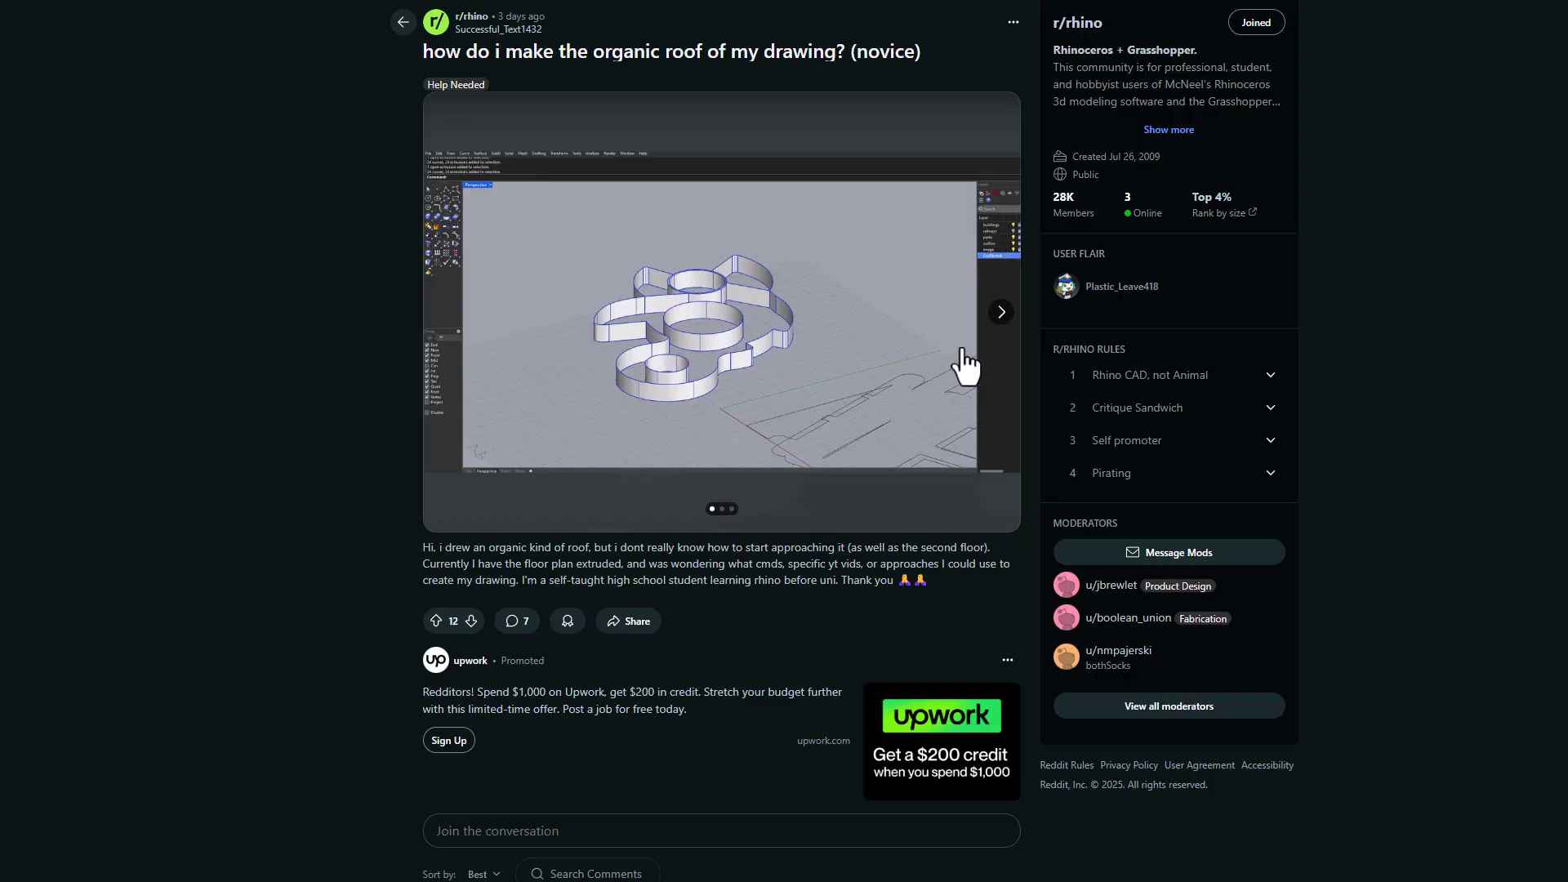
- Look through the Reddit post's images of the extruded floor plan and the organic roof sketch
{"action": "left_click", "coordinate": [1002, 312]}
{"action": "left_click", "coordinate": [1001, 312]}
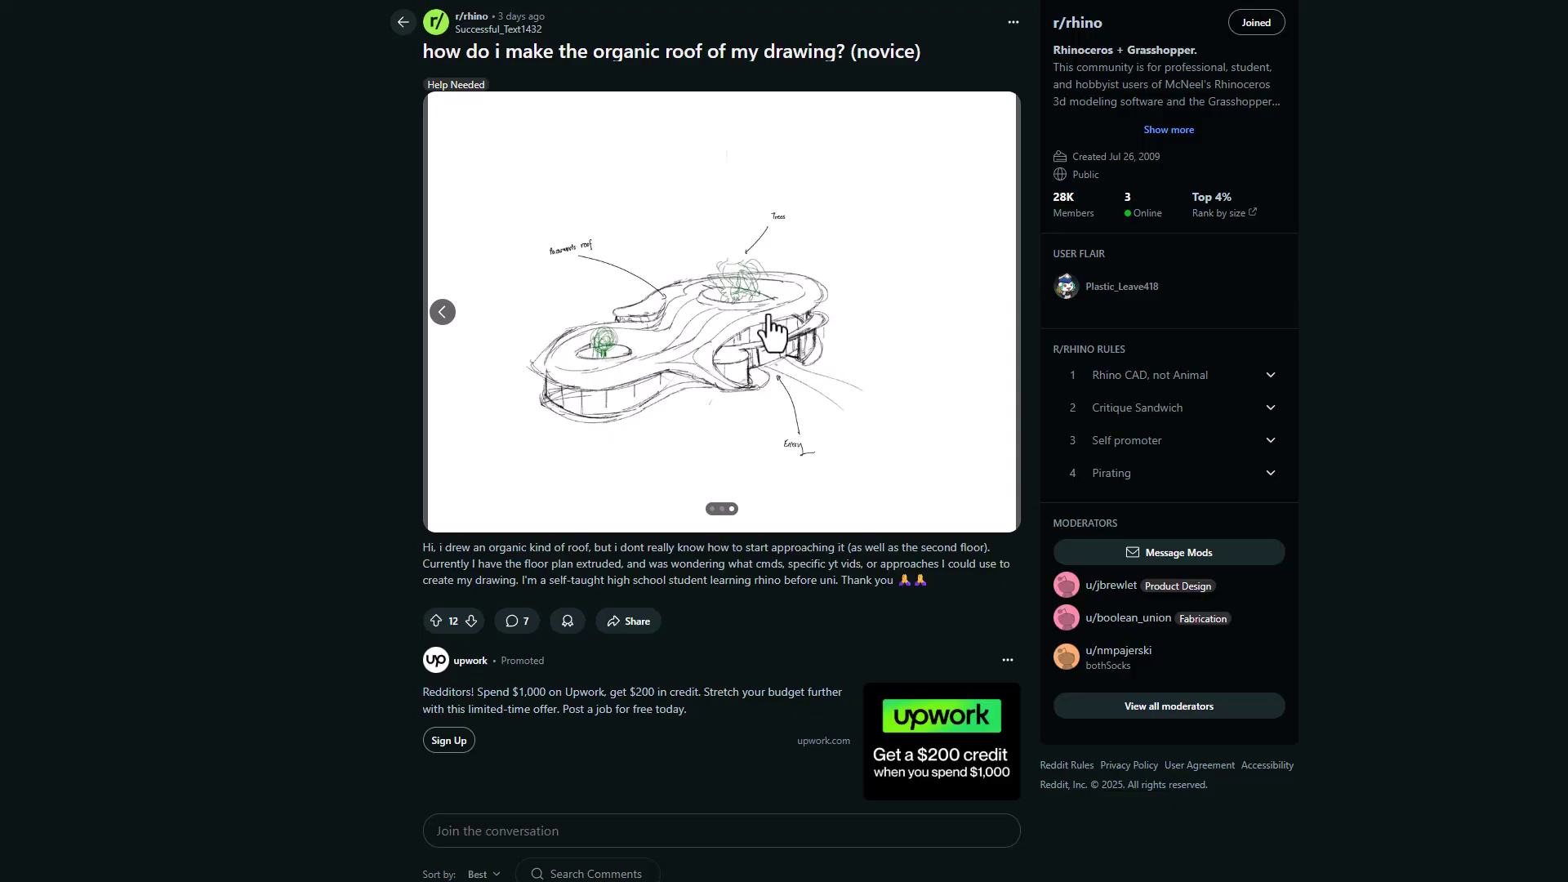
{"action": "left_click", "coordinate": [445, 316]}
{"action": "left_click", "coordinate": [445, 317]}
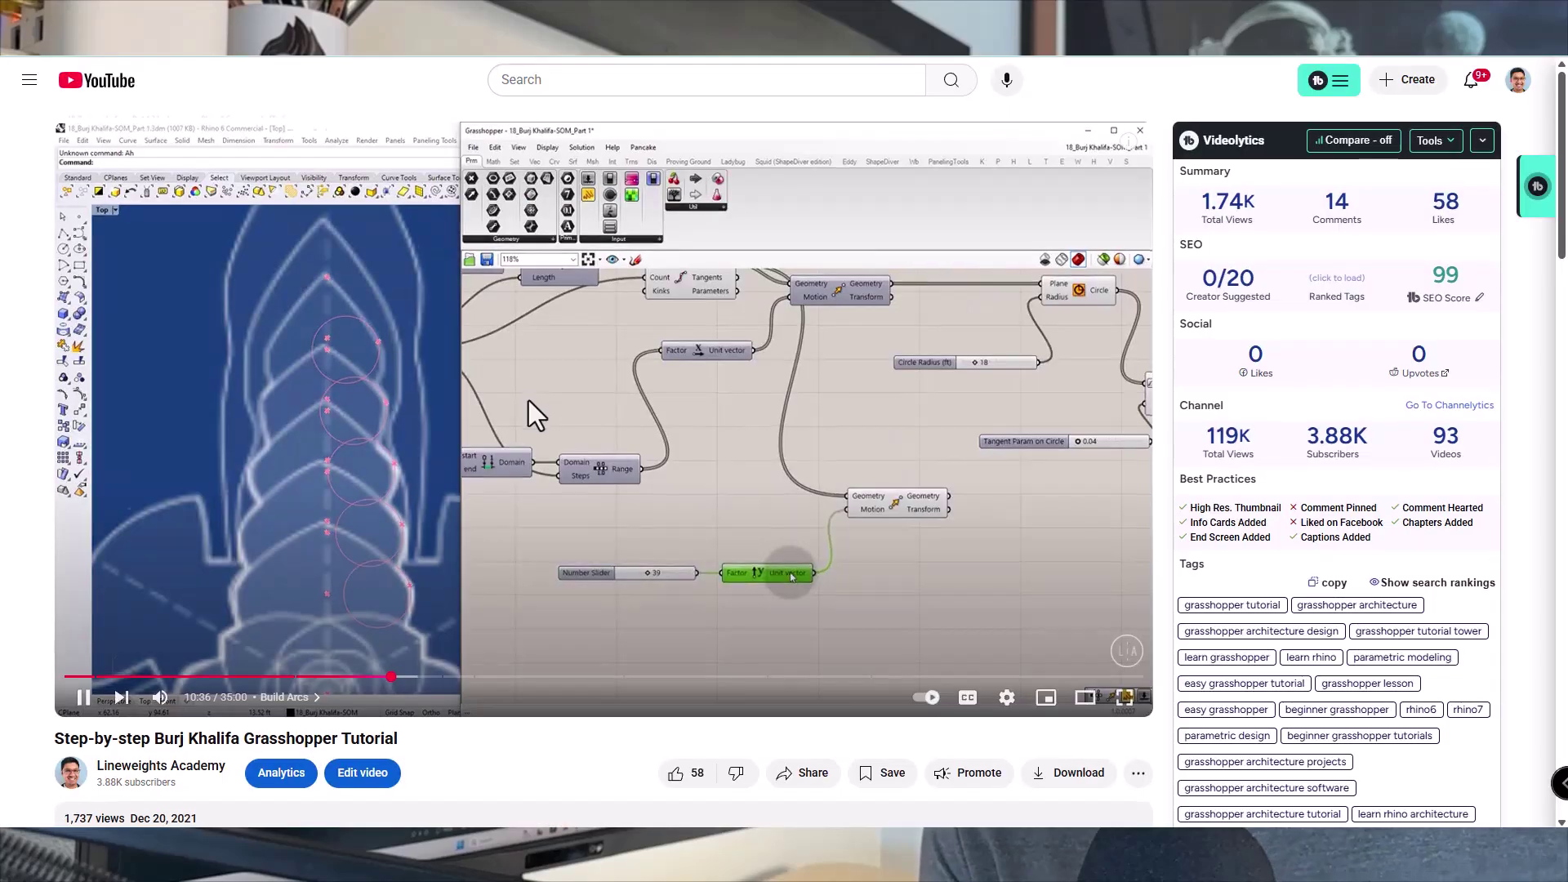
- Open the lesson "Training: 20 tips to model in half the time!" on the course page and play its video
{"action": "scroll", "coordinate": [532, 410], "scroll_direction": "down", "scroll_amount": 4}
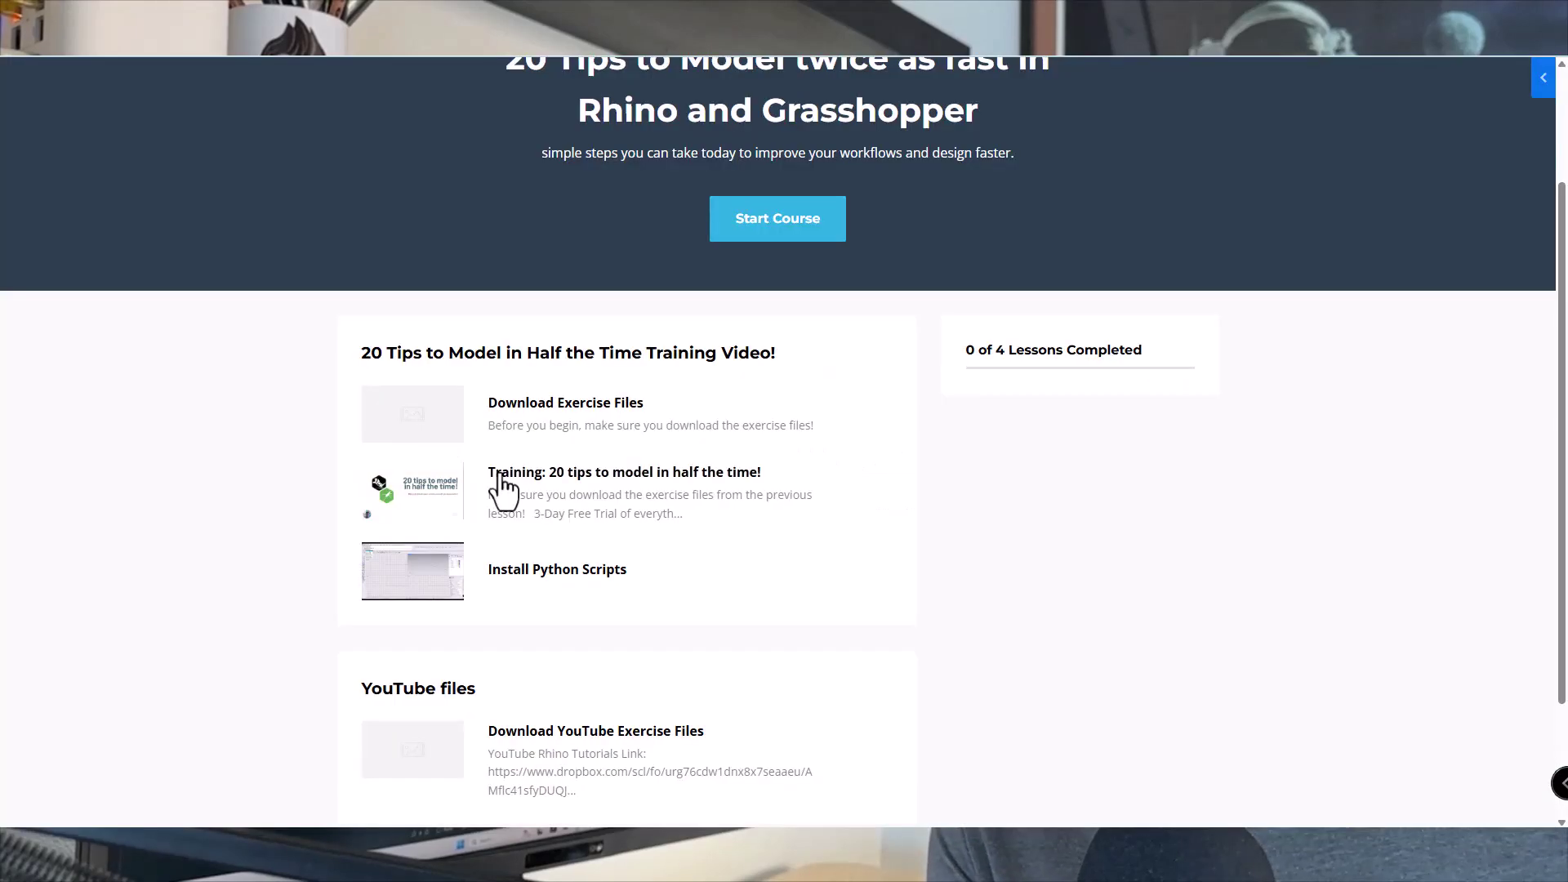
{"action": "left_click", "coordinate": [500, 476]}
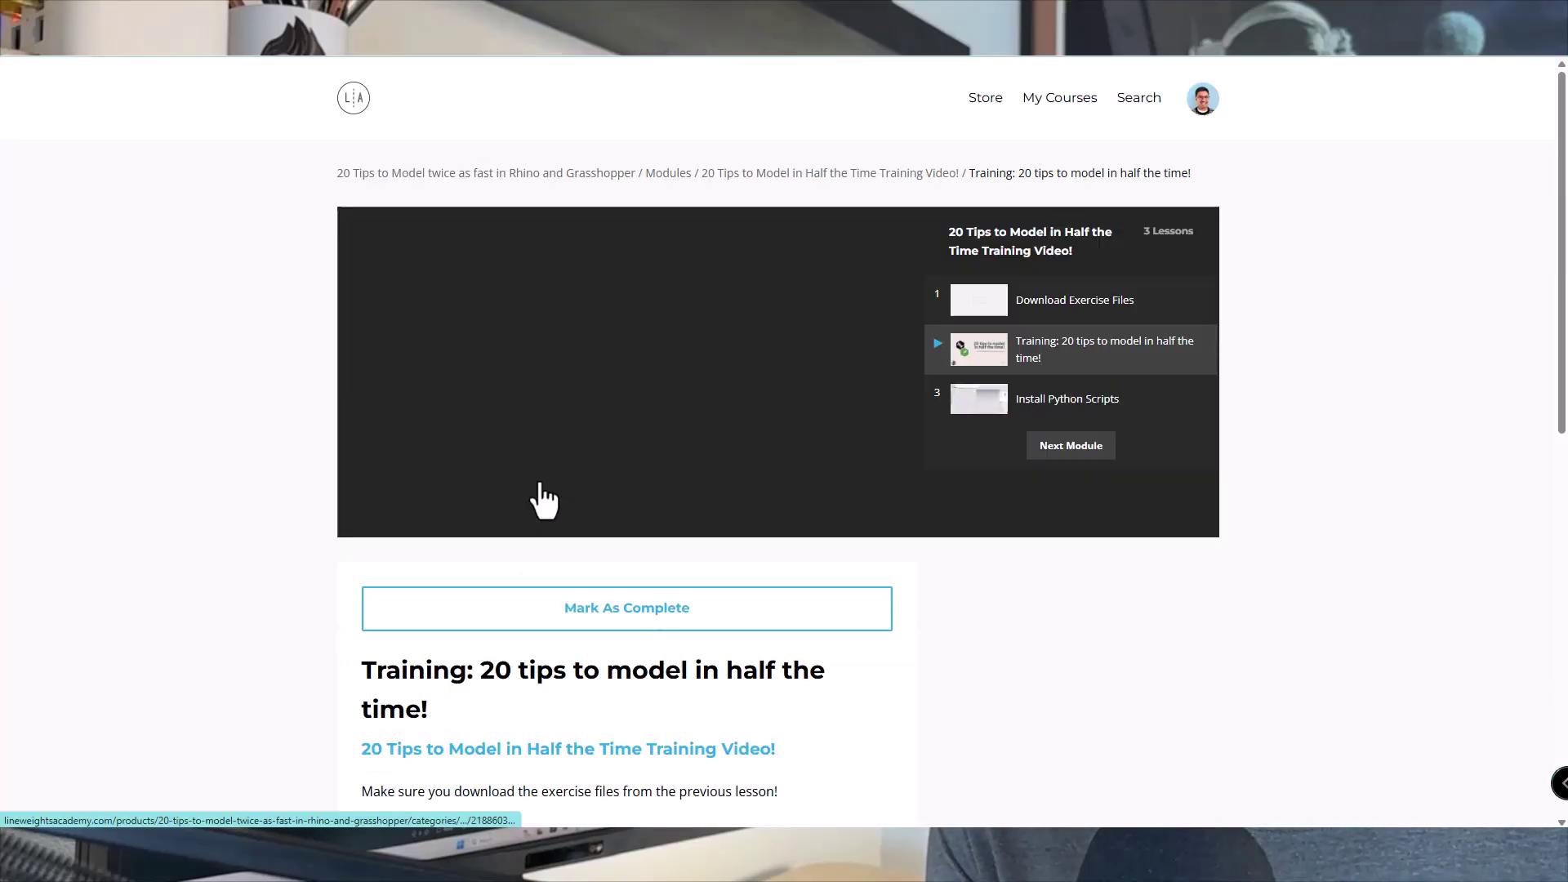
{"action": "left_click", "coordinate": [633, 355]}
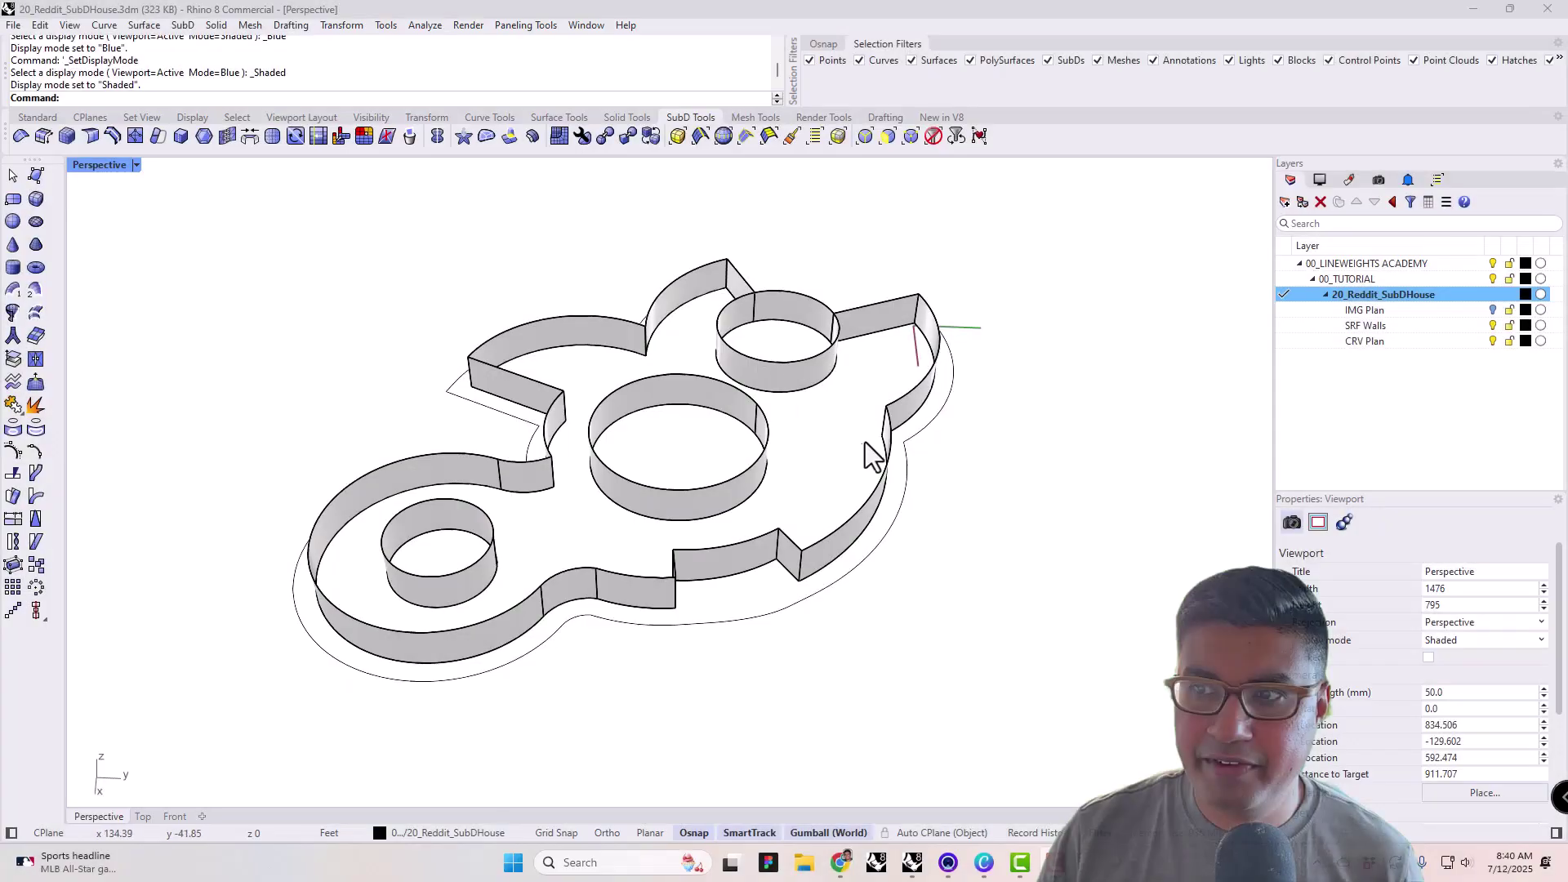
- Turn on the IMG Plan layer and isolate the floor plan image to view it on its own
{"action": "left_click", "coordinate": [1497, 314]}
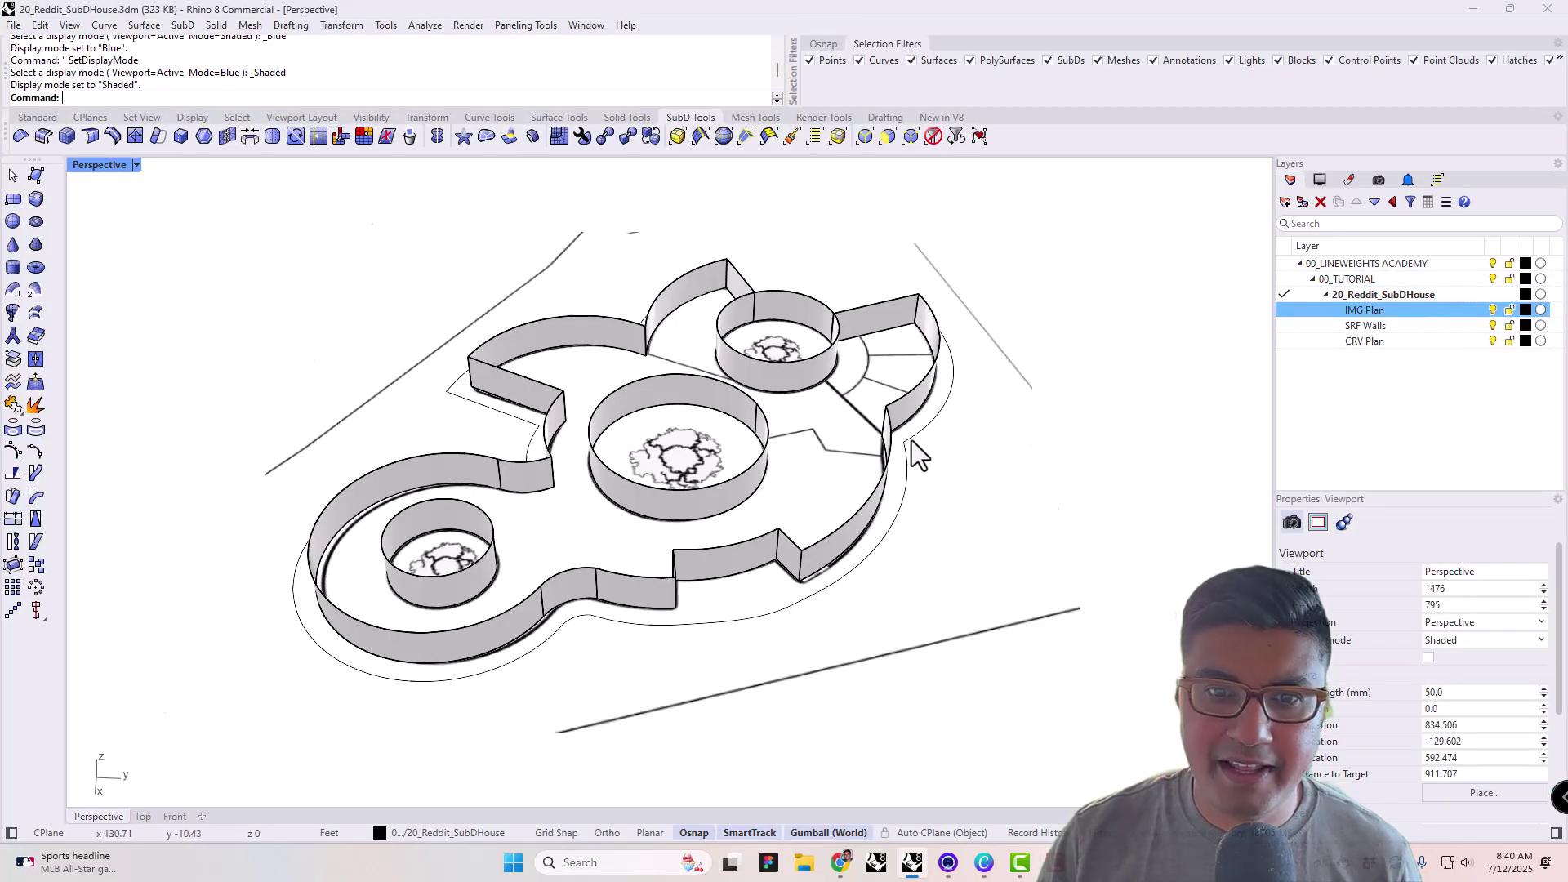
{"action": "left_click", "coordinate": [931, 548]}
{"action": "type", "text": "V"}
{"action": "key", "text": "Return"}
{"action": "right_click_drag", "start_coordinate": [889, 464], "coordinate": [972, 407]}
{"action": "key", "text": "Escape"}
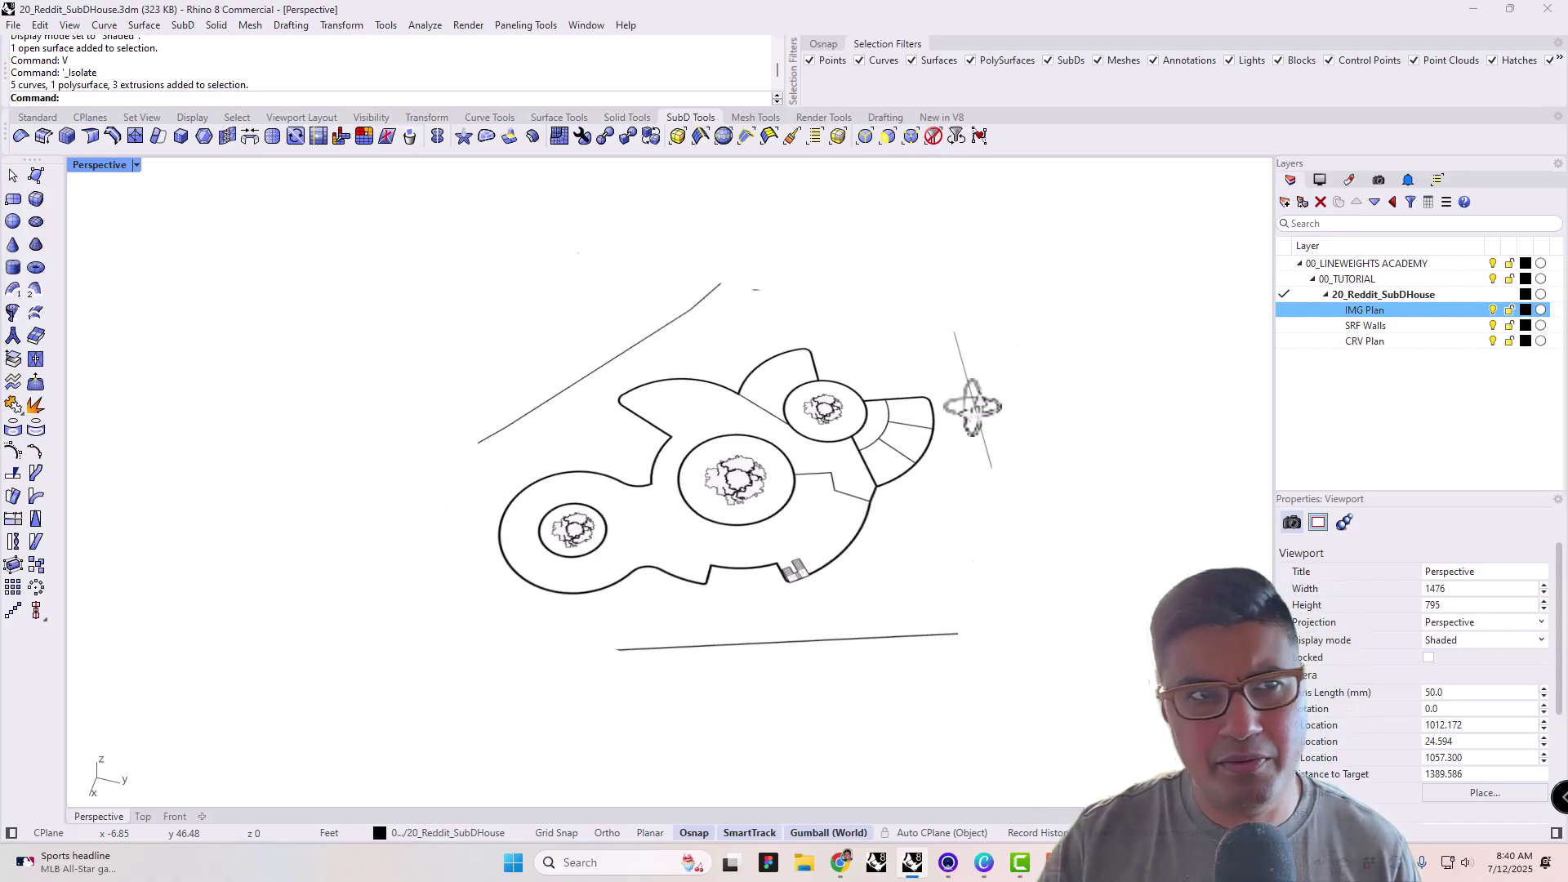
- Bring back the isolated-away walls and curves and turn off the IMG Plan layer
{"action": "type", "text": "SH"}
{"action": "key", "text": "Return"}
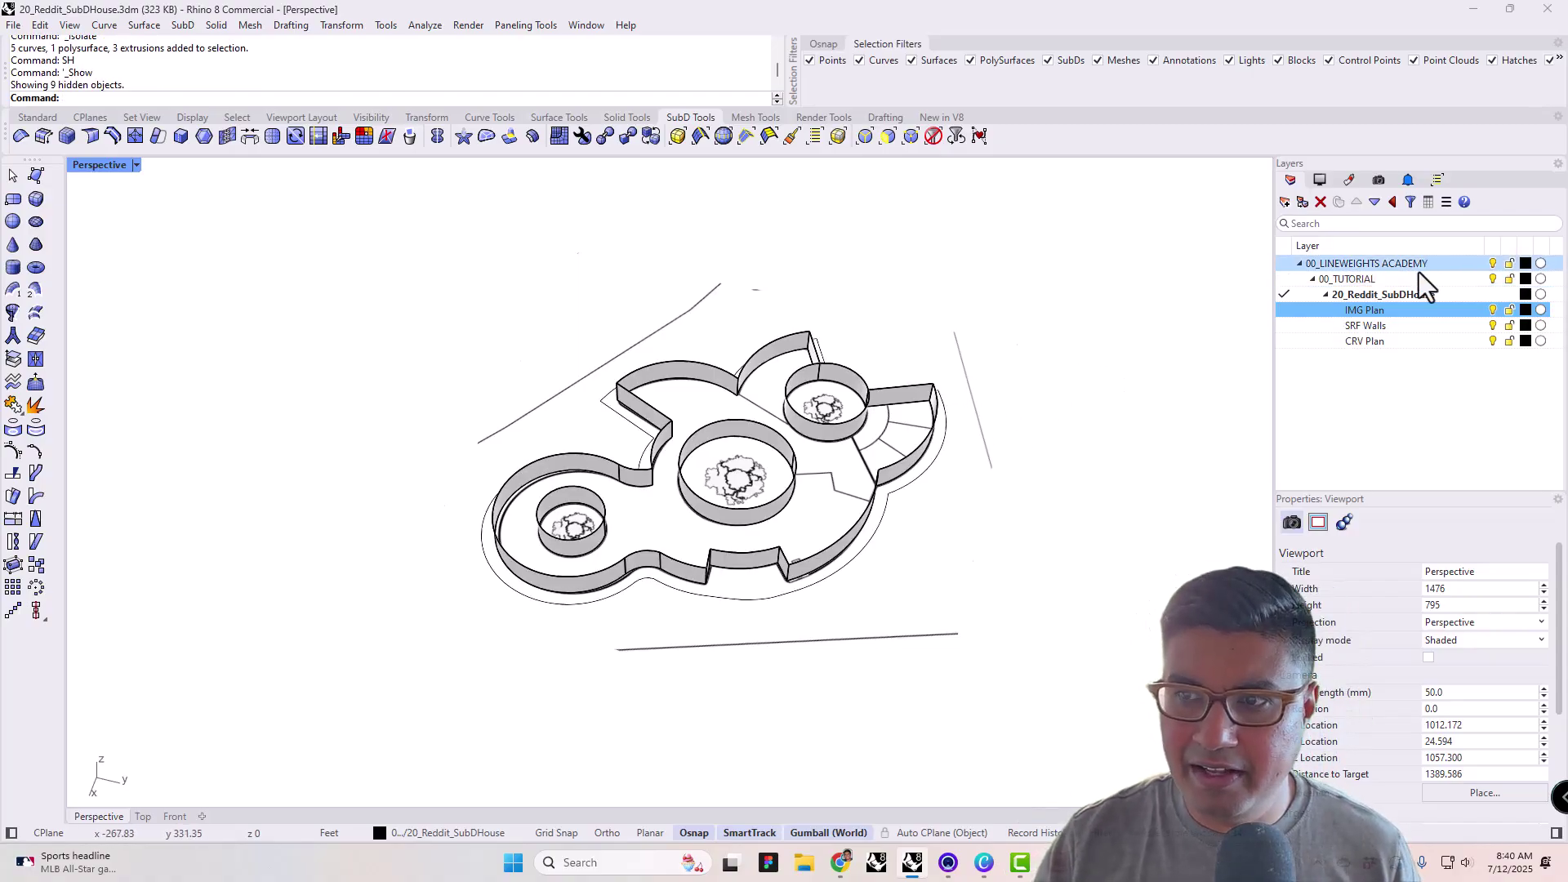
{"action": "left_click", "coordinate": [1493, 311]}
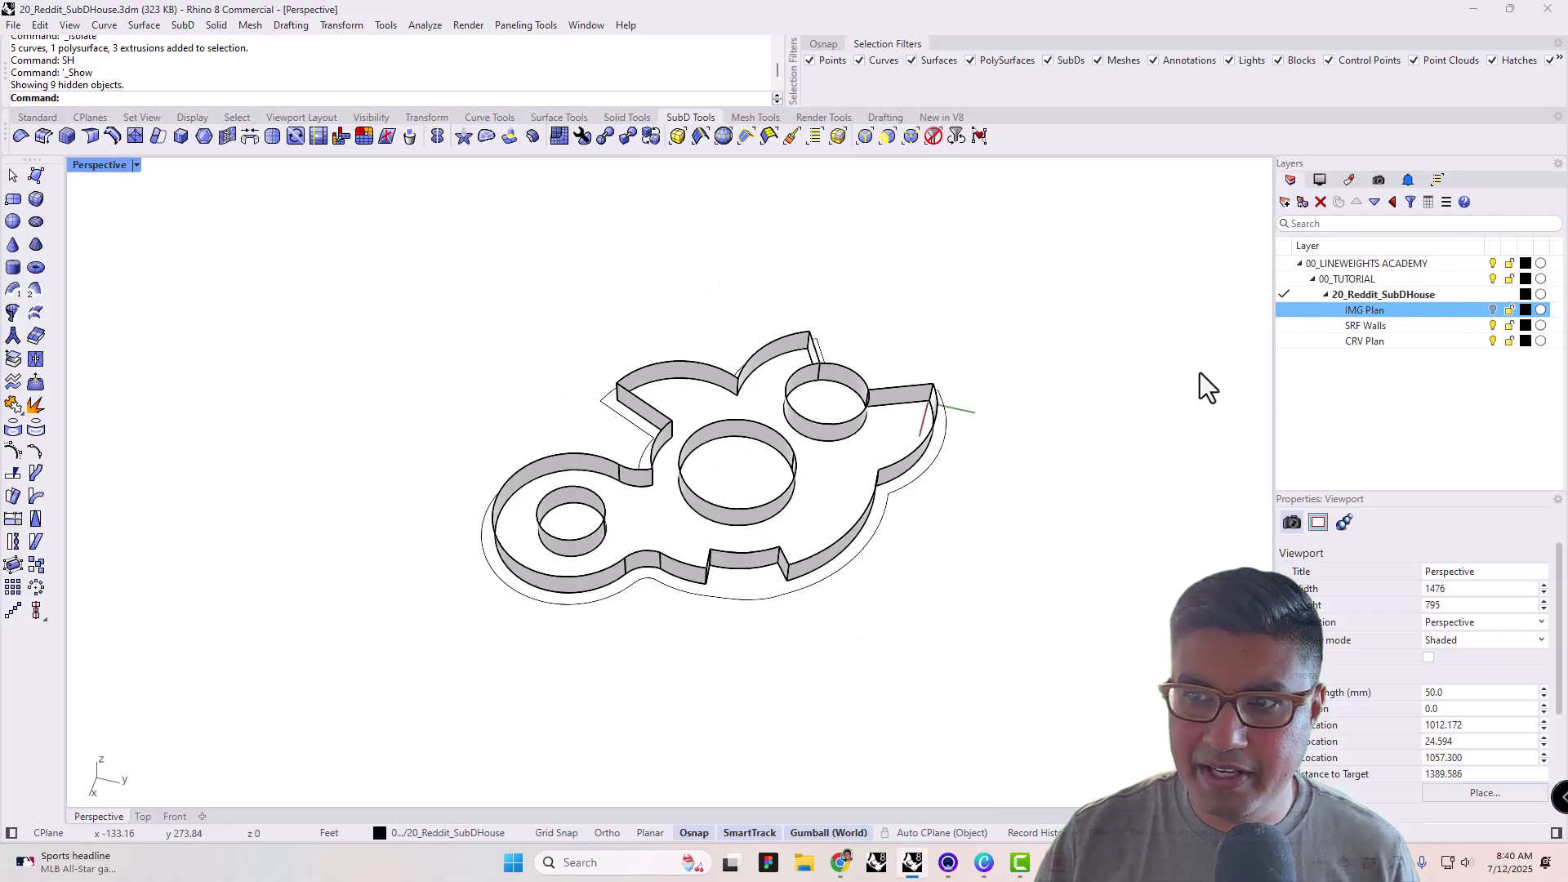
- Examine the outer roof outline curve around the extruded walls from different angles
{"action": "scroll", "coordinate": [855, 429], "scroll_direction": "up", "scroll_amount": 3}
{"action": "right_click_drag", "start_coordinate": [855, 429], "coordinate": [797, 526]}
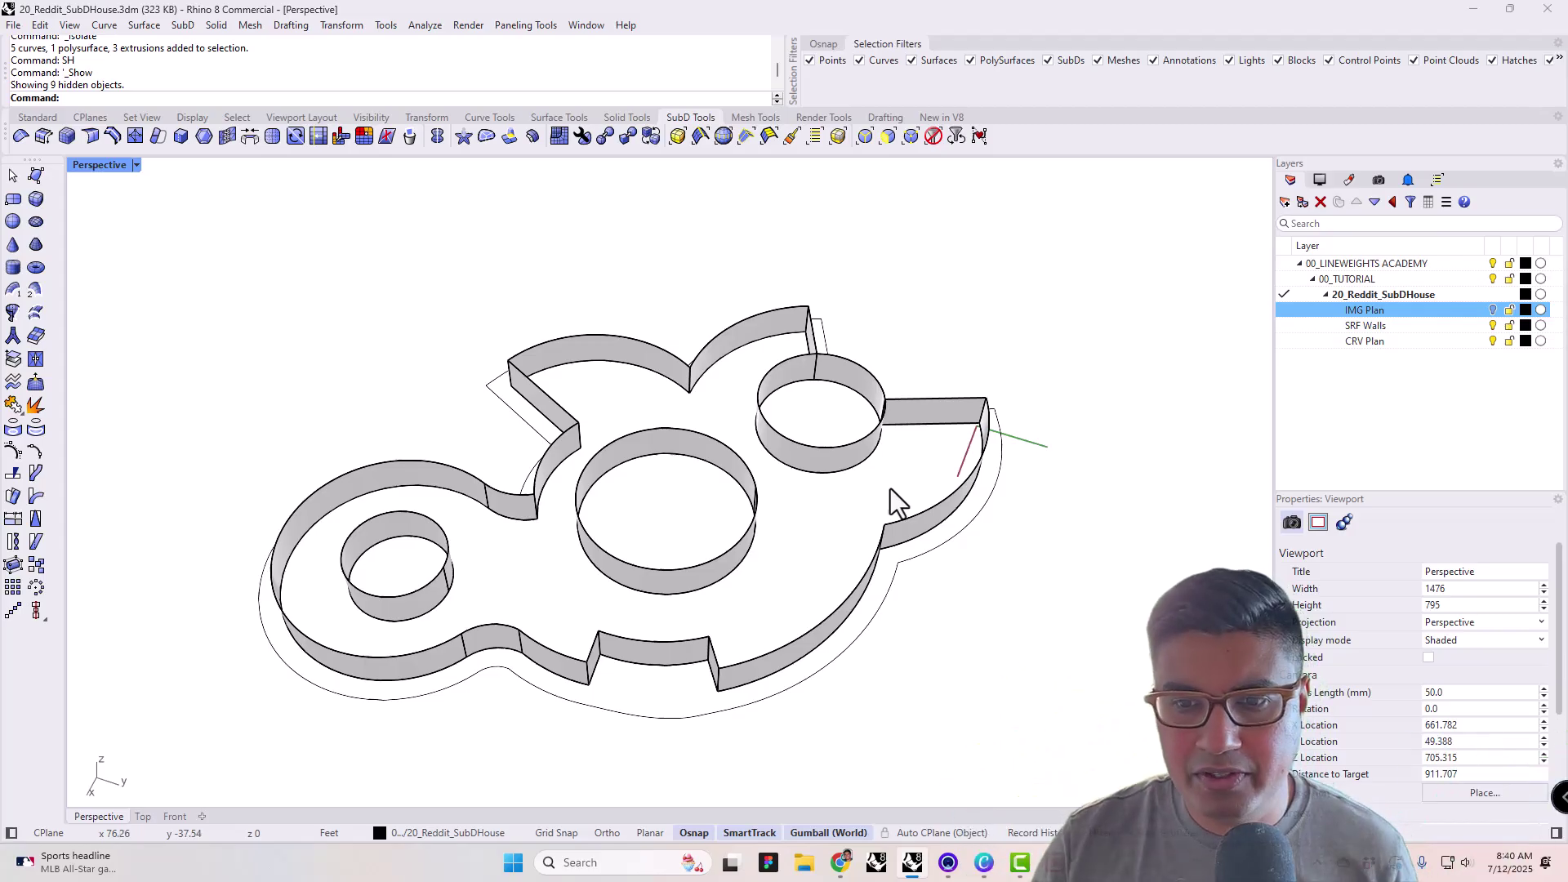
{"action": "left_click", "coordinate": [930, 548]}
{"action": "right_click_drag", "start_coordinate": [906, 479], "coordinate": [712, 448]}
{"action": "key", "text": "Escape"}
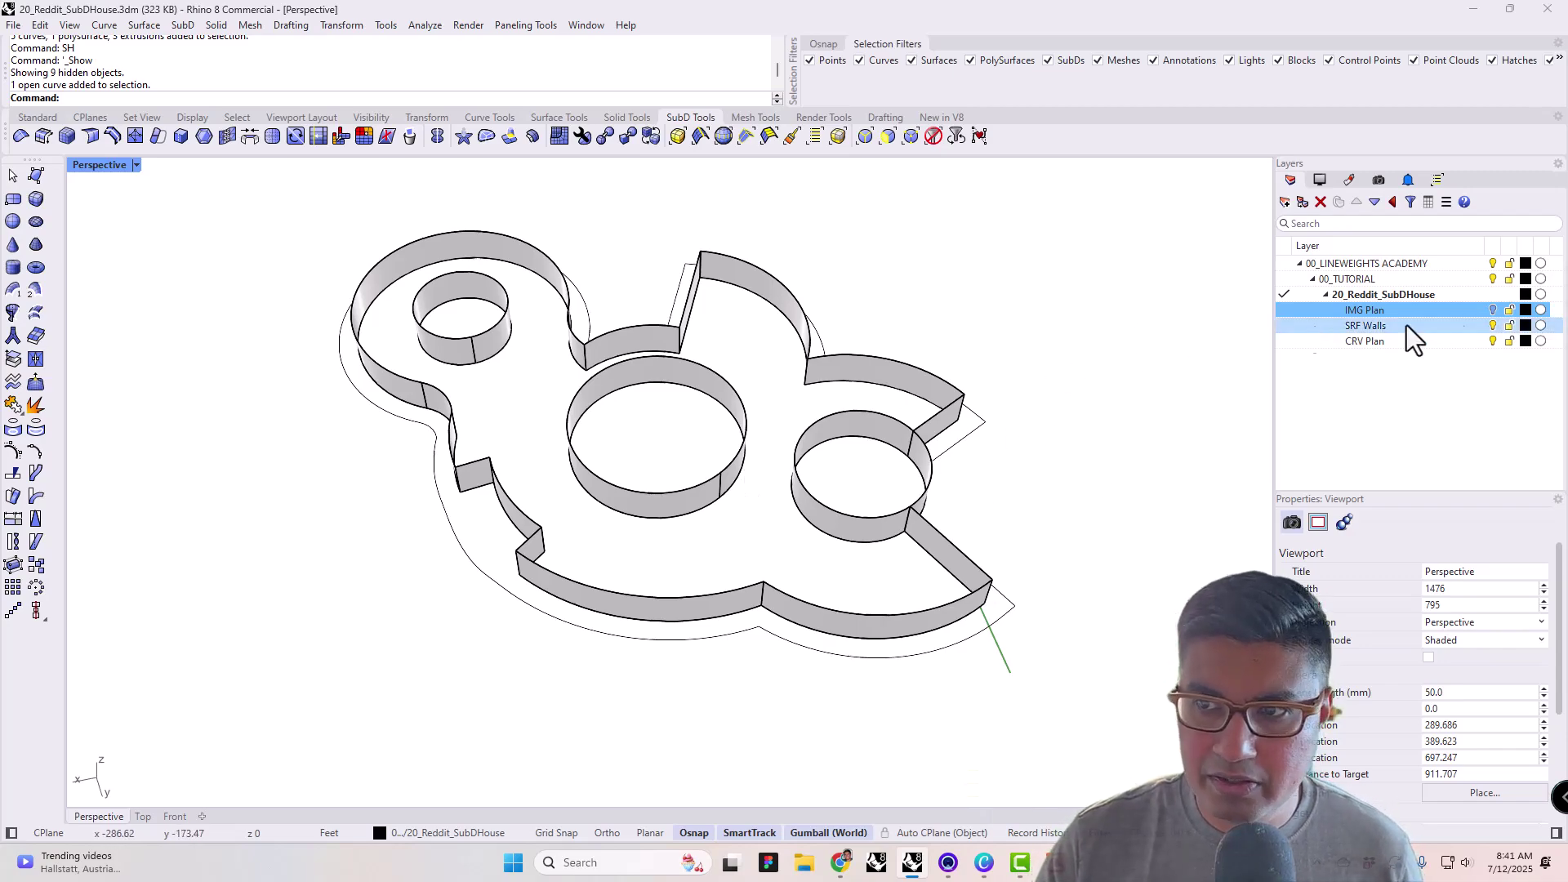
- Turn off the SRF Walls layer and hide the inner wall curve of the plan
{"action": "left_click", "coordinate": [1493, 325]}
{"action": "left_click", "coordinate": [1307, 330]}
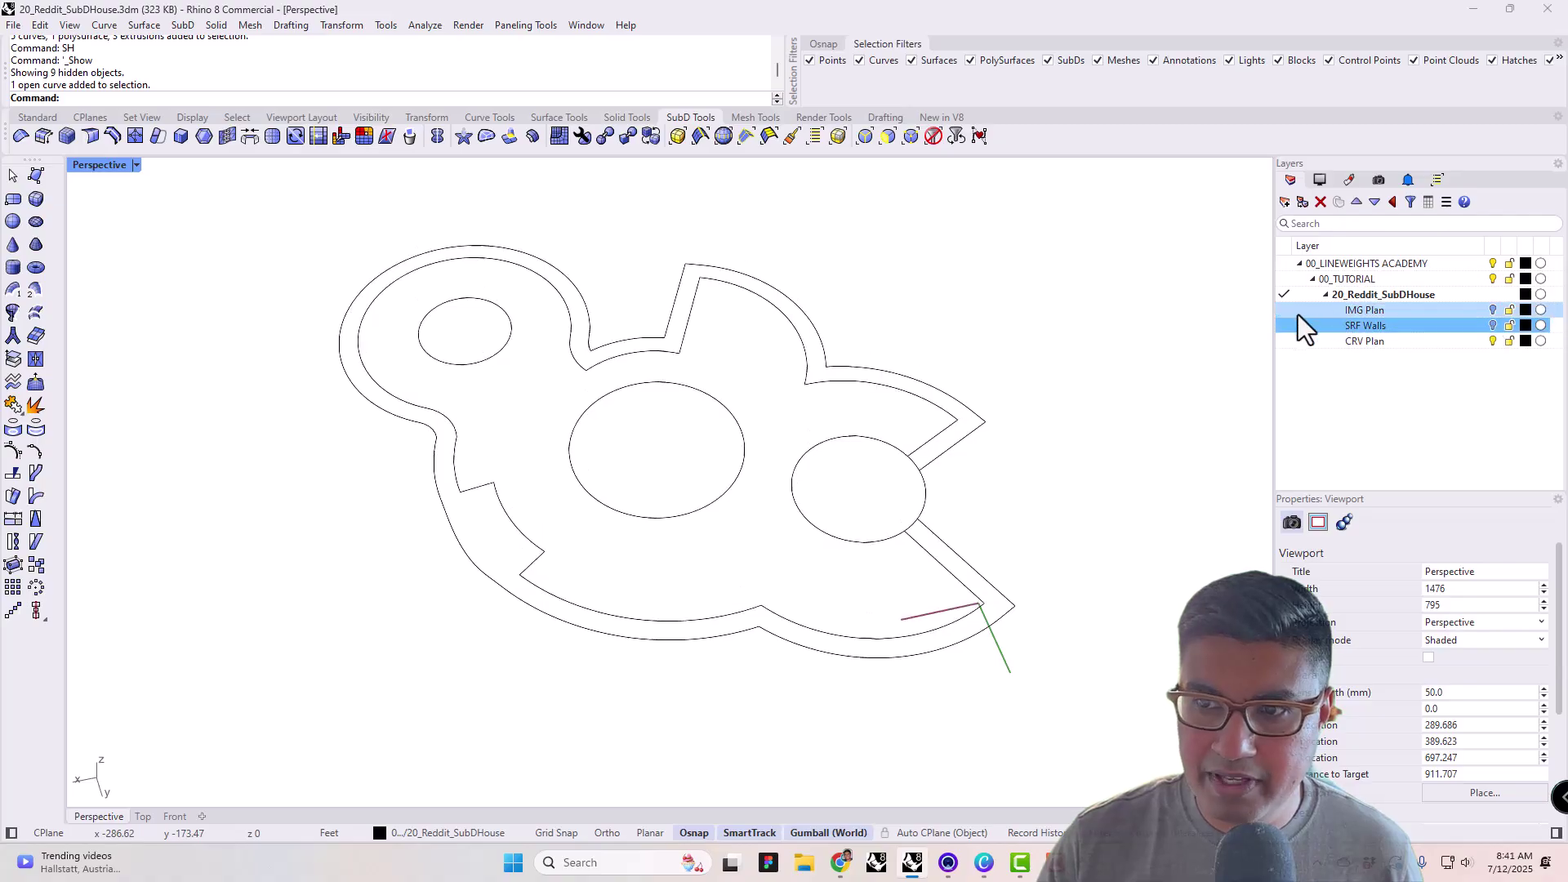
{"action": "right_click_drag", "start_coordinate": [845, 525], "coordinate": [894, 537]}
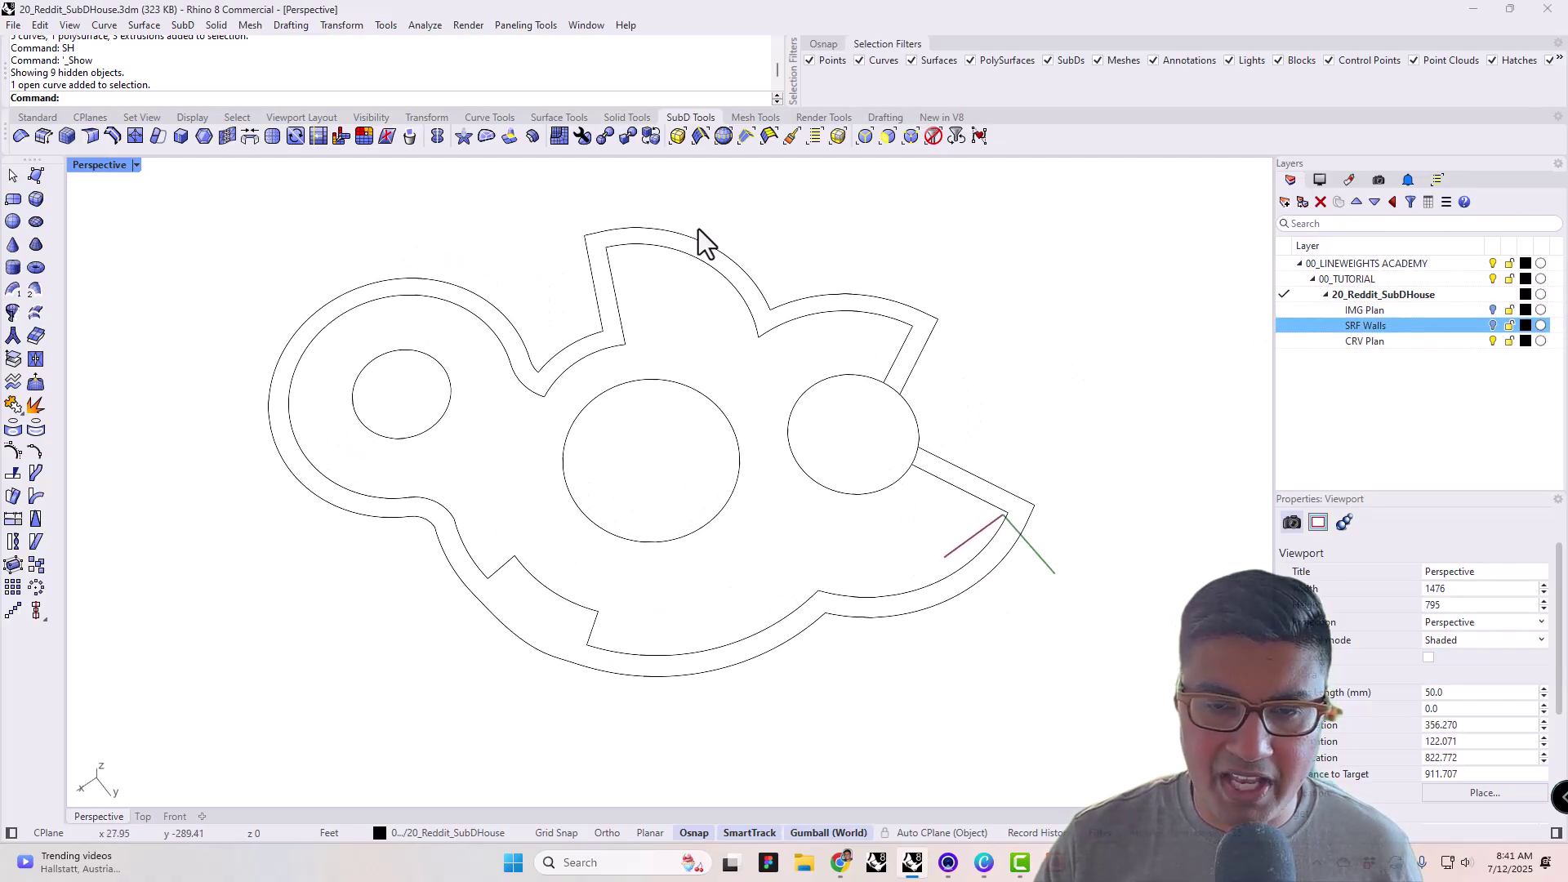
{"action": "left_click", "coordinate": [687, 254]}
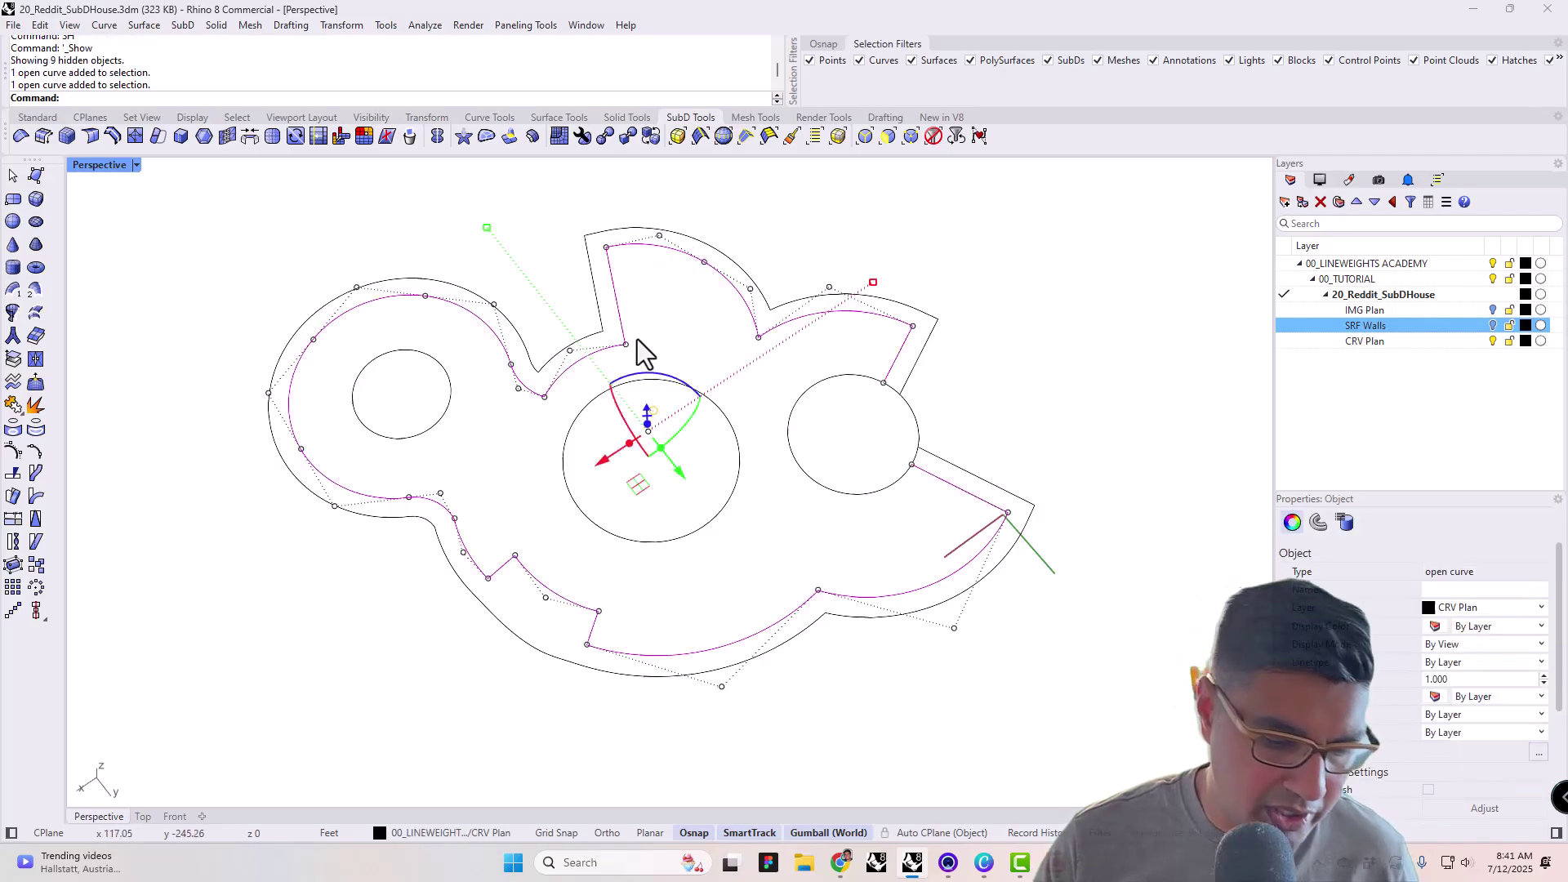
{"action": "key", "text": "ctrl+h"}
{"action": "right_click_drag", "start_coordinate": [875, 498], "coordinate": [801, 464], "text": "shift"}
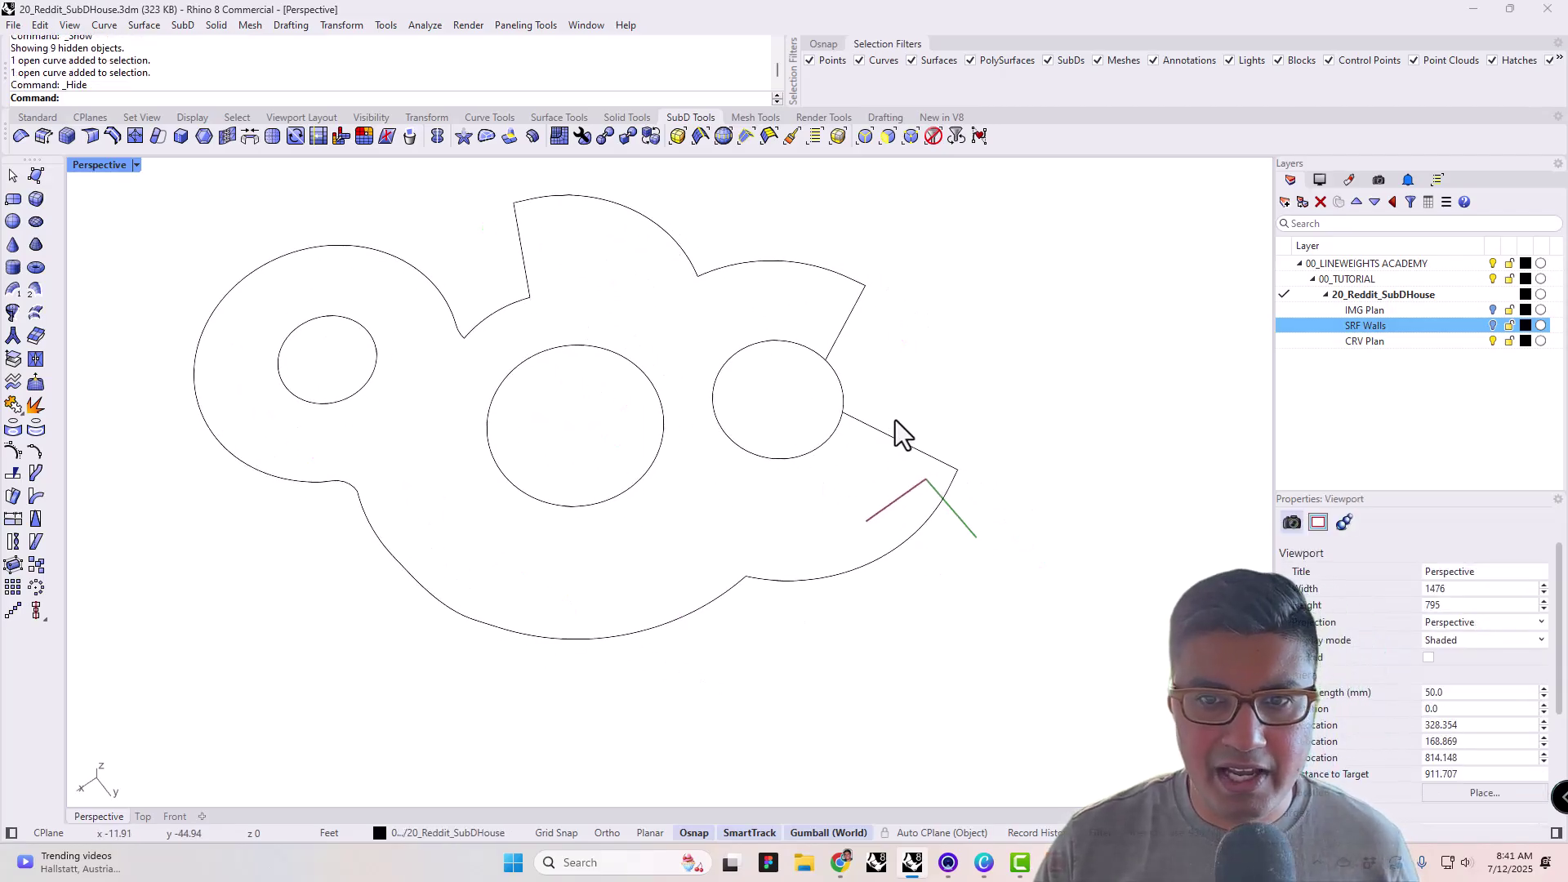
- Check where the outer roof outline's open ends meet the adjoining courtyard circle
{"action": "left_click", "coordinate": [842, 423]}
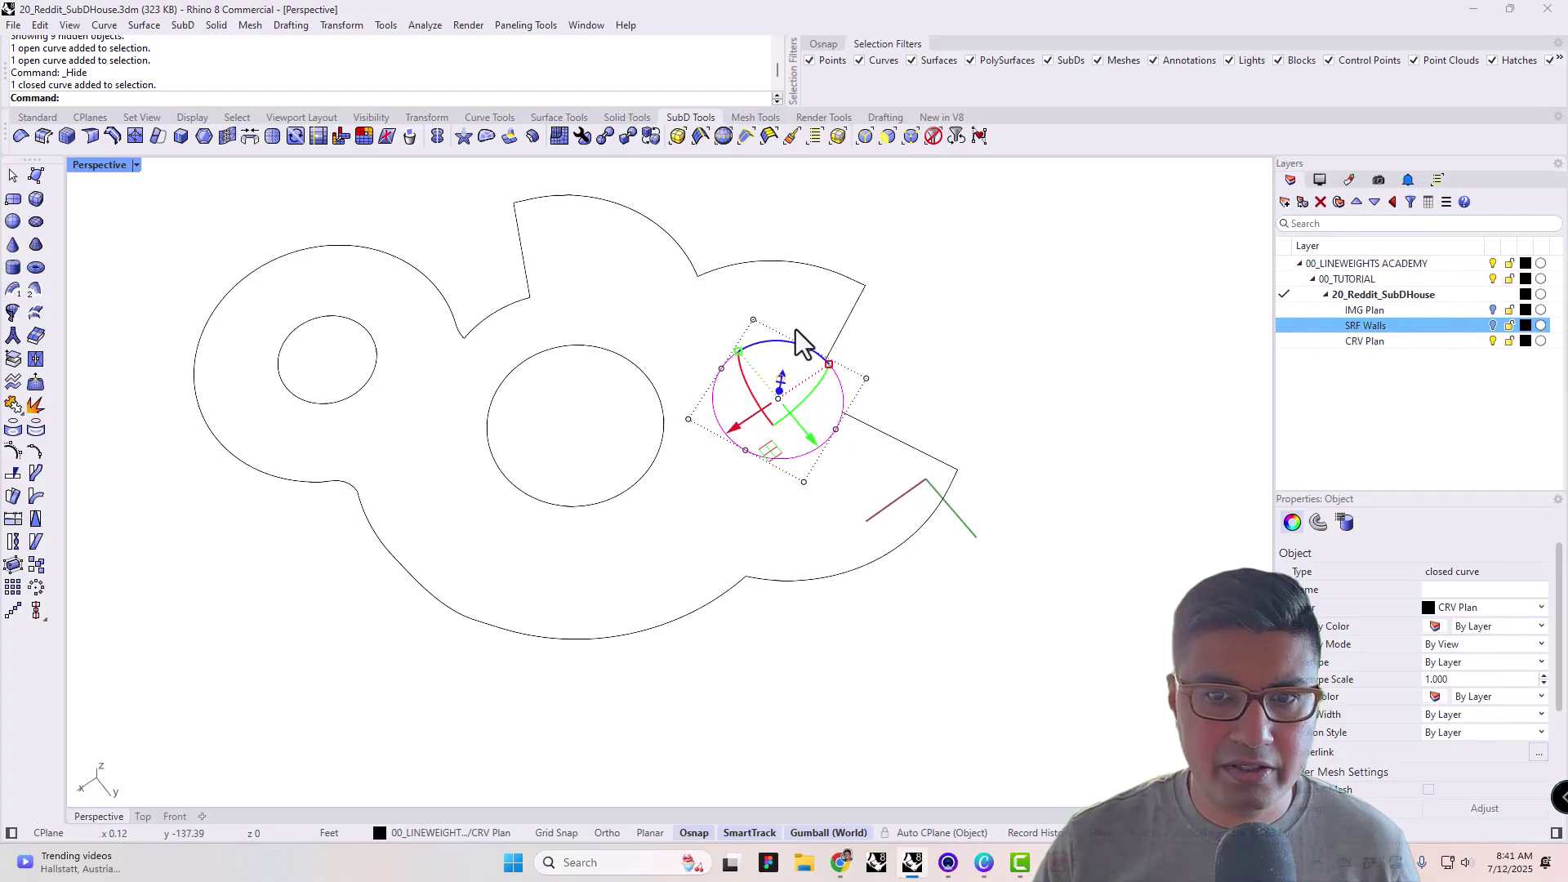
{"action": "left_click", "coordinate": [489, 319]}
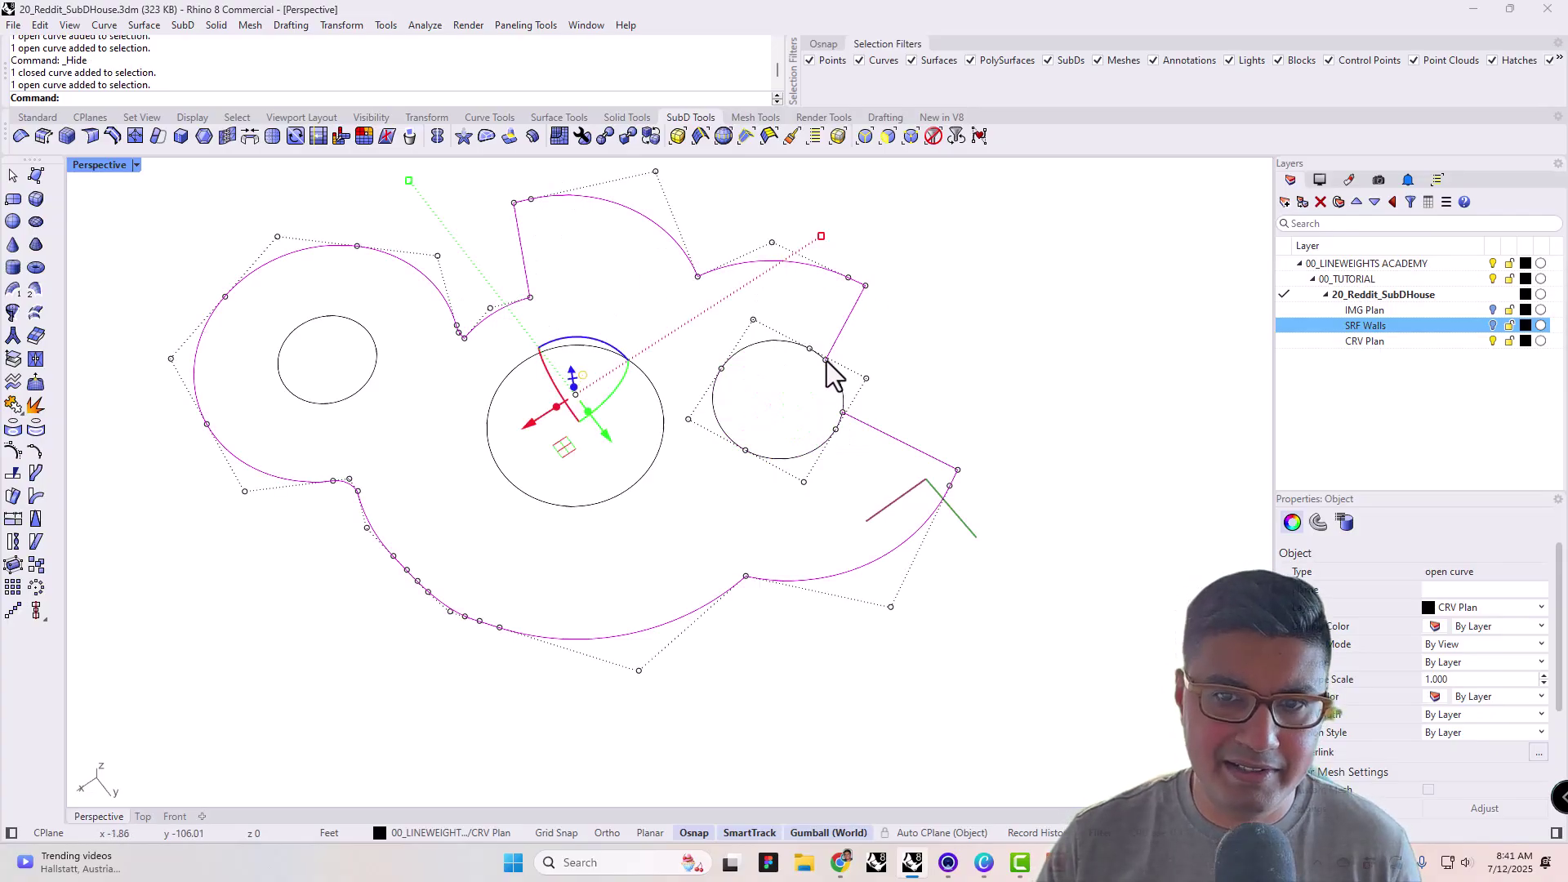
{"action": "left_click", "coordinate": [836, 387]}
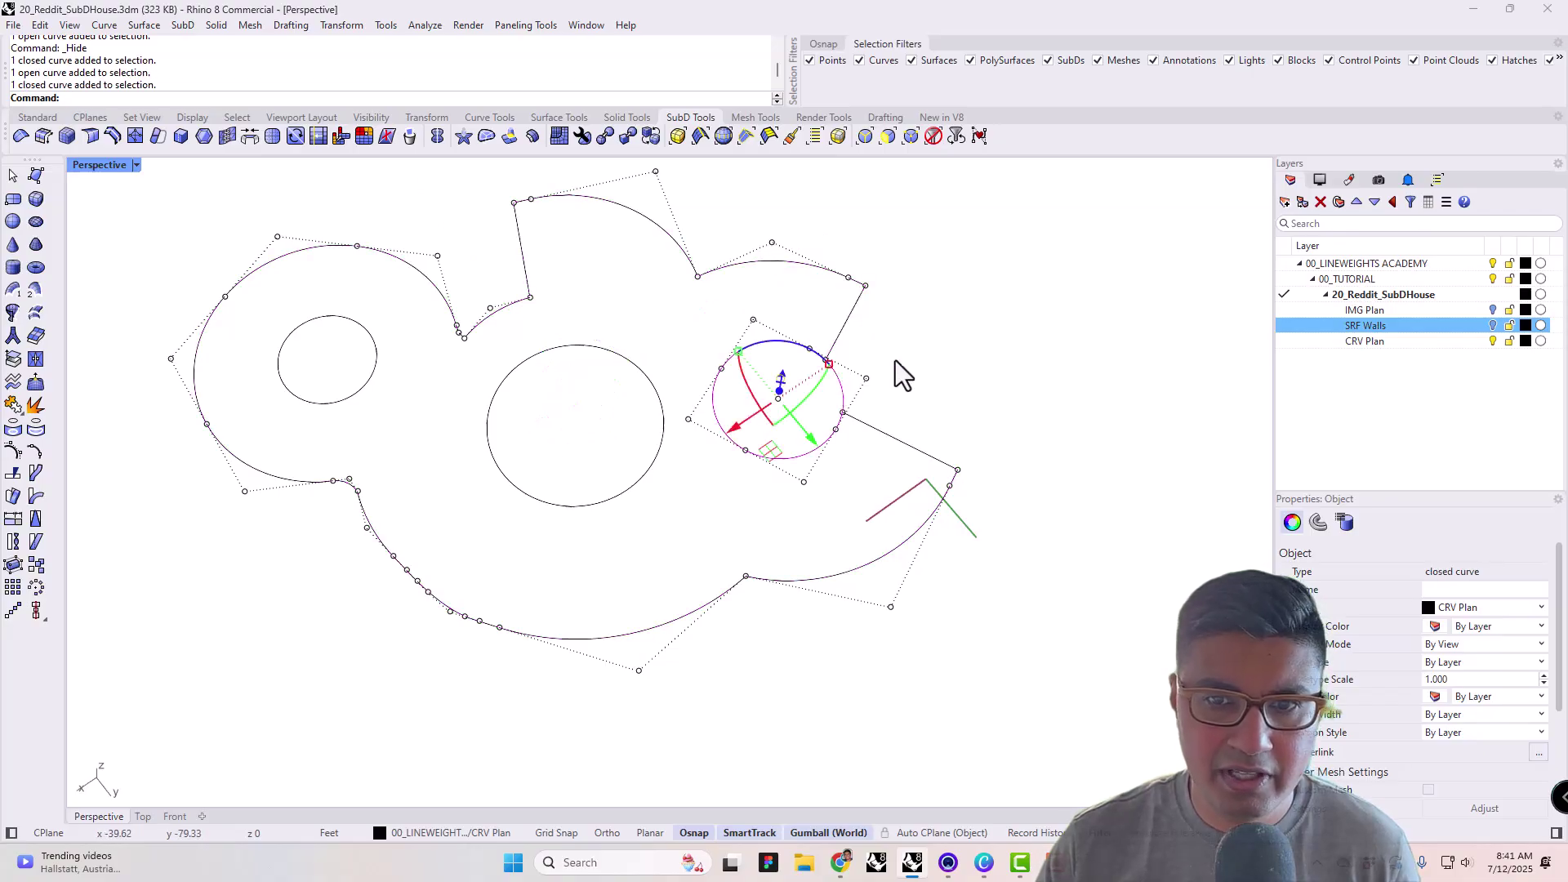
{"action": "key", "text": "Escape"}
{"action": "right_click_drag", "start_coordinate": [895, 359], "coordinate": [913, 365], "text": "shift"}
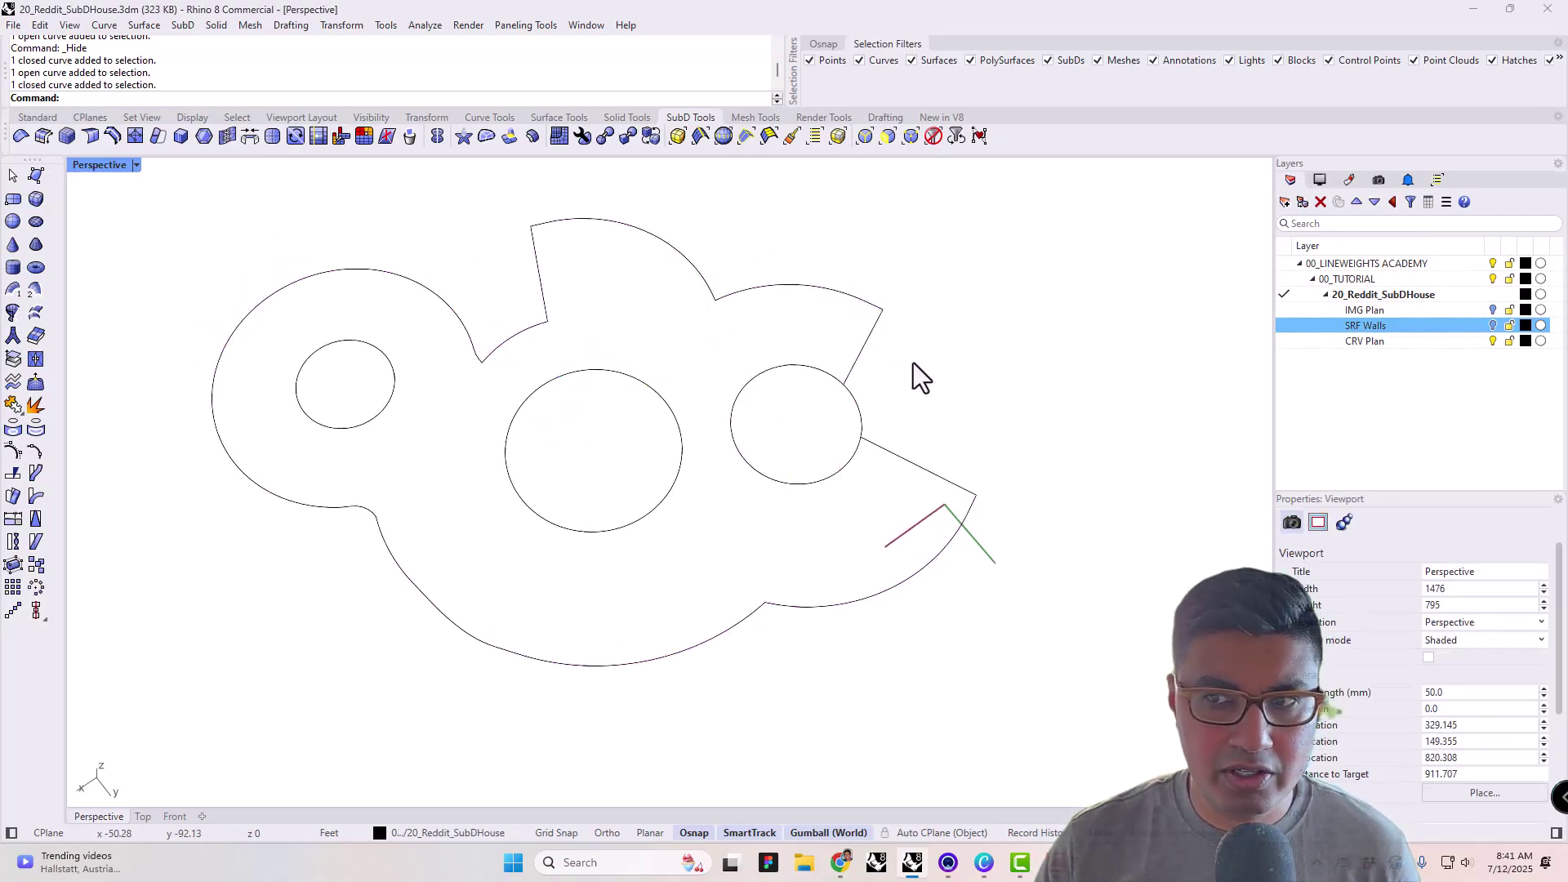
- Create a layer named "CRV Roof Outline" under 20_Reddit_SubDHouse and make it the current layer
{"action": "left_click", "coordinate": [1380, 295]}
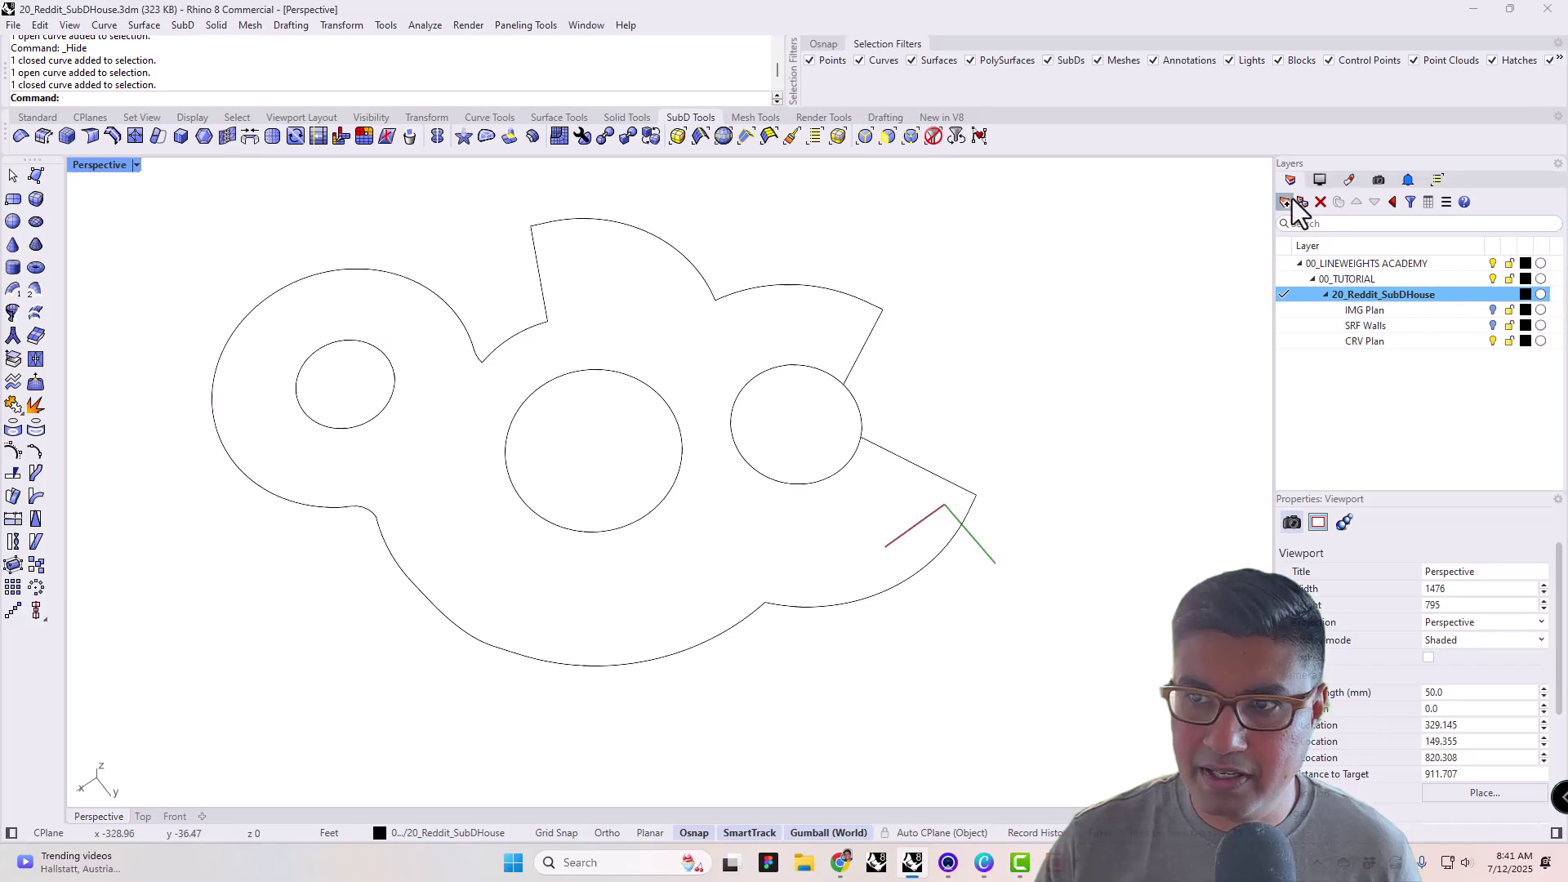
{"action": "left_click", "coordinate": [1340, 310]}
{"action": "left_click", "coordinate": [1283, 204]}
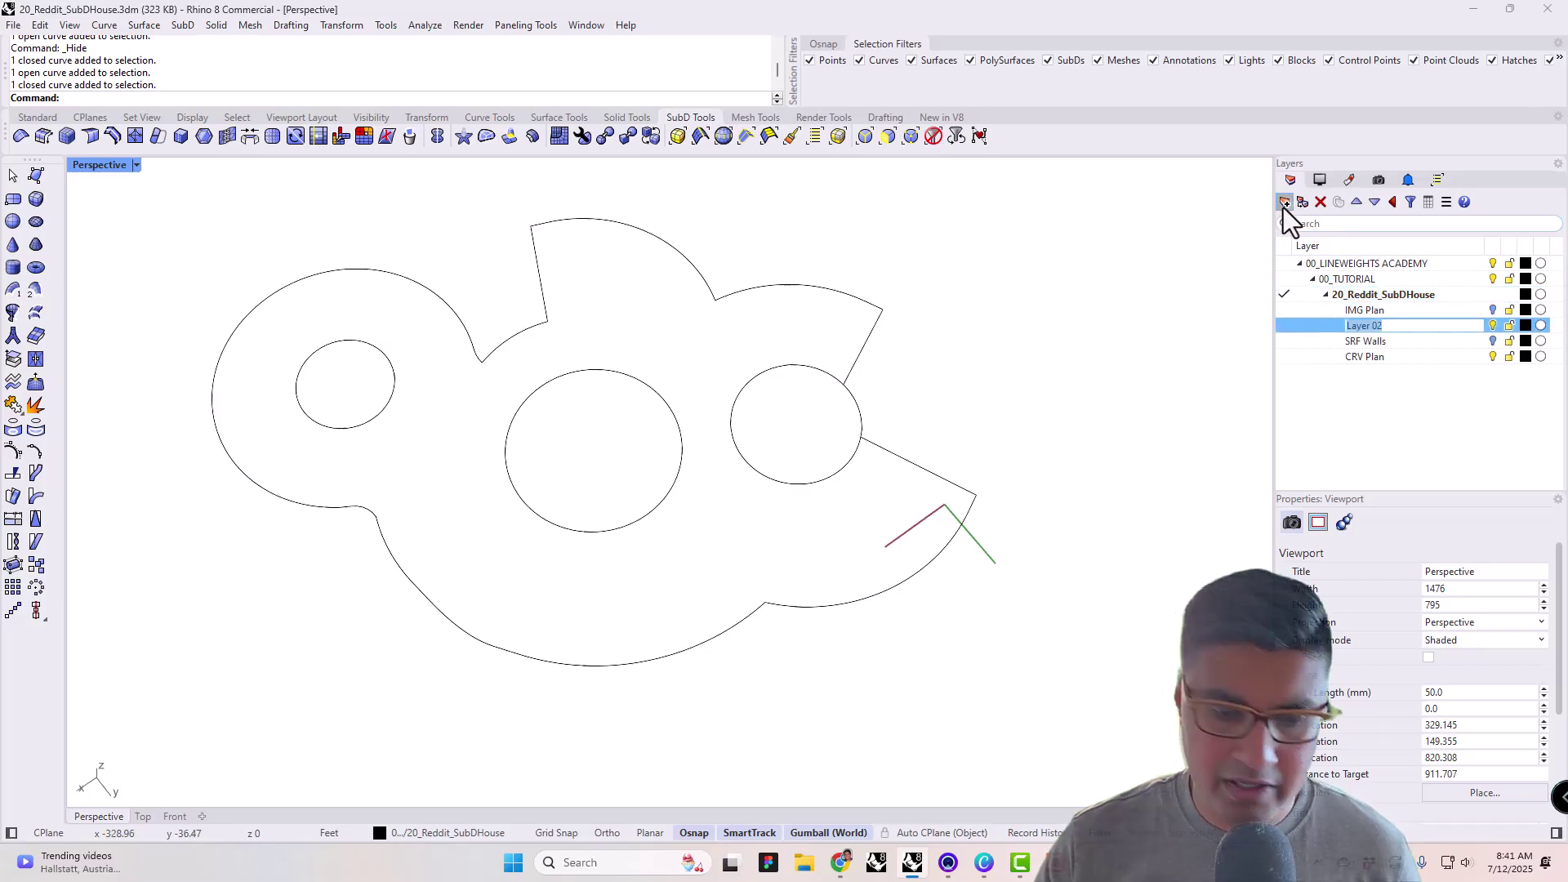
{"action": "type", "text": "CRV"}
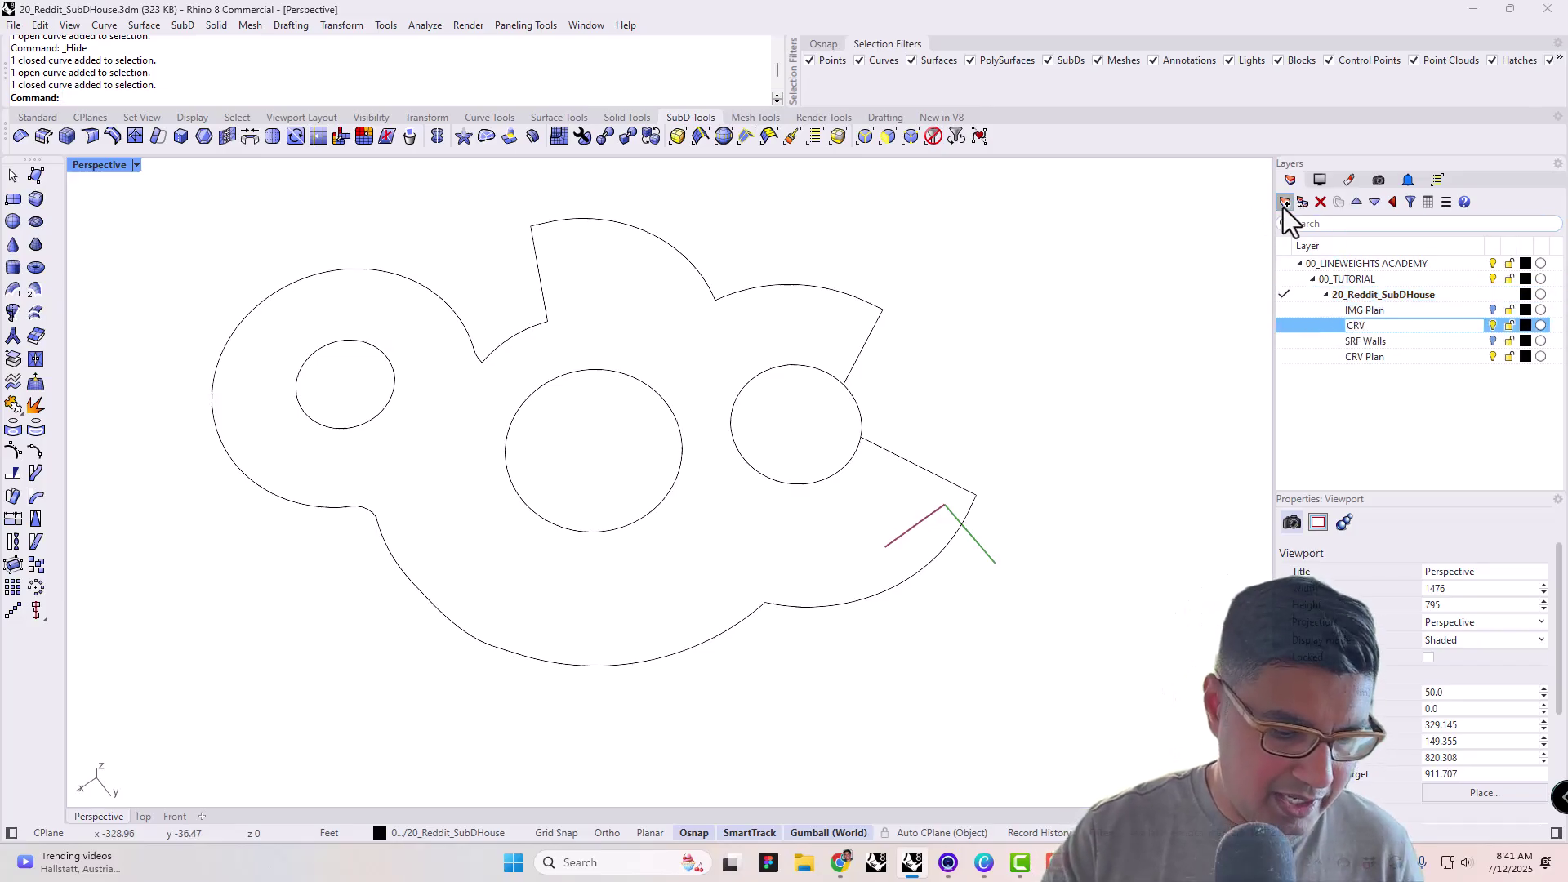
{"action": "type", "text": " Roof Outline"}
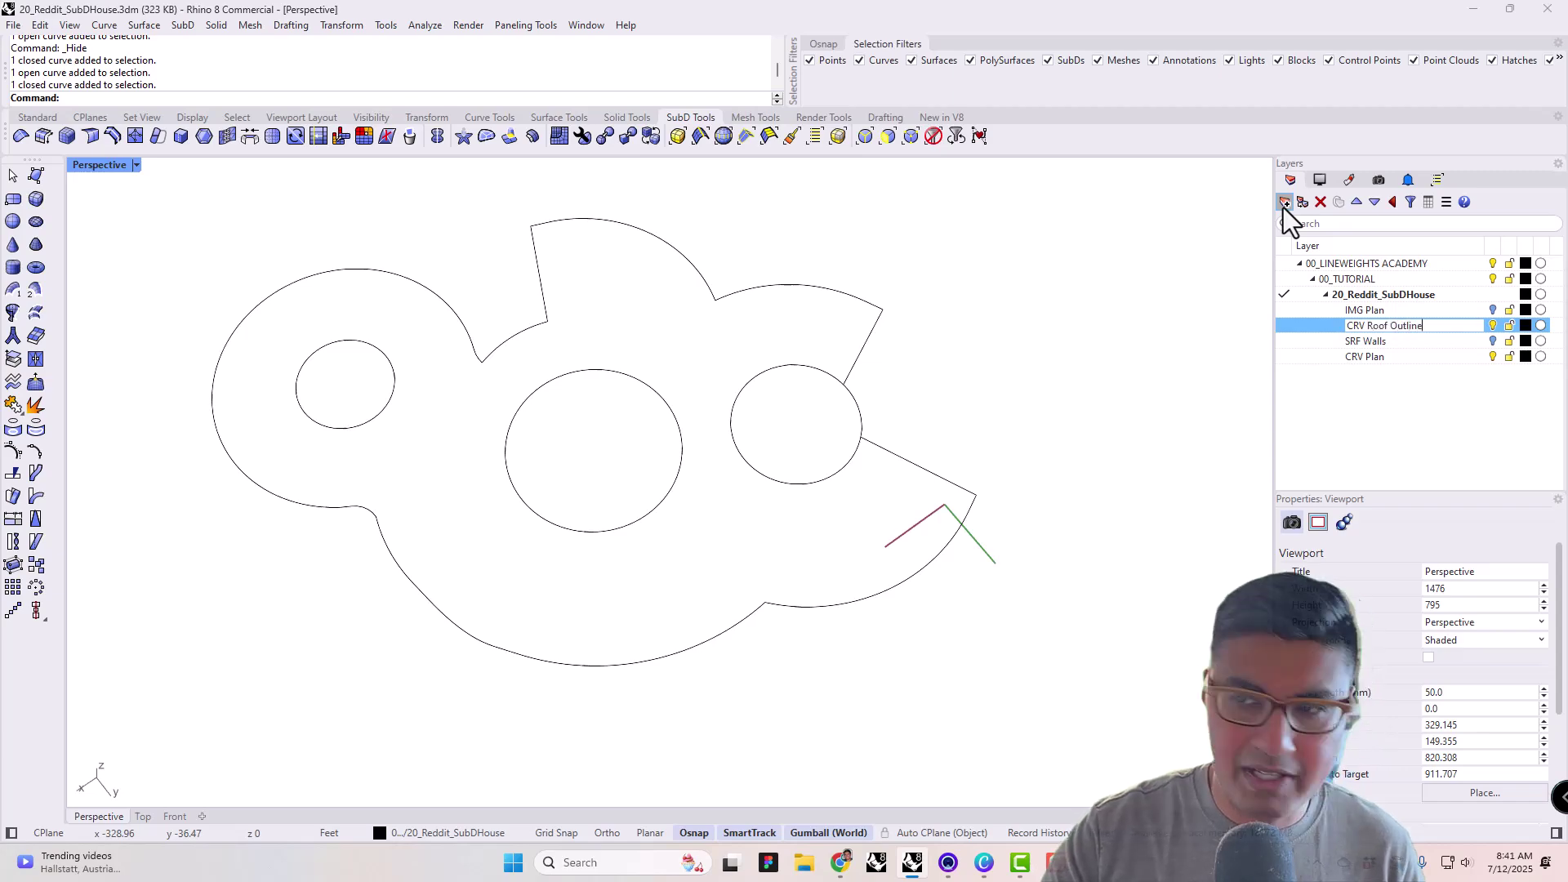
{"action": "key", "text": "Return"}
{"action": "left_click", "coordinate": [1284, 325]}
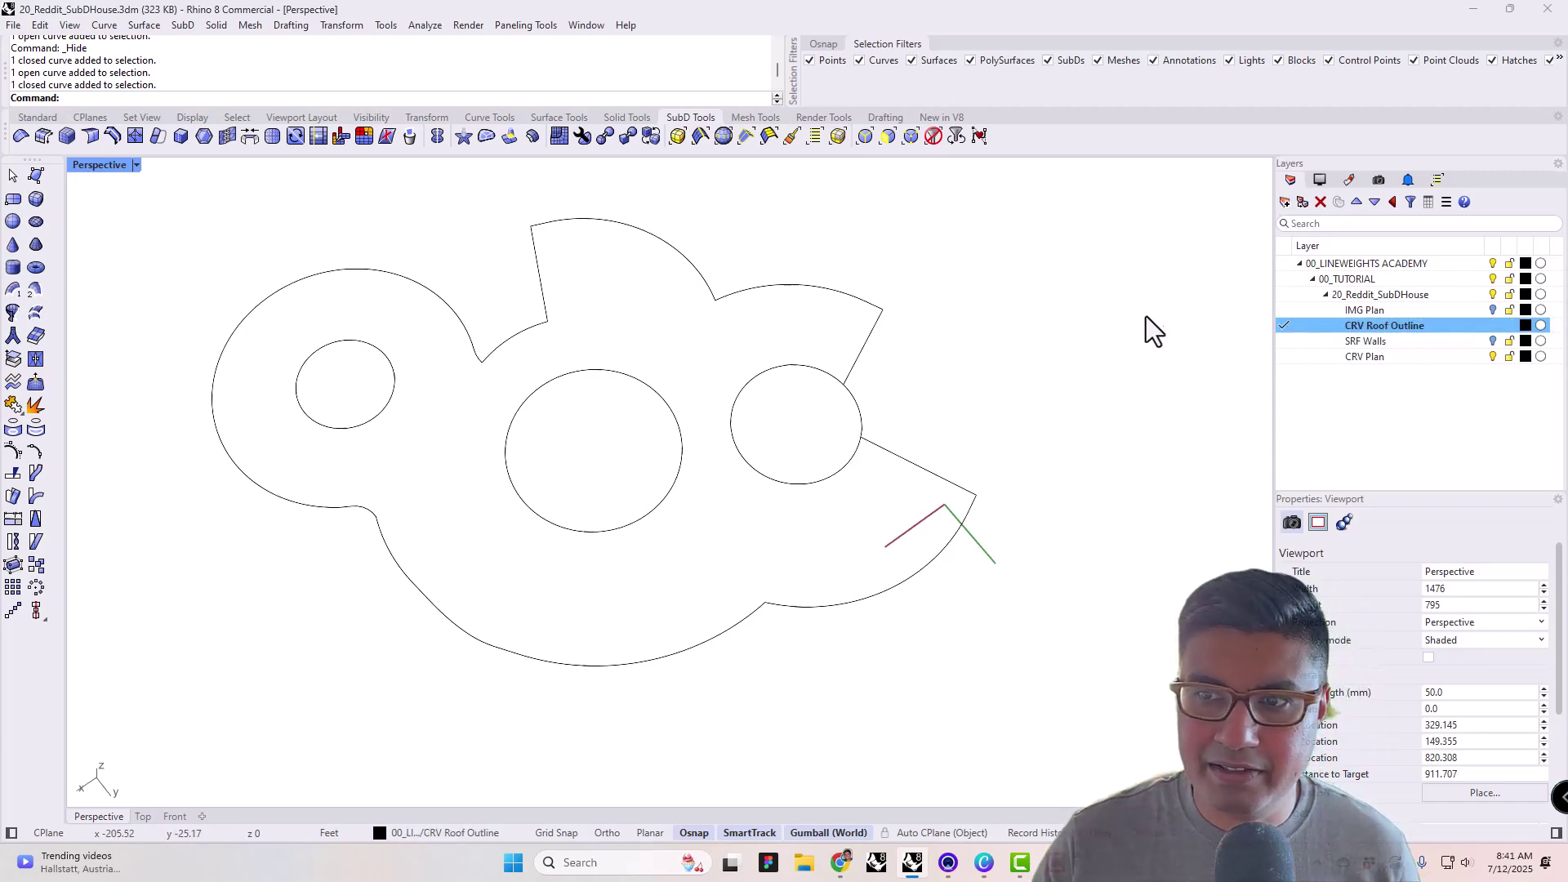
- Run CurveBoolean on the roof outline and three circles, keeping the region between them with Output set to Surfaces
{"action": "scroll", "coordinate": [1062, 368], "scroll_direction": "down", "scroll_amount": 3}
{"action": "left_click_drag", "start_coordinate": [1051, 578], "coordinate": [551, 215]}
{"action": "scroll", "coordinate": [645, 315], "scroll_direction": "up", "scroll_amount": 3}
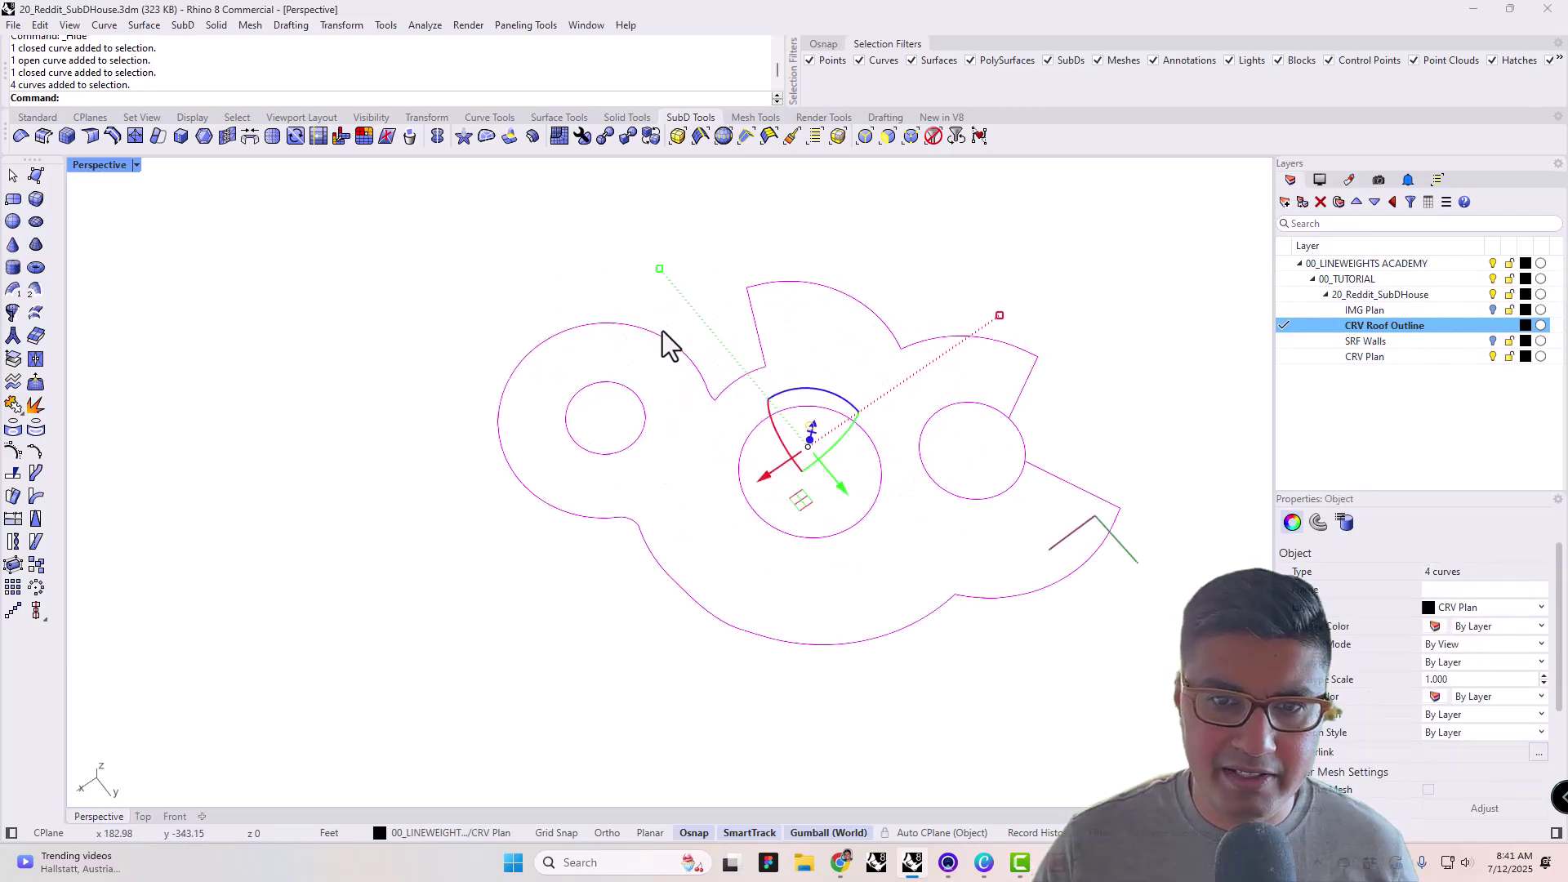
{"action": "right_click_drag", "start_coordinate": [664, 331], "coordinate": [565, 334], "text": "shift"}
{"action": "type", "text": "CurveBoolean"}
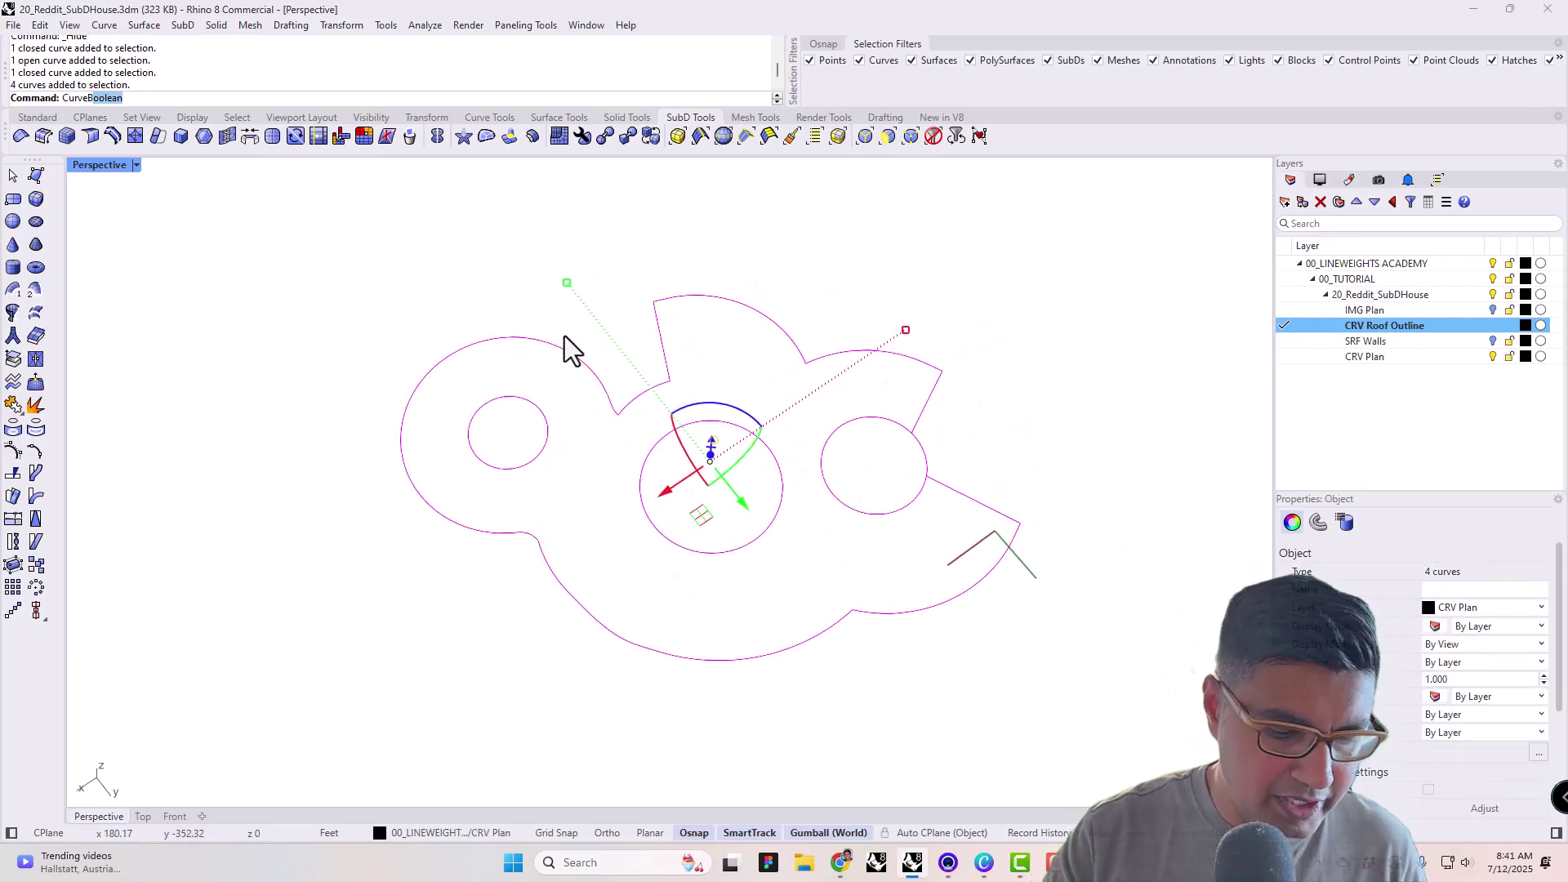
{"action": "key", "text": "Return"}
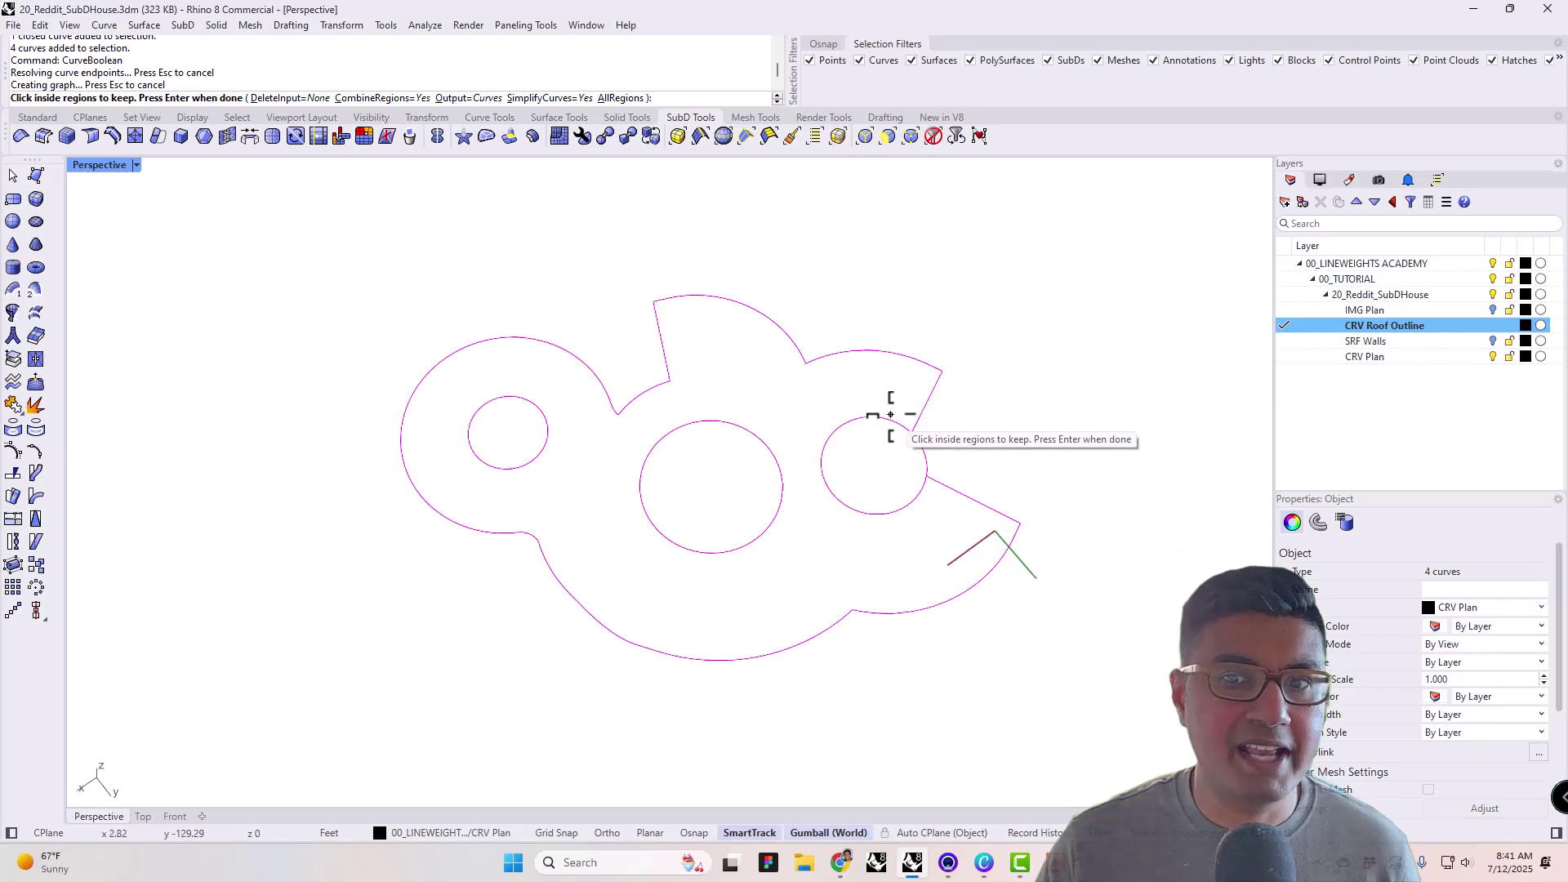
{"action": "left_click", "coordinate": [740, 389]}
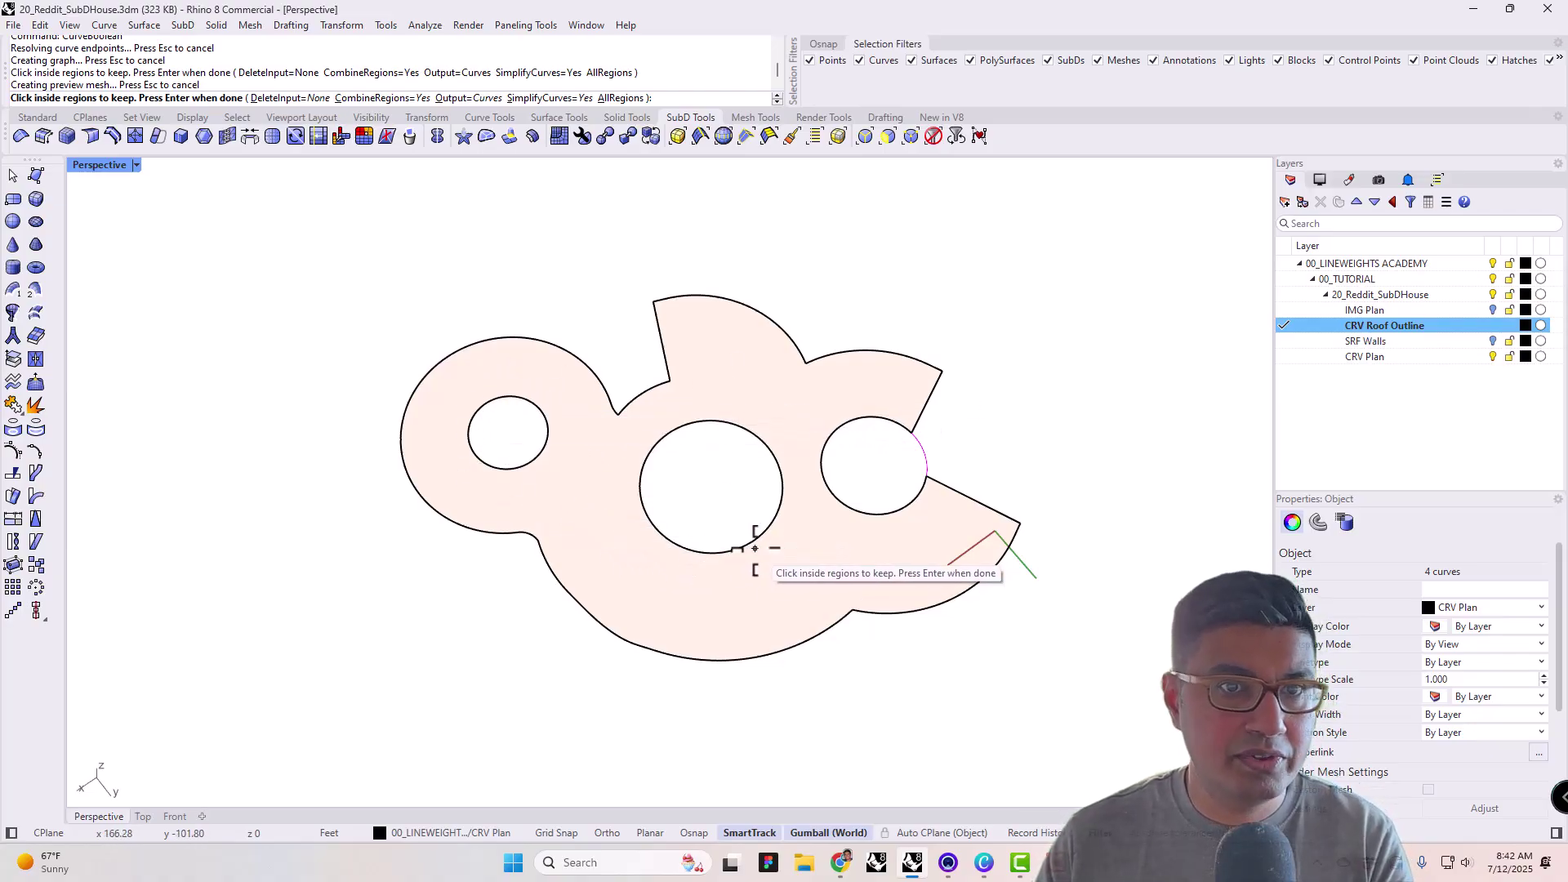
{"action": "left_click", "coordinate": [472, 102]}
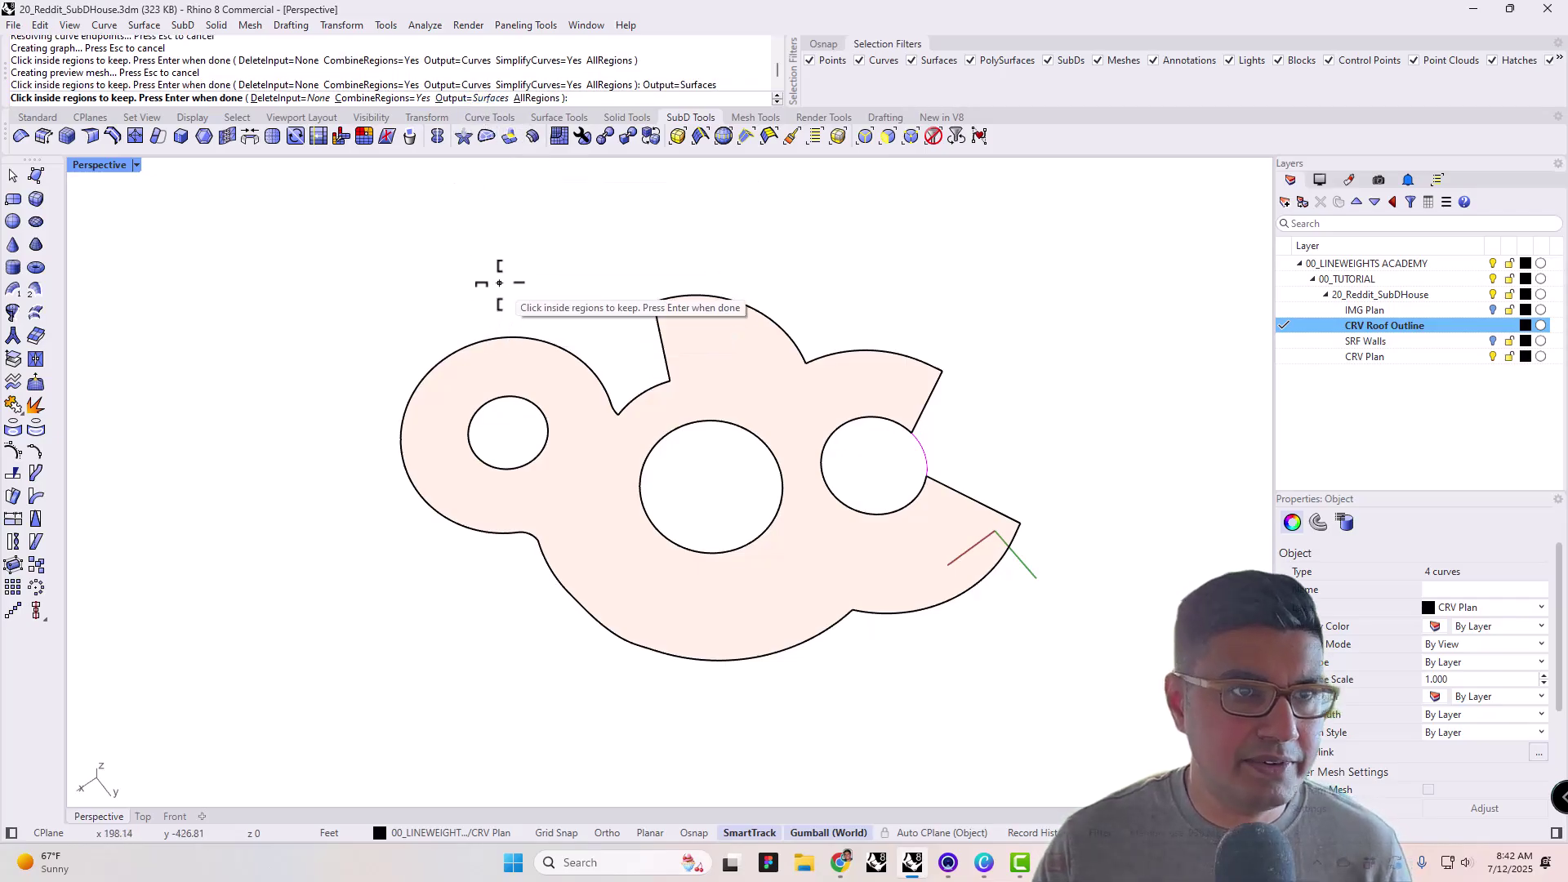
{"action": "key", "text": "Return"}
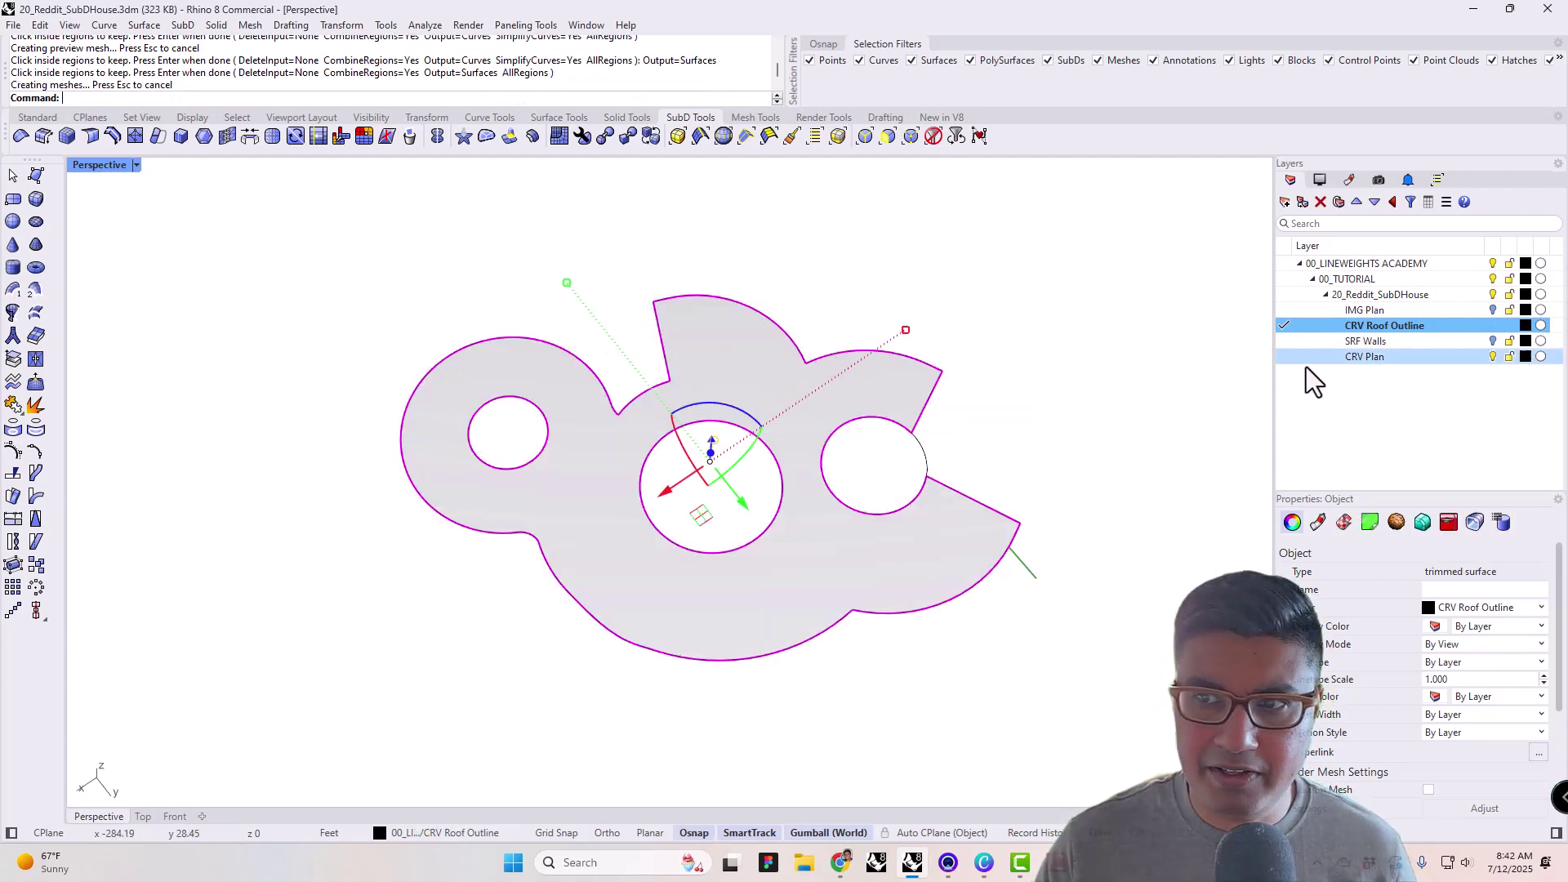
- Rename the CRV Roof Outline layer to "SRF Roof Outline" and clear the selection
{"action": "left_click", "coordinate": [1370, 325]}
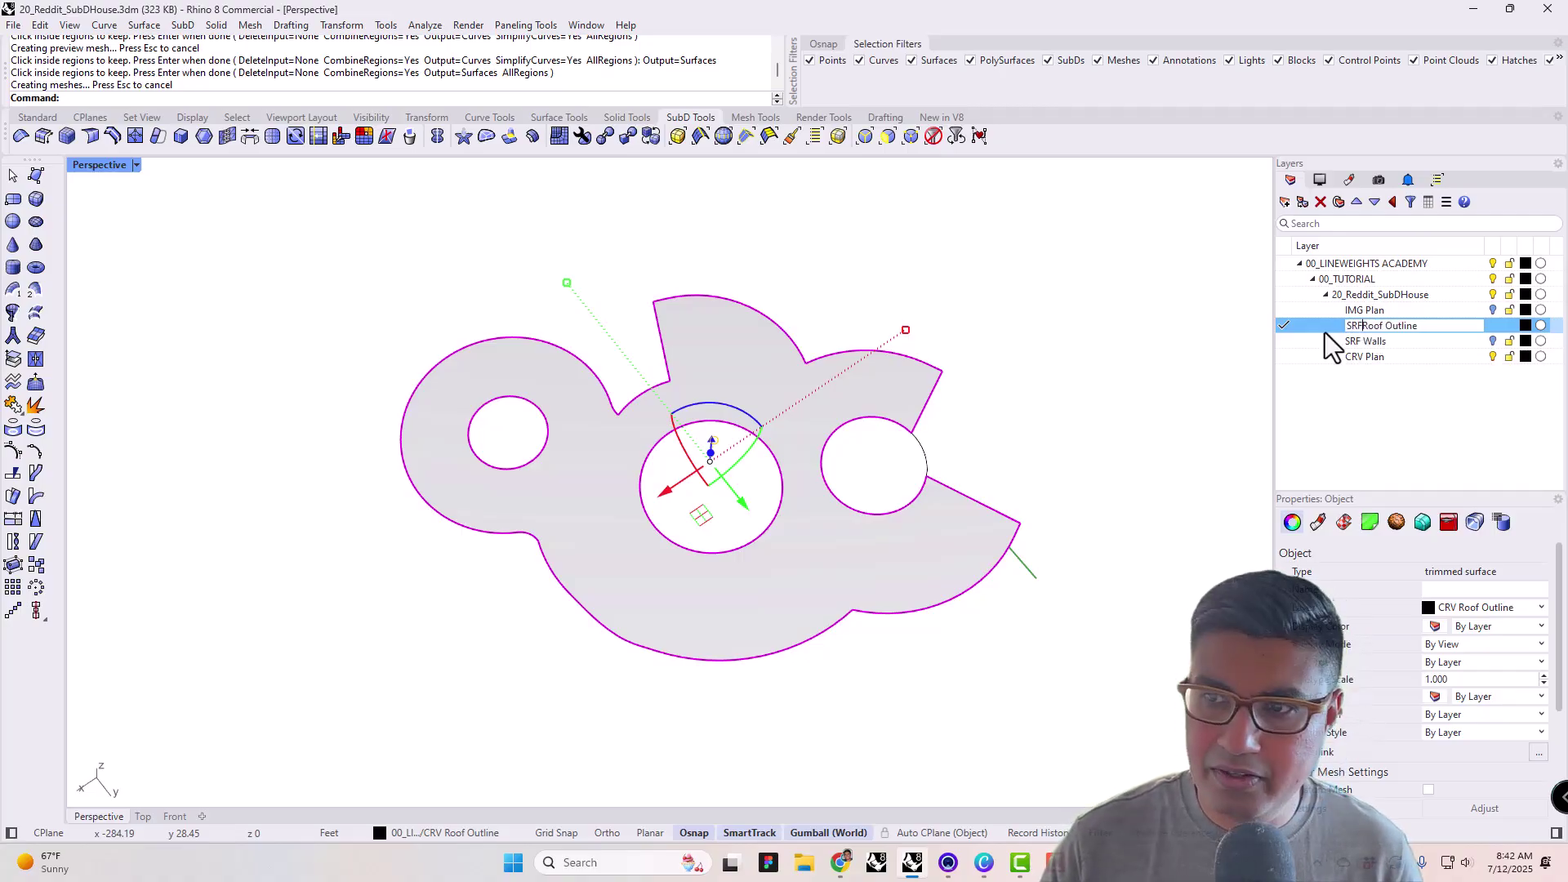
{"action": "type", "text": "SRF"}
{"action": "key", "text": "Return"}
{"action": "left_click", "coordinate": [922, 456]}
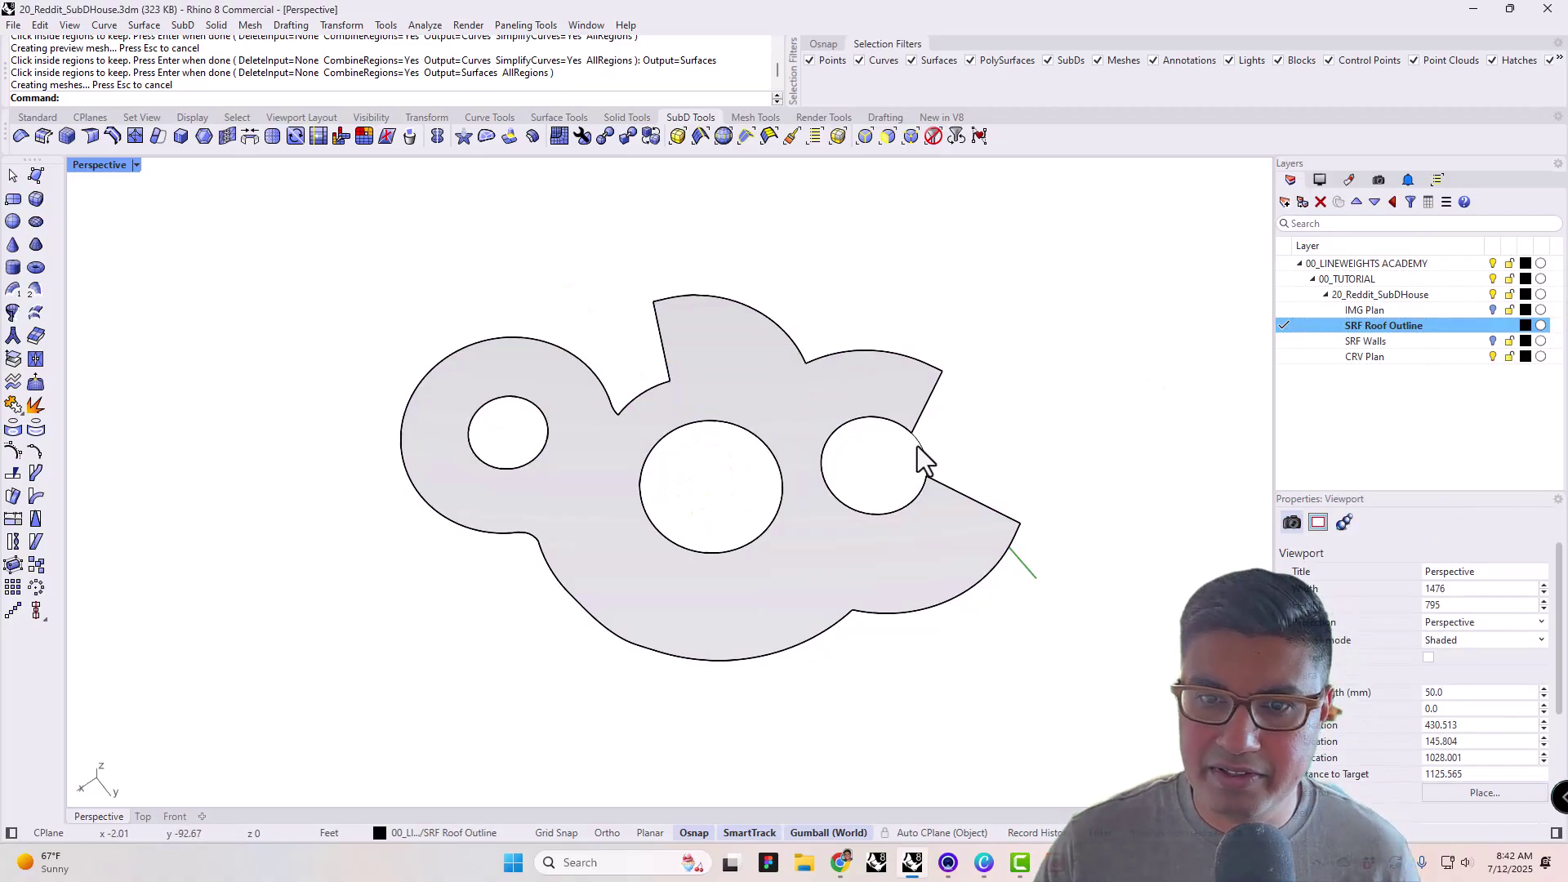
- Show the hidden inner wall curve again over the new roof surface
{"action": "right_click_drag", "start_coordinate": [921, 455], "coordinate": [784, 427]}
{"action": "left_click", "coordinate": [784, 427]}
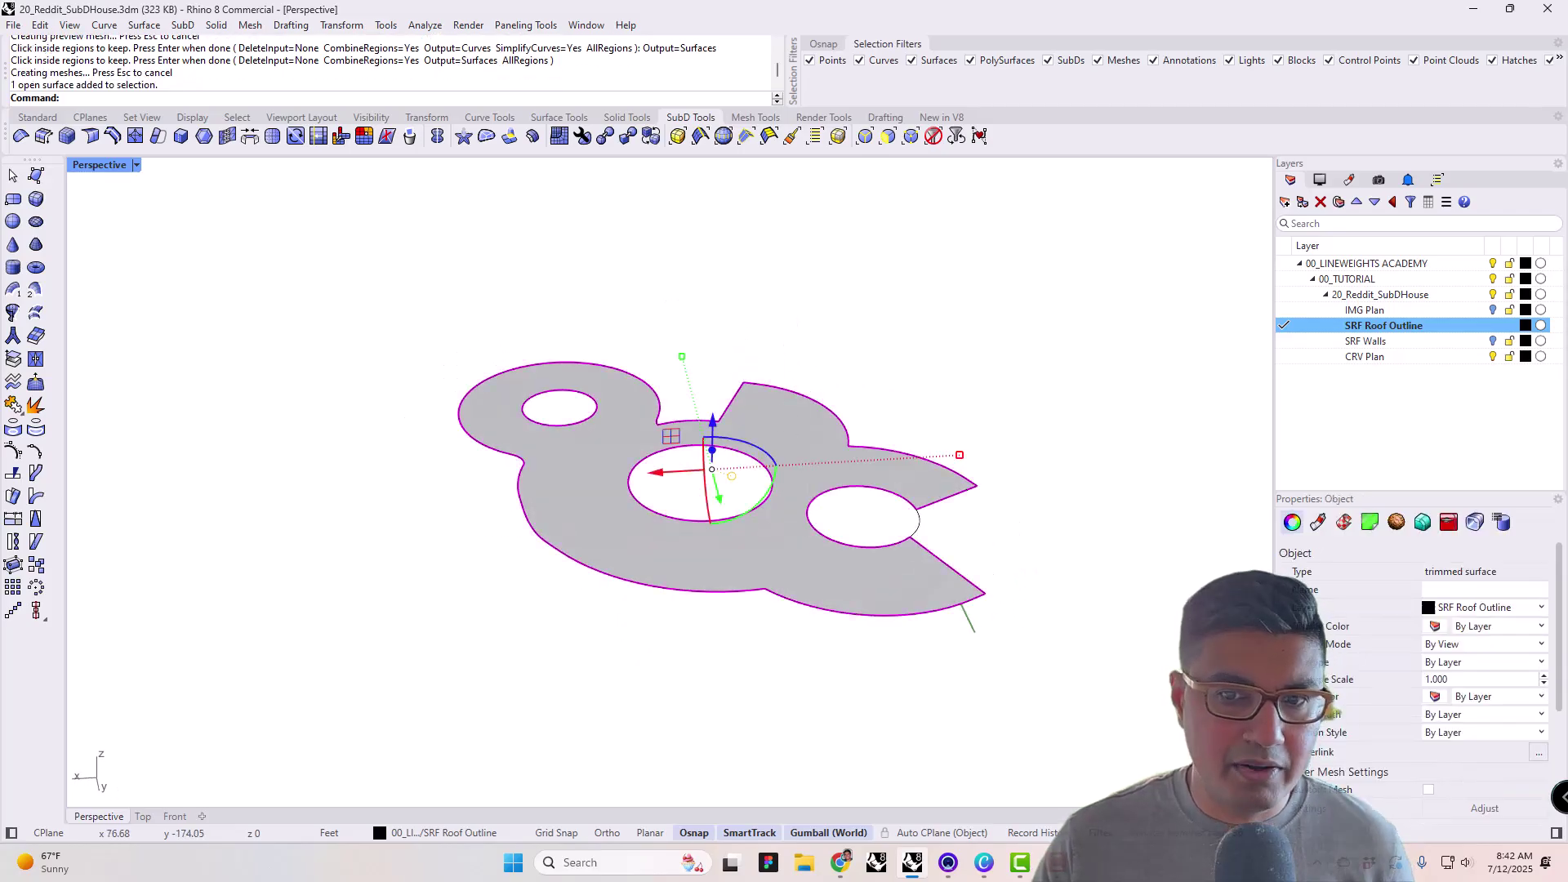
{"action": "type", "text": "SH"}
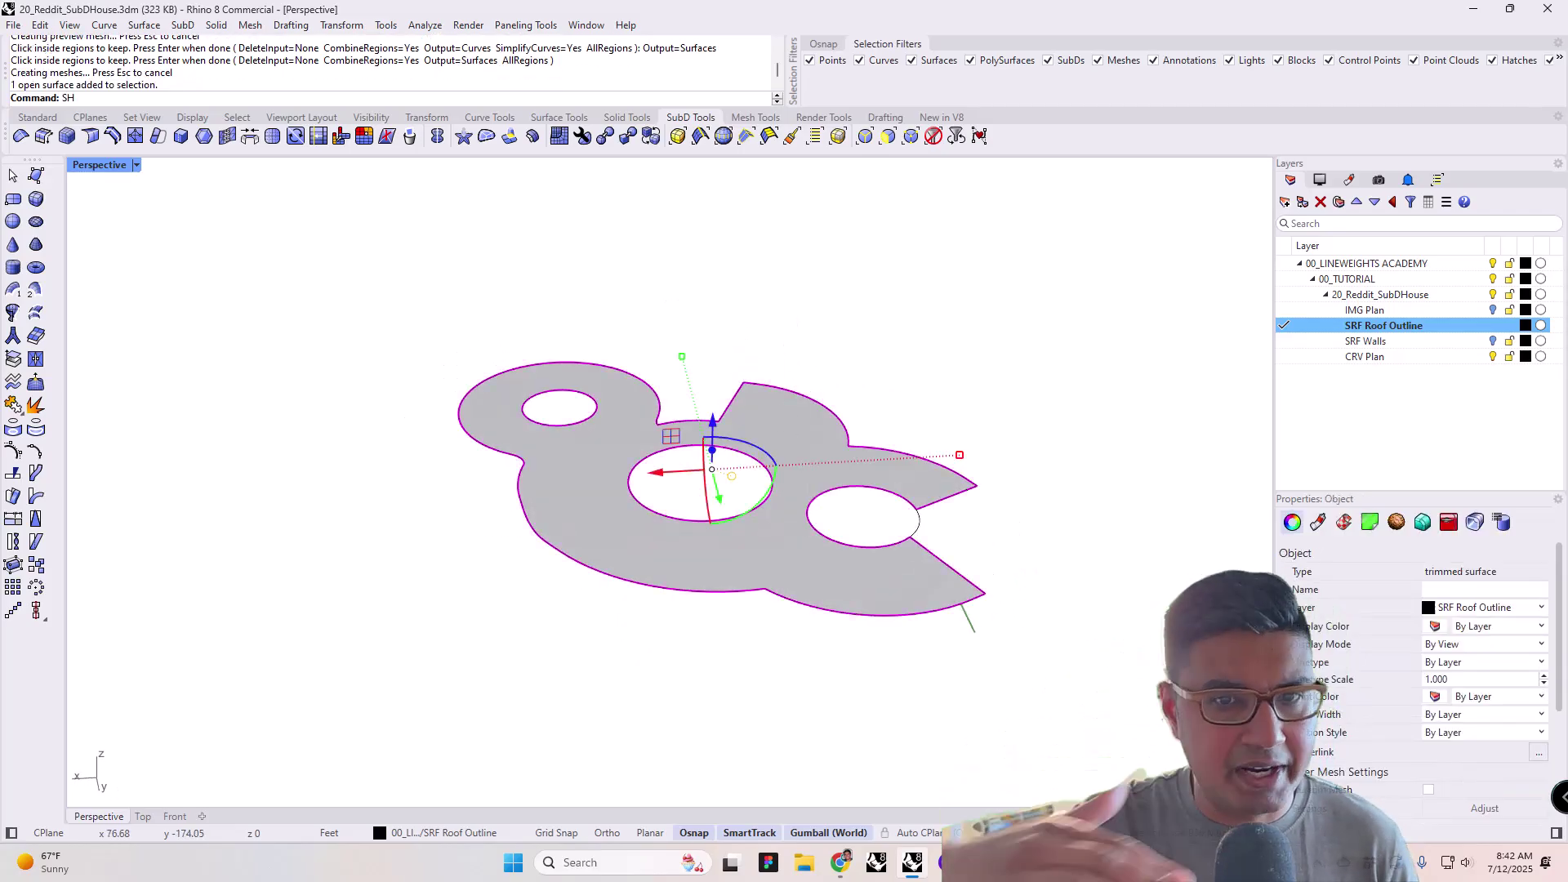
{"action": "key", "text": "Return"}
{"action": "left_click", "coordinate": [951, 368]}
{"action": "left_click", "coordinate": [1394, 349]}
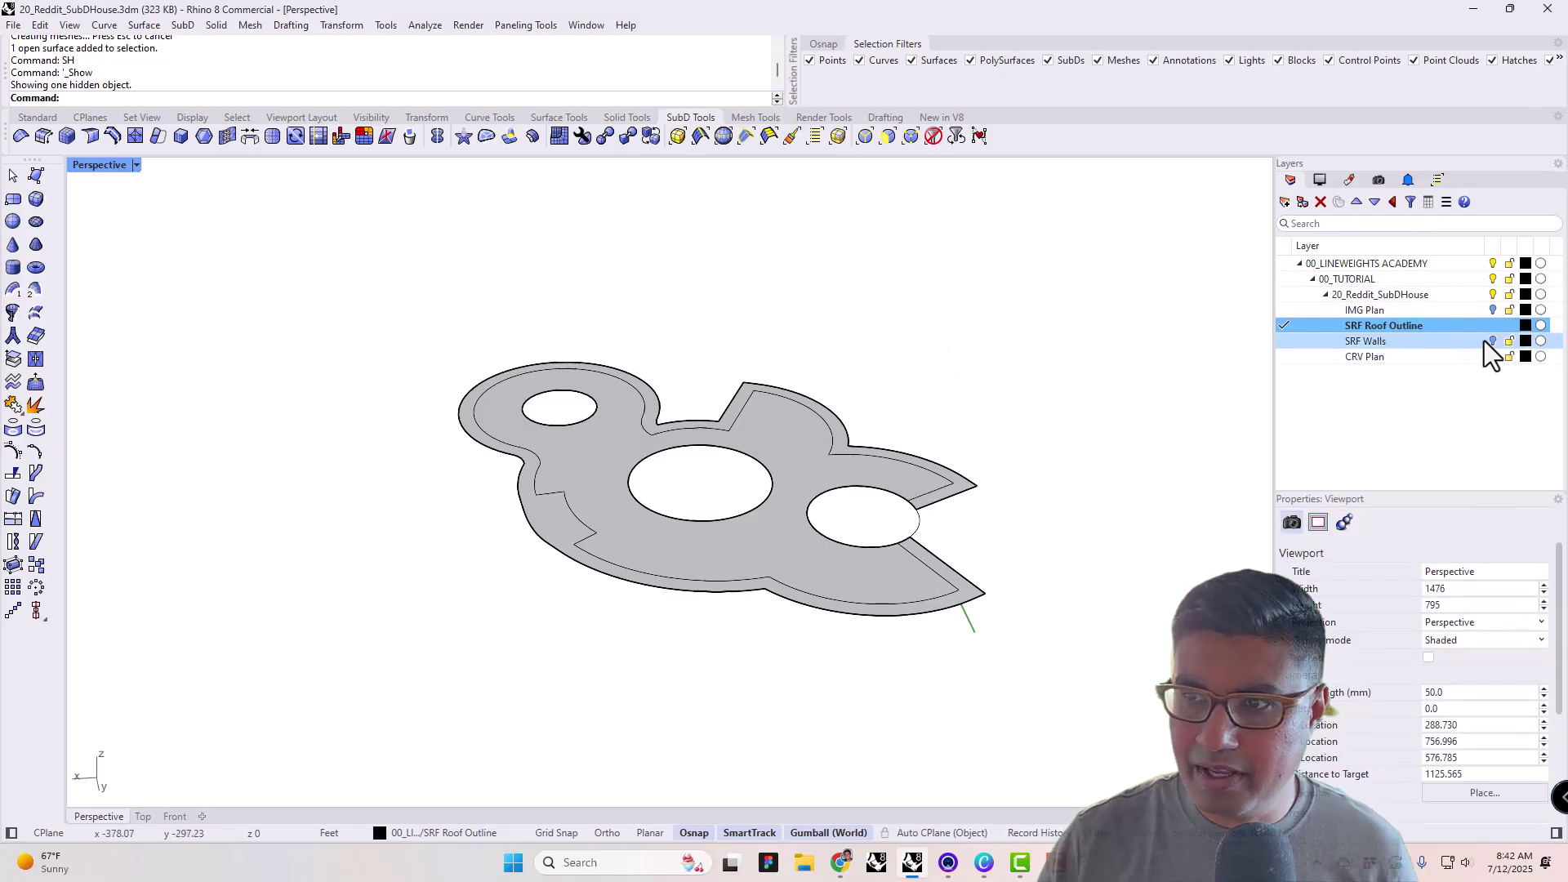
- Show the SRF Walls layer and move the flat roof surface vertically up to the top of the walls
{"action": "left_click", "coordinate": [1493, 340]}
{"action": "right_click_drag", "start_coordinate": [886, 470], "coordinate": [767, 522]}
{"action": "left_click", "coordinate": [773, 505]}
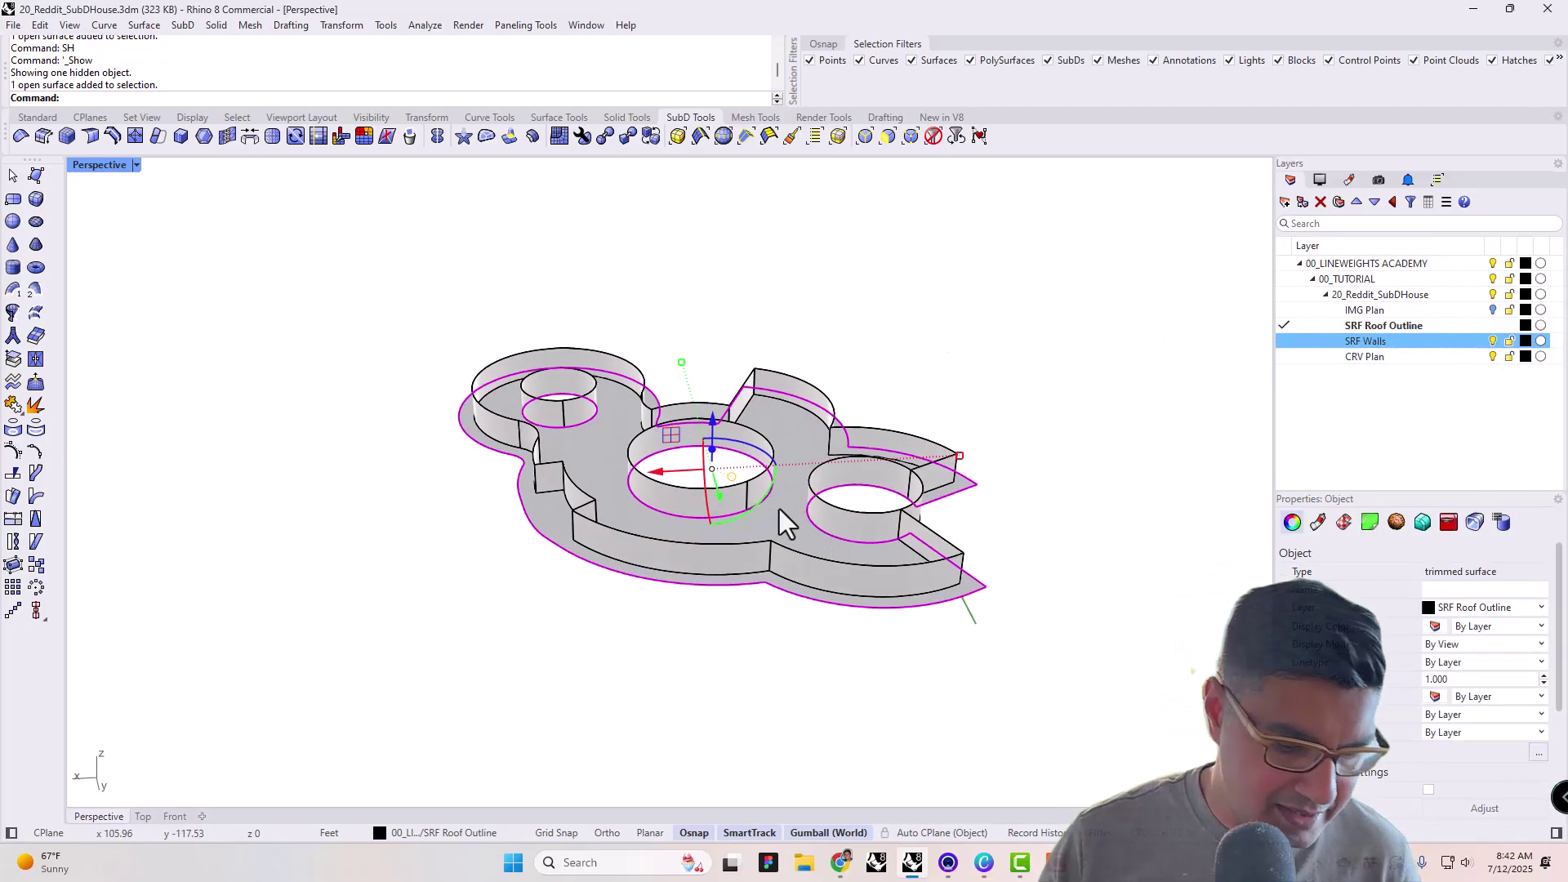
{"action": "type", "text": "M"}
{"action": "key", "text": "Return"}
{"action": "type", "text": "v"}
{"action": "key", "text": "Return"}
{"action": "scroll", "coordinate": [747, 544], "scroll_direction": "up", "scroll_amount": 3}
{"action": "left_click", "coordinate": [742, 441]}
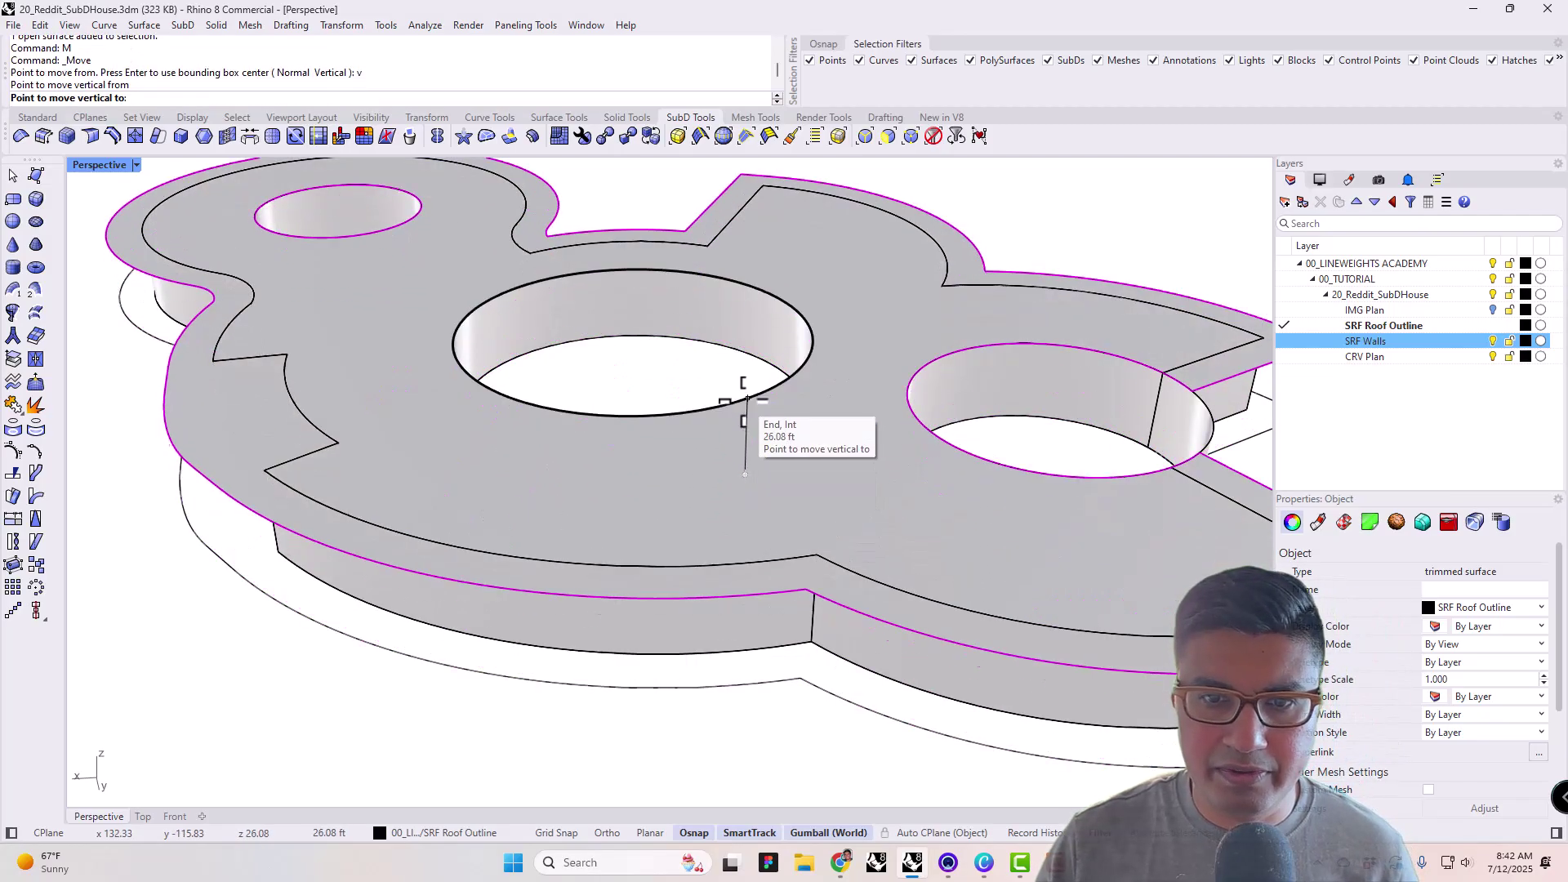
{"action": "left_click", "coordinate": [745, 413]}
{"action": "key", "text": "Escape"}
{"action": "scroll", "coordinate": [748, 445], "scroll_direction": "down", "scroll_amount": 3}
{"action": "right_click_drag", "start_coordinate": [748, 445], "coordinate": [823, 459]}
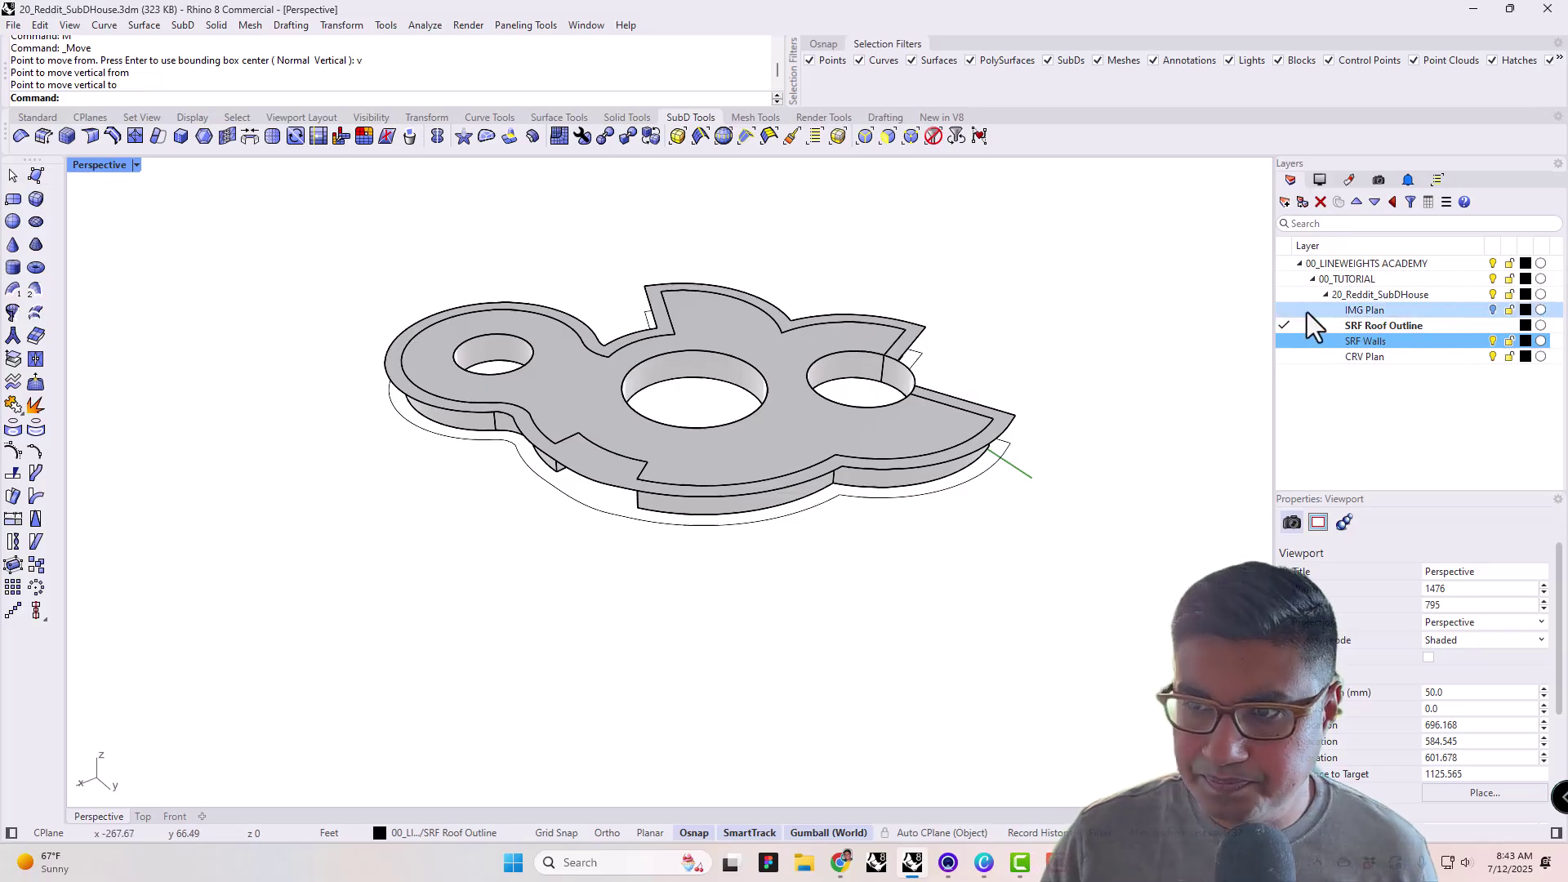
- Create a layer named "SRF pre Quad Remesh" under 20_Reddit_SubDHouse and make it the current layer
{"action": "left_click", "coordinate": [1286, 200]}
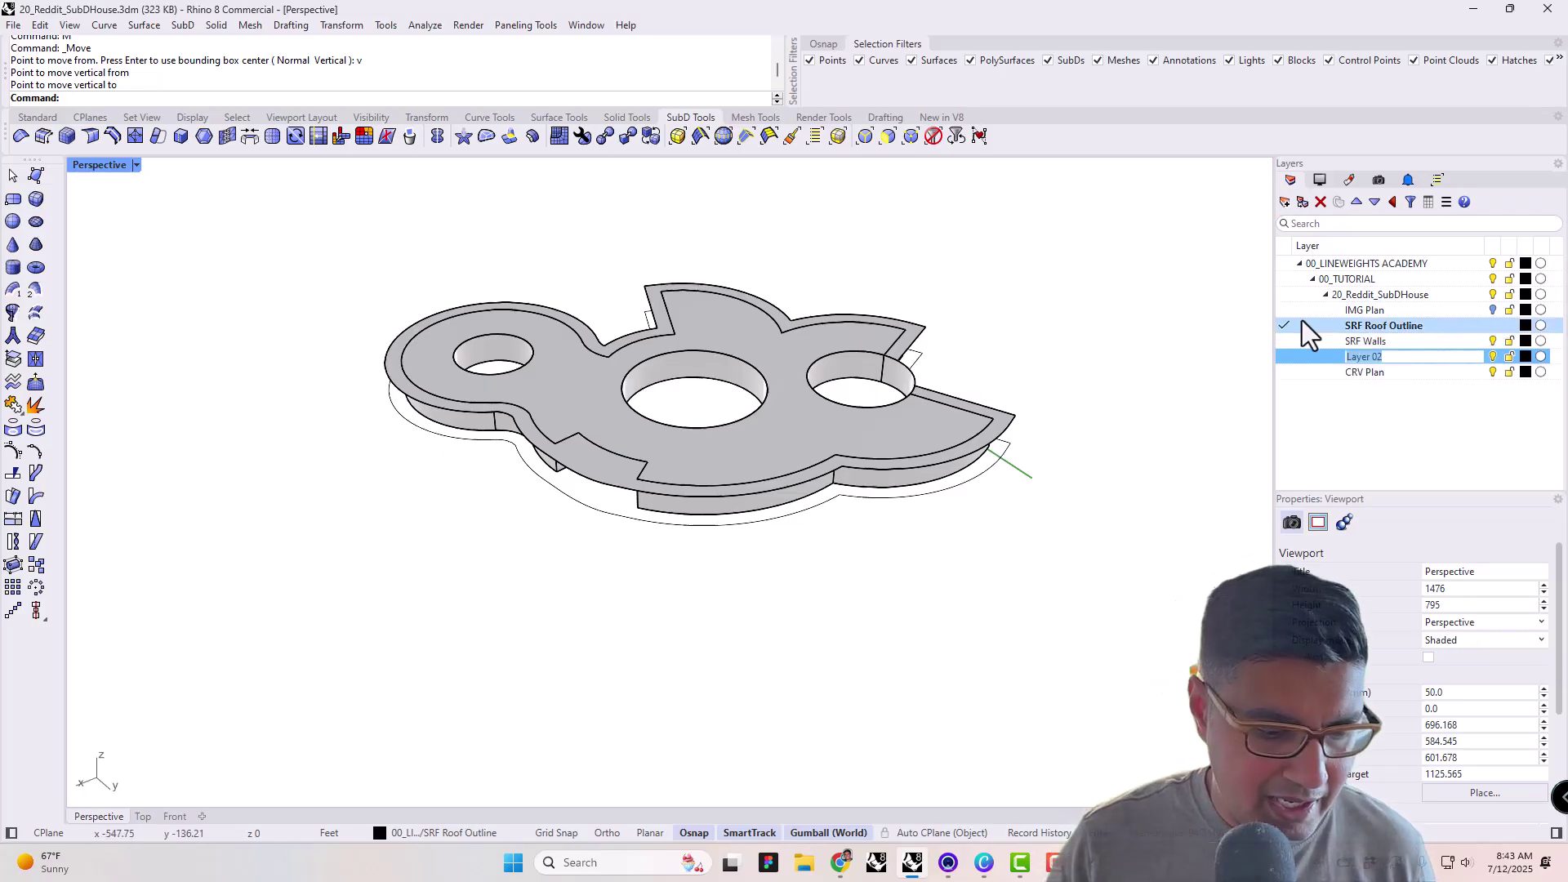
{"action": "type", "text": "SRF Qu"}
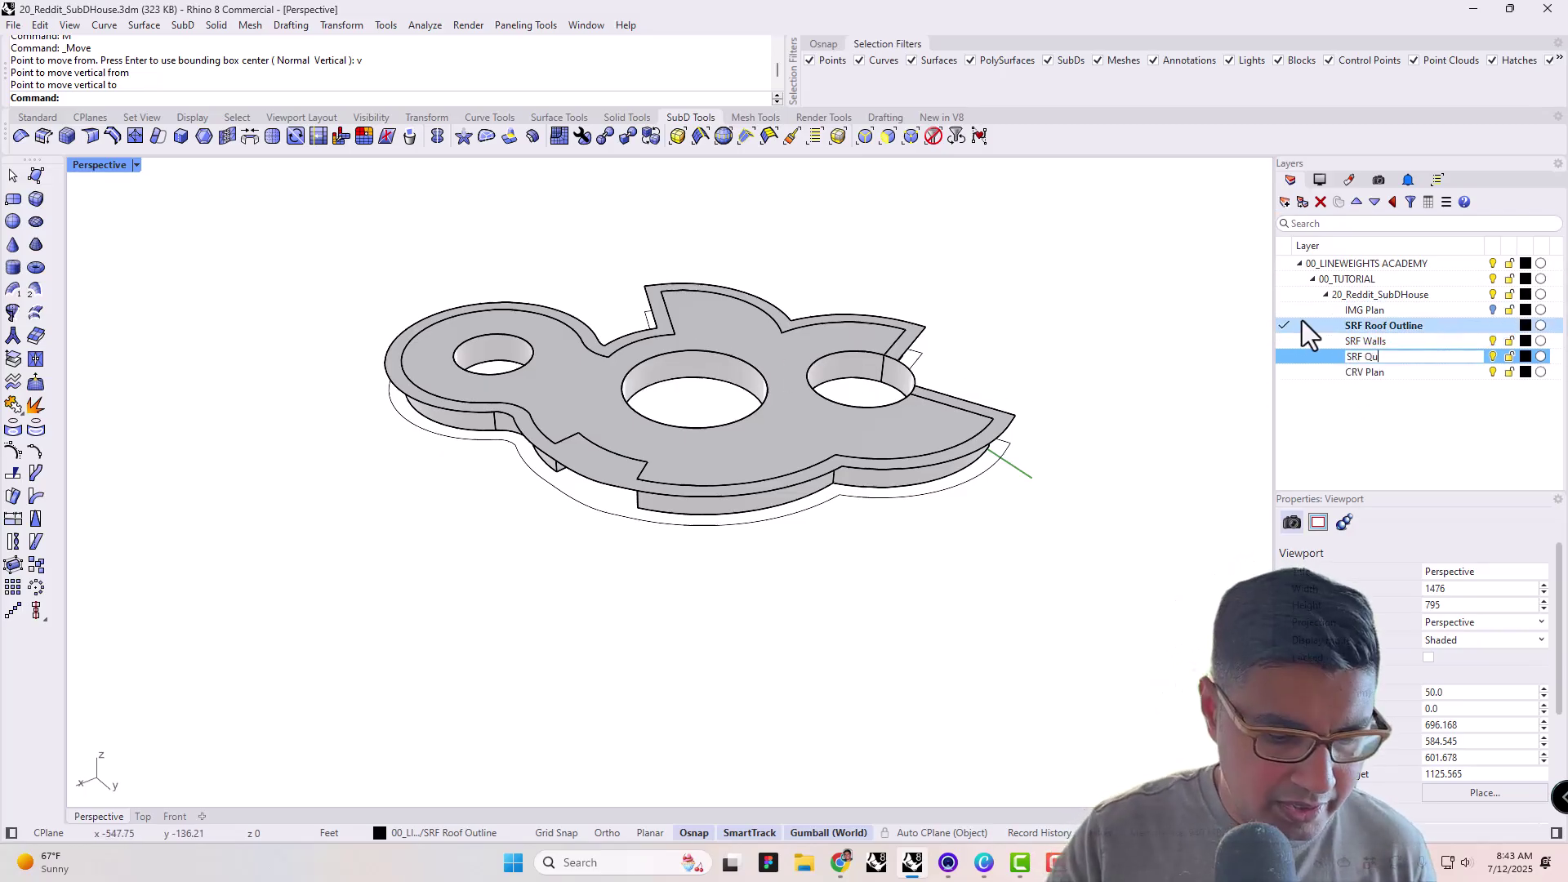
{"action": "type", "text": "ad Remesh"}
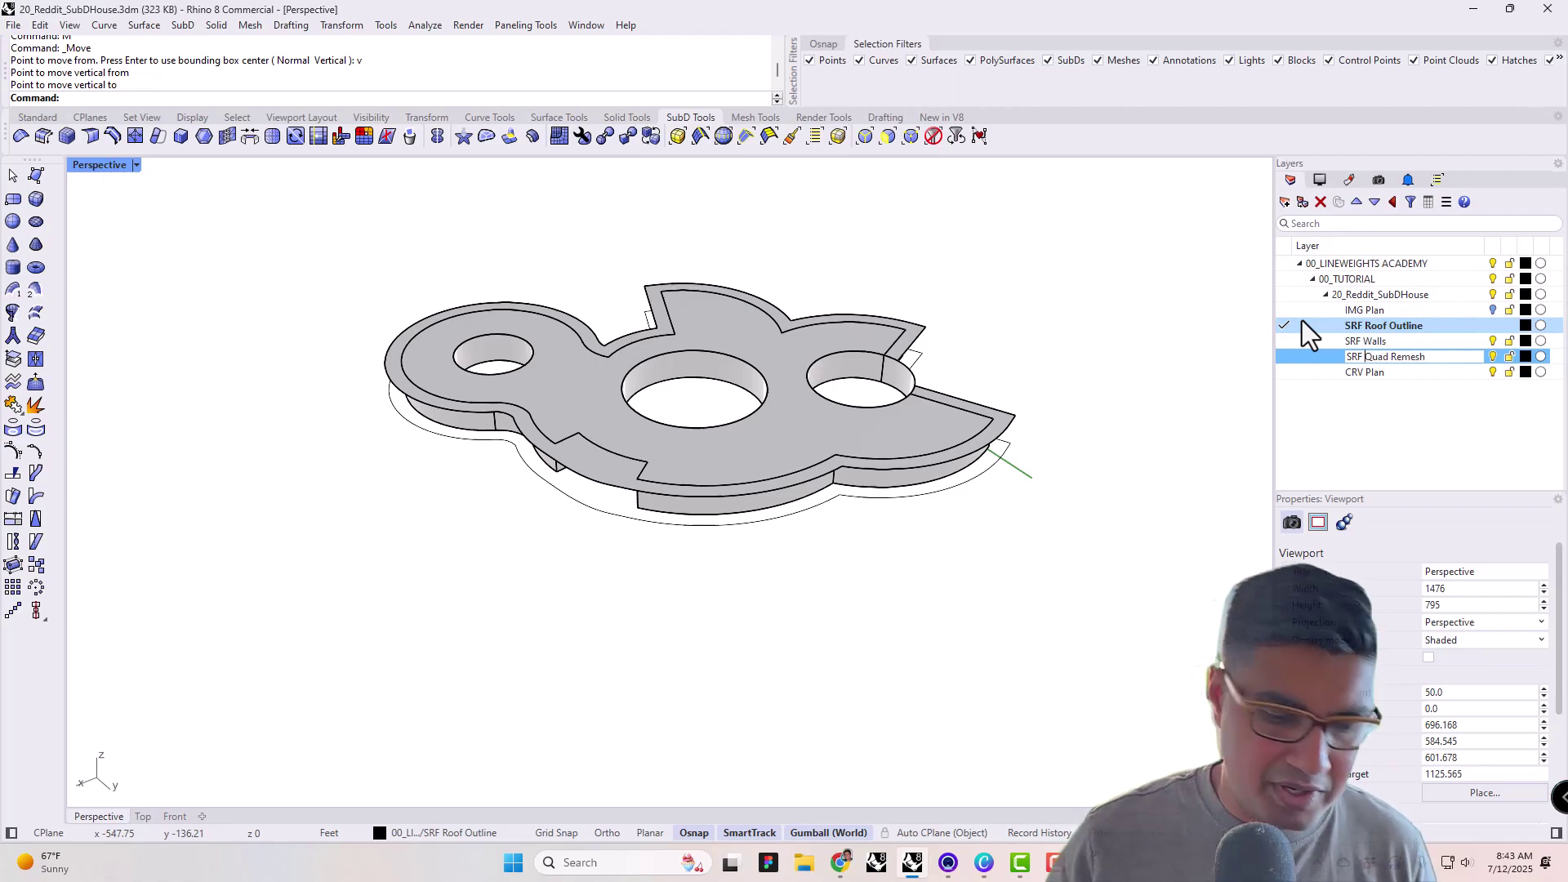
{"action": "key", "text": "Left"}
{"action": "type", "text": "pre"}
{"action": "key", "text": "Return"}
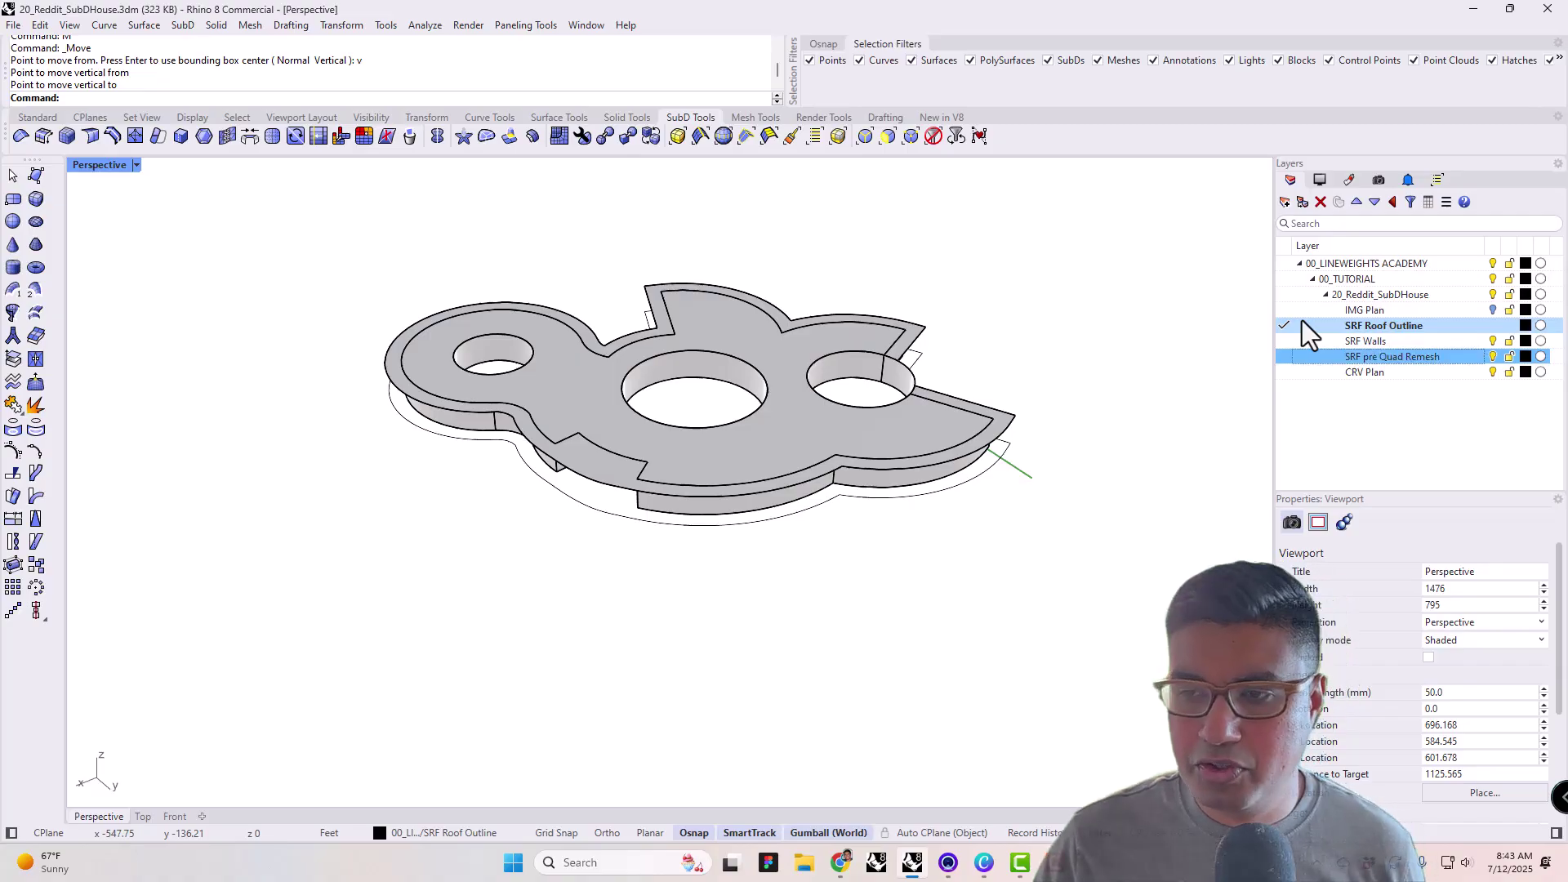
{"action": "left_click", "coordinate": [1287, 357]}
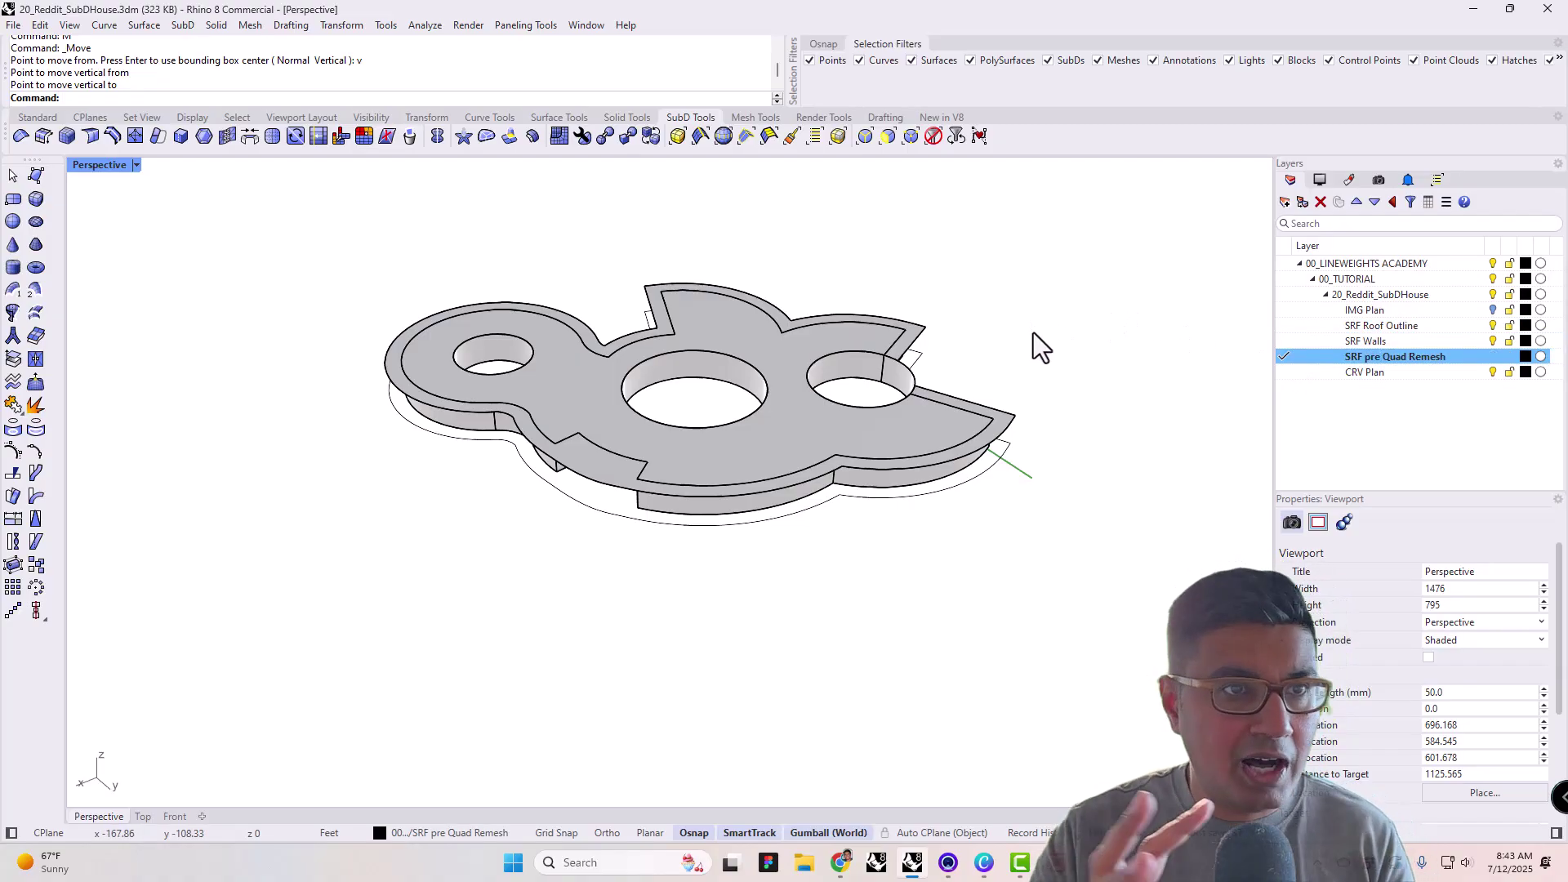
- Set the colour of the SRF pre Quad Remesh layer to Orange
{"action": "left_click", "coordinate": [1524, 357]}
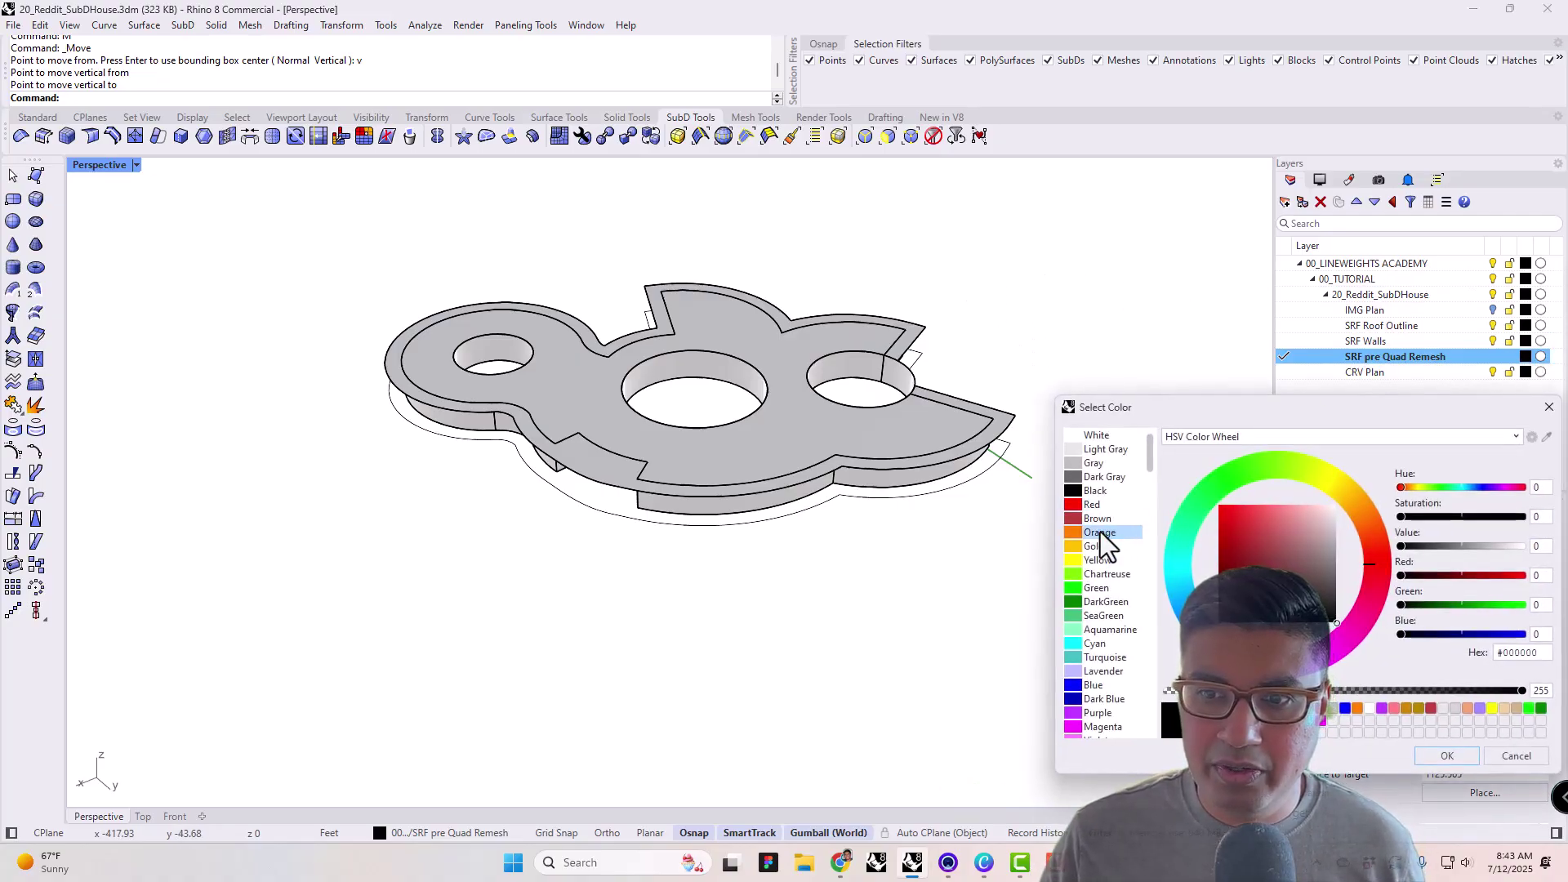
{"action": "left_click", "coordinate": [1101, 532]}
{"action": "left_click", "coordinate": [1460, 759]}
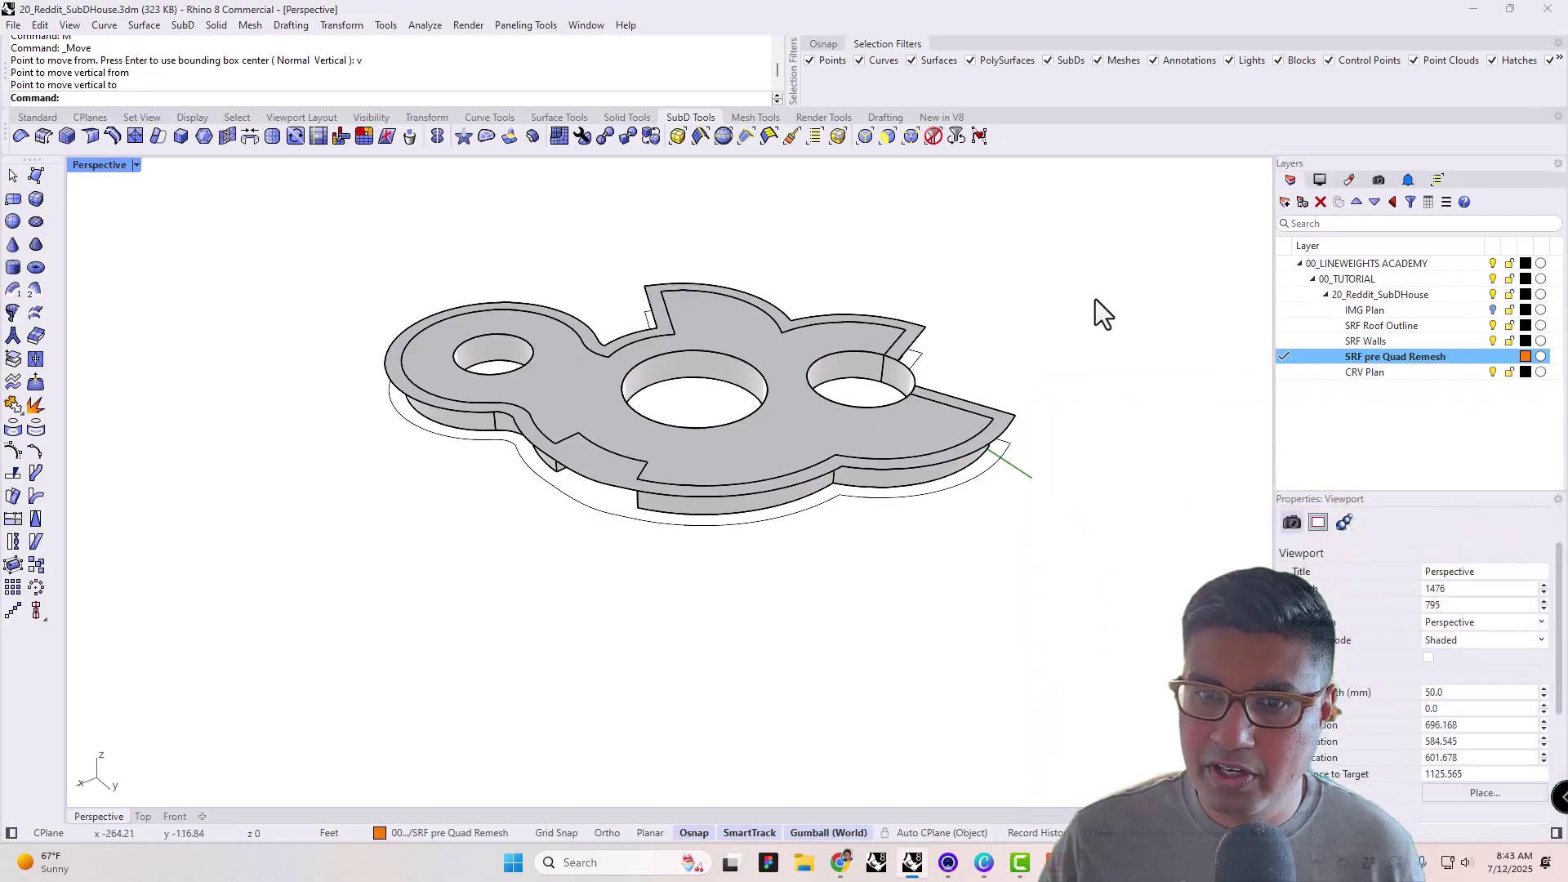
- Copy the roof surface and the three circular courtyard walls to the SRF pre Quad Remesh layer, then clear the selection
{"action": "scroll", "coordinate": [727, 319], "scroll_direction": "up", "scroll_amount": 3}
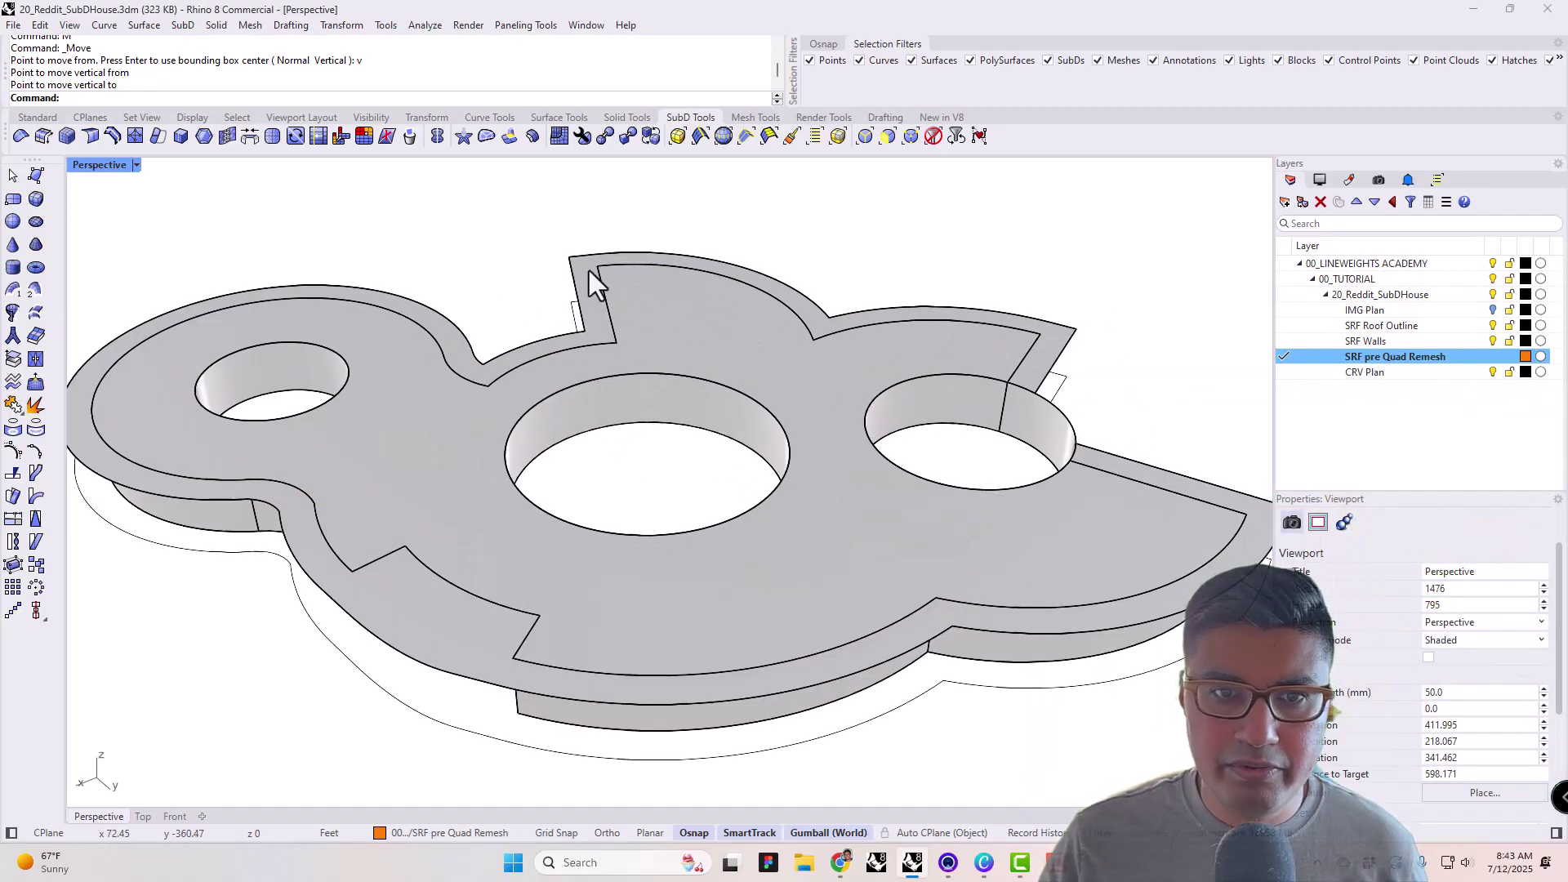
{"action": "left_click", "coordinate": [303, 350]}
{"action": "left_click", "coordinate": [272, 367], "text": "shift"}
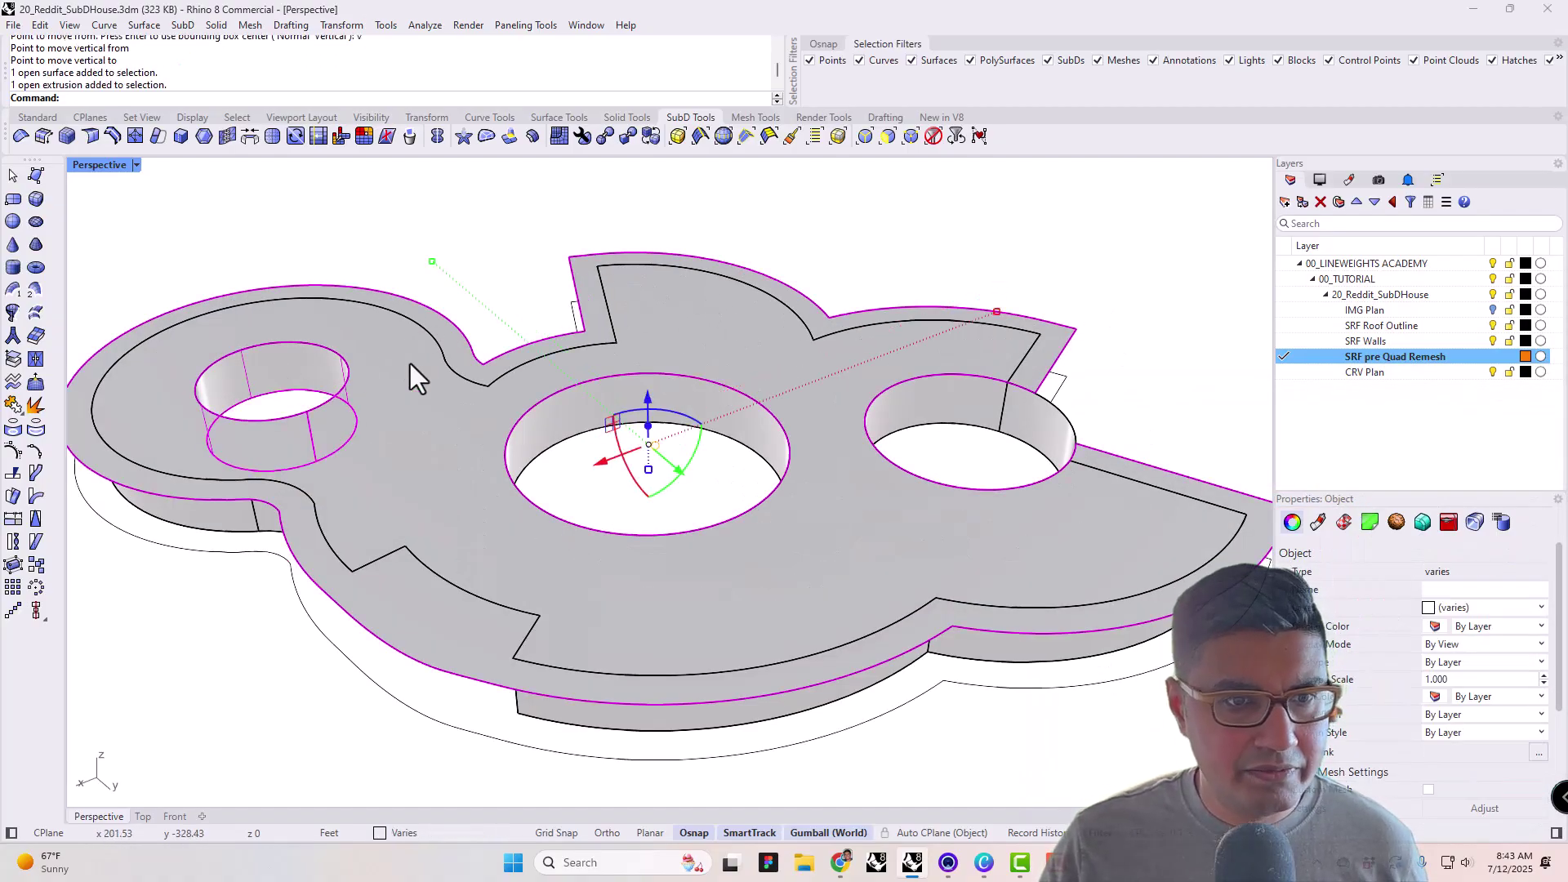
{"action": "left_click", "coordinate": [572, 441], "text": "shift"}
{"action": "left_click", "coordinate": [977, 403], "text": "shift"}
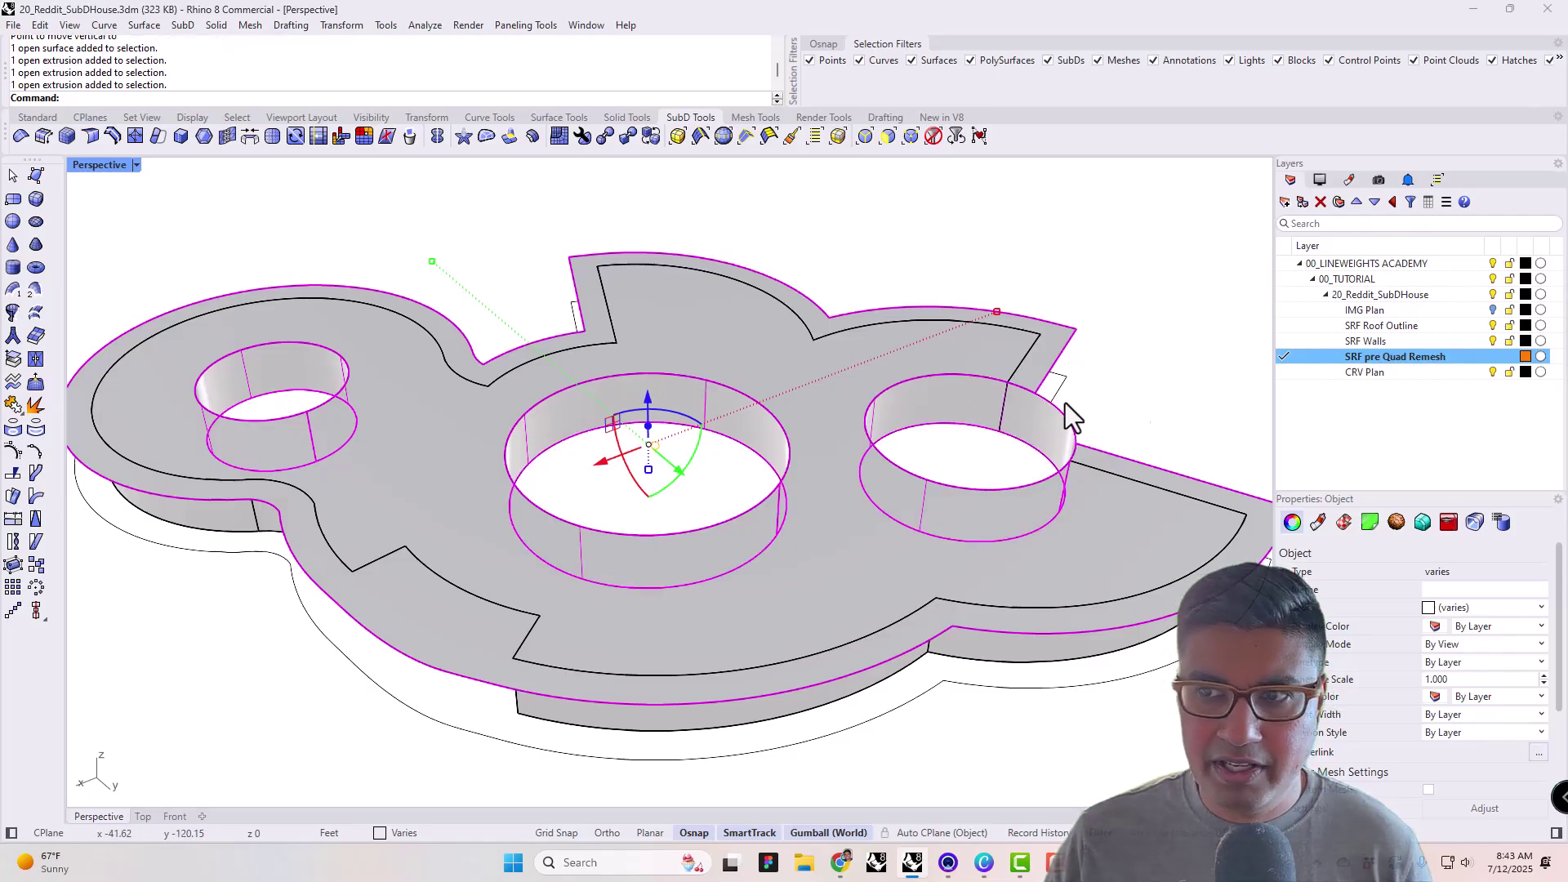
{"action": "right_click", "coordinate": [1379, 356]}
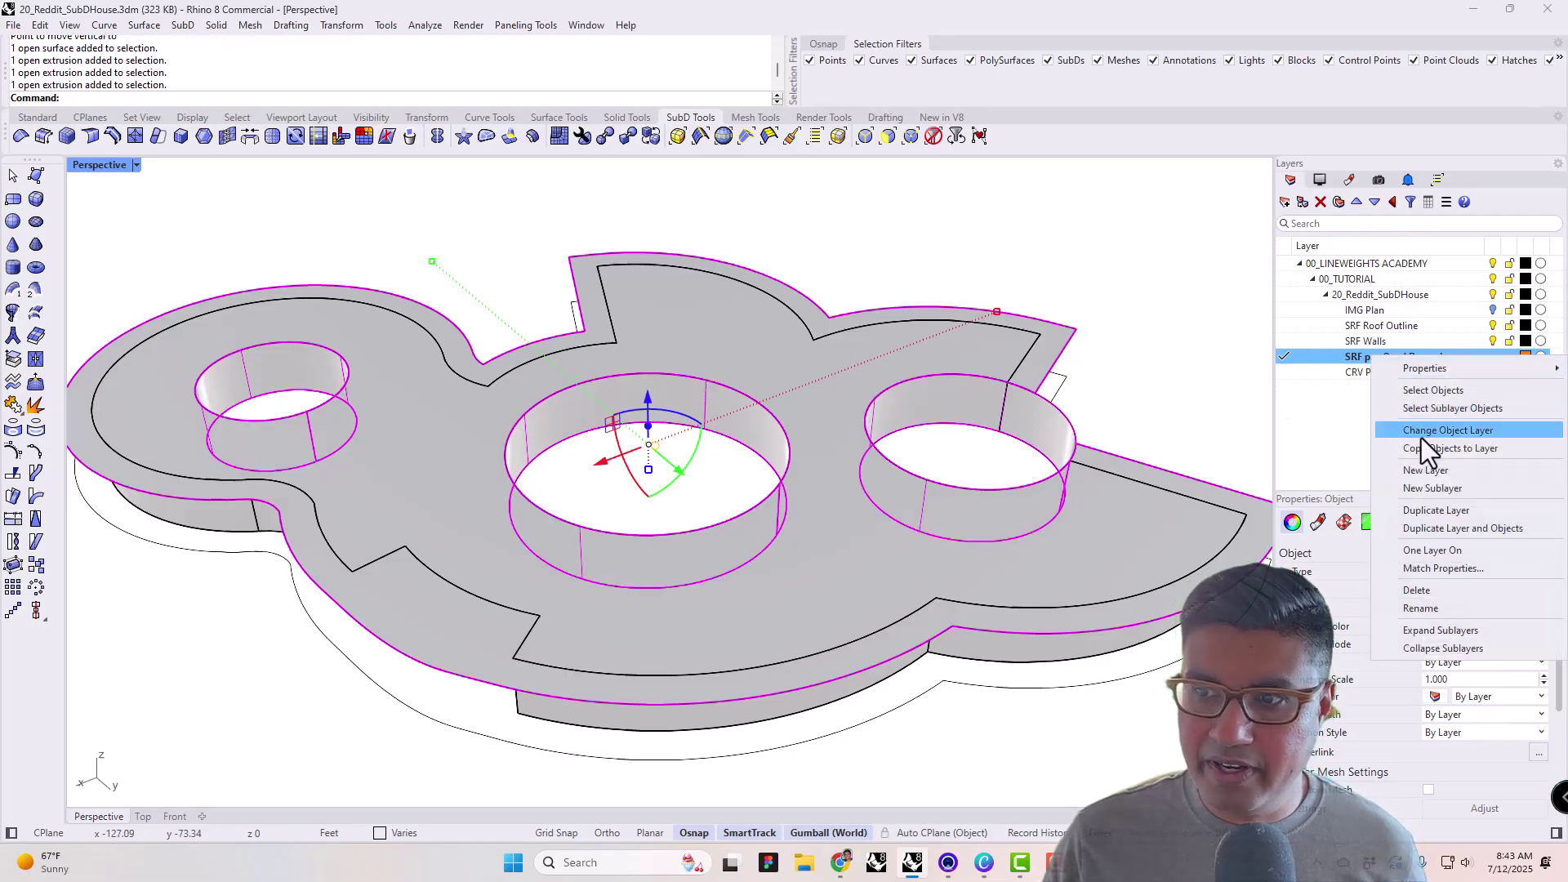
{"action": "left_click", "coordinate": [1422, 444]}
{"action": "left_click", "coordinate": [1213, 351]}
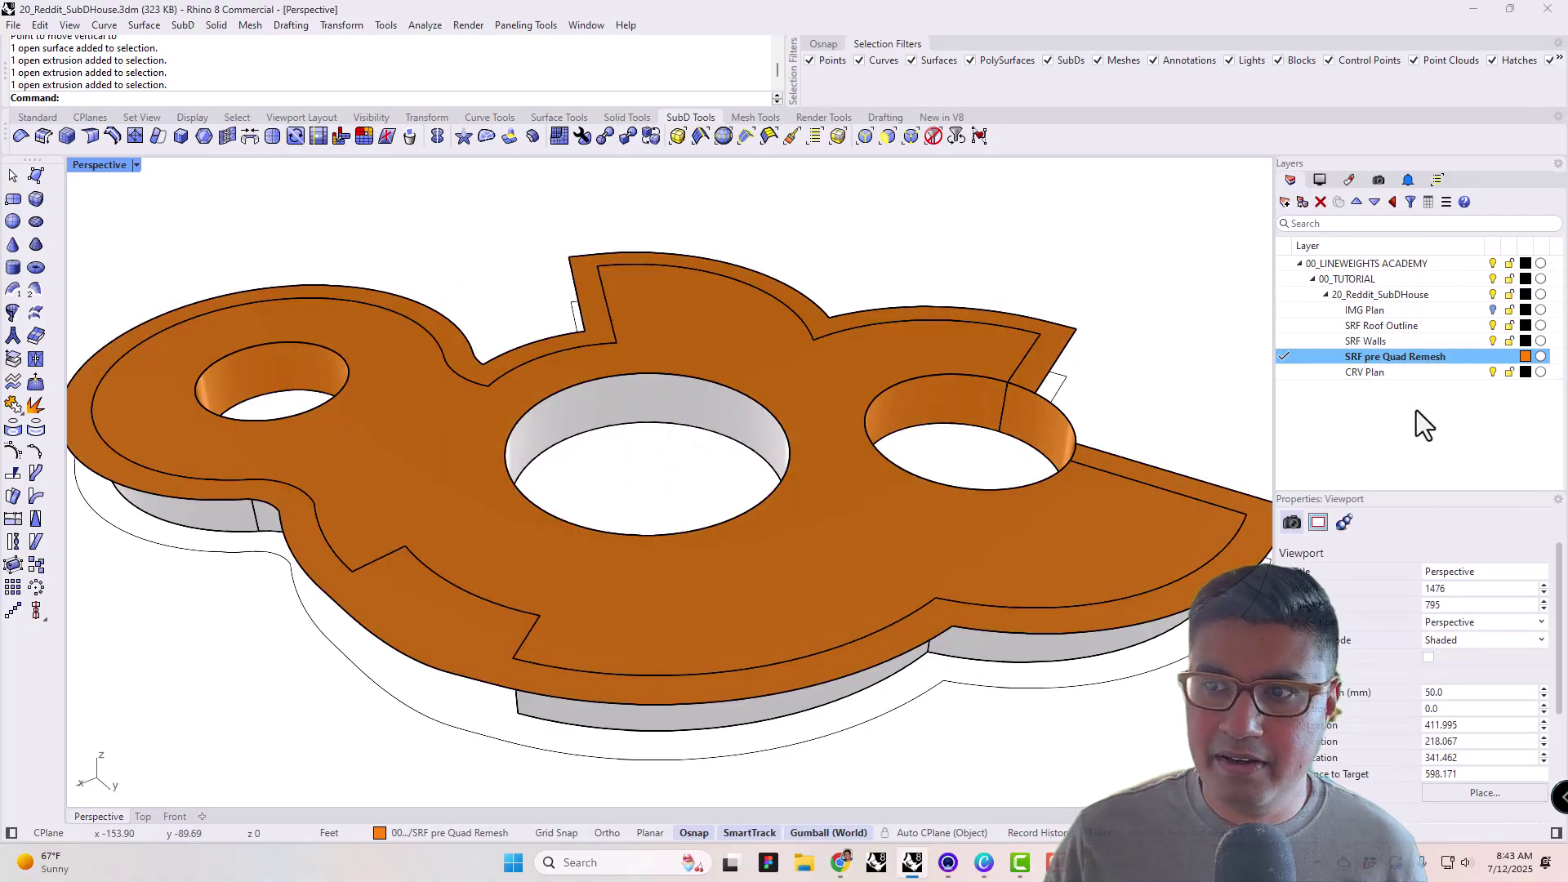
- Hide the SRF Walls, SRF Roof Outline and CRV Plan layers to isolate the orange copies
{"action": "left_click", "coordinate": [1493, 340]}
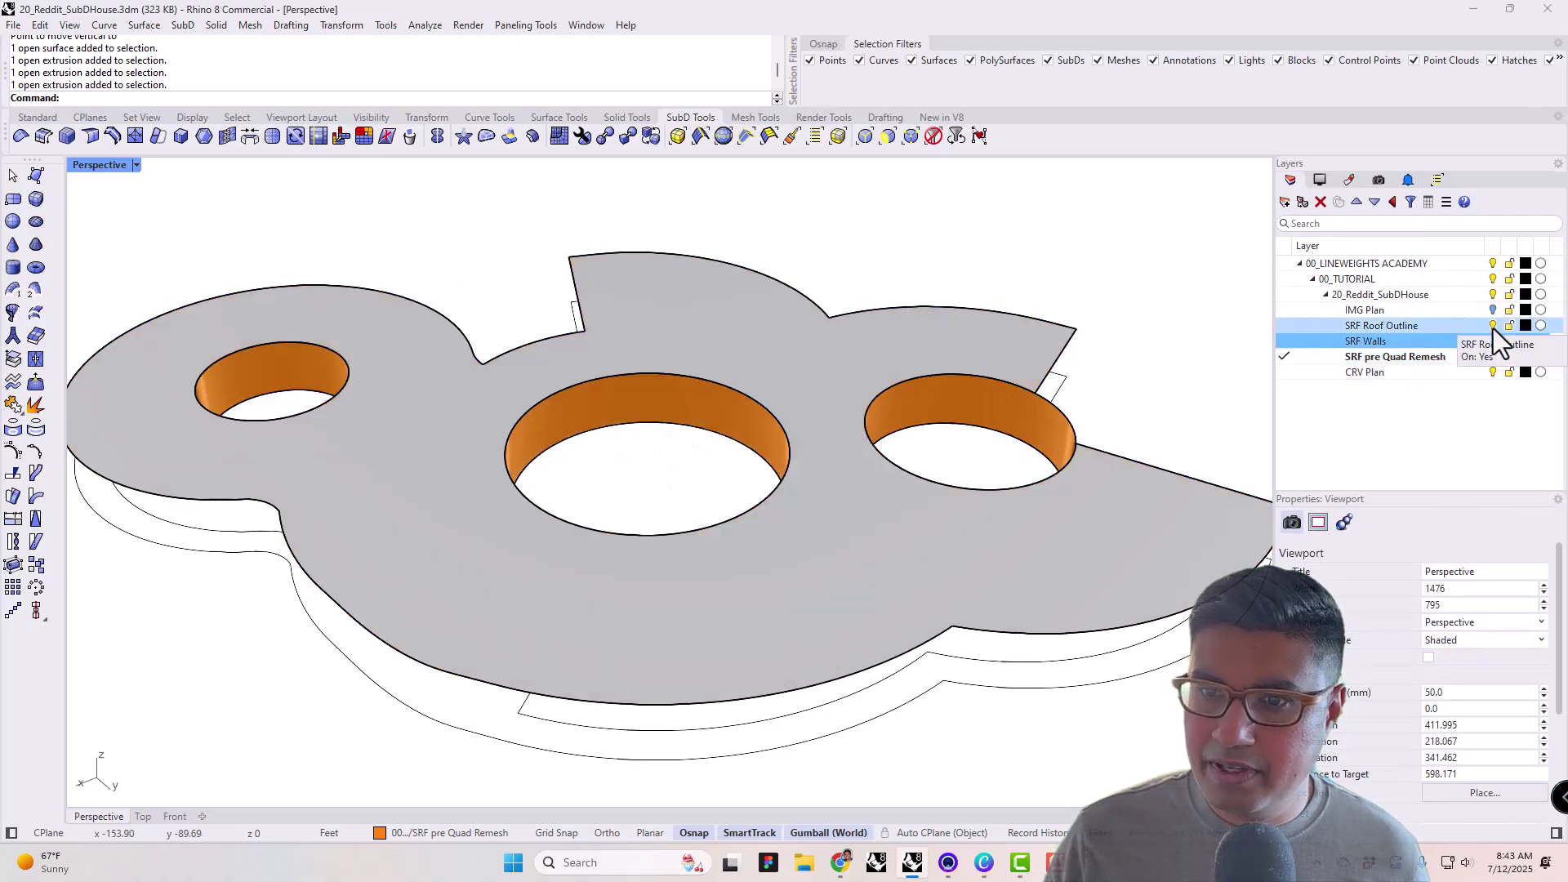
{"action": "left_click", "coordinate": [1493, 326]}
{"action": "right_click_drag", "start_coordinate": [1159, 321], "coordinate": [1012, 262]}
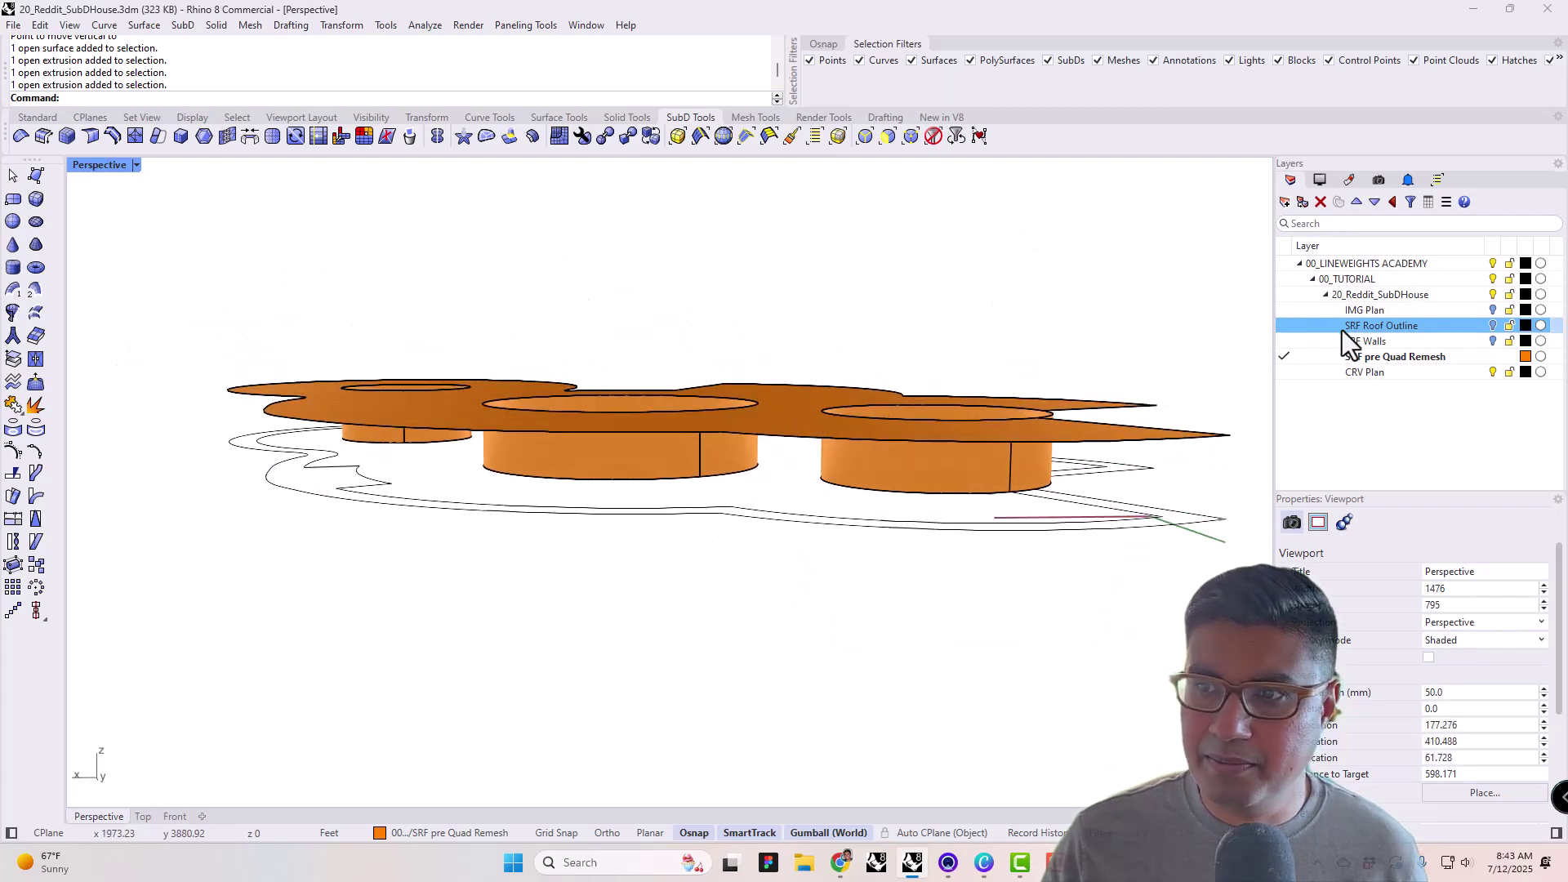
{"action": "left_click", "coordinate": [1492, 372]}
- Join the orange roof surface and its three circular walls into one polysurface and leave it deselected
{"action": "right_click_drag", "start_coordinate": [600, 339], "coordinate": [660, 423]}
{"action": "scroll", "coordinate": [660, 423], "scroll_direction": "down", "scroll_amount": 5}
{"action": "left_click", "coordinate": [763, 382]}
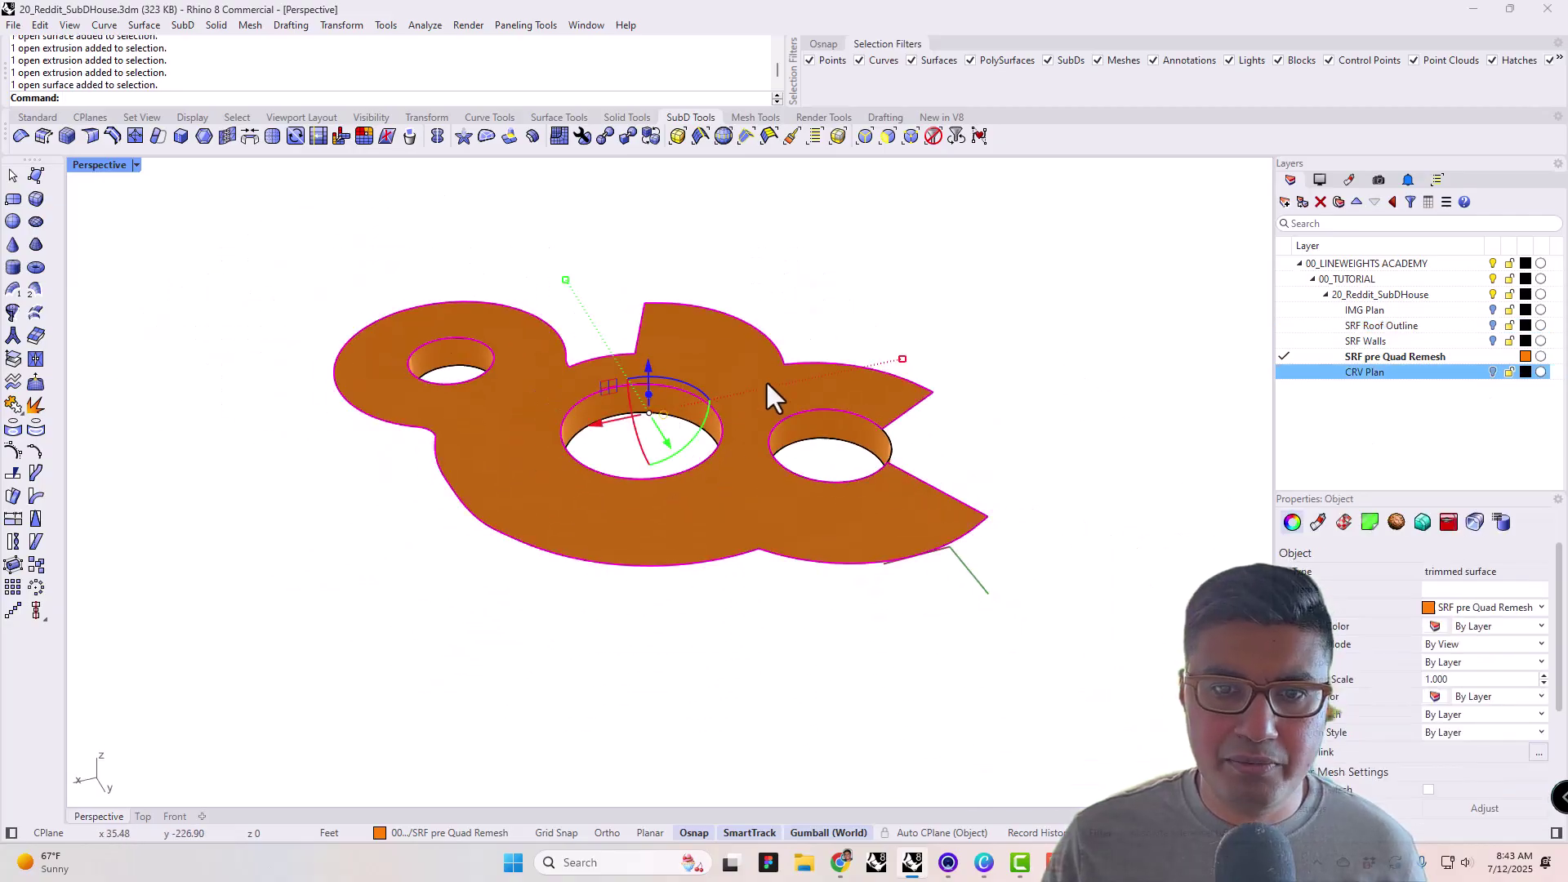
{"action": "left_click", "coordinate": [821, 455], "text": "shift"}
{"action": "left_click", "coordinate": [592, 415], "text": "shift"}
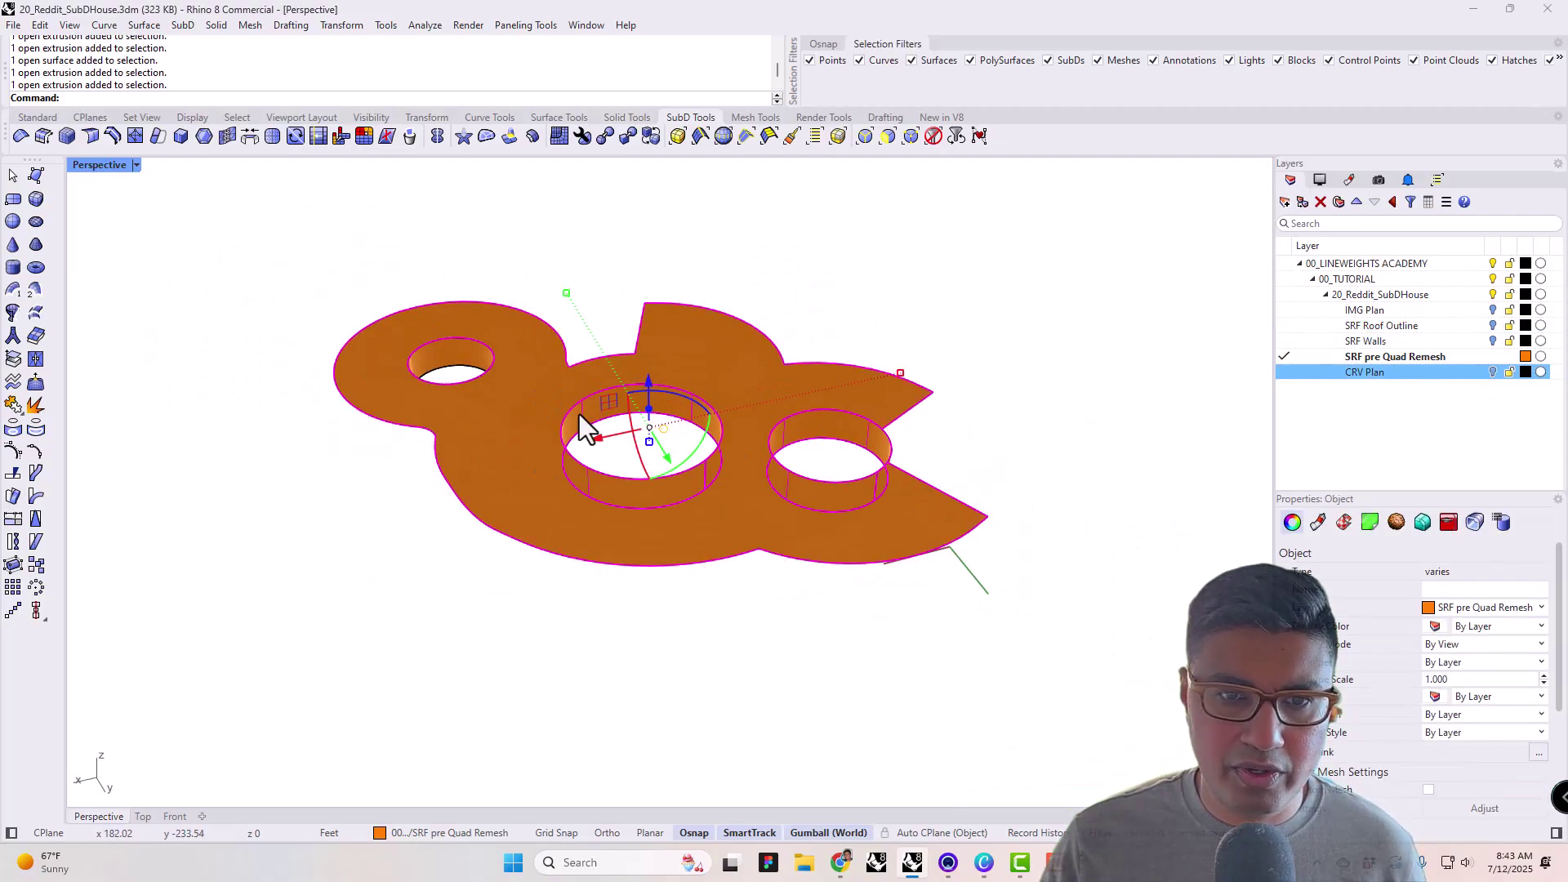
{"action": "left_click", "coordinate": [445, 357], "text": "shift"}
{"action": "type", "text": "join"}
{"action": "key", "text": "Return"}
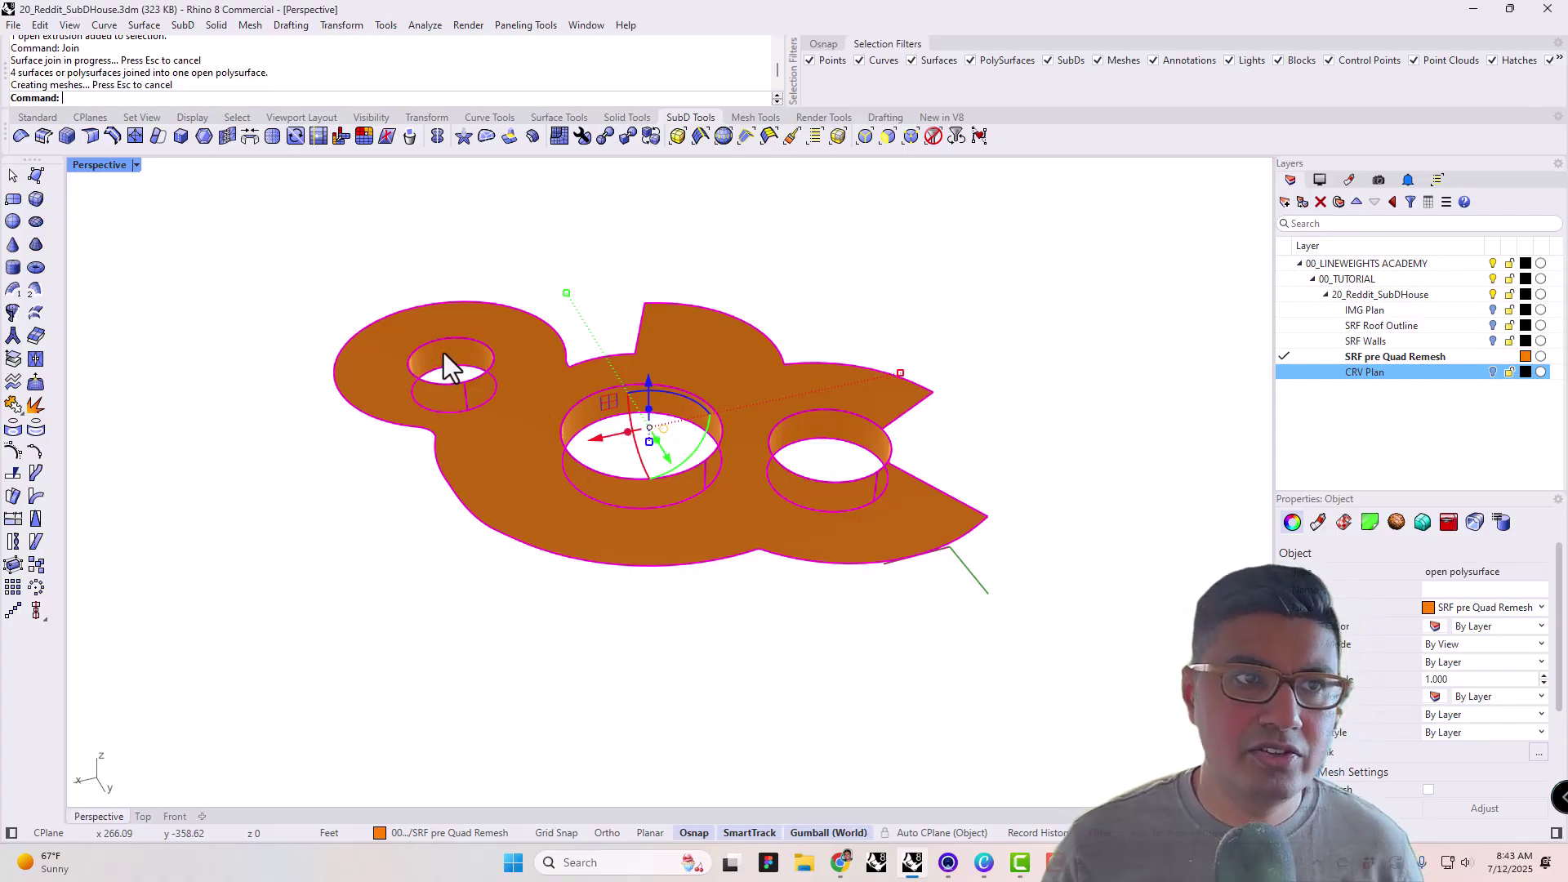
{"action": "left_click", "coordinate": [580, 258]}
{"action": "left_click", "coordinate": [676, 380]}
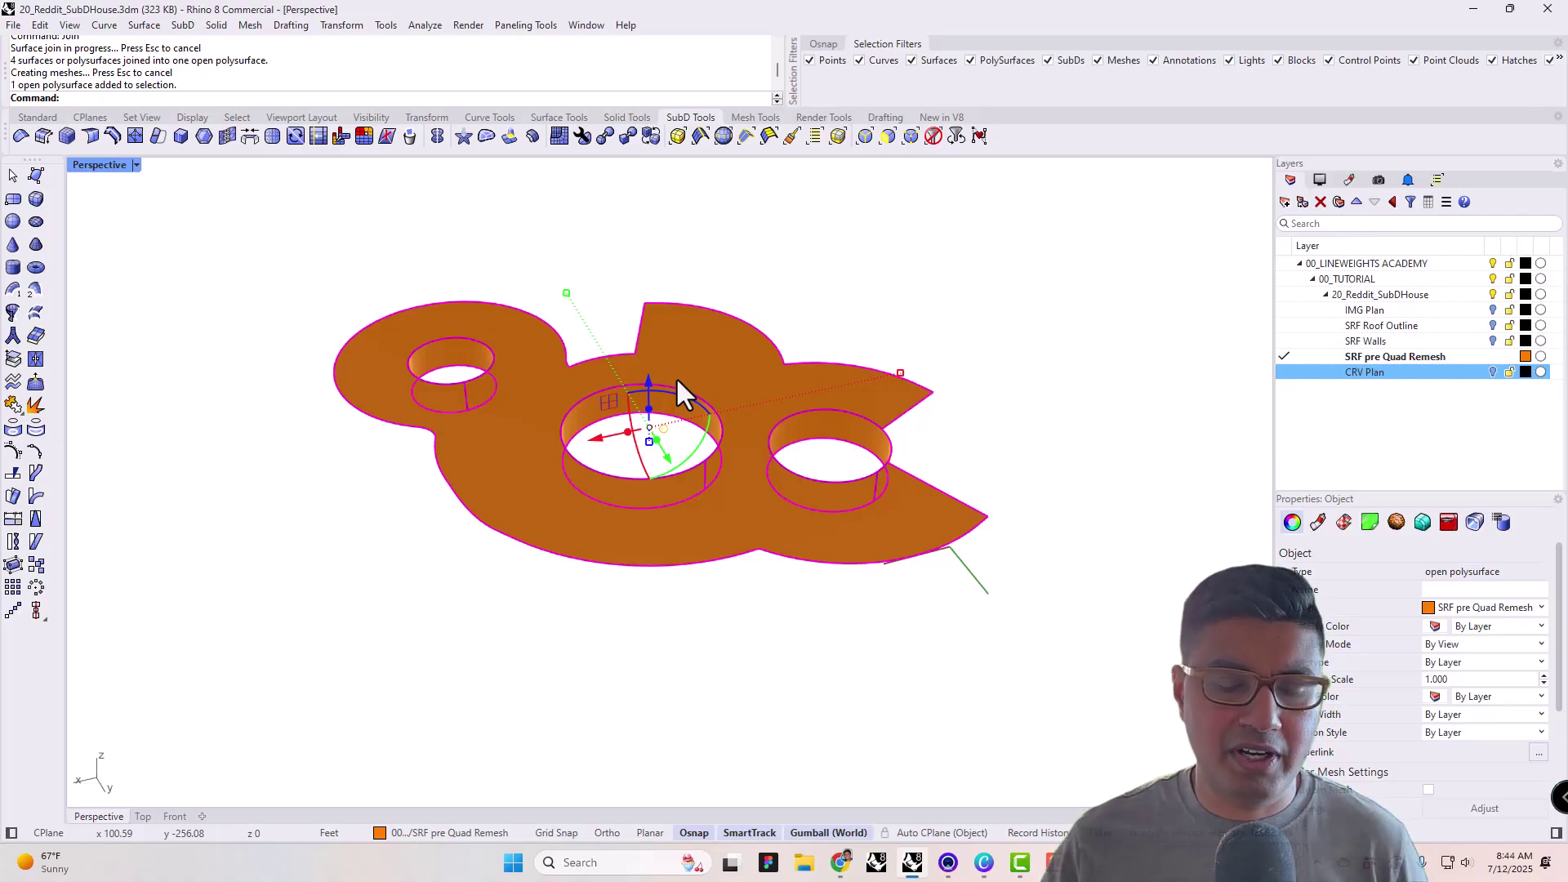
{"action": "left_click", "coordinate": [784, 293]}
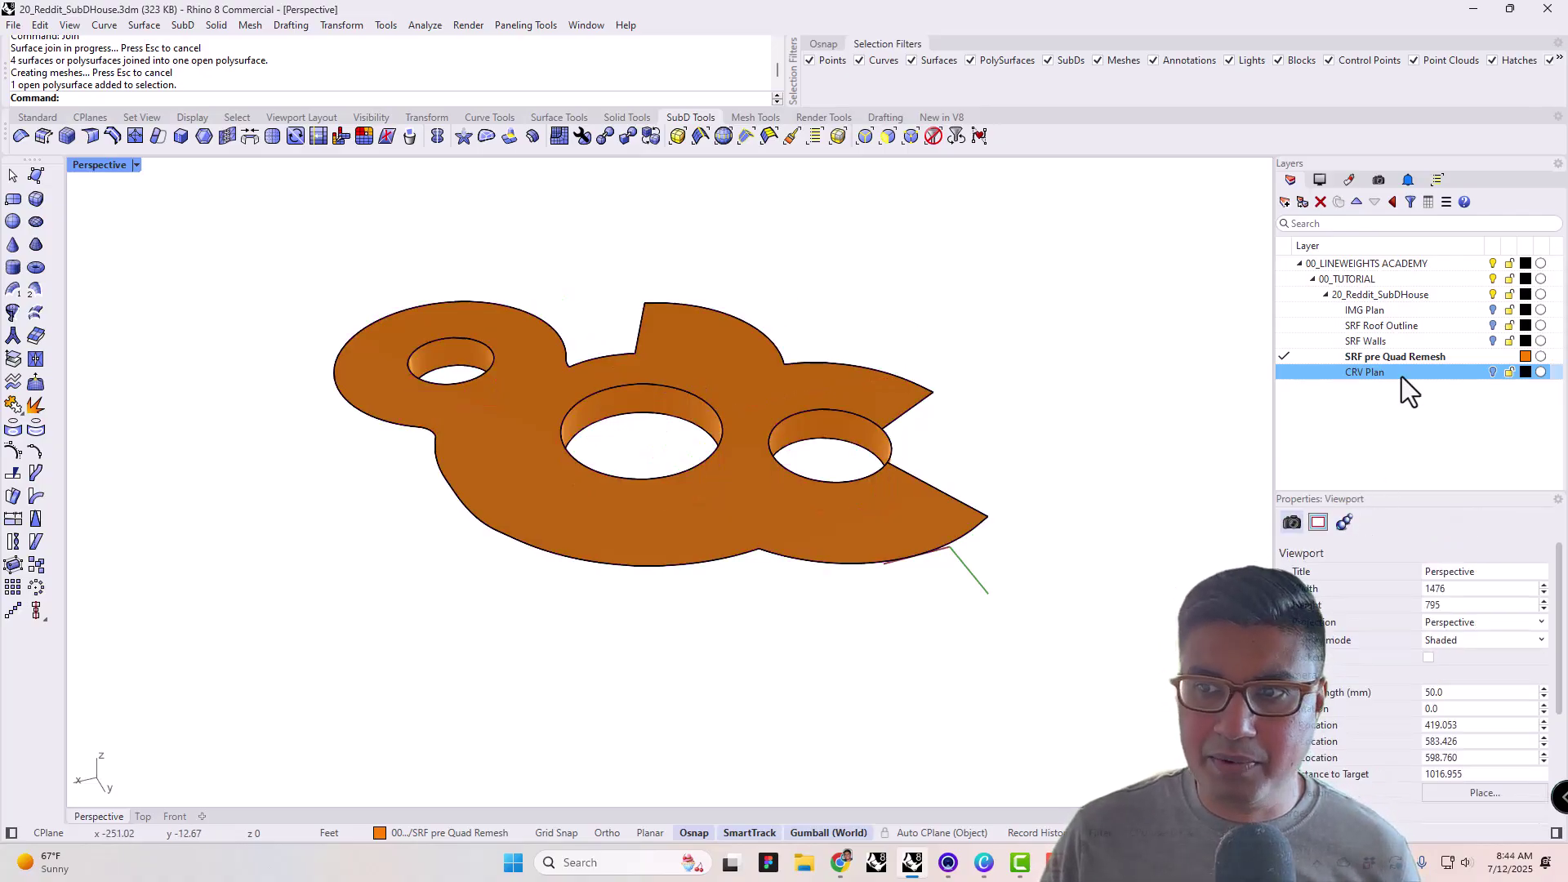
- Duplicate the SRF pre Quad Remesh layer with its objects and name the copy "SRF Quad Remesh"
{"action": "left_click", "coordinate": [1397, 356]}
{"action": "right_click", "coordinate": [1396, 356]}
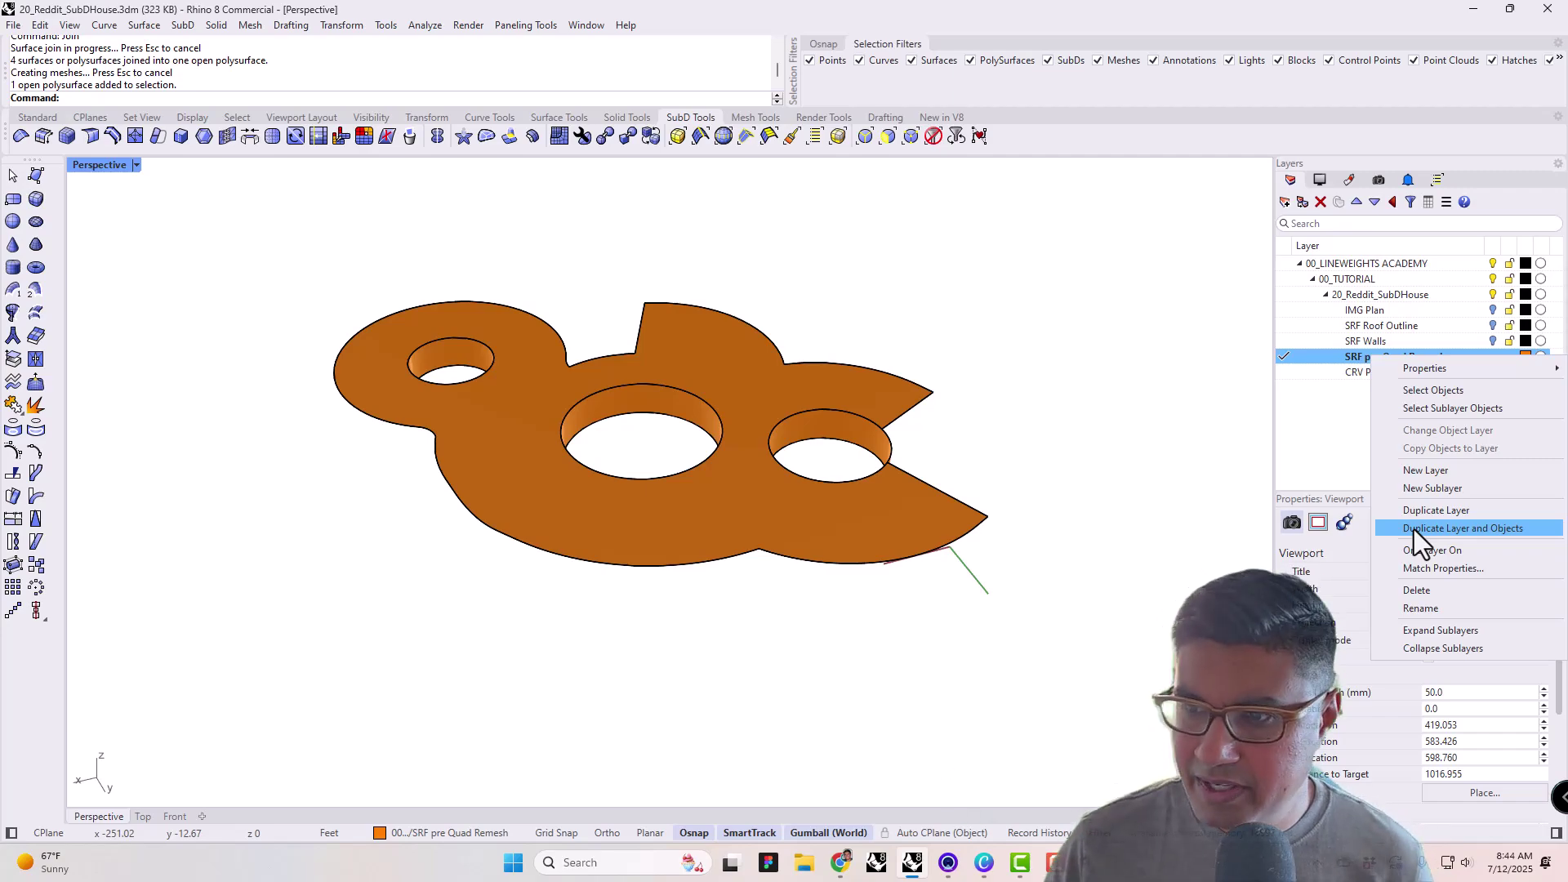
{"action": "left_click", "coordinate": [1439, 531]}
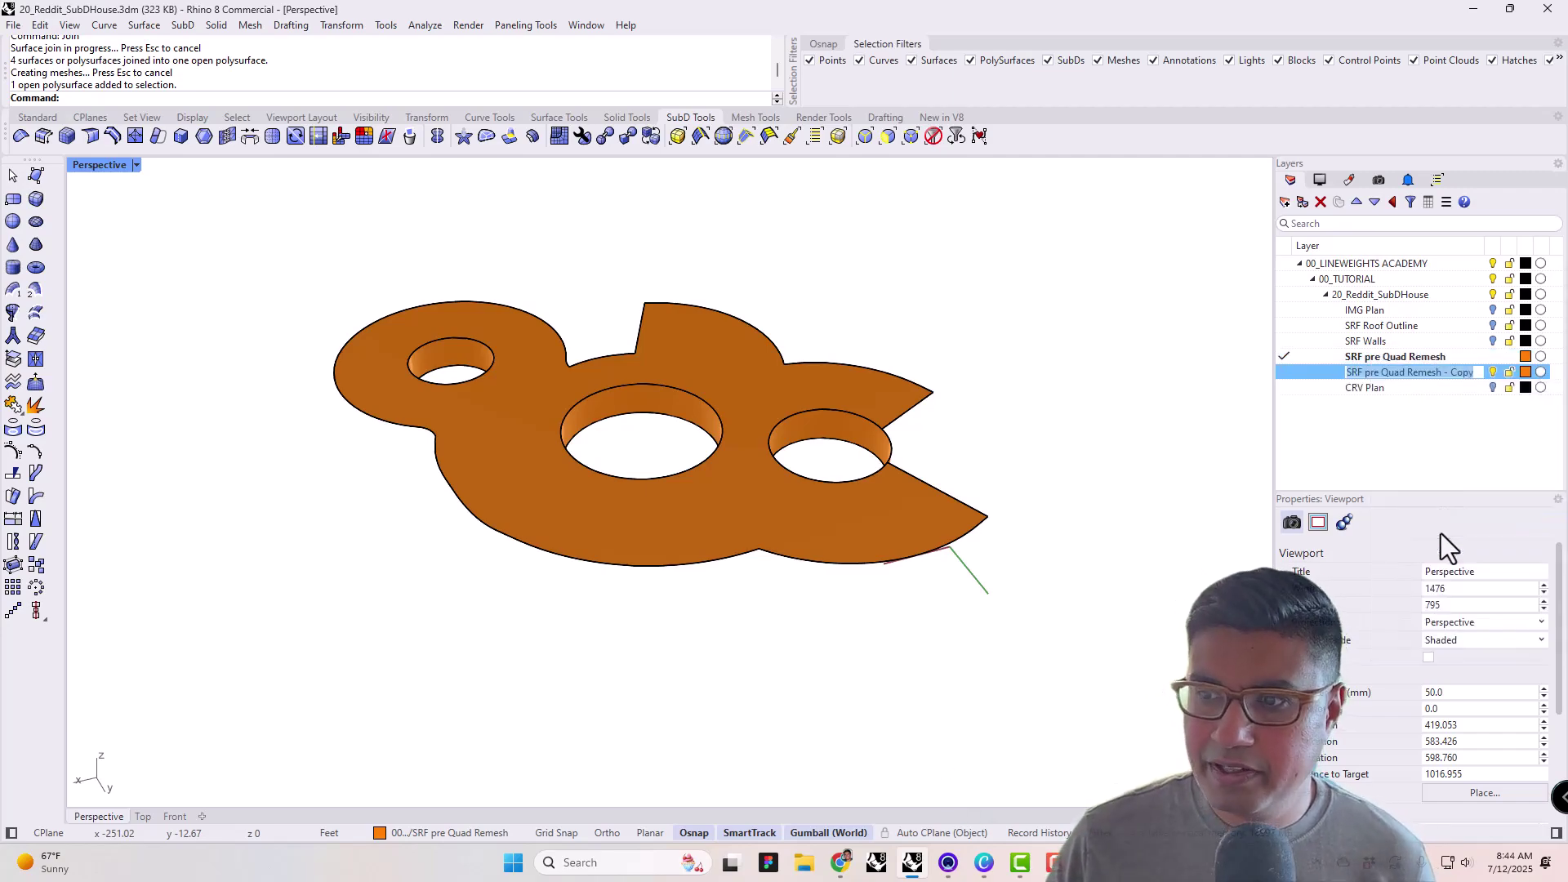
{"action": "left_click", "coordinate": [1373, 376]}
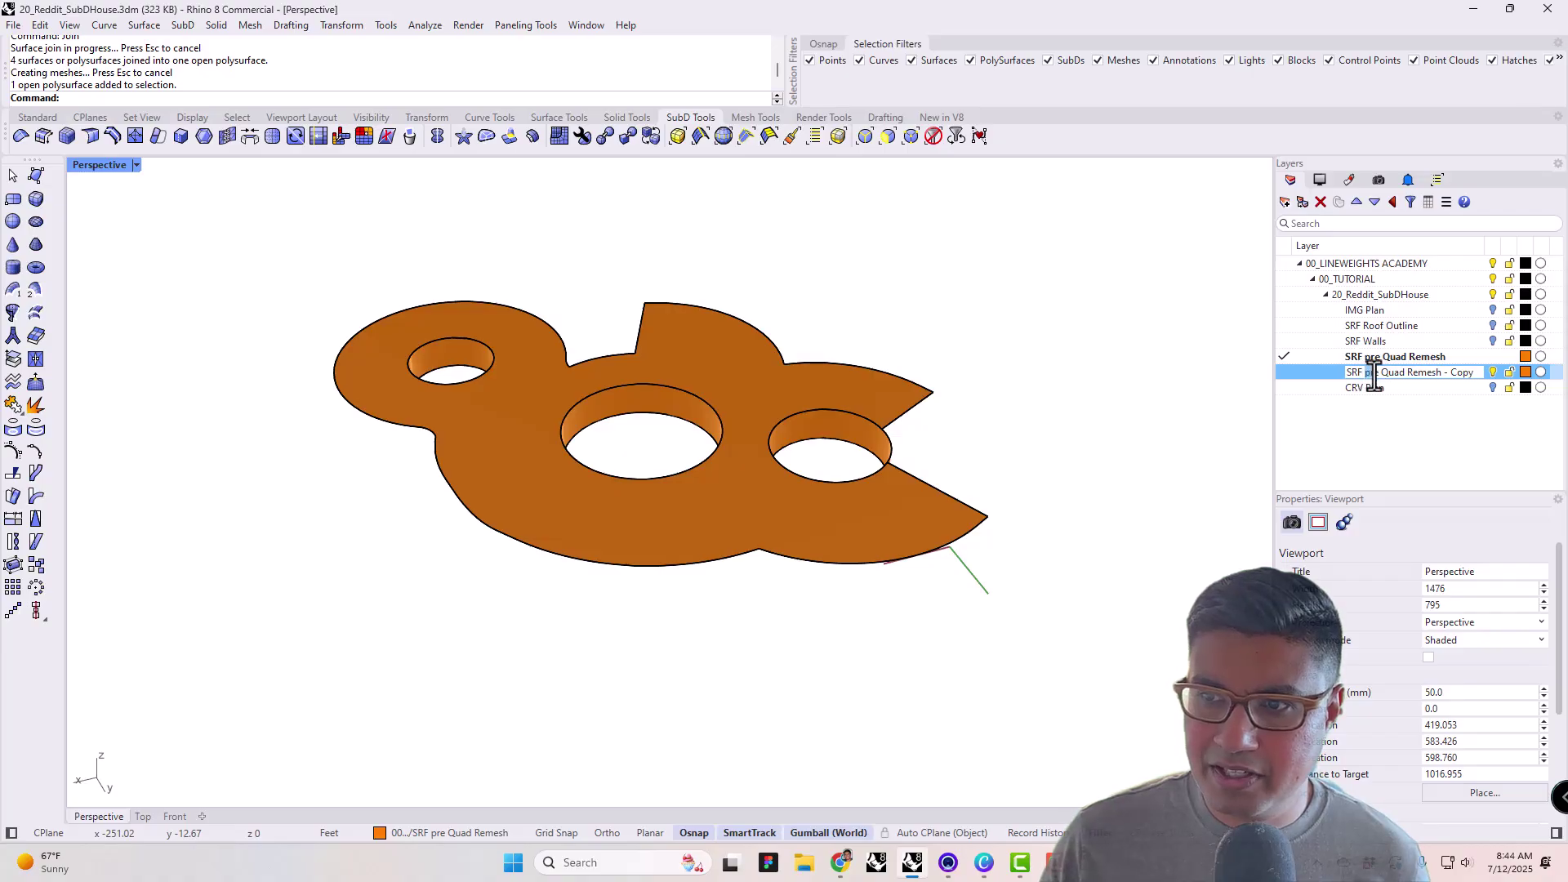
{"action": "key", "text": "BackSpace"}
{"action": "key", "text": "BackSpace"}
{"action": "key", "text": "BackSpace"}
{"action": "key", "text": "BackSpace"}
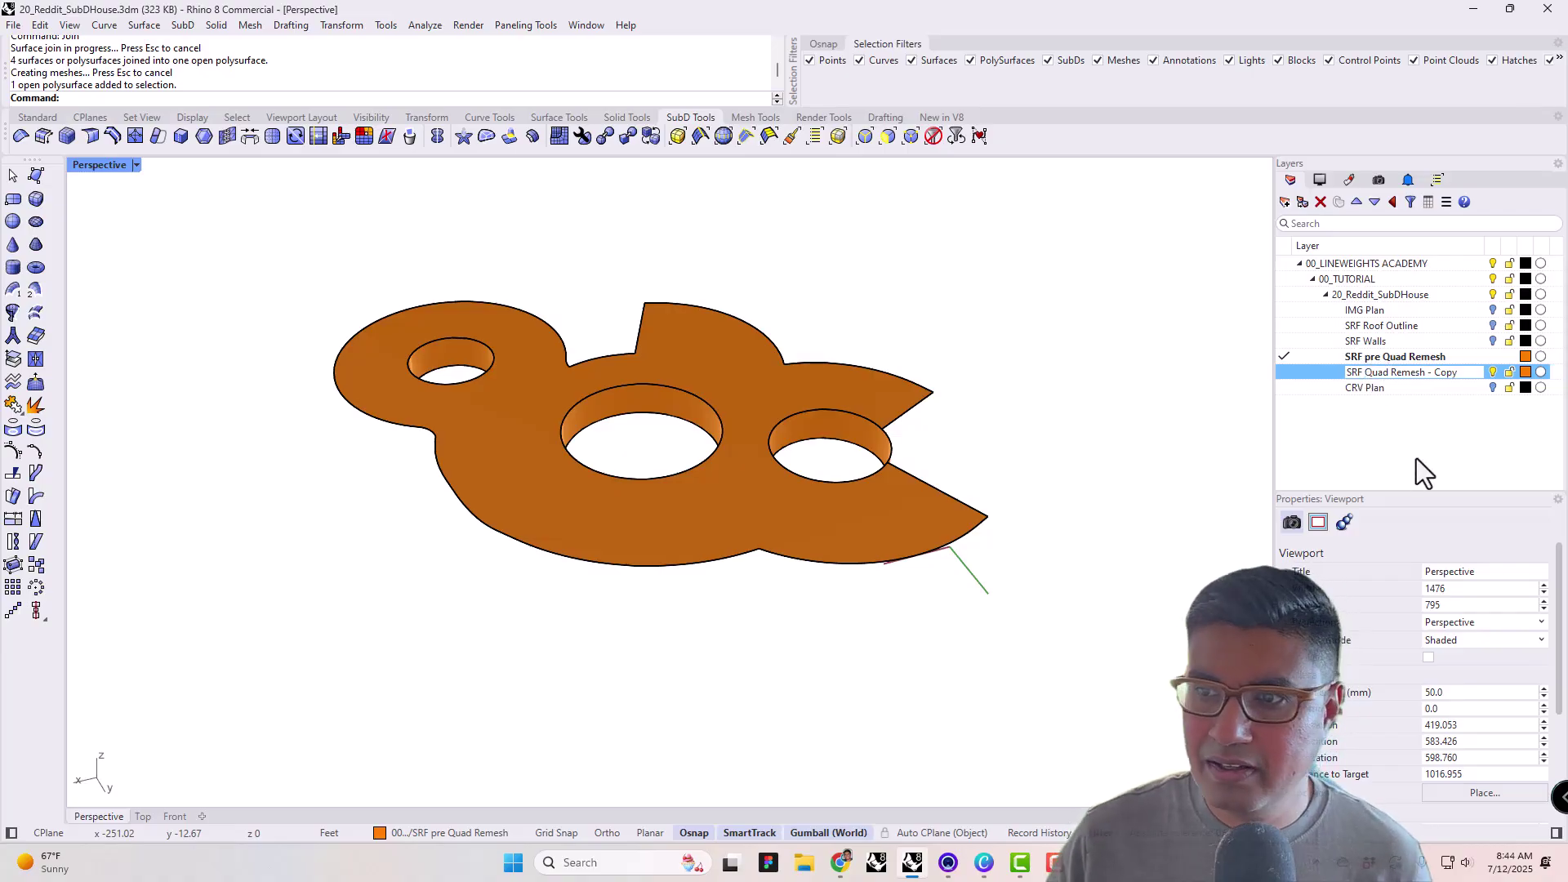
{"action": "key", "text": "End"}
{"action": "key", "text": "BackSpace"}
{"action": "key", "text": "BackSpace"}
{"action": "key", "text": "BackSpace"}
{"action": "key", "text": "BackSpace"}
{"action": "key", "text": "BackSpace"}
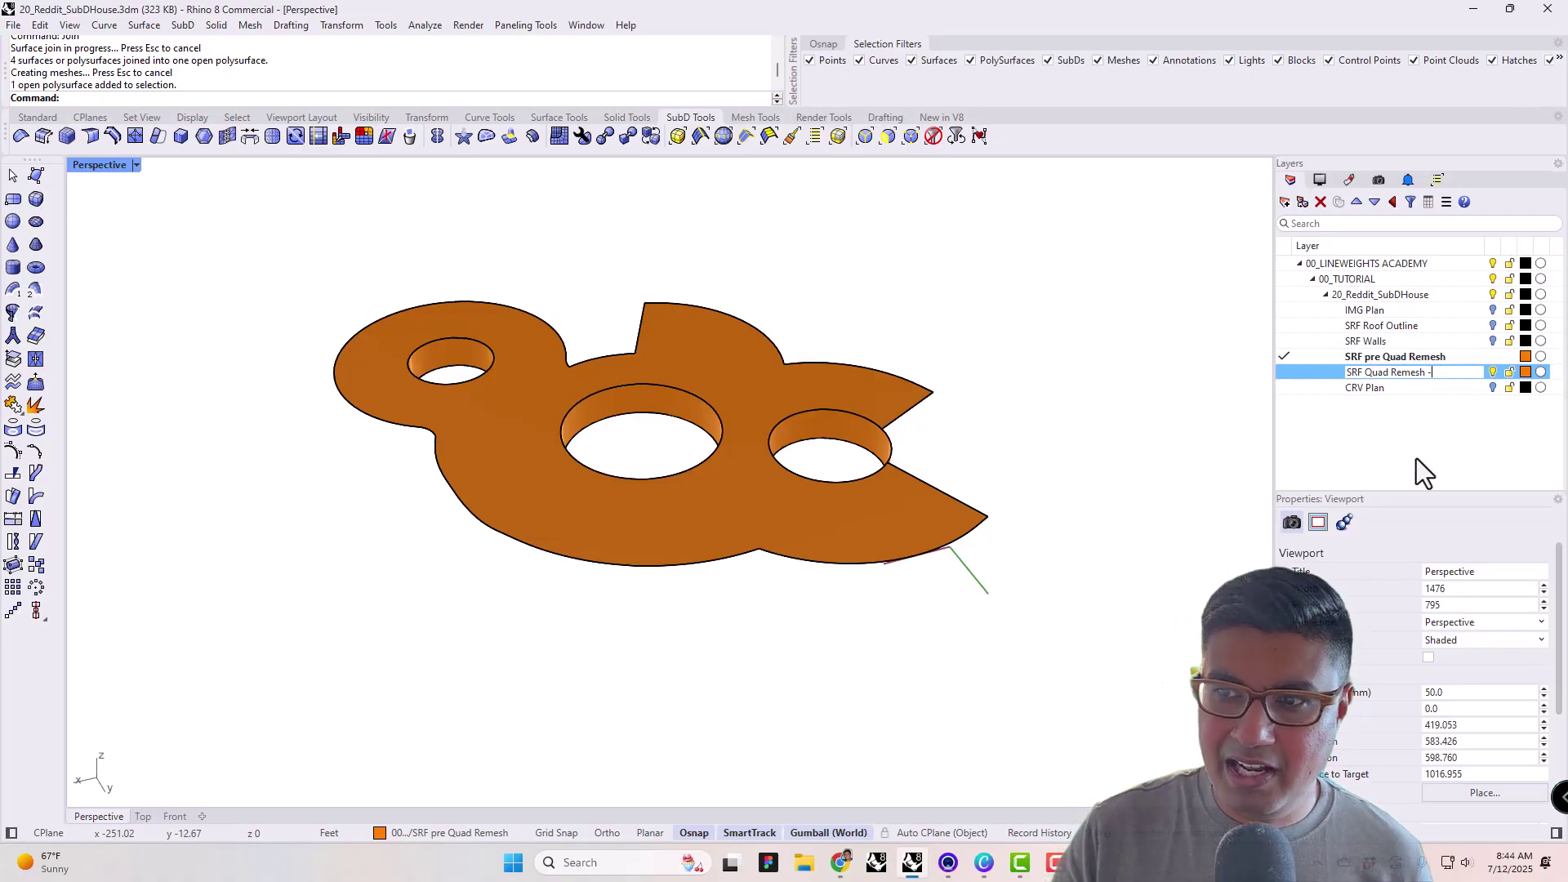
{"action": "key", "text": "BackSpace"}
{"action": "key", "text": "BackSpace"}
{"action": "key", "text": "Return"}
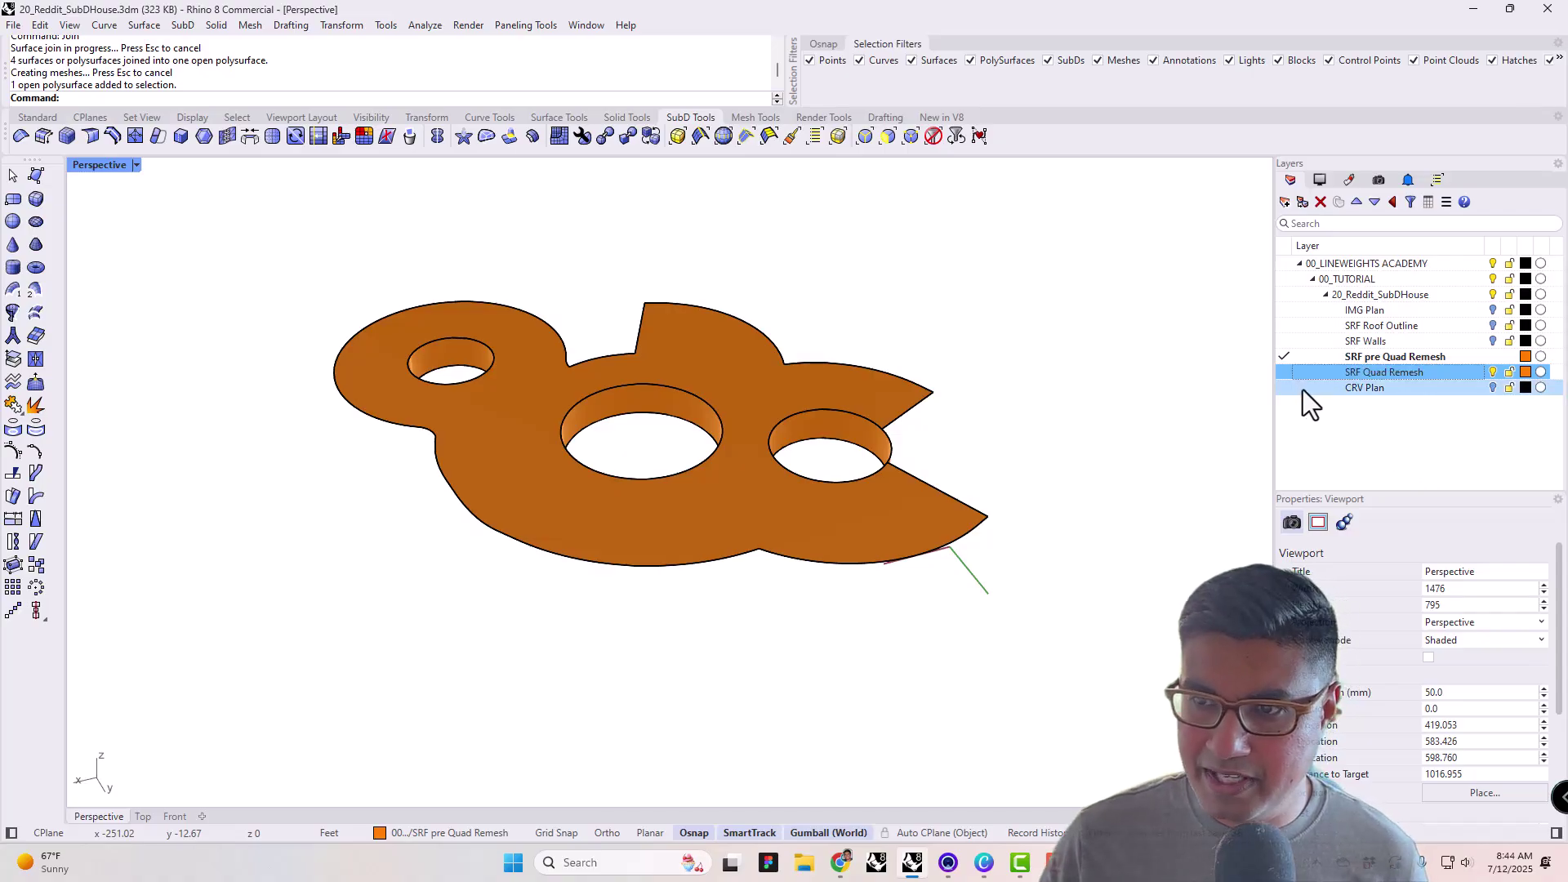
- Make SRF Quad Remesh the current layer and hide the SRF pre Quad Remesh layer
{"action": "left_click", "coordinate": [1284, 372]}
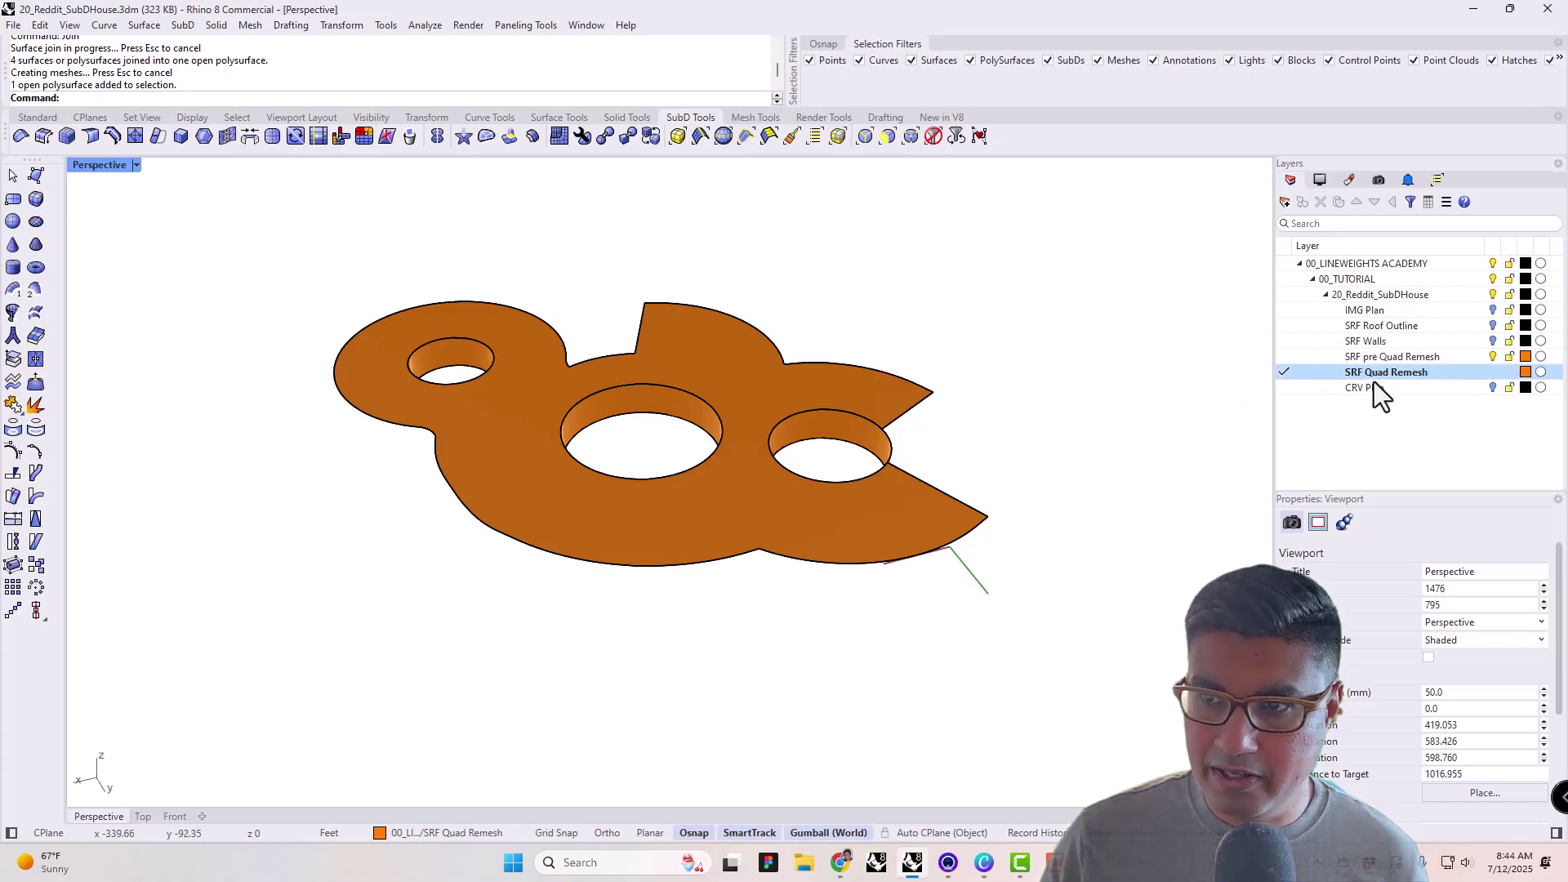
{"action": "left_click", "coordinate": [1409, 358]}
{"action": "left_click", "coordinate": [1492, 357]}
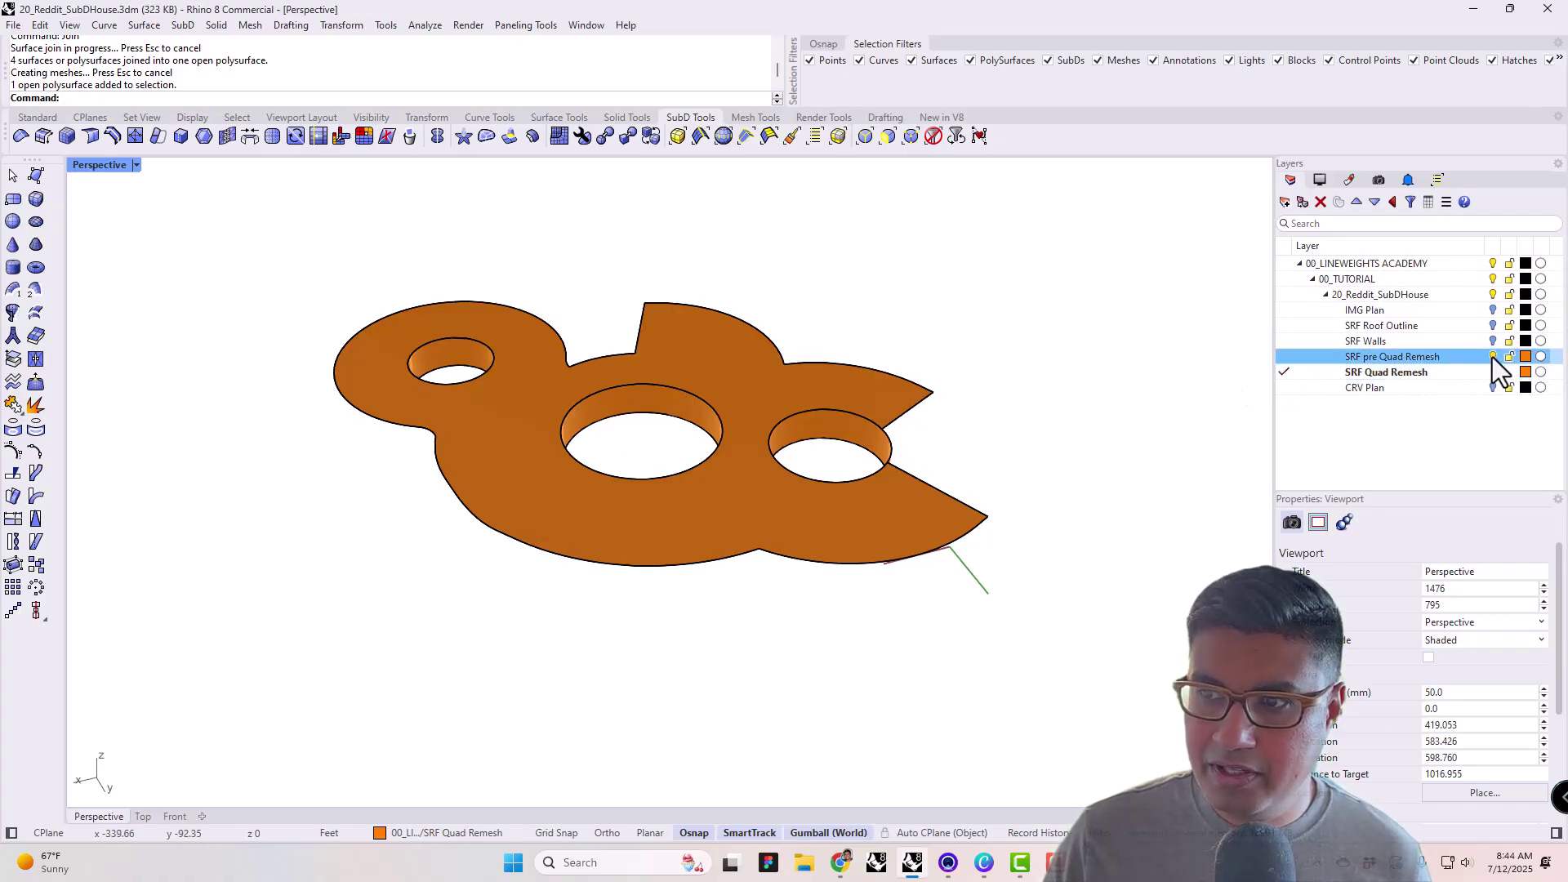
- Start QuadRemesh on the joined roof polysurface, keeping hard-edge detection and conversion to SubD enabled
{"action": "left_click", "coordinate": [884, 395]}
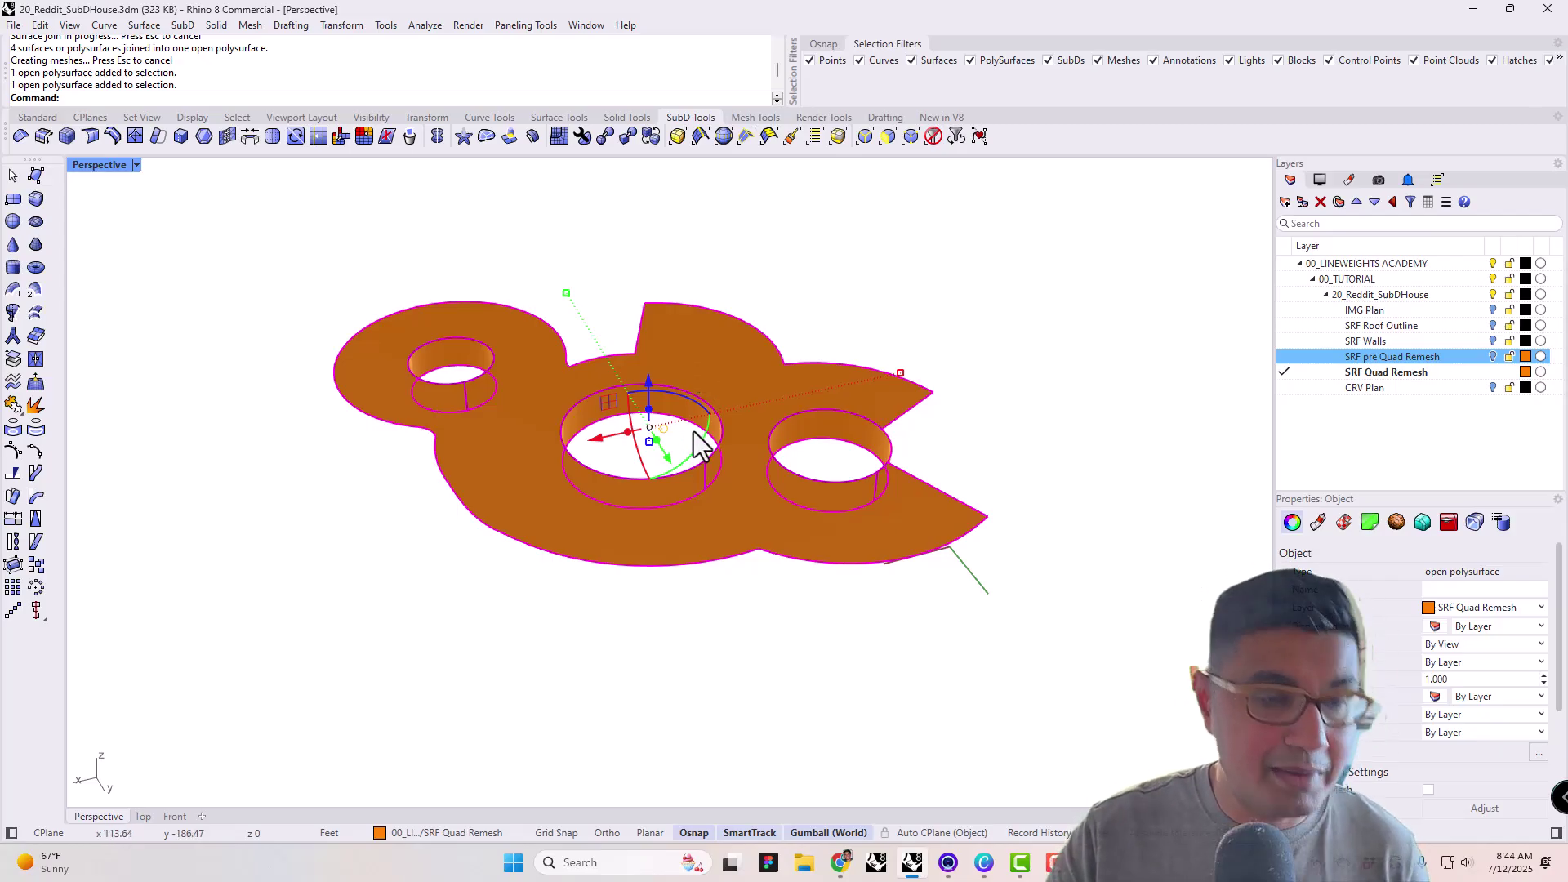
{"action": "type", "text": "QuadRes"}
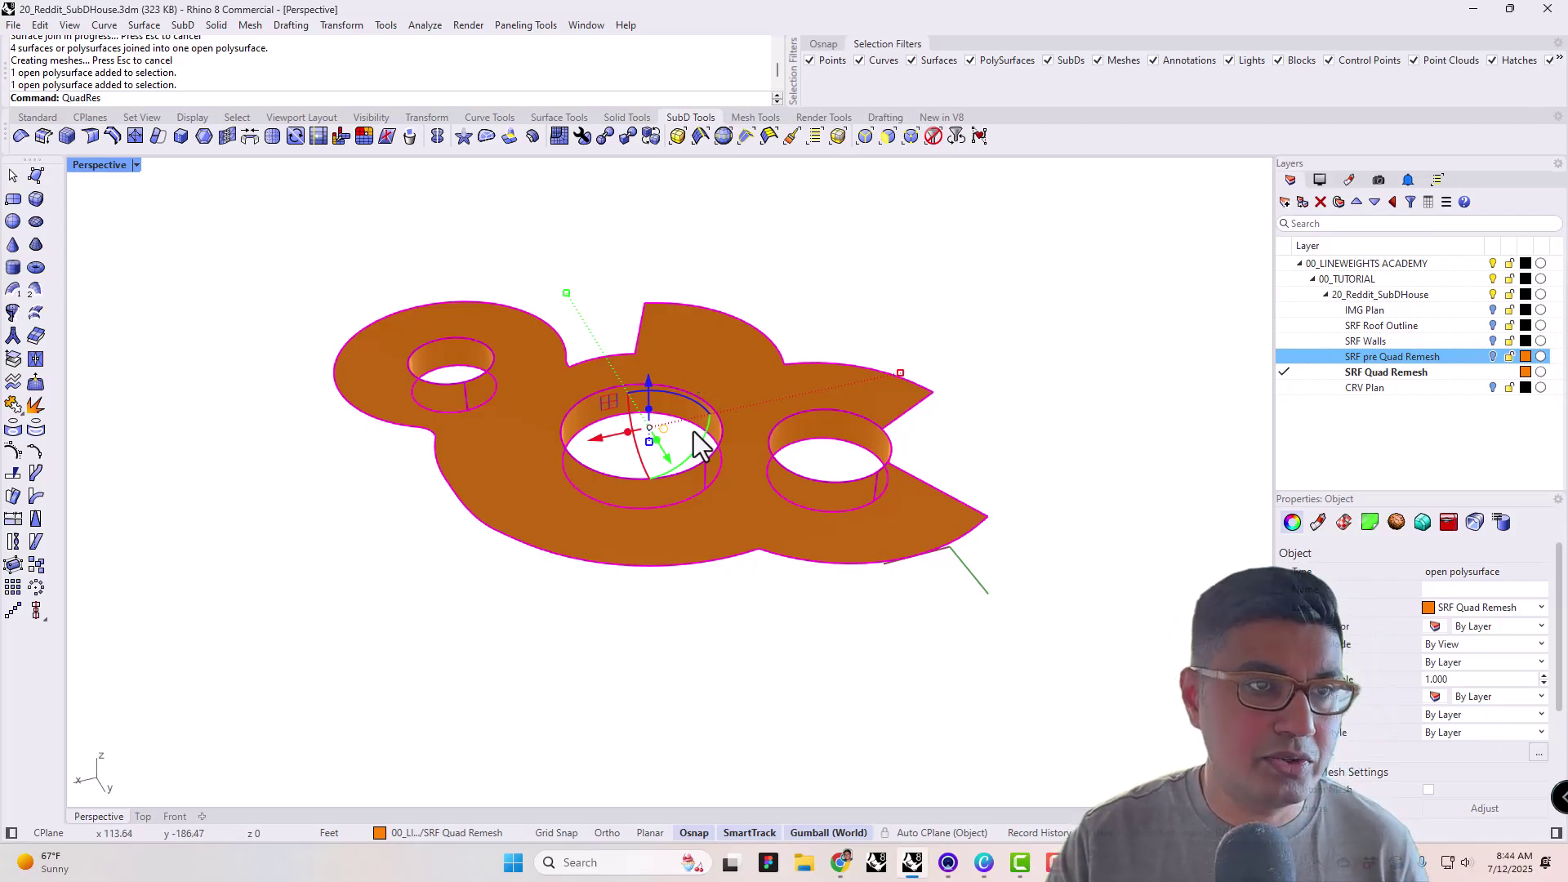
{"action": "key", "text": "Return"}
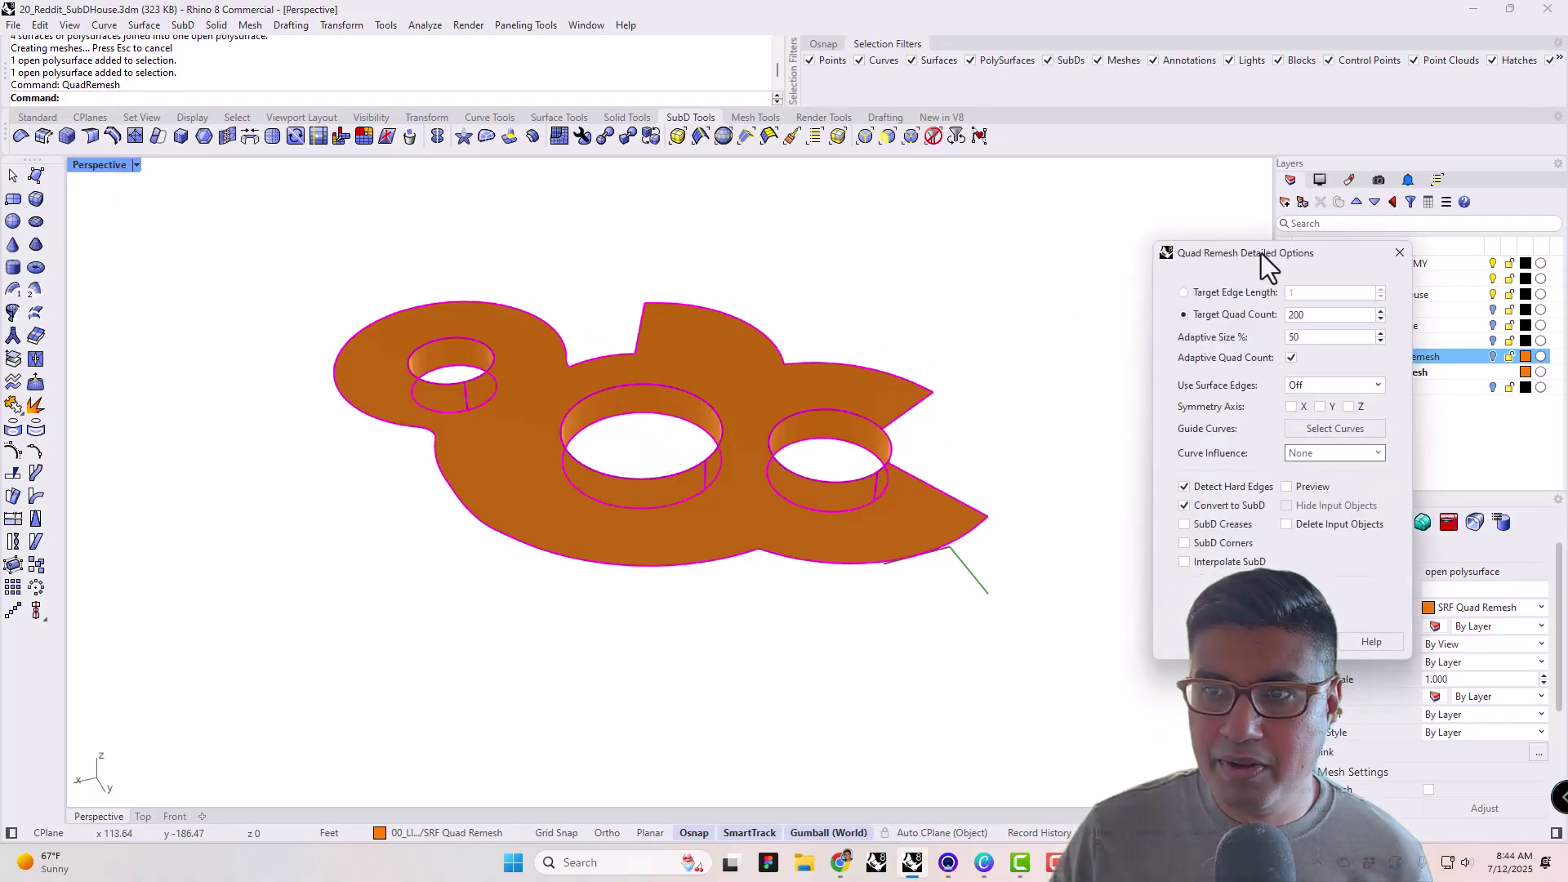
{"action": "left_click_drag", "start_coordinate": [1264, 254], "coordinate": [937, 188]}
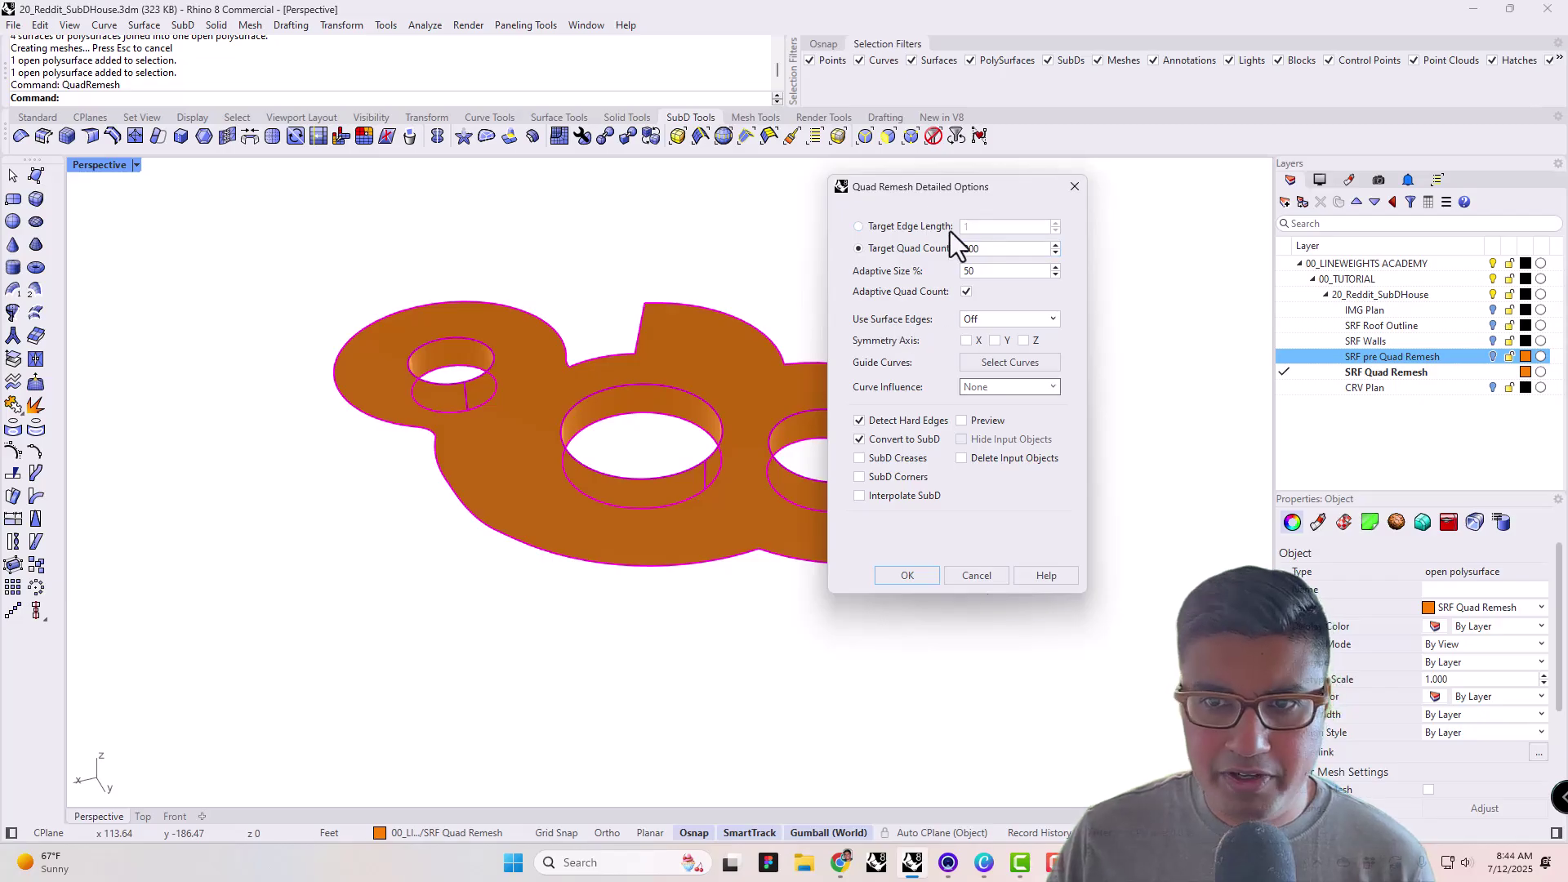
{"action": "left_click", "coordinate": [860, 438]}
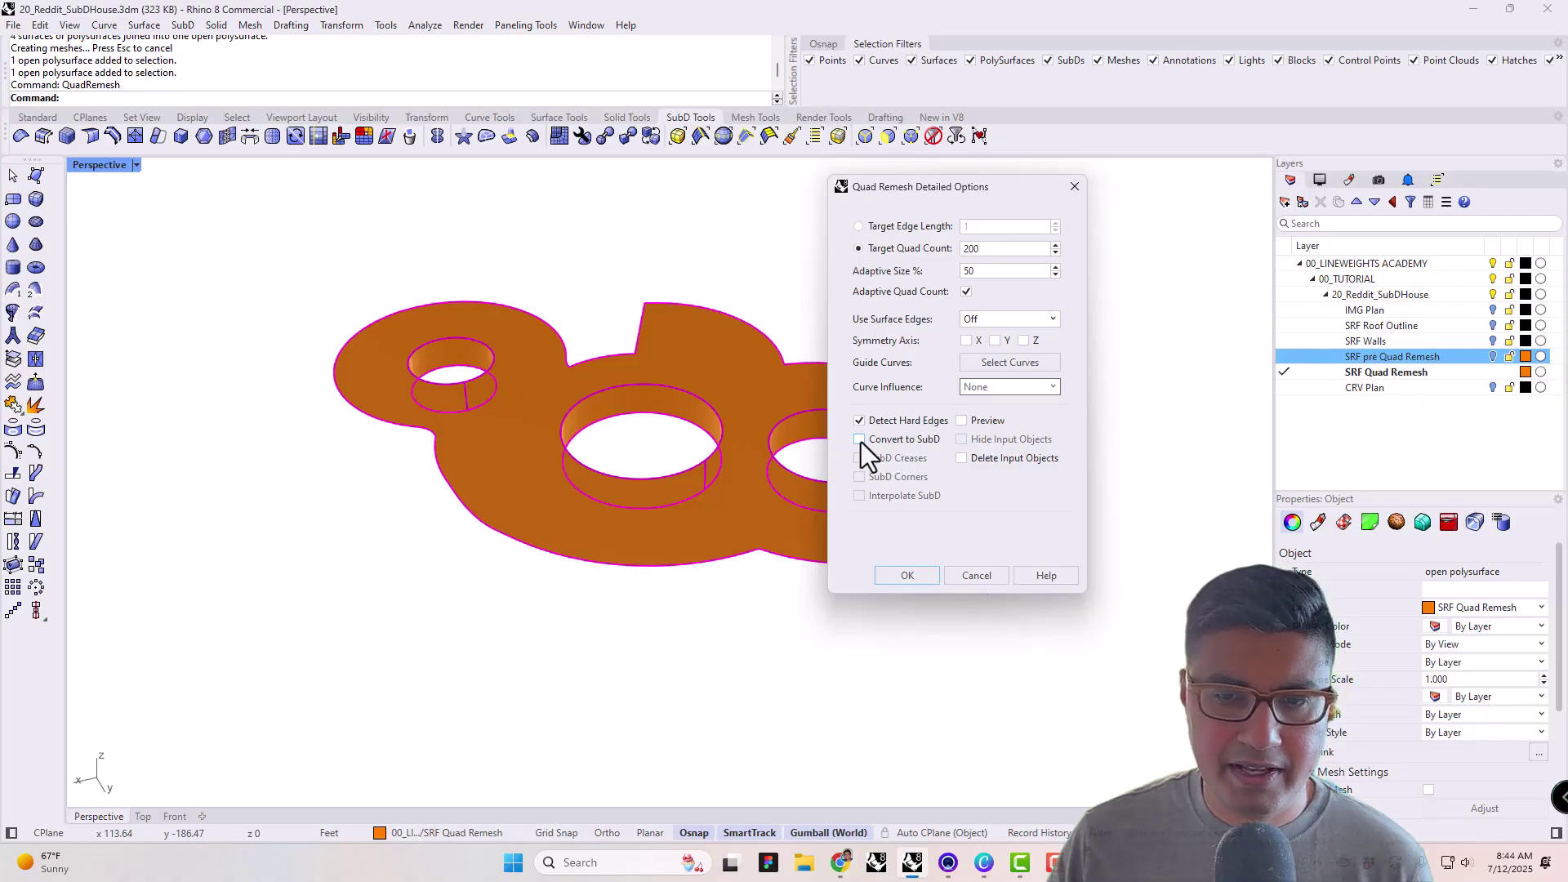
{"action": "left_click", "coordinate": [860, 441]}
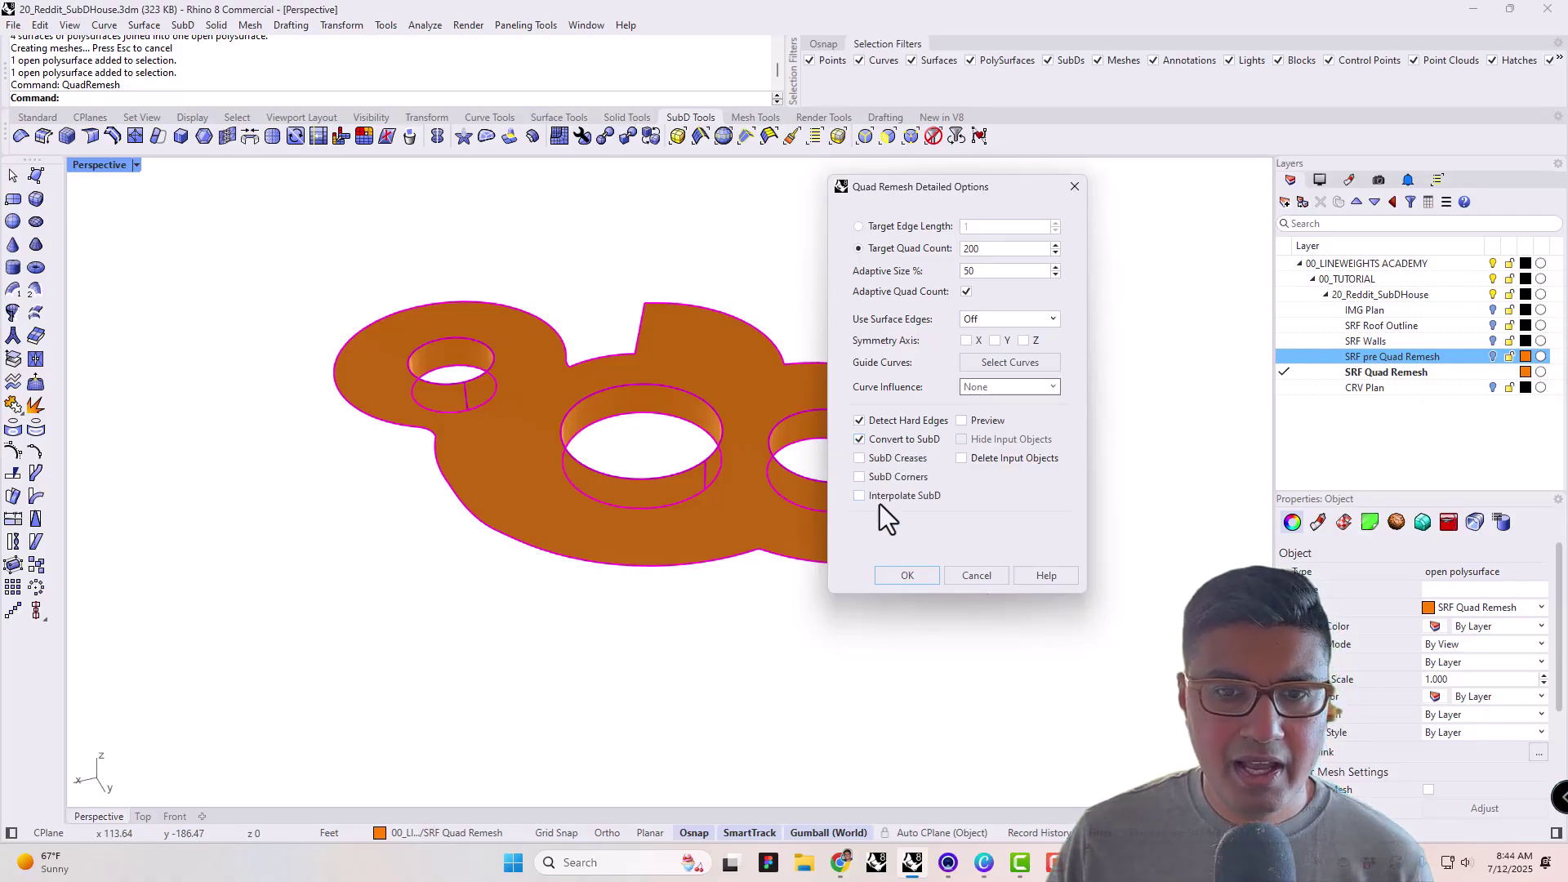
{"action": "left_click_drag", "start_coordinate": [910, 191], "coordinate": [1106, 195]}
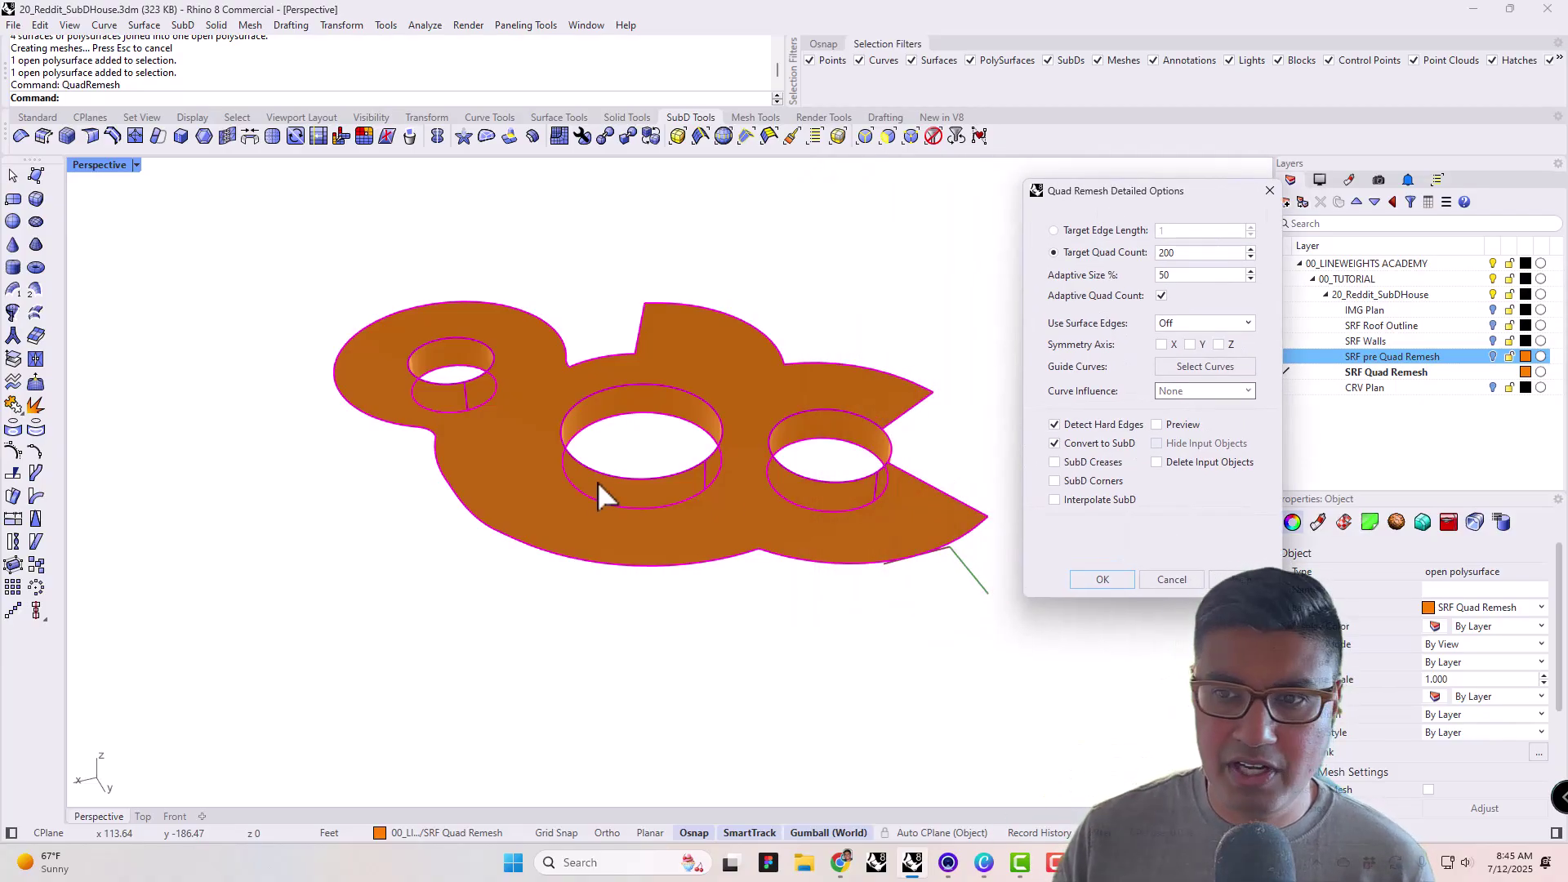
- Preview the quad remesh with the input objects hidden and try a target quad count of 2000
{"action": "left_click", "coordinate": [1157, 425]}
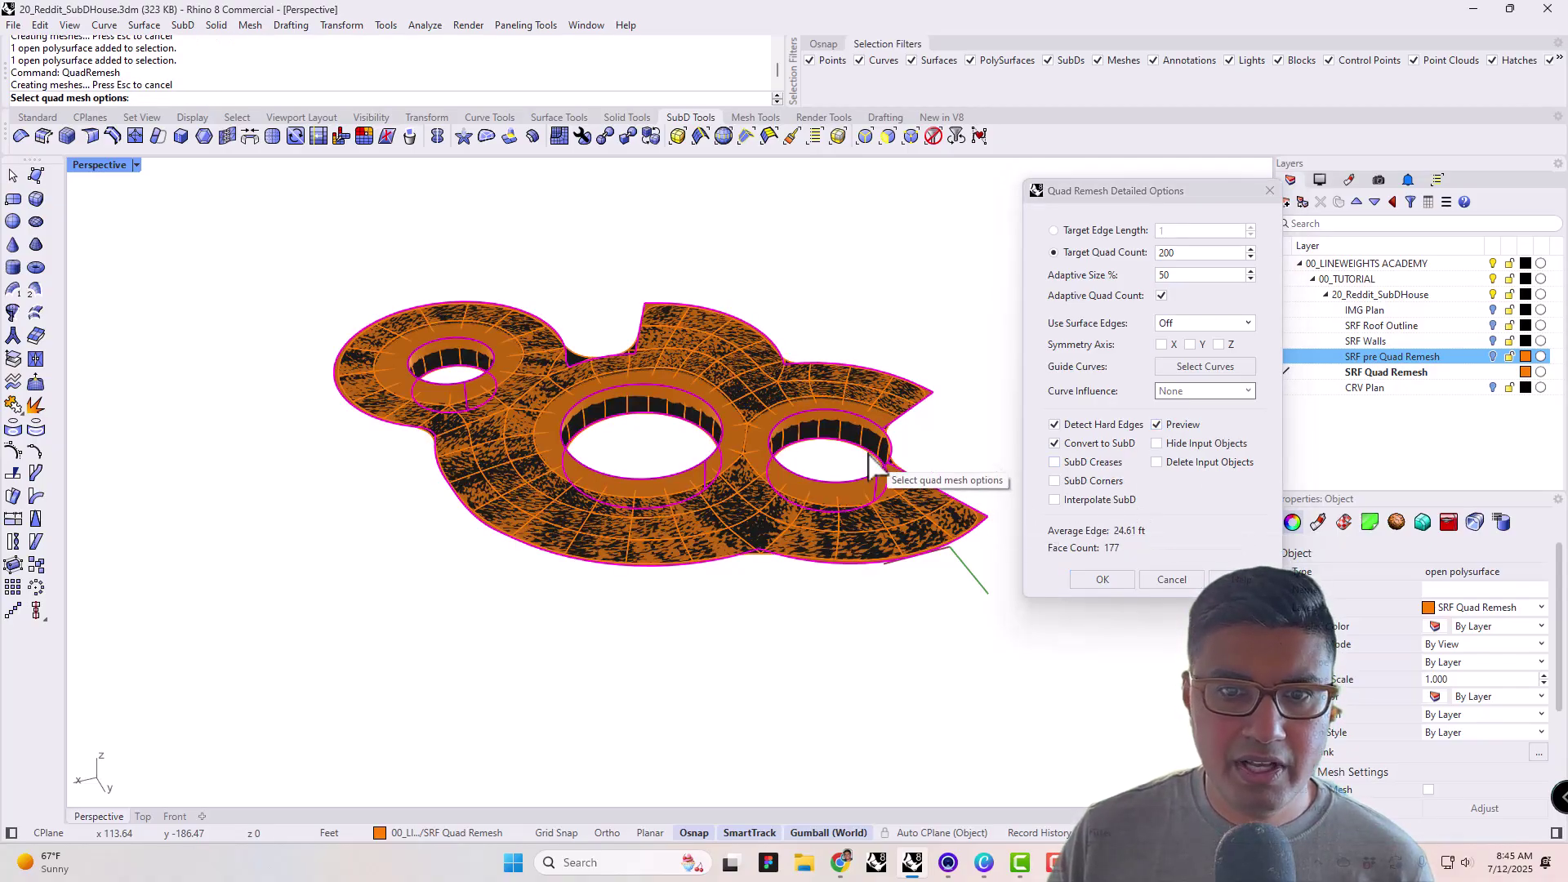
{"action": "right_click_drag", "start_coordinate": [945, 482], "coordinate": [800, 462]}
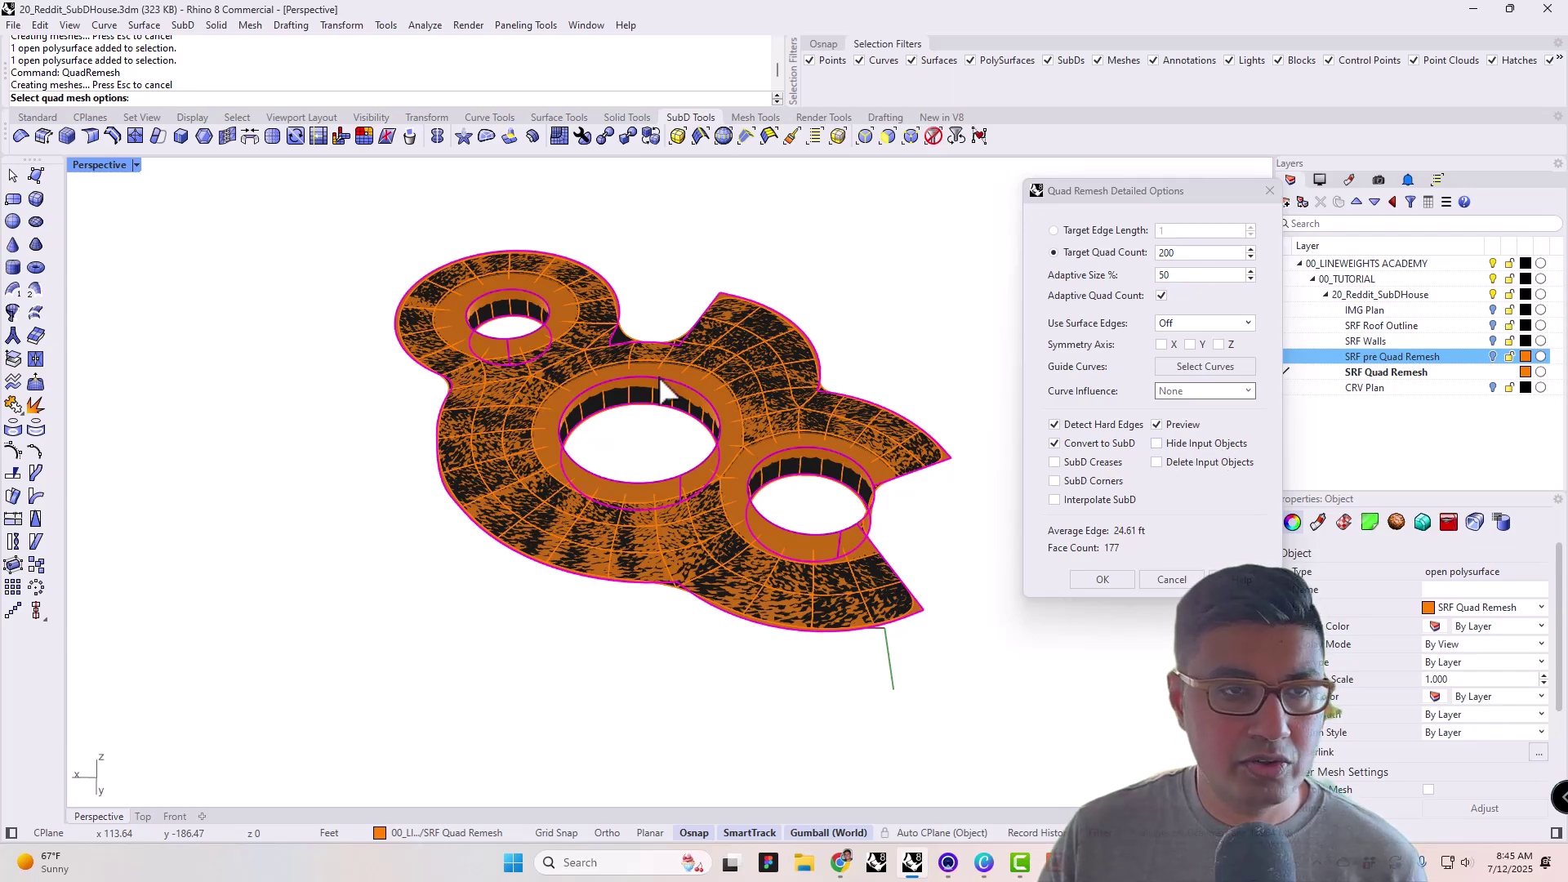
{"action": "left_click", "coordinate": [1156, 443]}
{"action": "right_click_drag", "start_coordinate": [791, 425], "coordinate": [811, 466]}
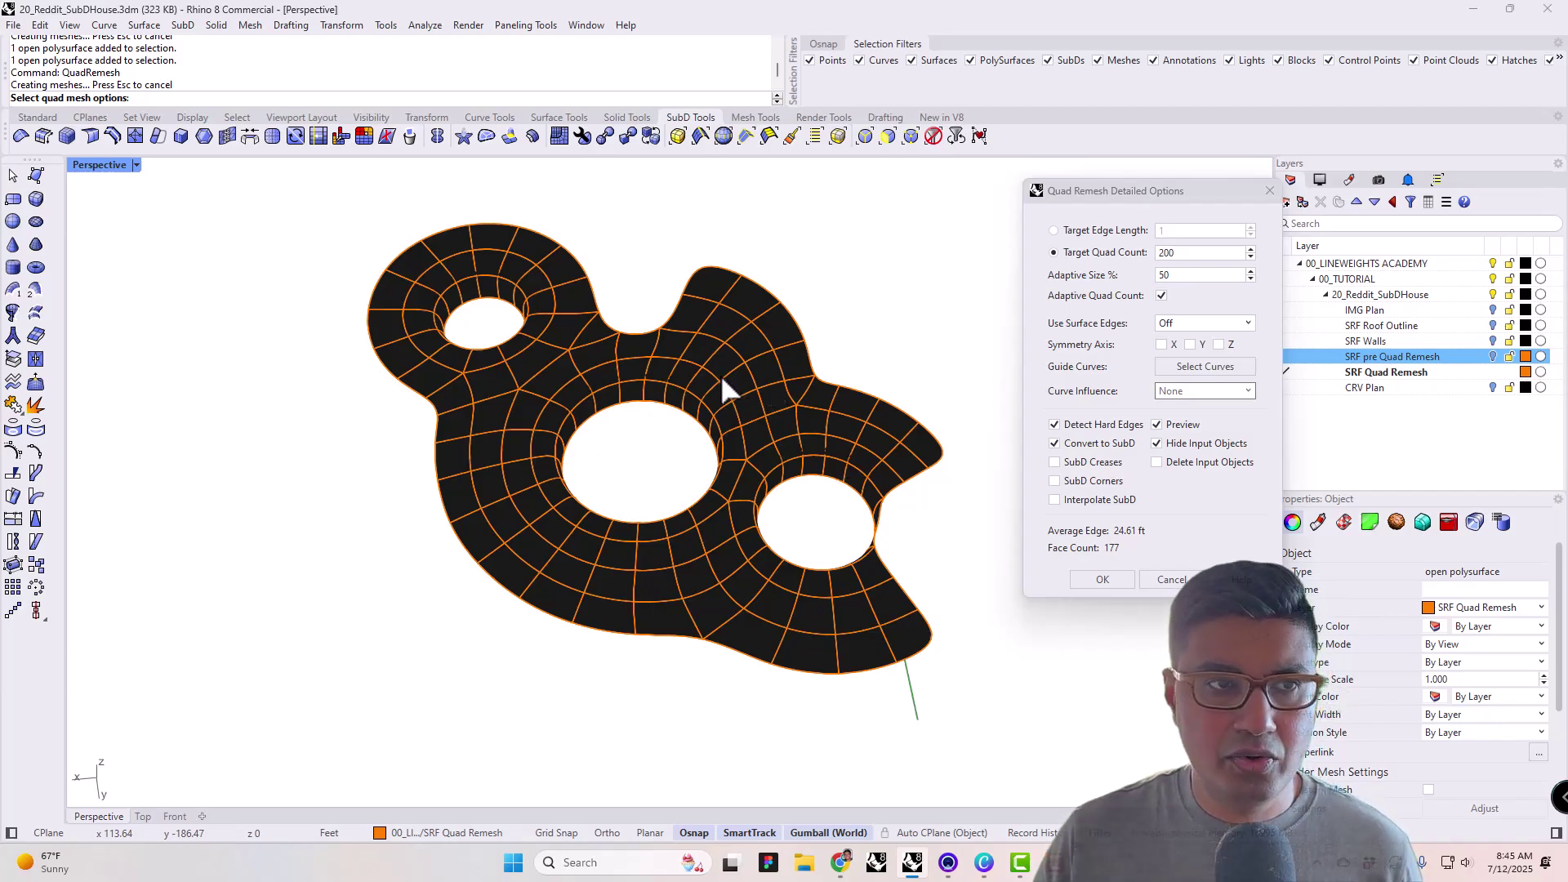
{"action": "double_click", "coordinate": [1199, 257]}
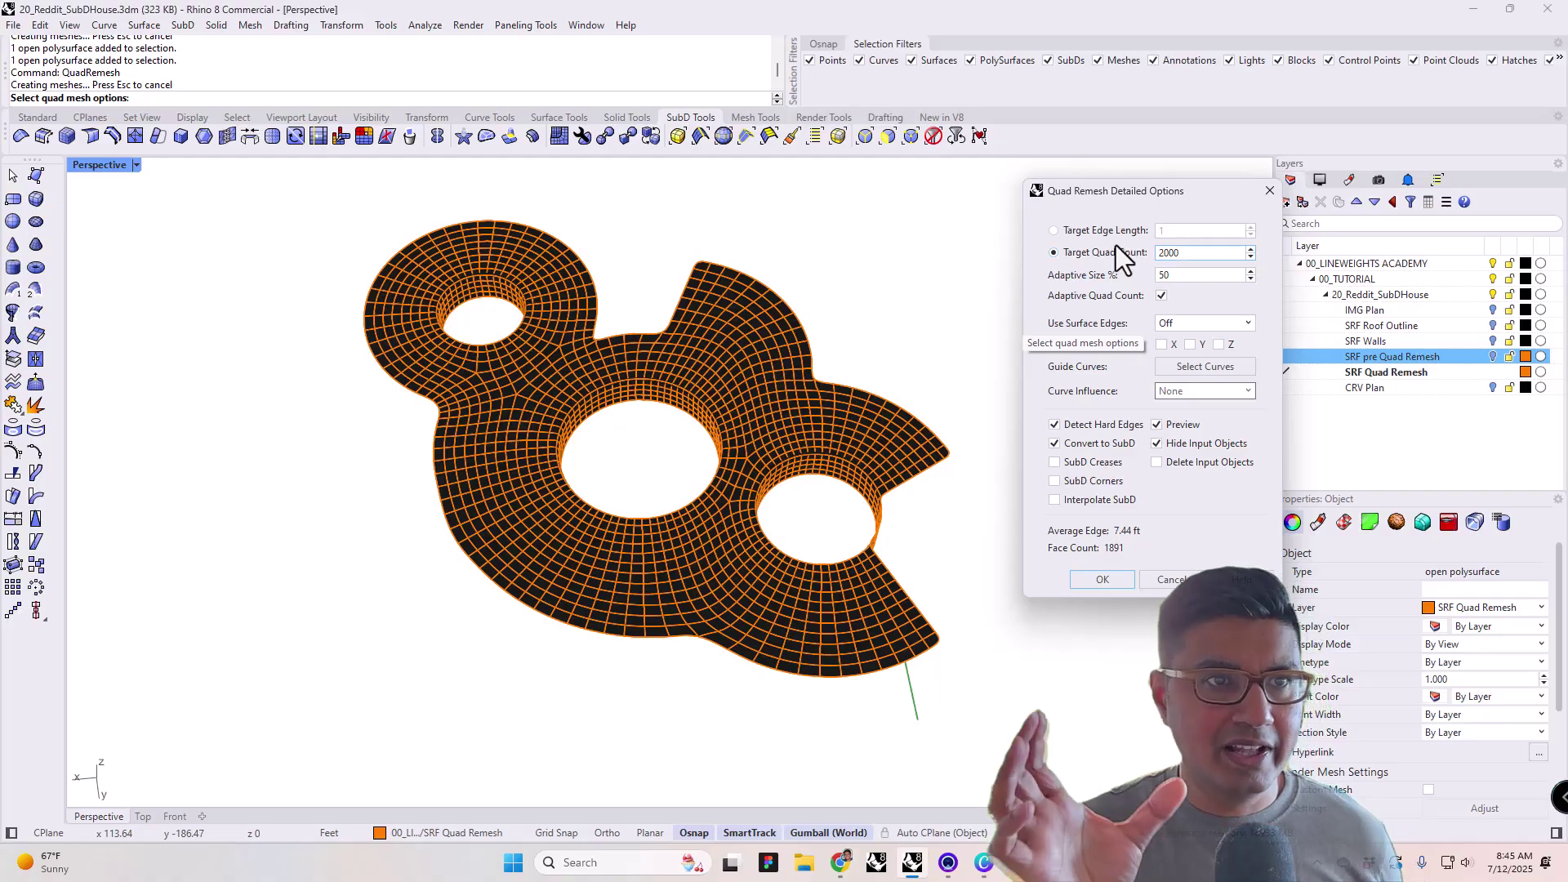
{"action": "key", "text": "Return"}
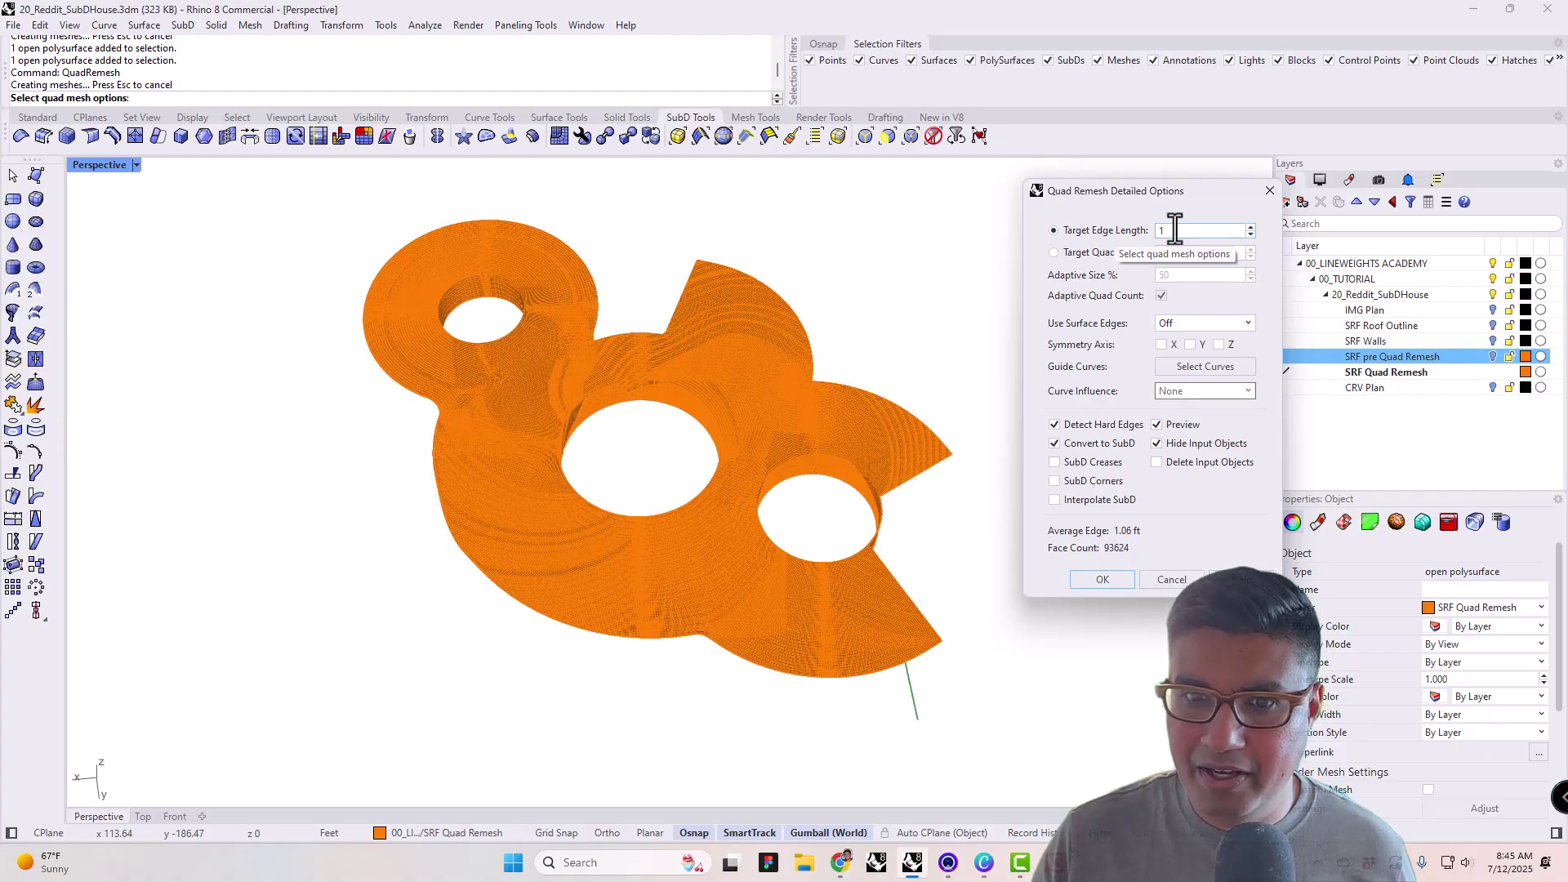
- Remesh the roof into a SubD by a target edge length of 25, deleting the input objects
{"action": "left_click", "coordinate": [1144, 231]}
{"action": "double_click", "coordinate": [1173, 232]}
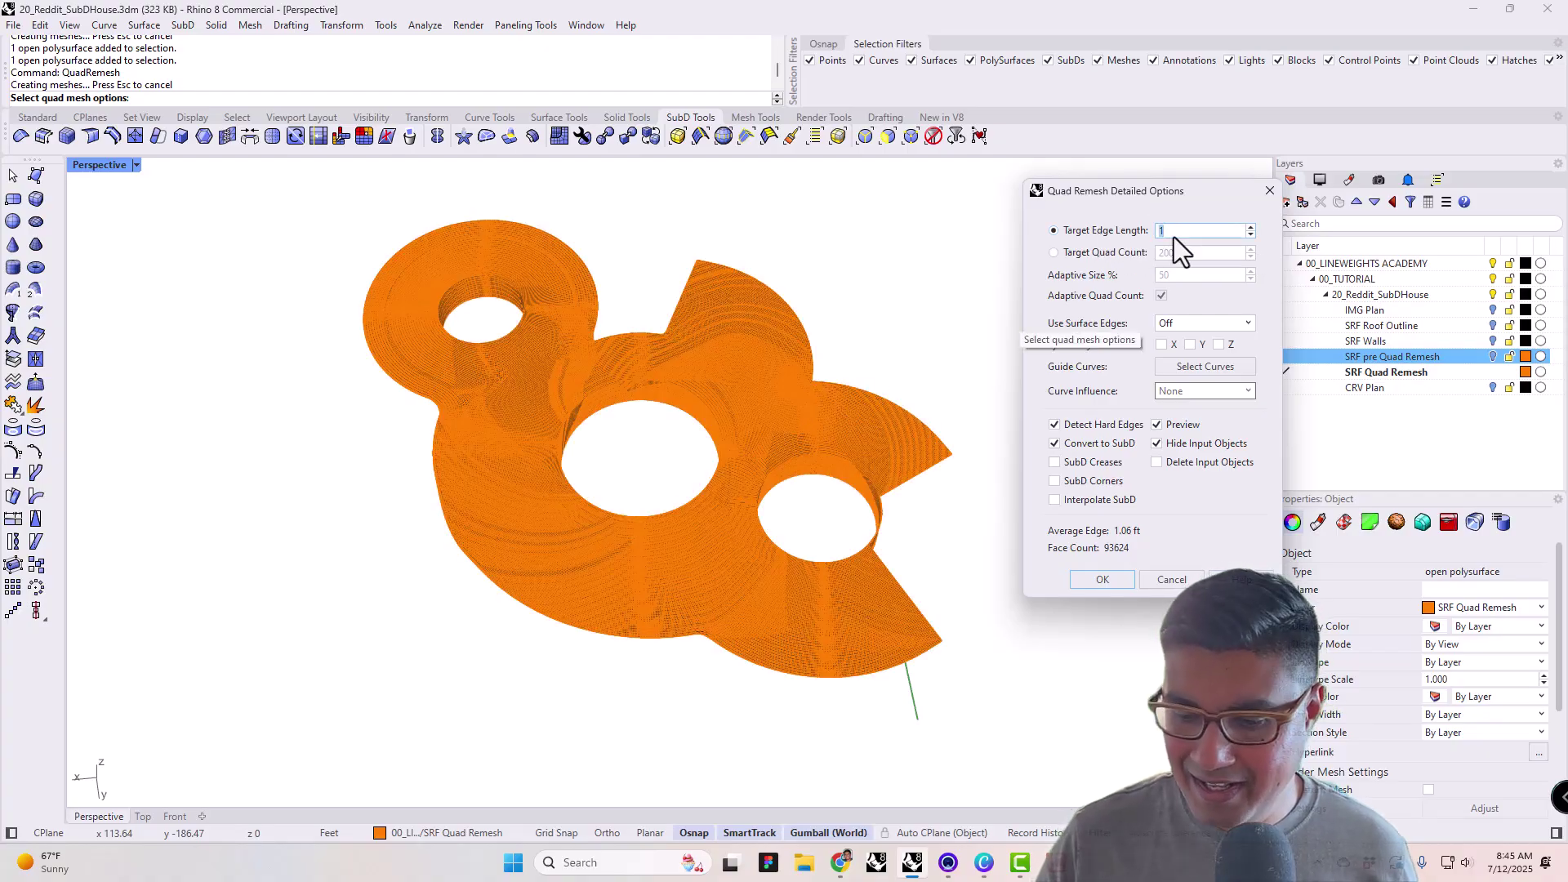
{"action": "type", "text": "15"}
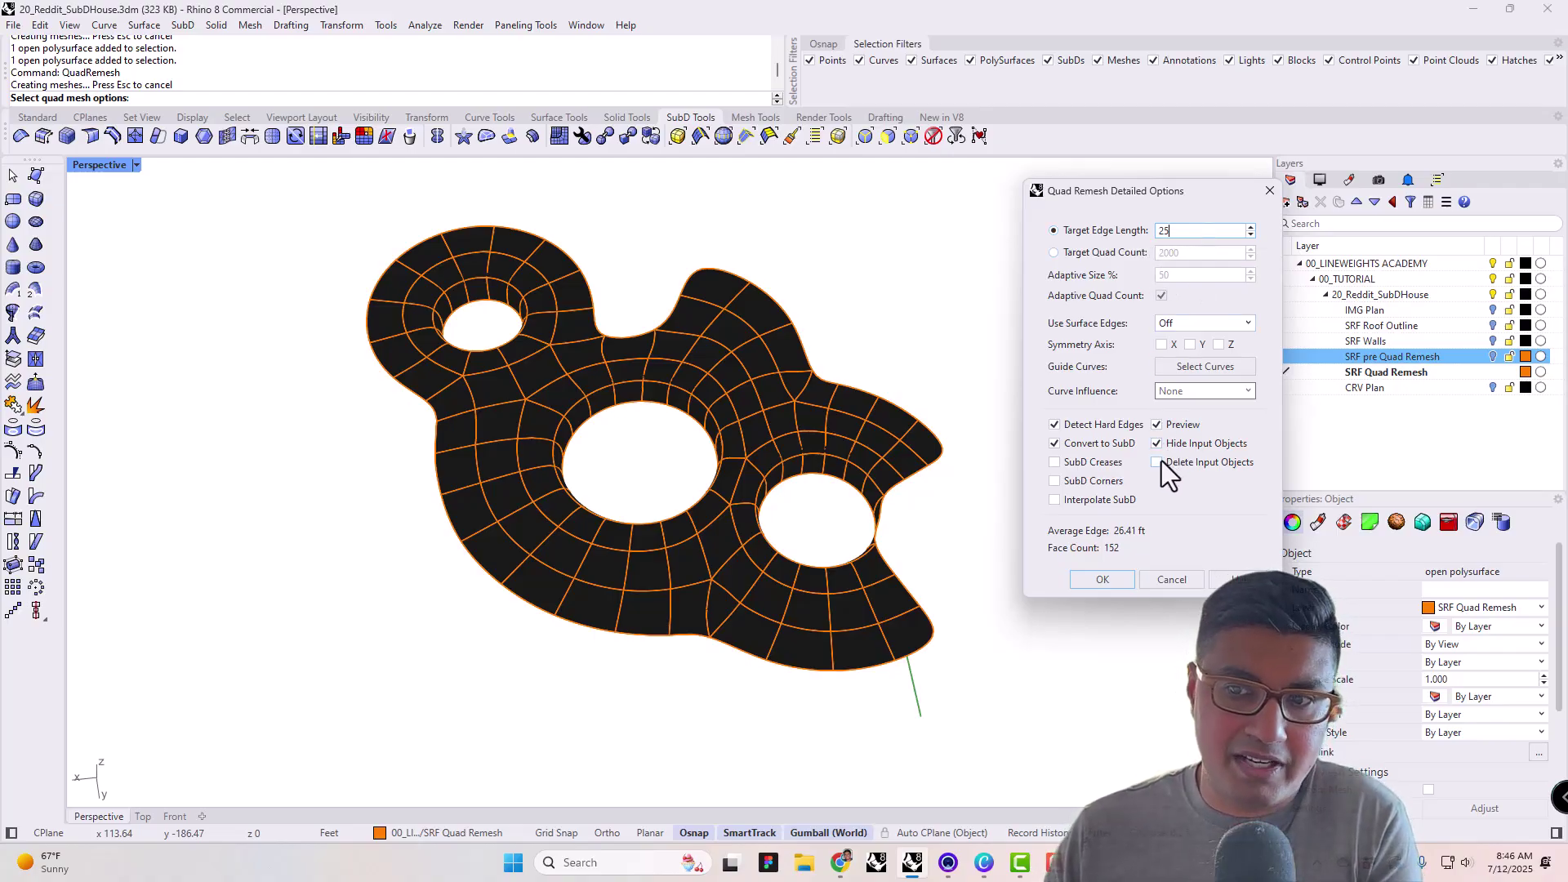
{"action": "left_click_drag", "start_coordinate": [1209, 196], "coordinate": [1130, 166]}
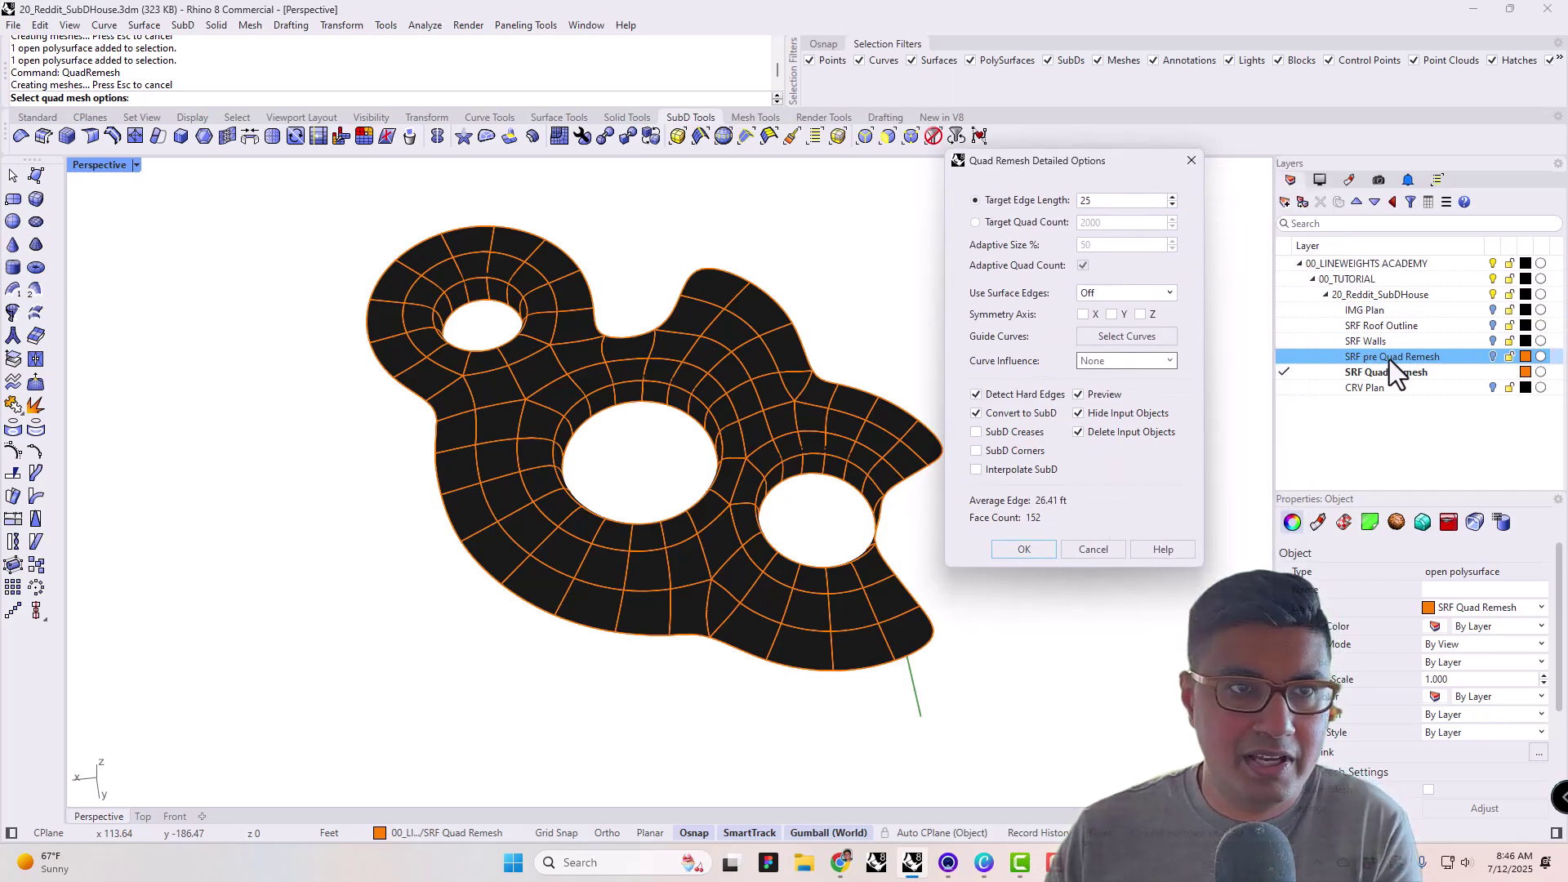
{"action": "left_click", "coordinate": [1042, 547]}
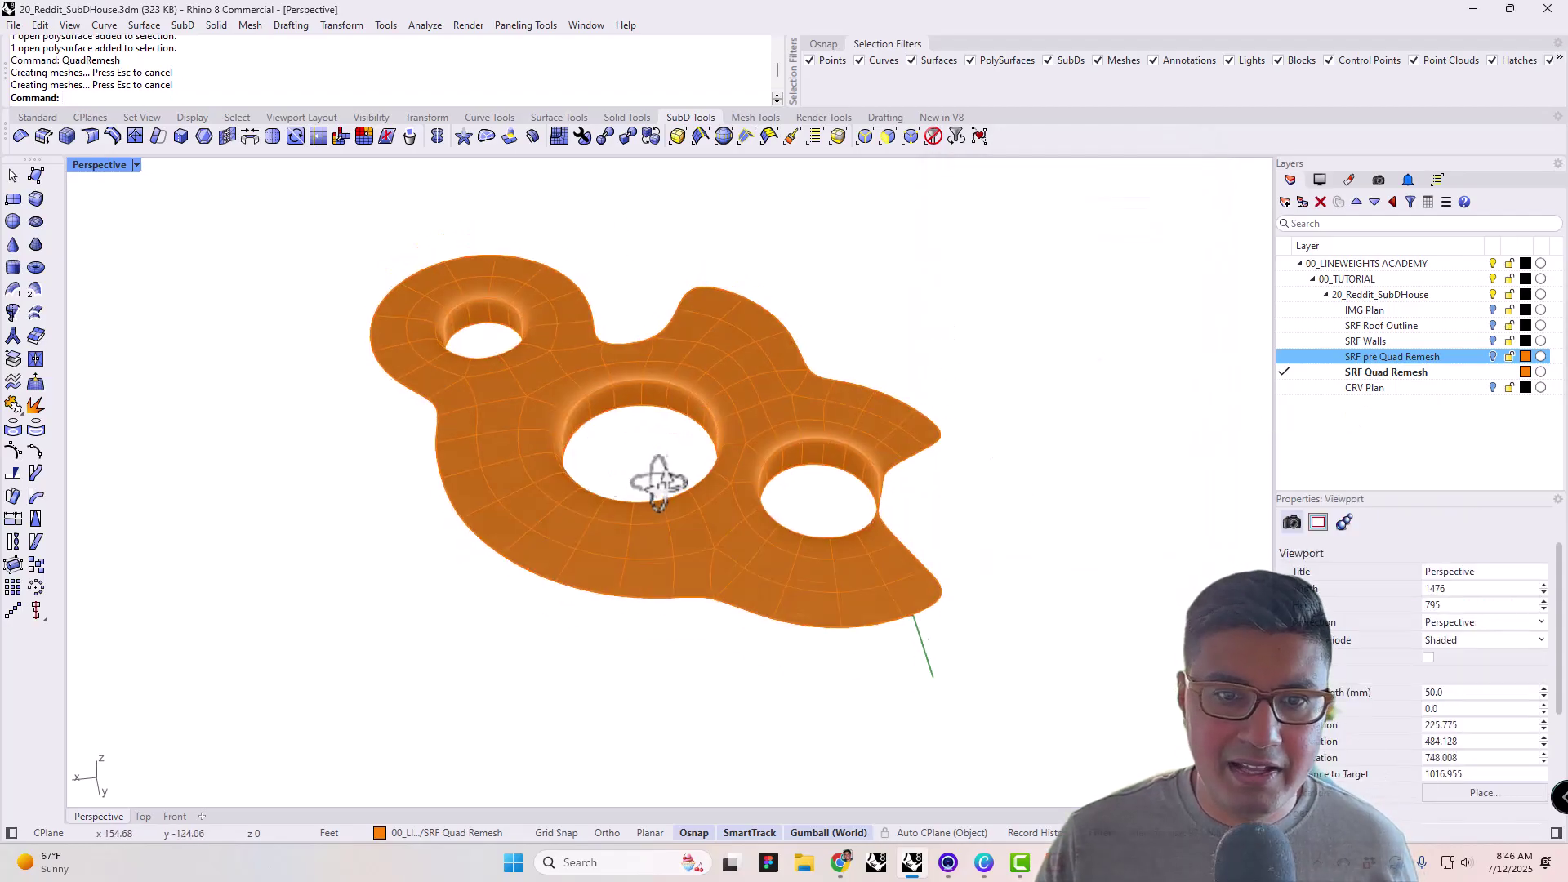
{"action": "scroll", "coordinate": [679, 459], "scroll_direction": "up", "scroll_amount": 3}
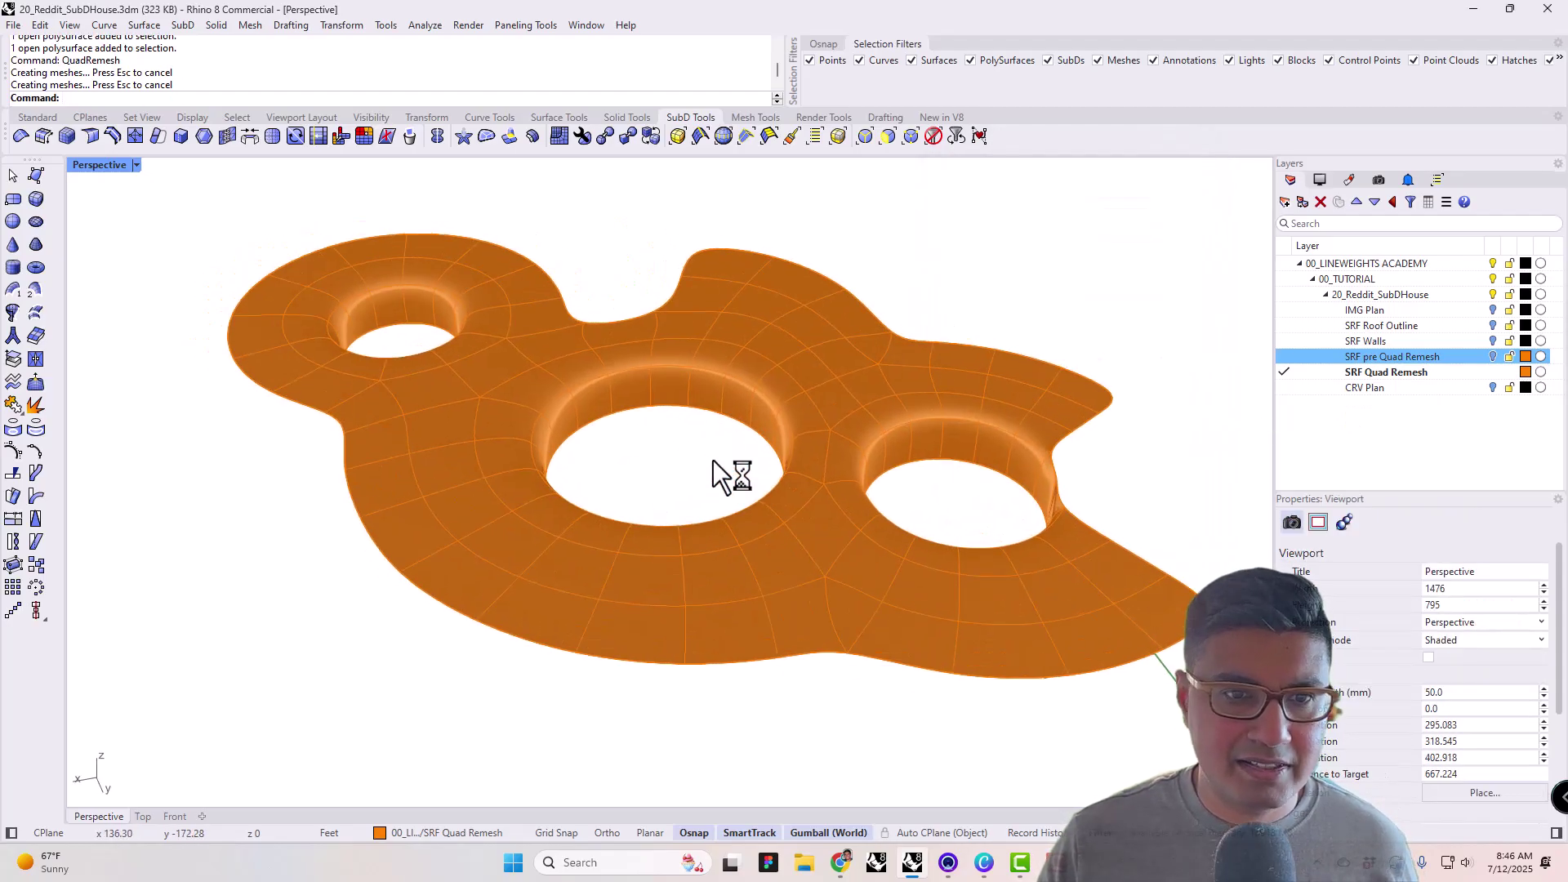
- Change the SRF Quad Remesh layer's colour to black
{"action": "left_click", "coordinate": [1454, 388]}
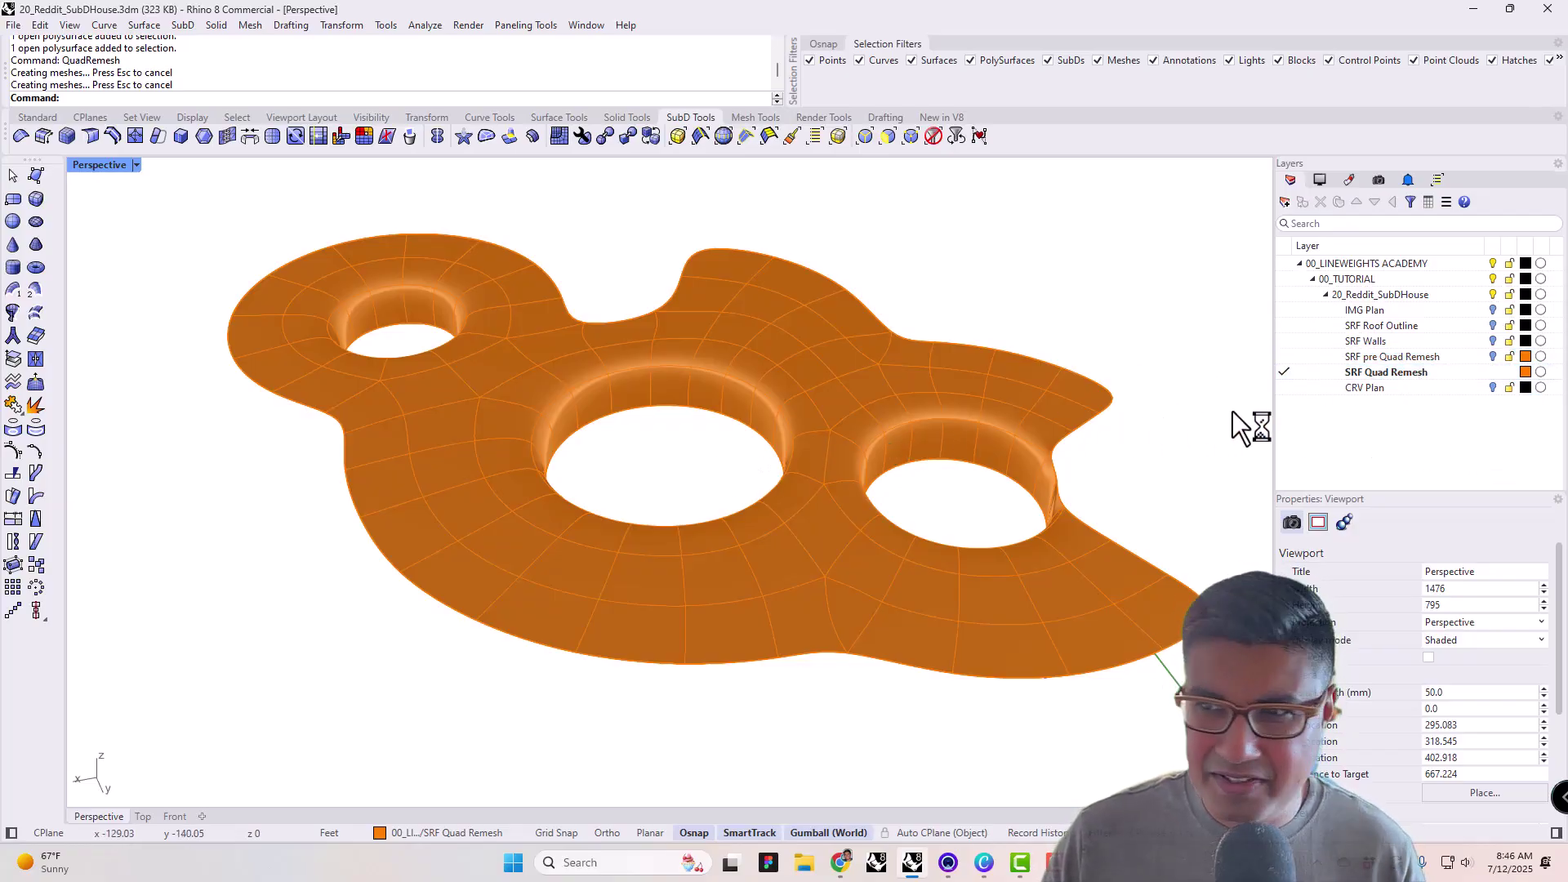
{"action": "left_click", "coordinate": [1525, 372]}
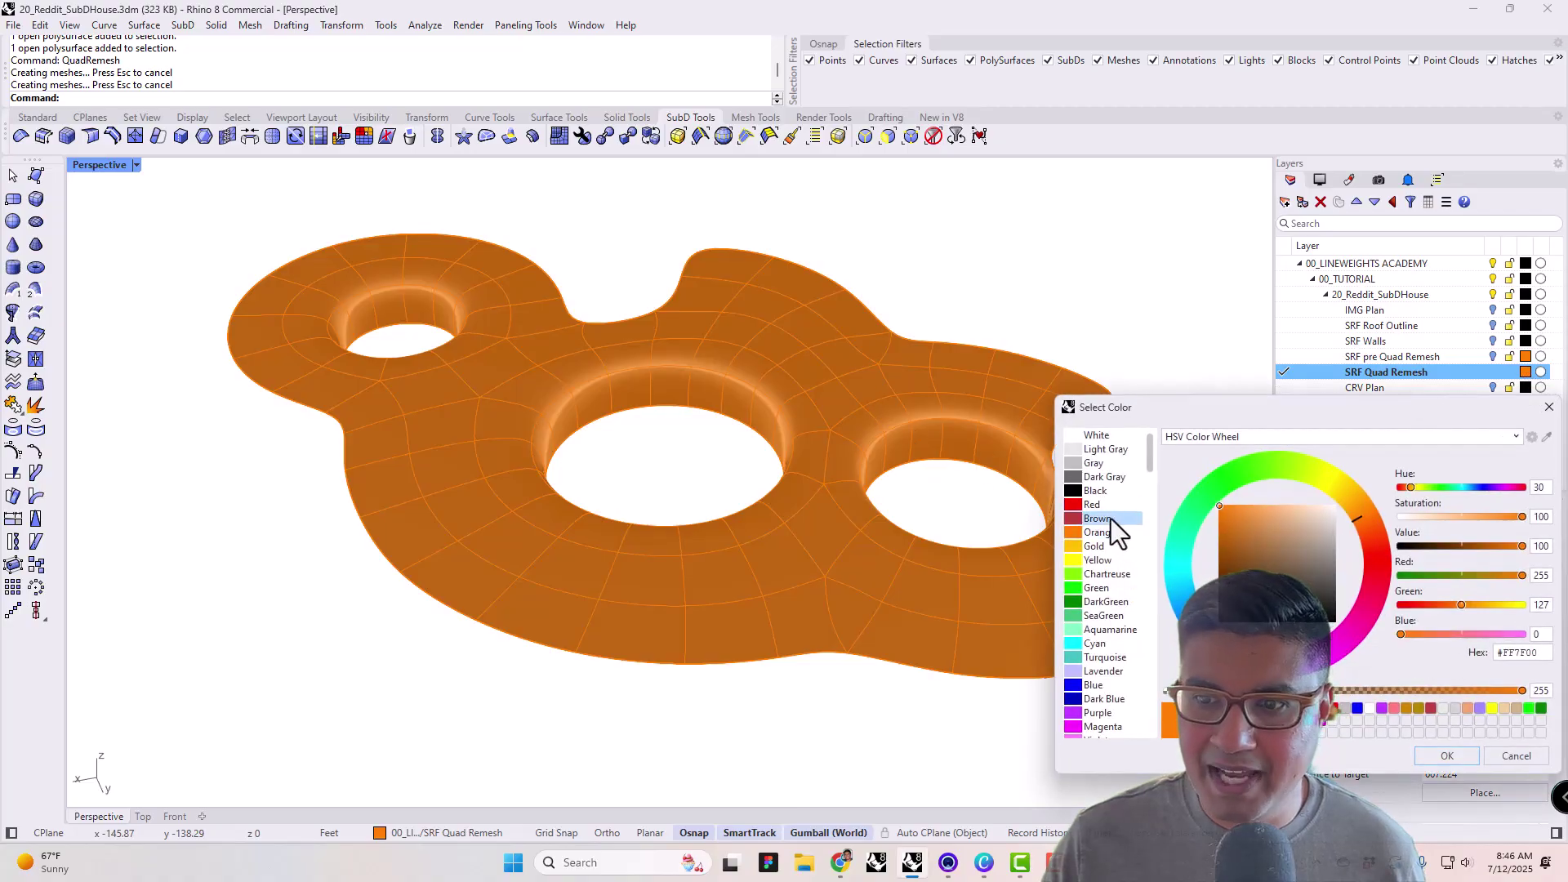
{"action": "left_click", "coordinate": [1104, 492]}
{"action": "left_click", "coordinate": [1447, 750]}
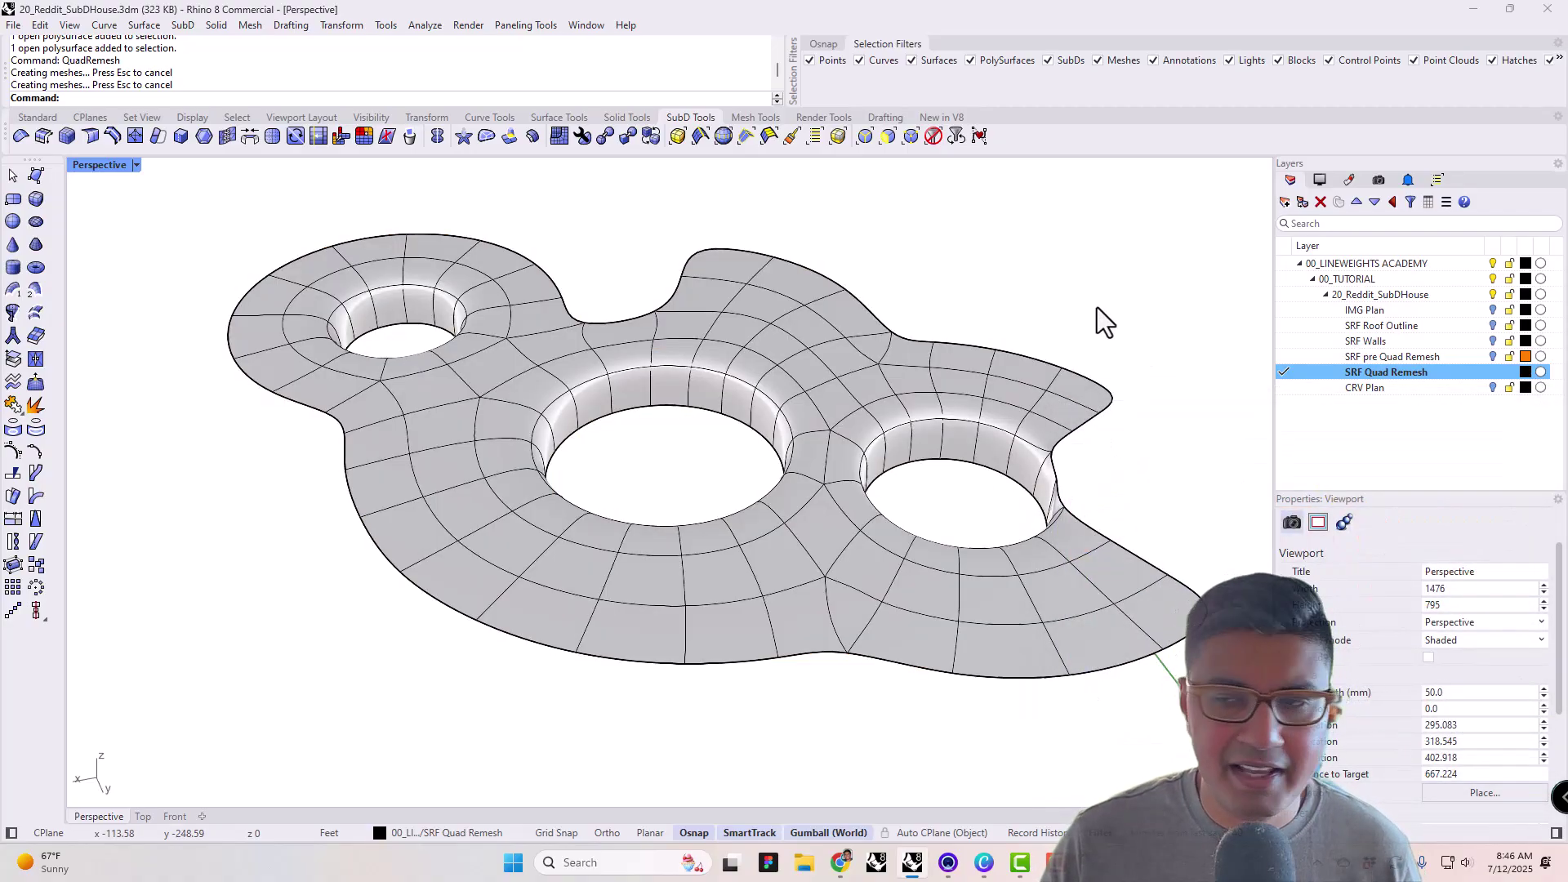
- Show the SRF pre Quad Remesh layer briefly to compare the original surface with the SubD, and hide it again
{"action": "left_click", "coordinate": [1385, 356]}
{"action": "left_click", "coordinate": [1493, 357]}
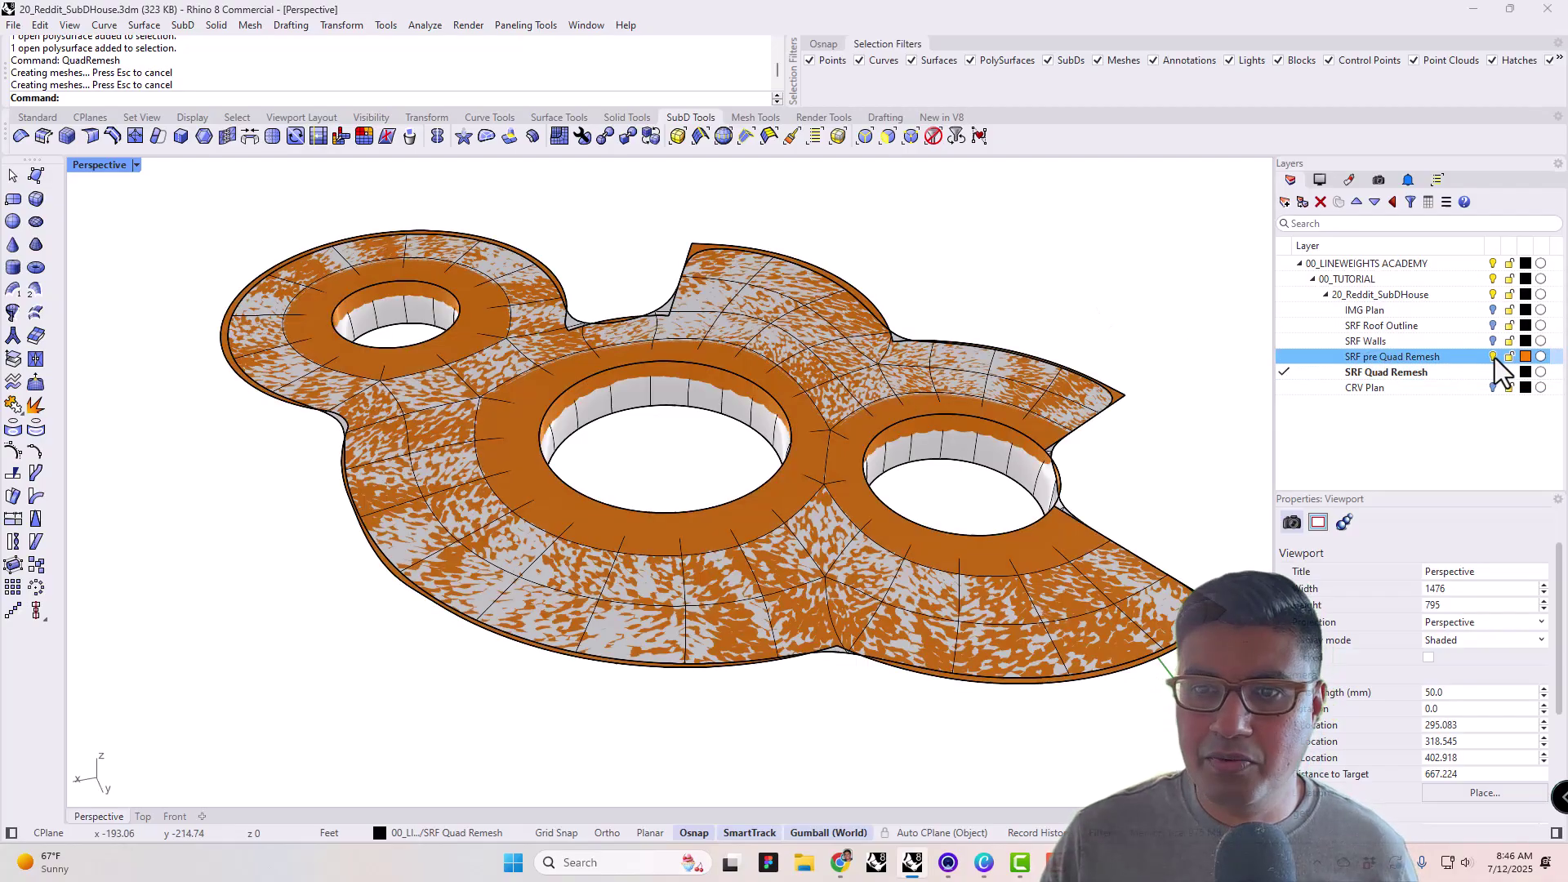
{"action": "left_click", "coordinate": [1494, 357]}
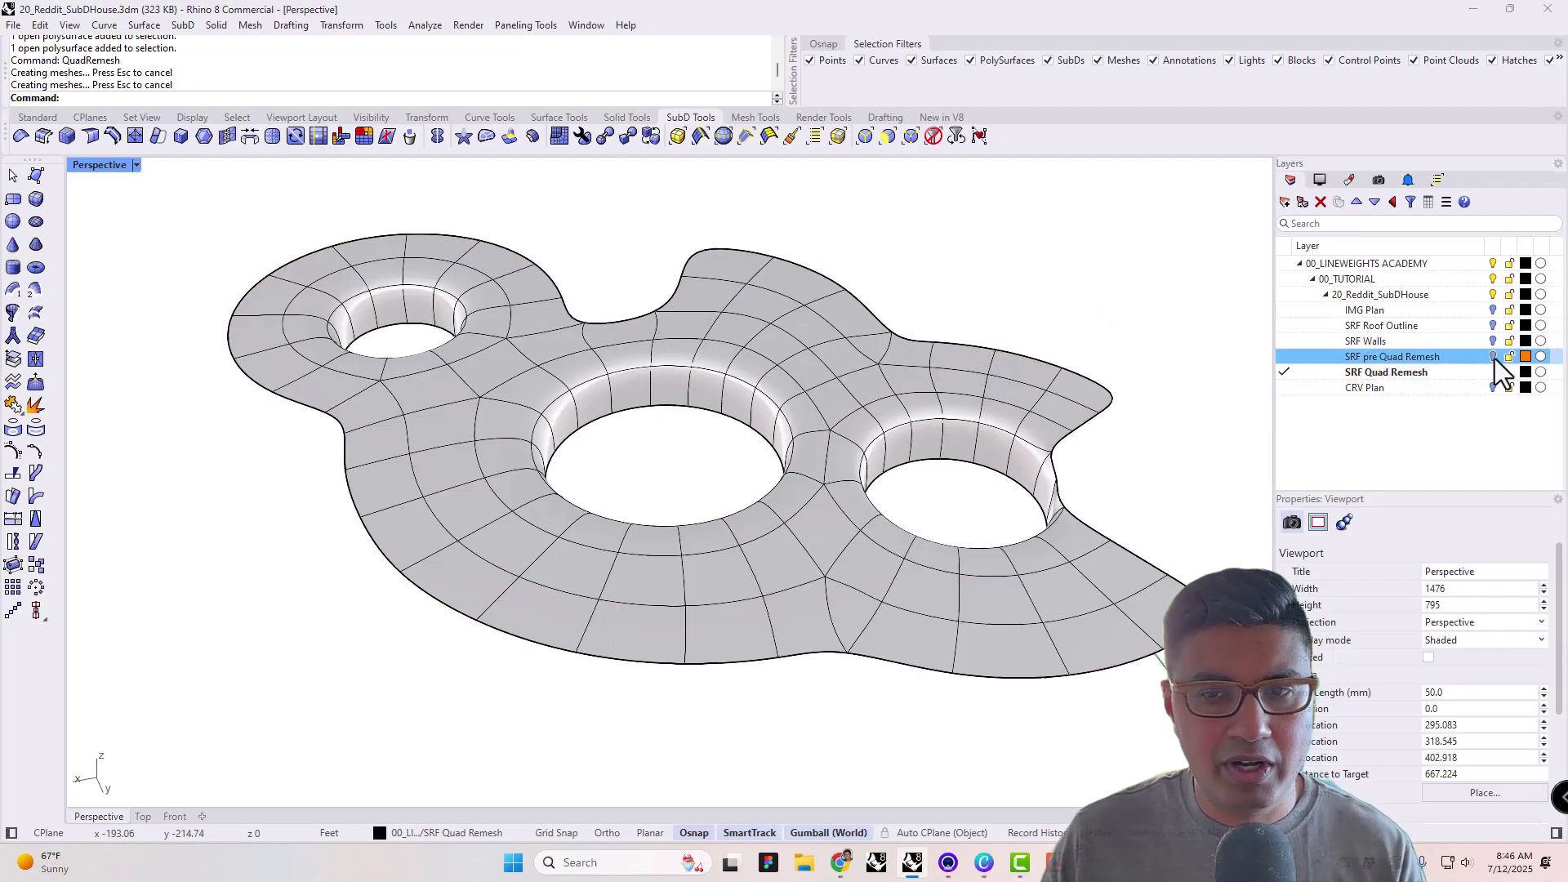
- Rename the SRF Quad Remesh layer as "SubD Quad Remesh -25ft"
{"action": "left_click", "coordinate": [1421, 375]}
{"action": "left_click", "coordinate": [1352, 372]}
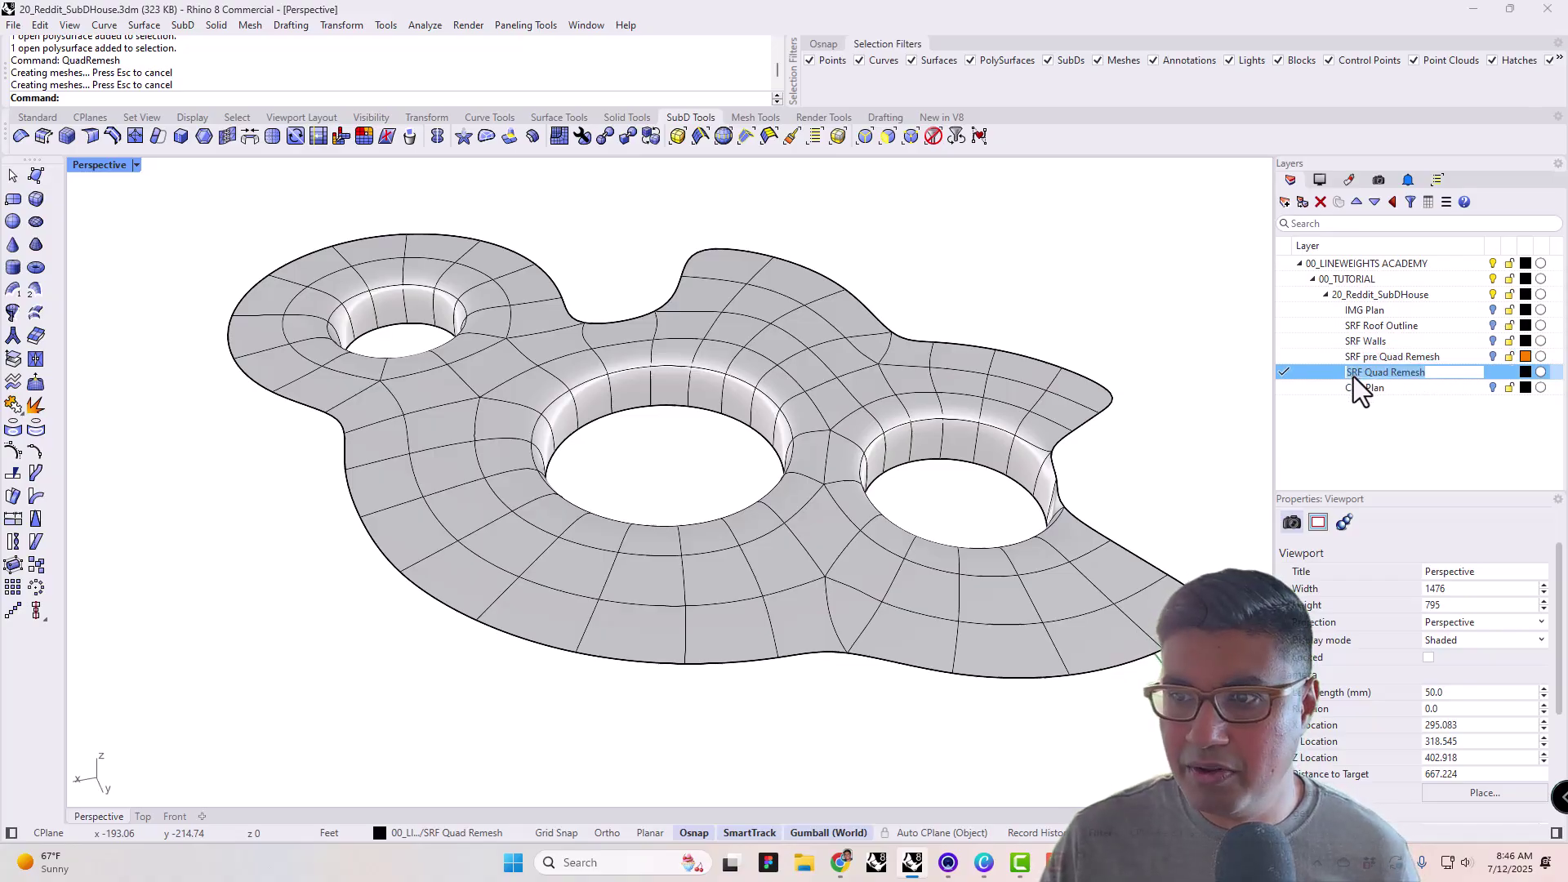
{"action": "double_click", "coordinate": [1354, 373]}
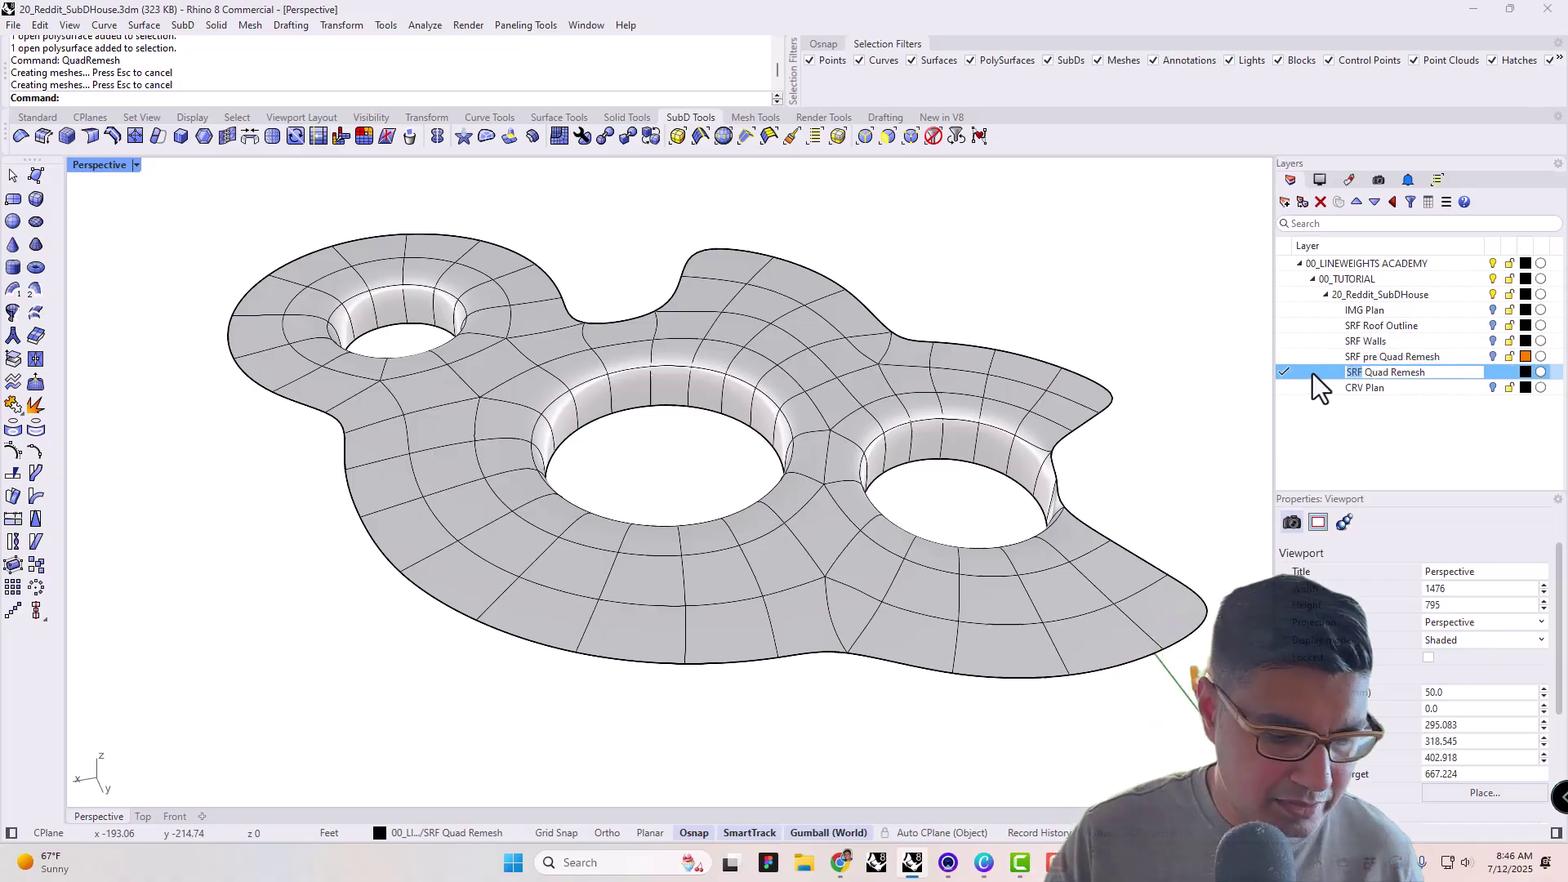
{"action": "type", "text": "SubD"}
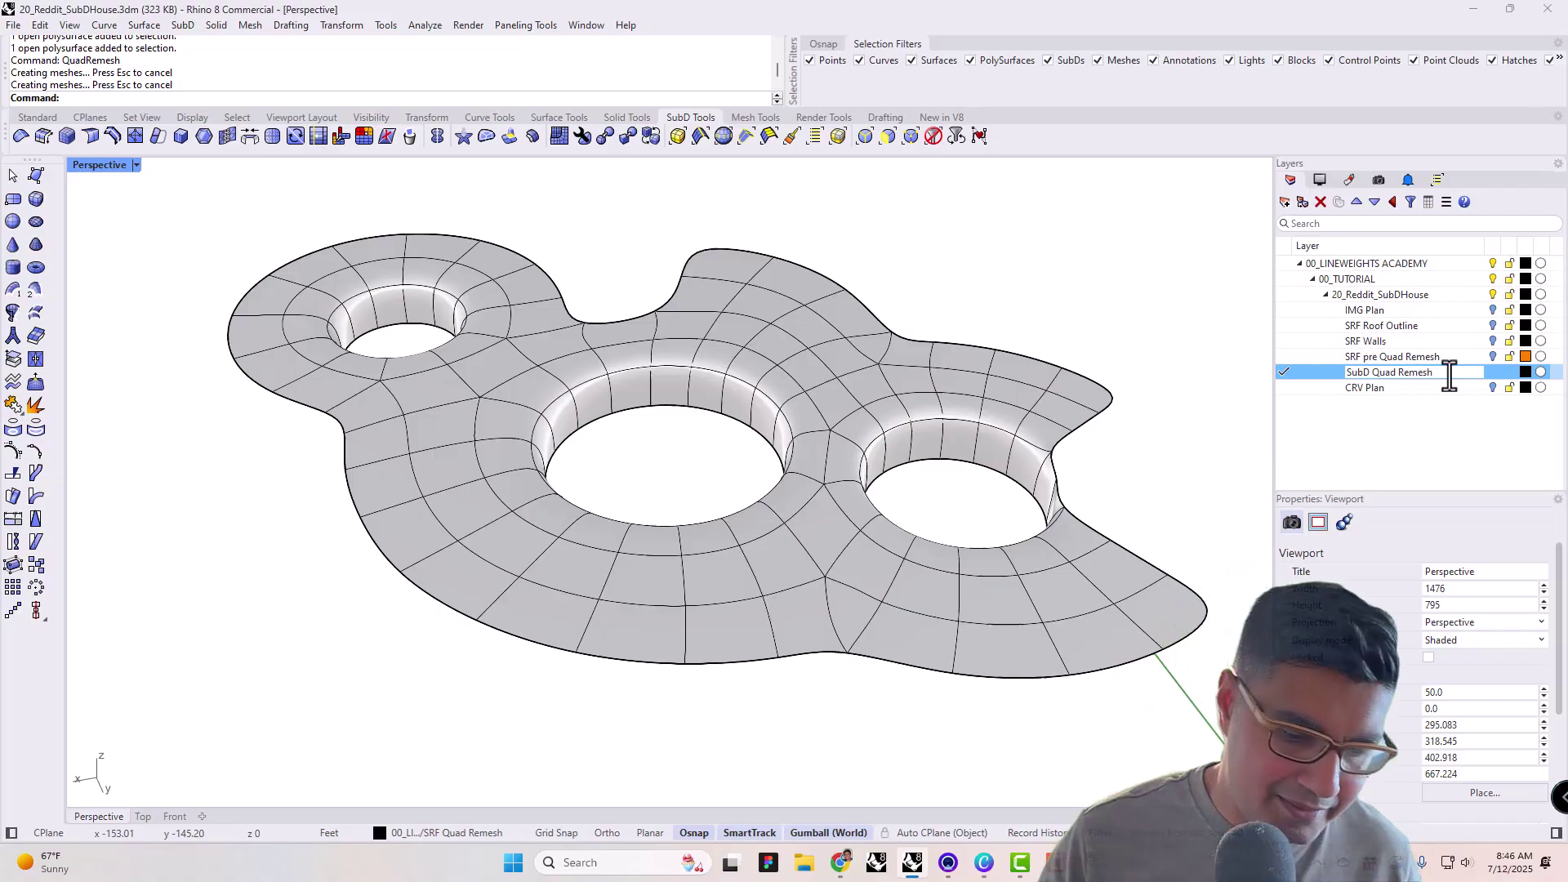
{"action": "type", "text": "-25ft"}
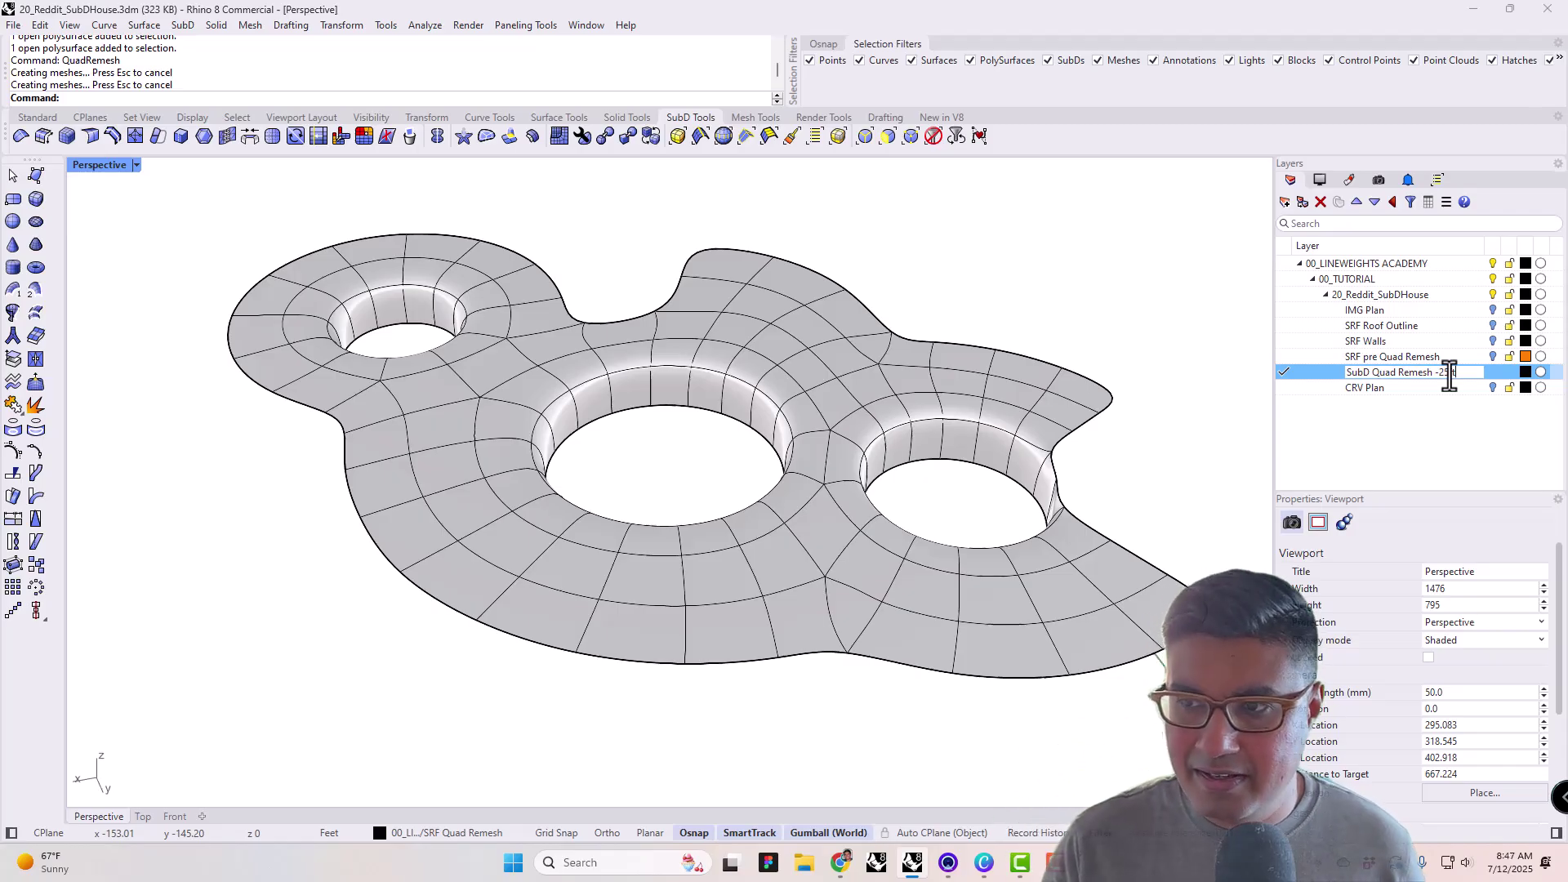
{"action": "key", "text": "Return"}
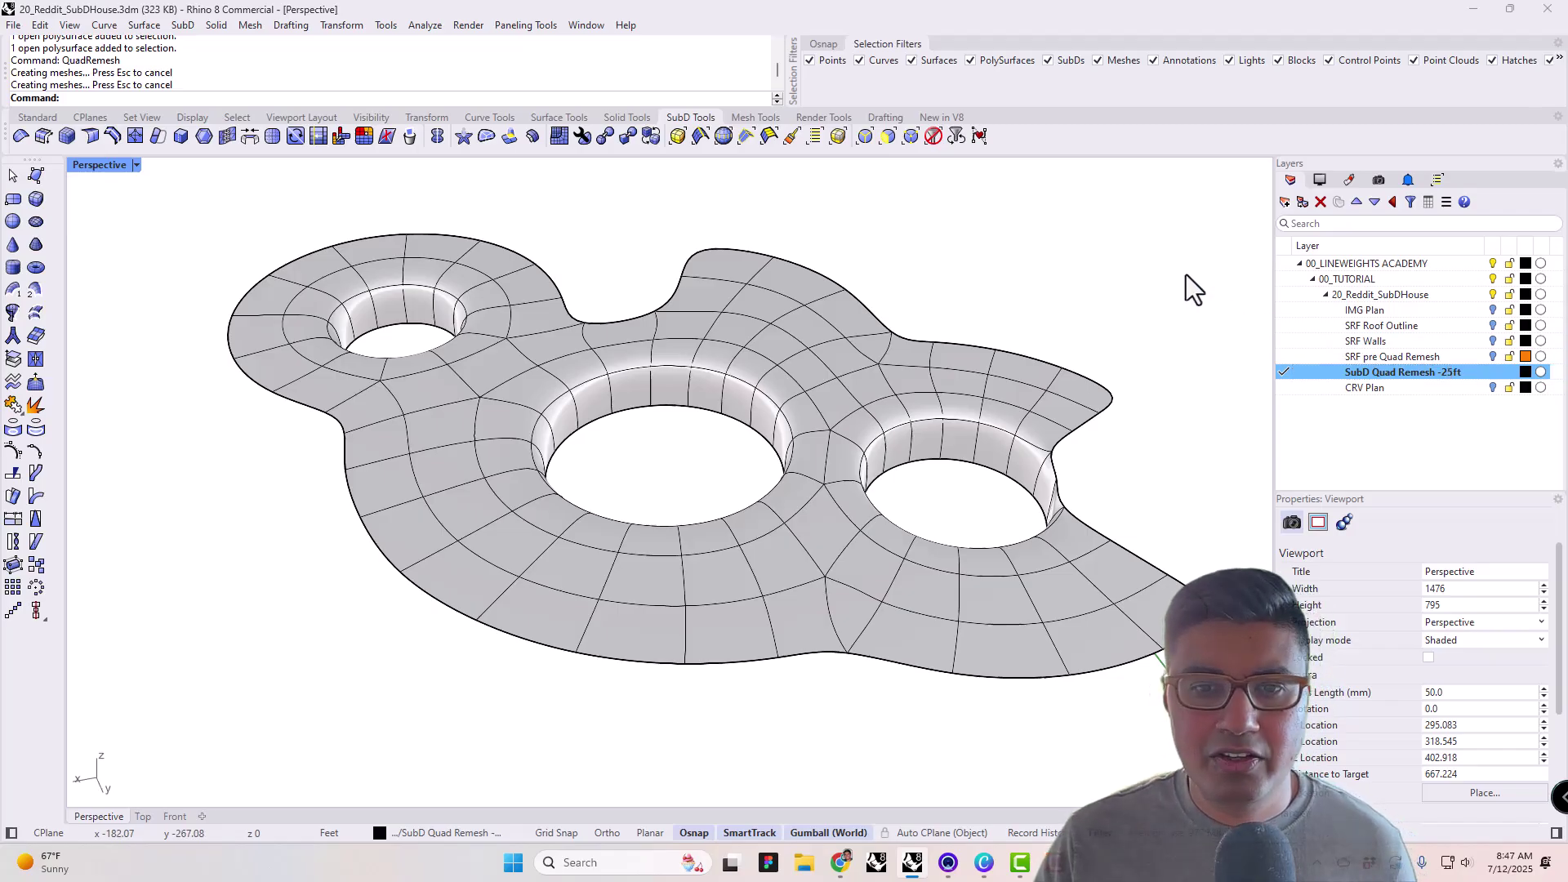
- Show the SRF Walls layer beneath the SubD roof and lock it
{"action": "right_click_drag", "start_coordinate": [879, 425], "coordinate": [678, 407]}
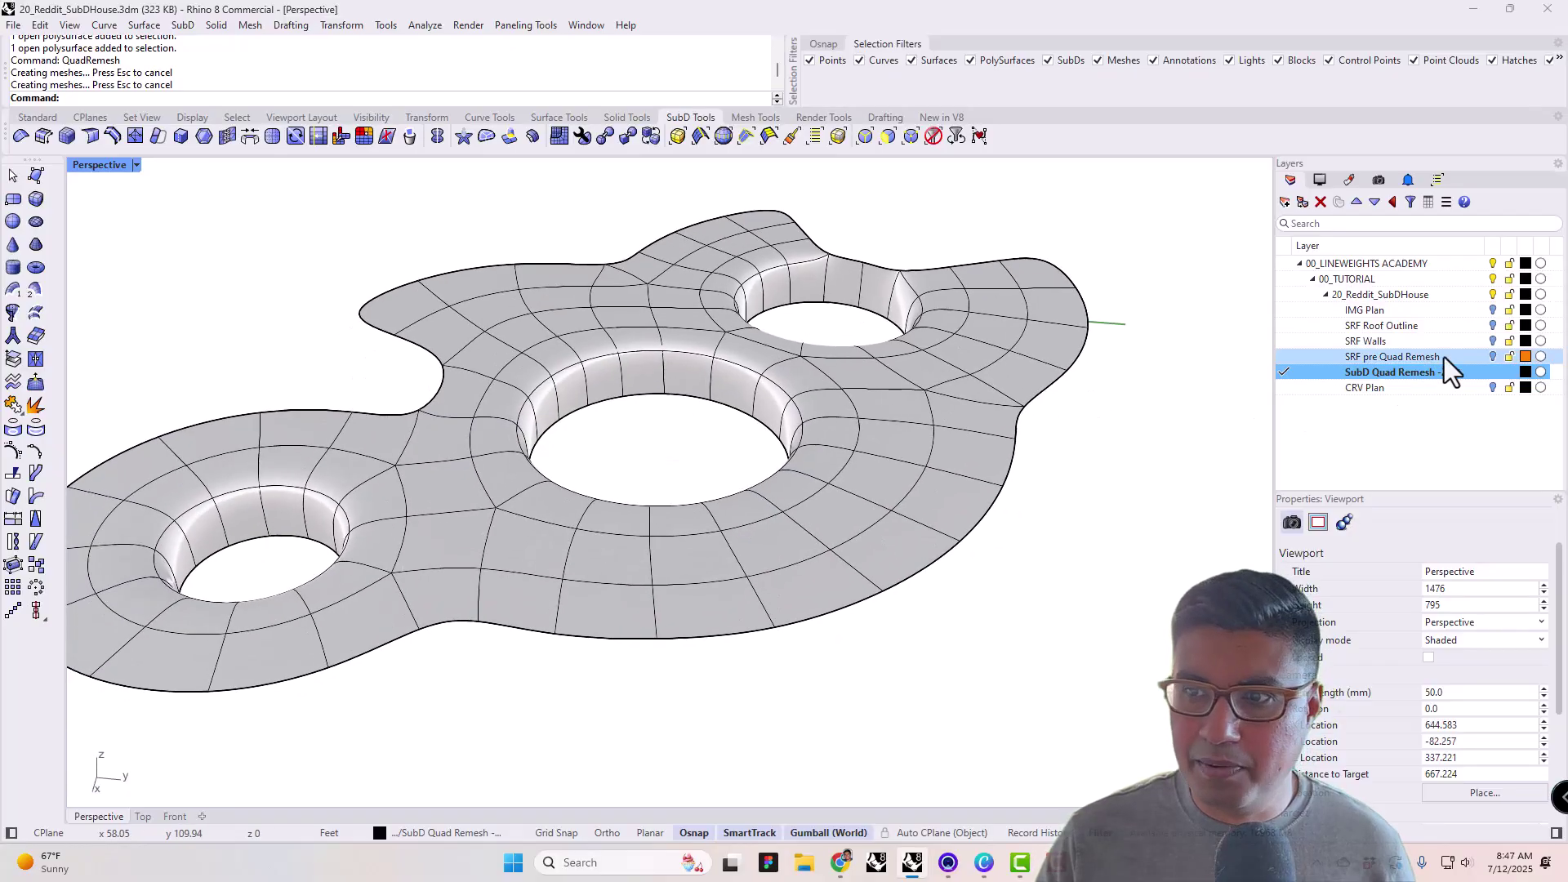
{"action": "left_click", "coordinate": [1493, 340]}
{"action": "right_click_drag", "start_coordinate": [1016, 485], "coordinate": [683, 497]}
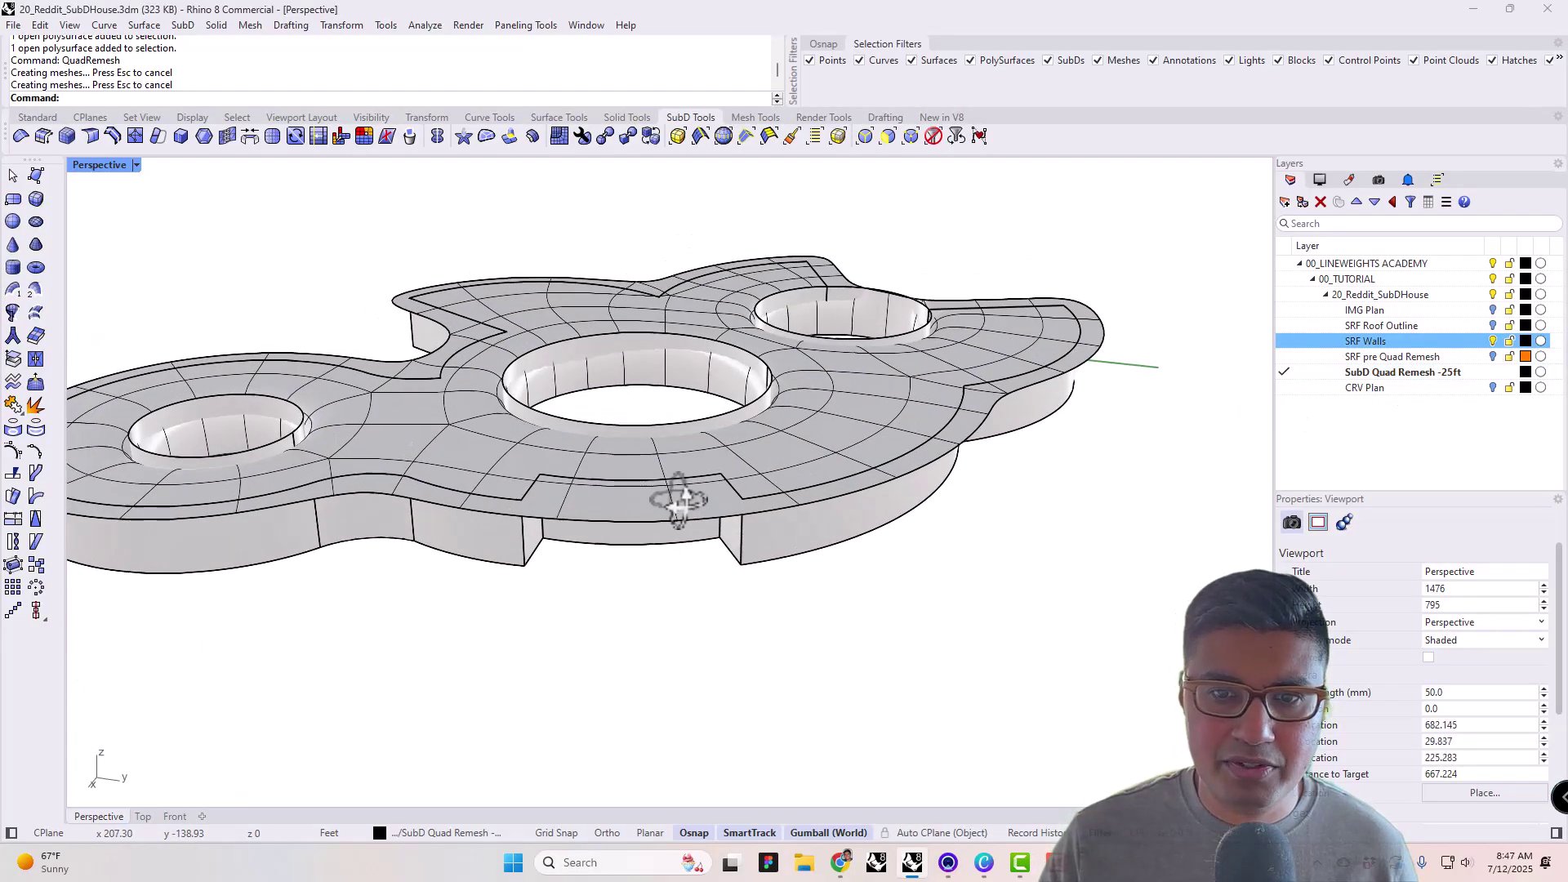
{"action": "left_click", "coordinate": [1508, 340]}
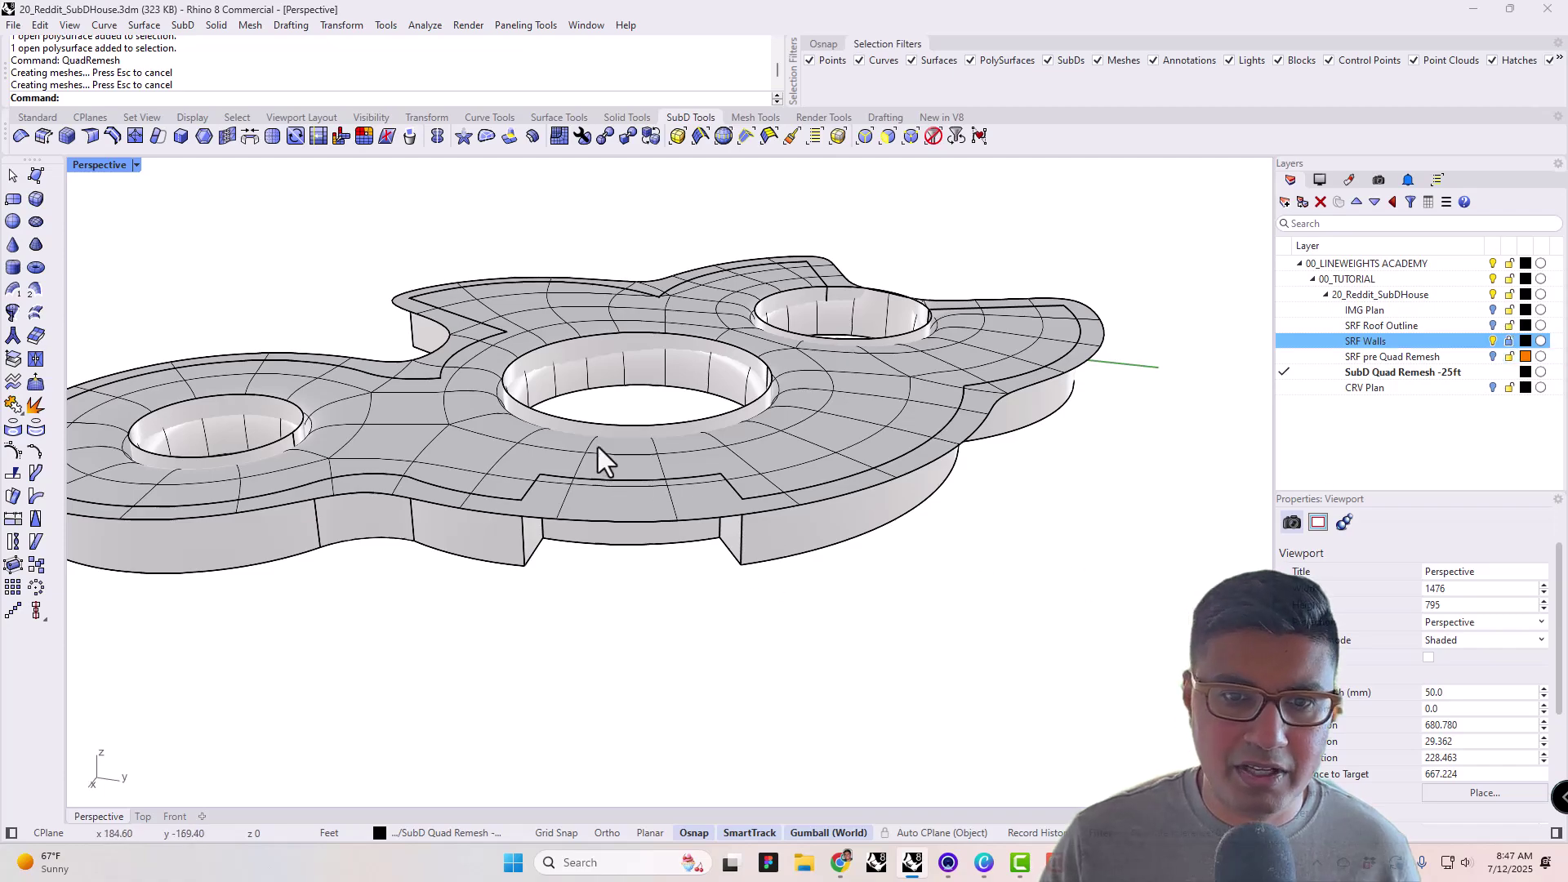
- Raise the SubD roof slightly in Z so it sits above the tops of the walls, and deselect it
{"action": "right_click_drag", "start_coordinate": [598, 448], "coordinate": [495, 436]}
{"action": "left_click", "coordinate": [727, 364]}
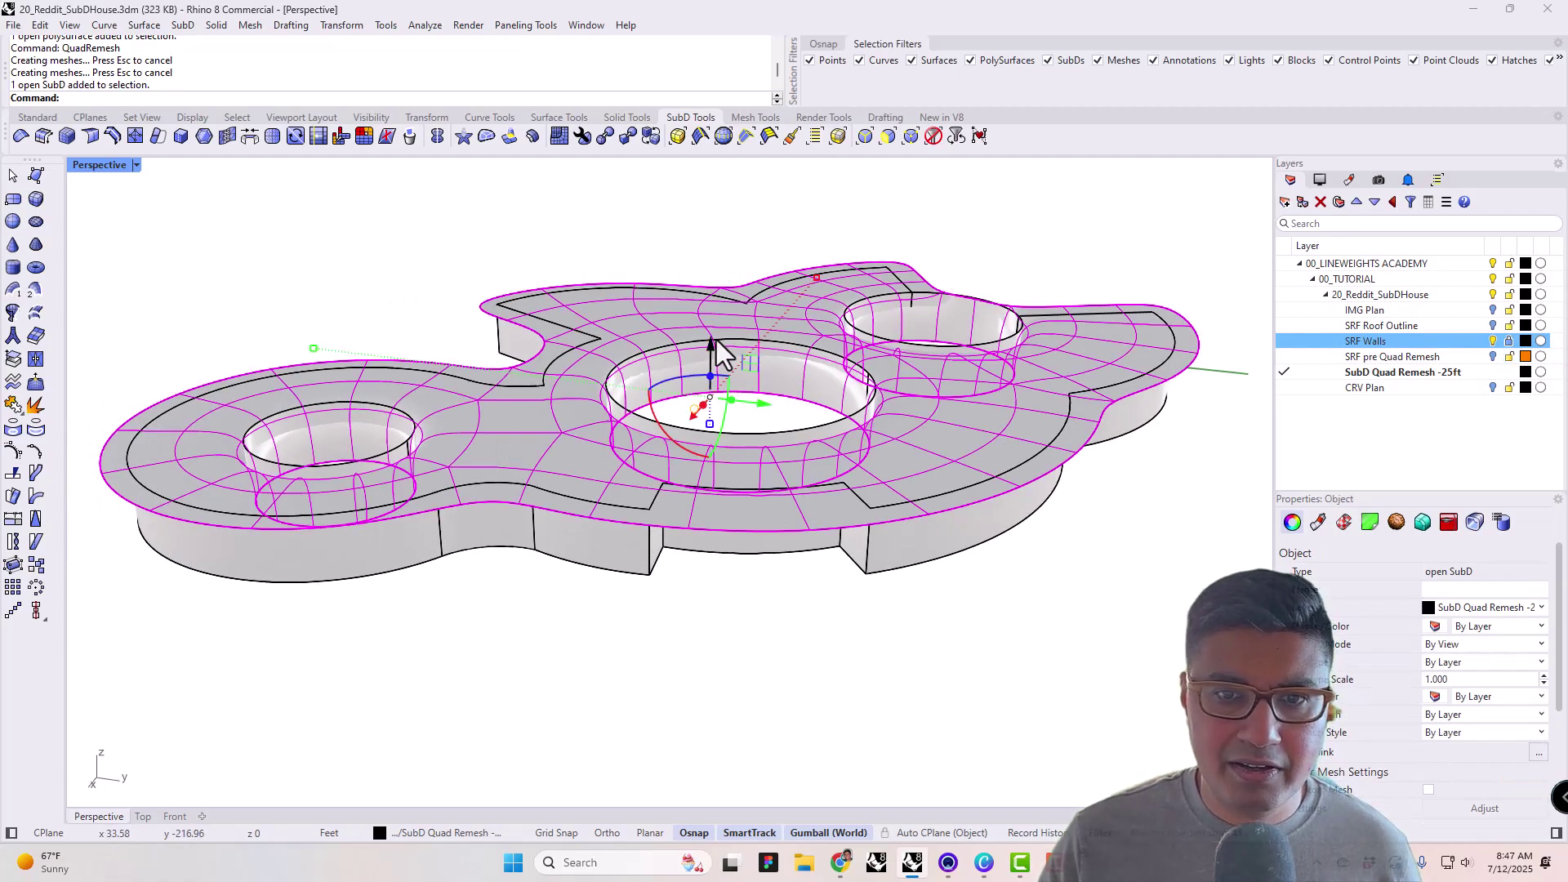
{"action": "left_click_drag", "start_coordinate": [711, 345], "coordinate": [712, 329]}
{"action": "left_click", "coordinate": [546, 197]}
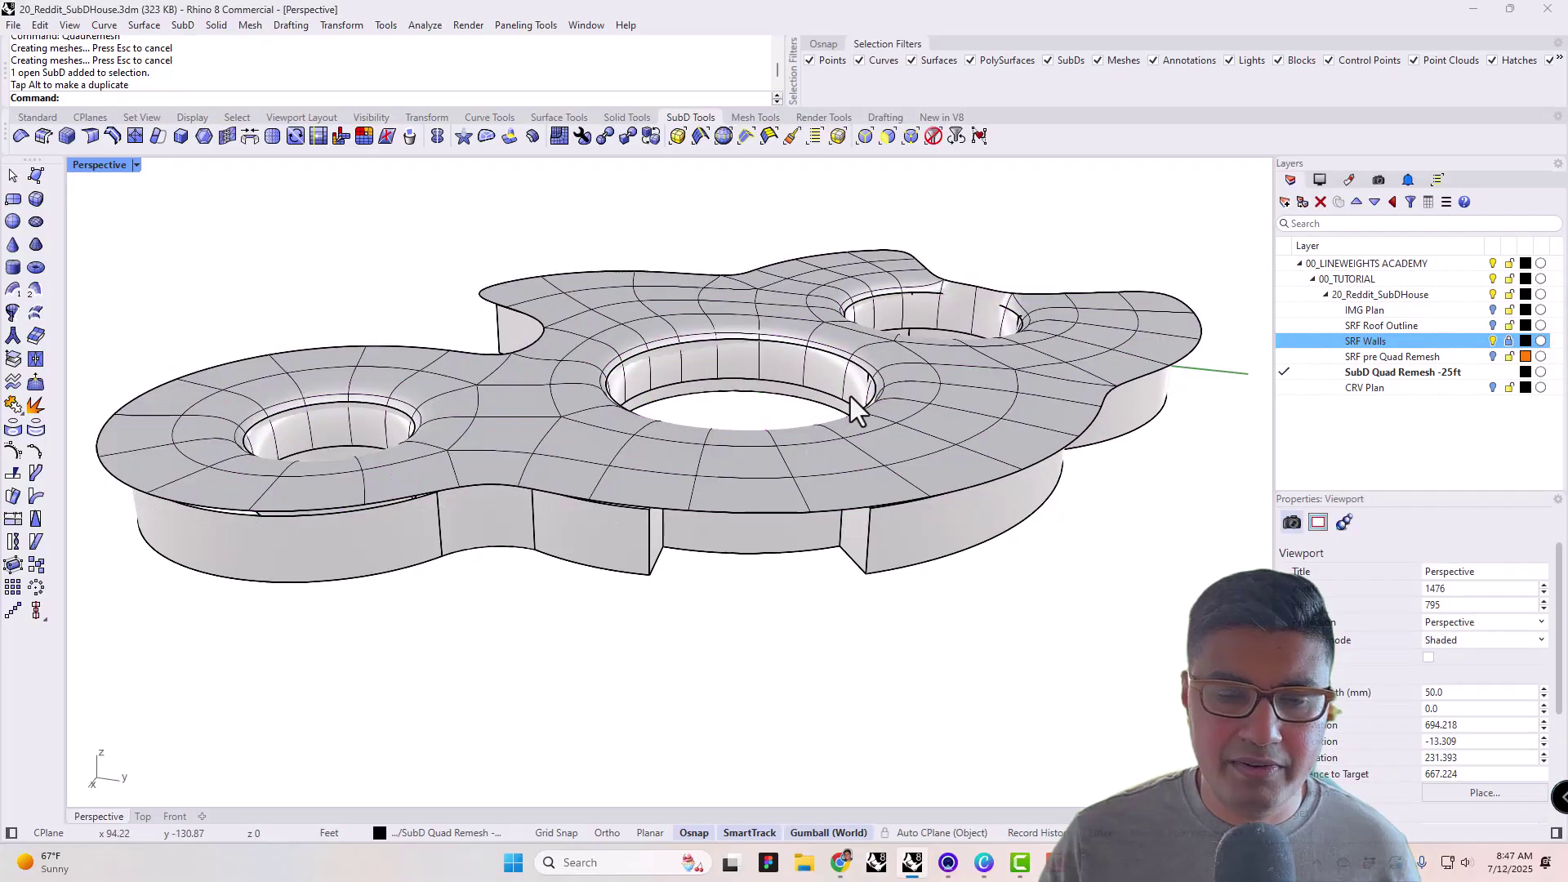
- Hide the SRF Walls layer to leave only the raised SubD roof displayed
{"action": "right_click_drag", "start_coordinate": [850, 396], "coordinate": [749, 429]}
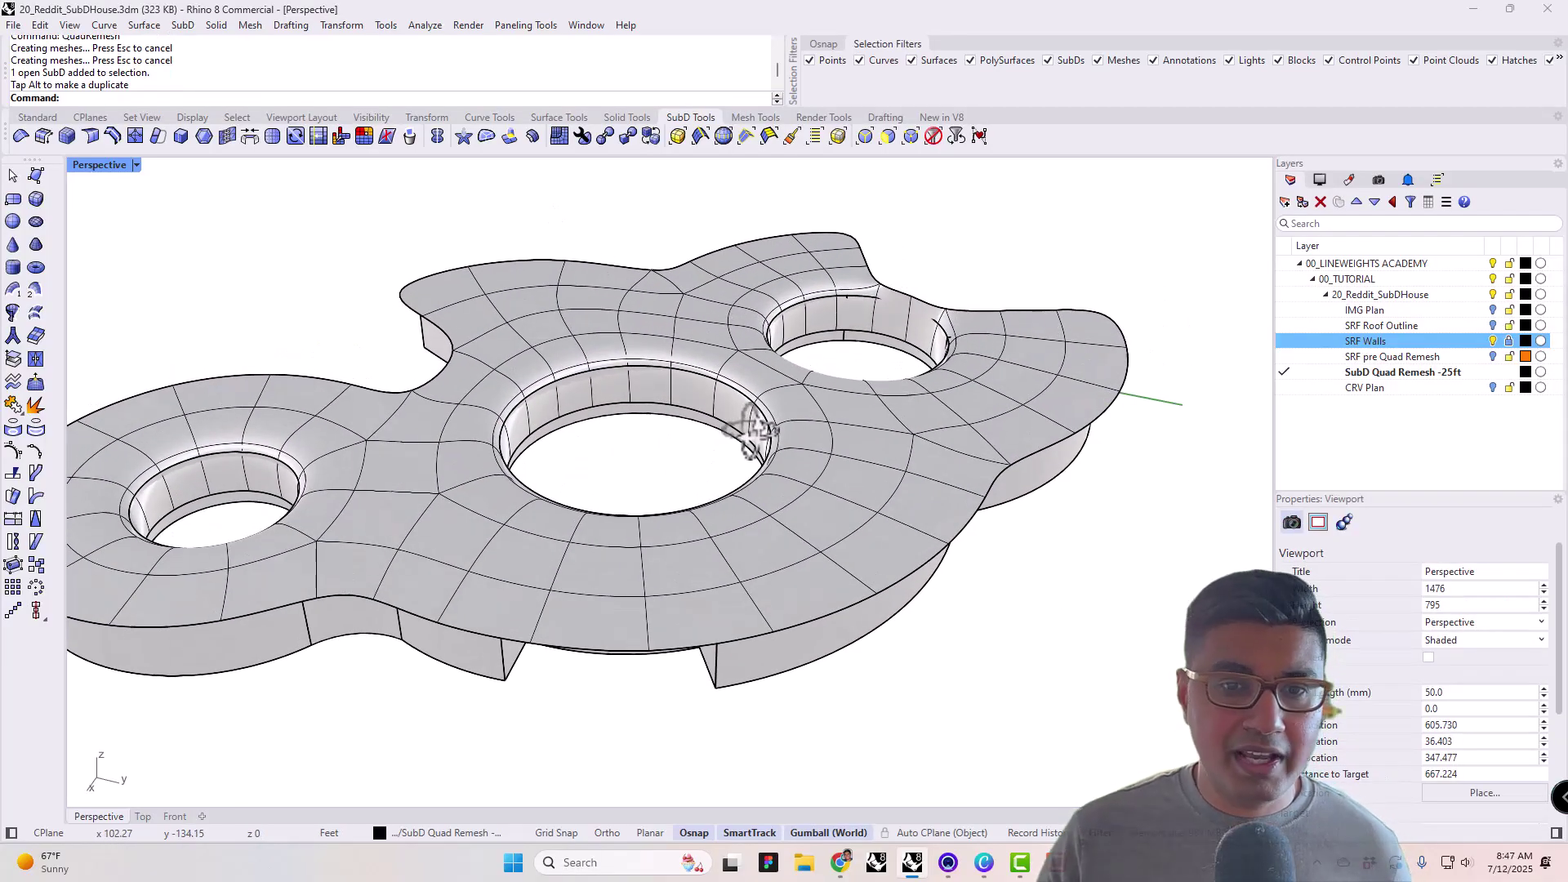
{"action": "left_click", "coordinate": [1493, 341]}
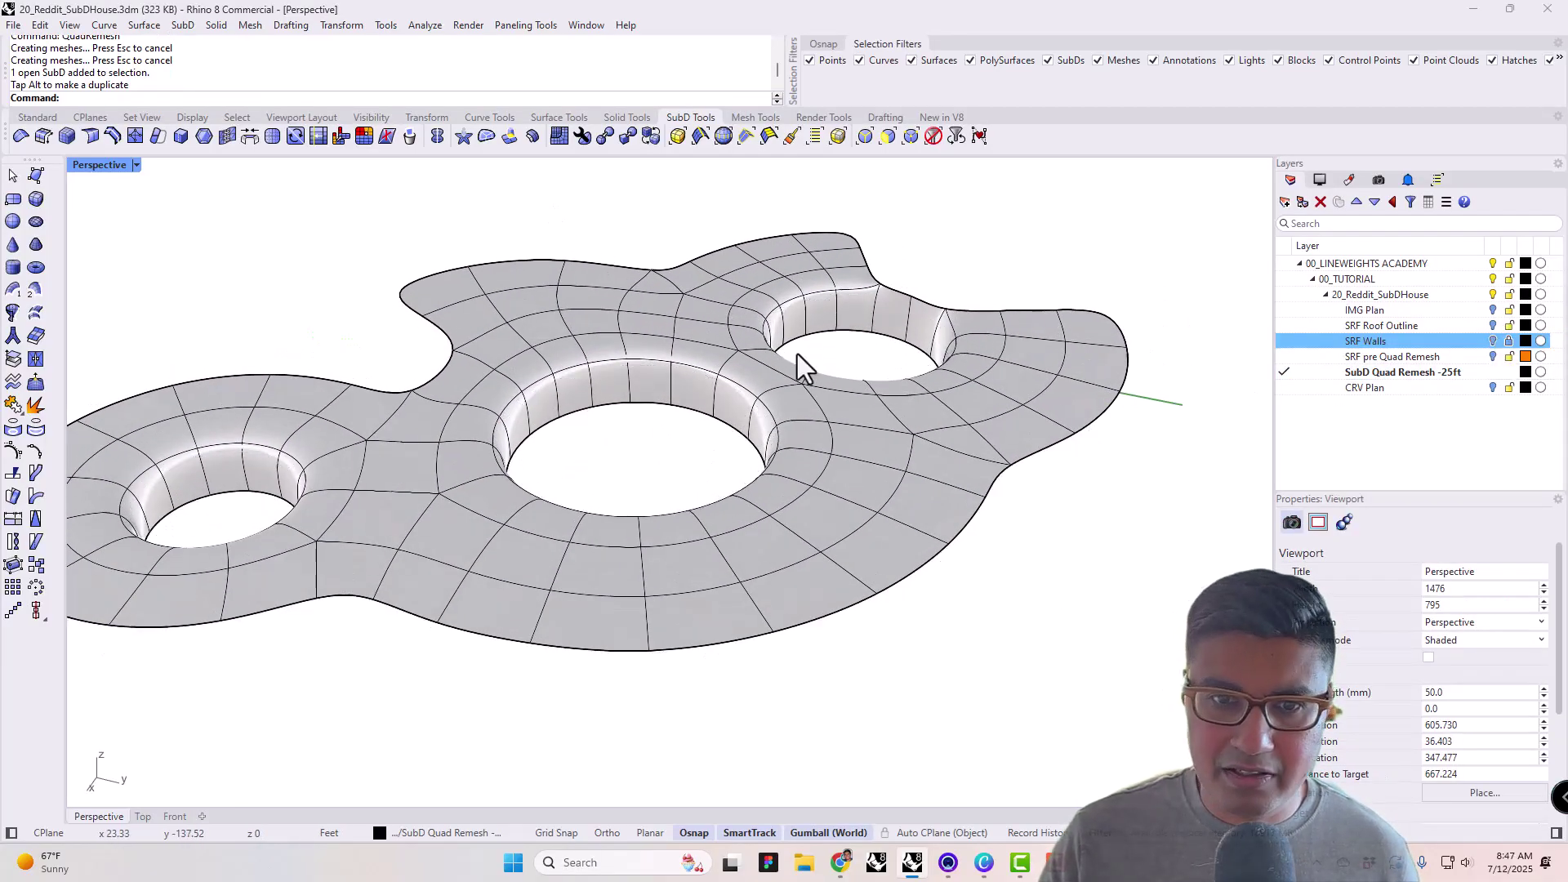
{"action": "right_click_drag", "start_coordinate": [797, 355], "coordinate": [563, 380]}
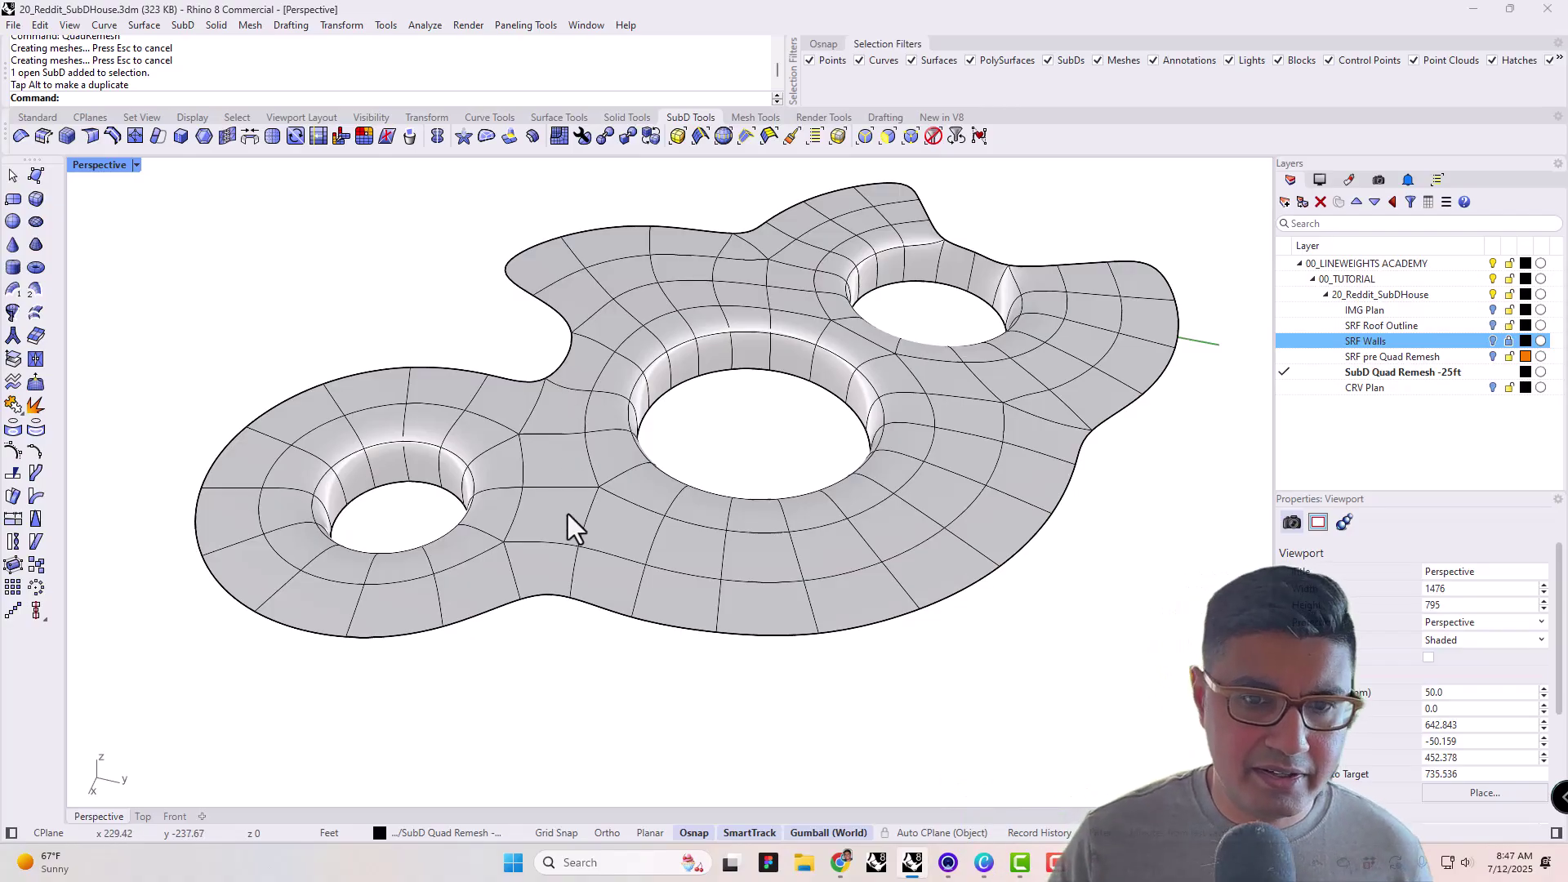
- Select the whole SubD roof, raise it a little further along Z, and deselect it
{"action": "right_click_drag", "start_coordinate": [567, 518], "coordinate": [613, 518]}
{"action": "left_click", "coordinate": [776, 368]}
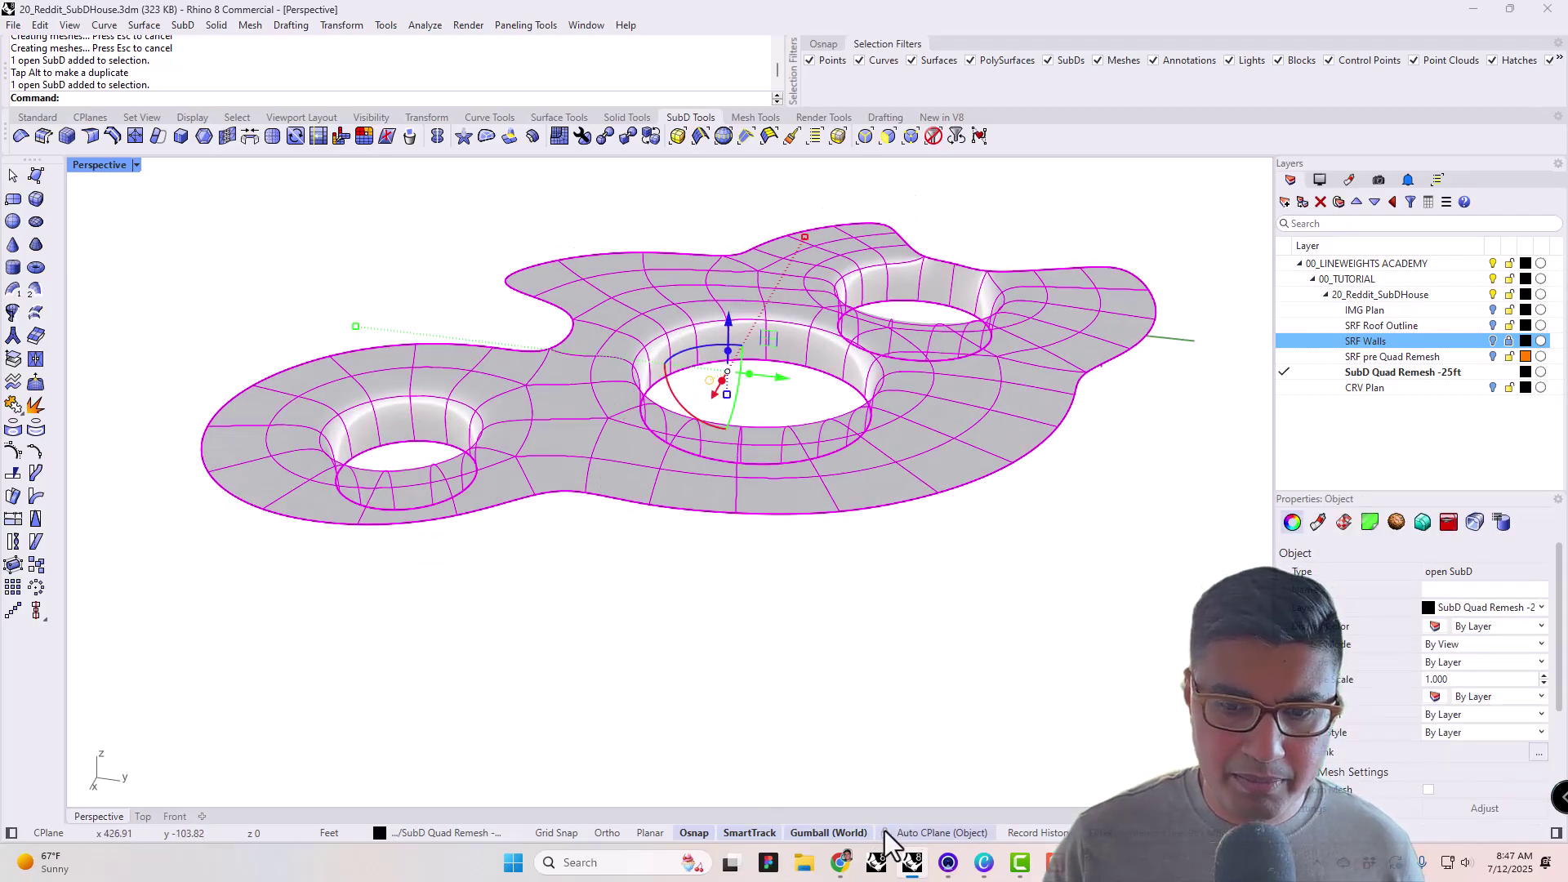
{"action": "left_click_drag", "start_coordinate": [734, 319], "coordinate": [719, 378]}
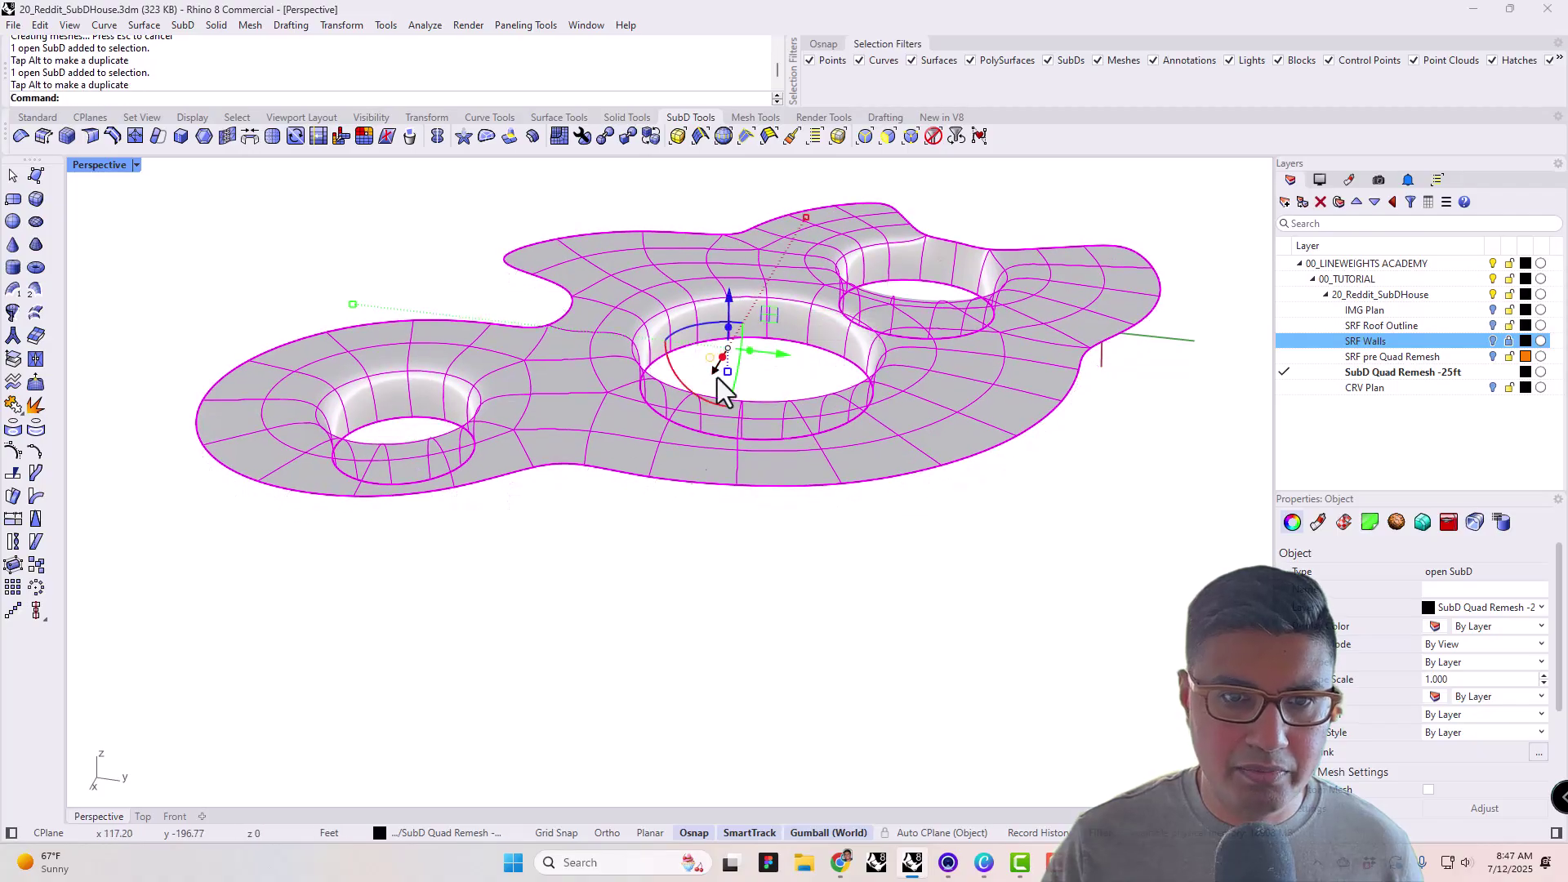
{"action": "left_click", "coordinate": [582, 483]}
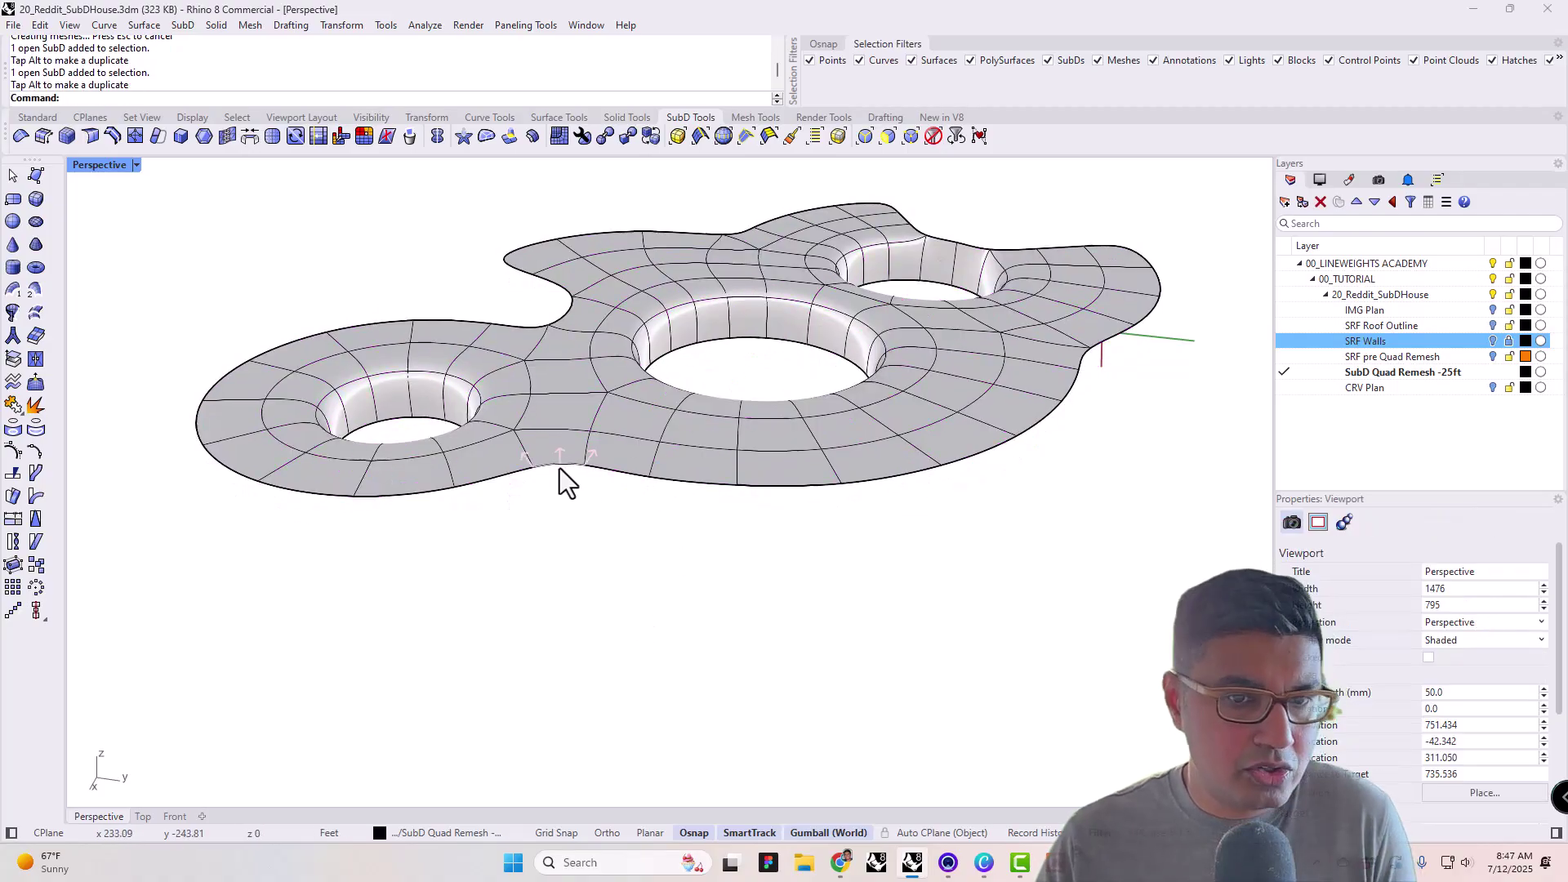
- Select the complete outer perimeter edge loop of the SubD roof, lower it in Z to slope the rim downward, and deselect it
{"action": "left_click", "coordinate": [561, 469], "text": "ctrl+shift"}
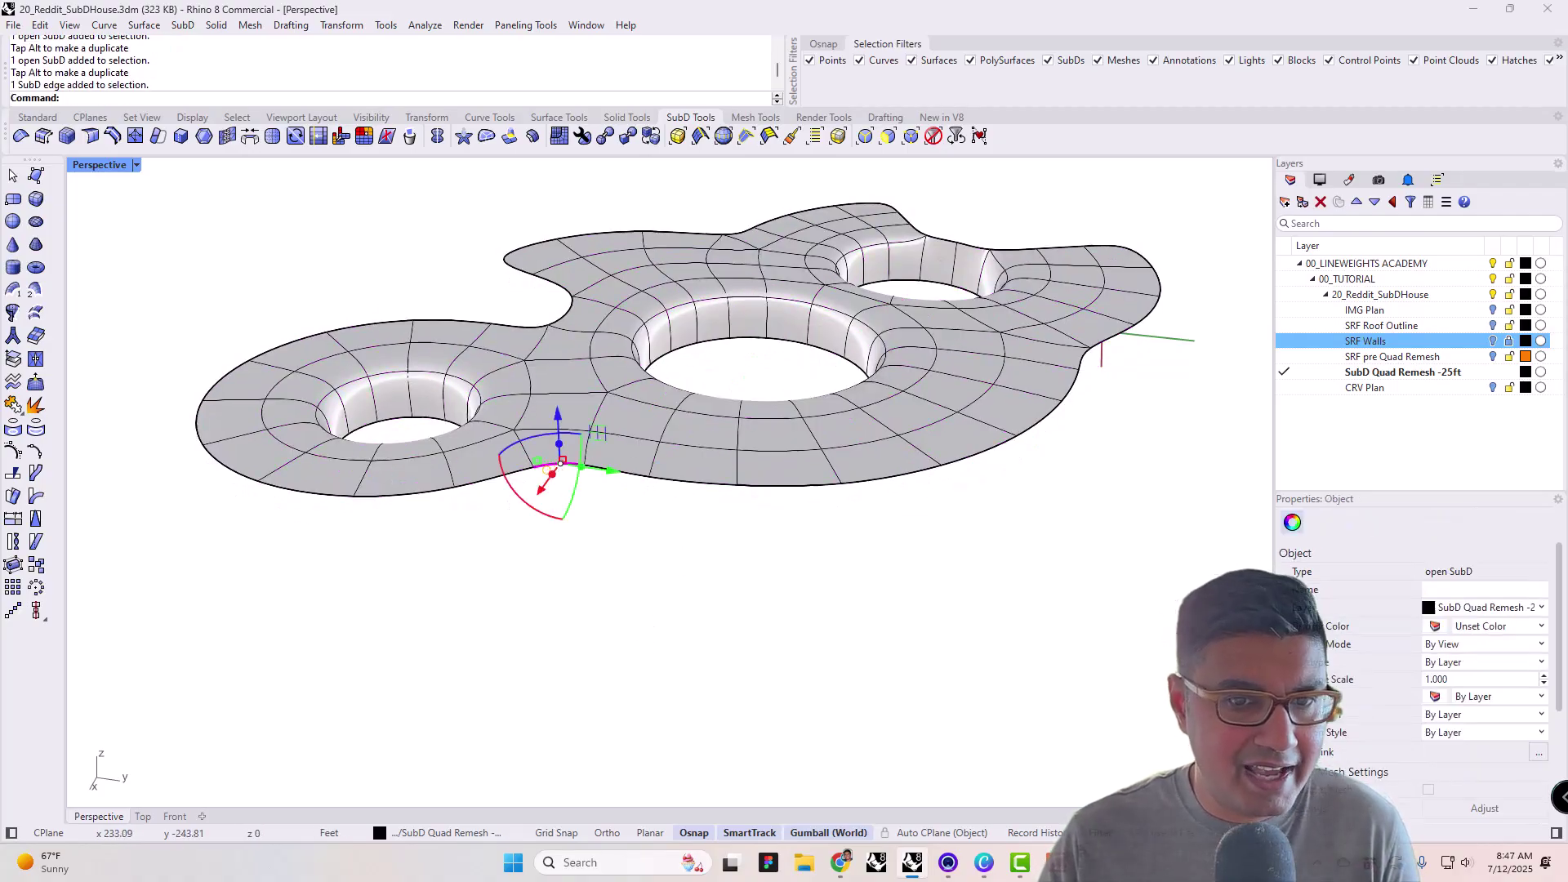
{"action": "scroll", "coordinate": [546, 472], "scroll_direction": "up", "scroll_amount": 3}
{"action": "left_click", "coordinate": [527, 493]}
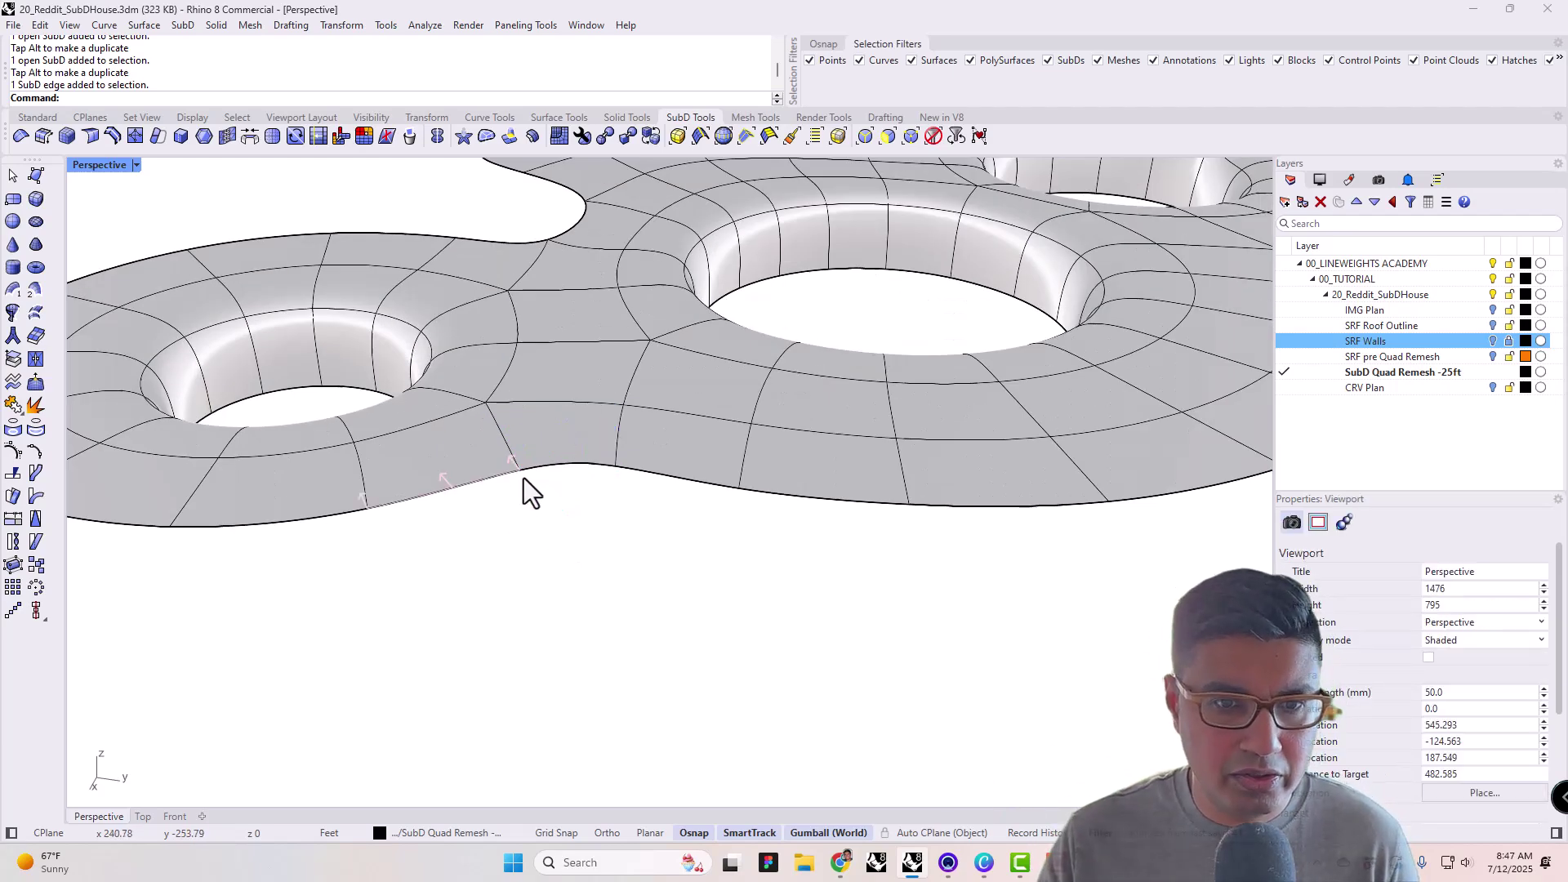
{"action": "double_click", "coordinate": [537, 471], "text": "ctrl+shift"}
{"action": "scroll", "coordinate": [540, 470], "scroll_direction": "down", "scroll_amount": 3}
{"action": "scroll", "coordinate": [539, 469], "scroll_direction": "down", "scroll_amount": 2}
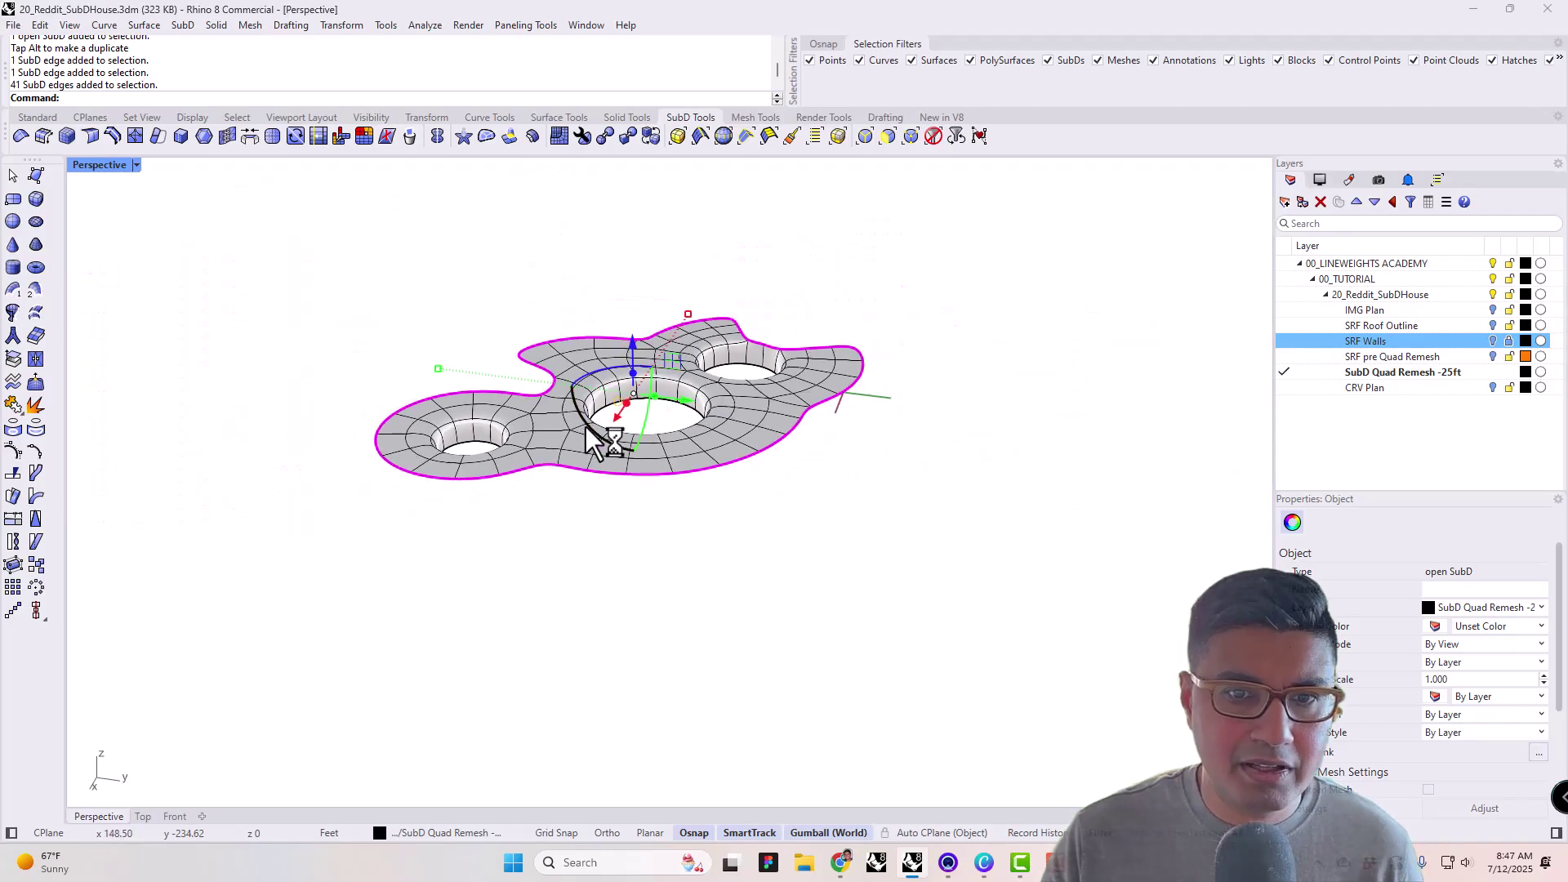
{"action": "right_click_drag", "start_coordinate": [589, 424], "coordinate": [622, 353]}
{"action": "left_click_drag", "start_coordinate": [633, 332], "coordinate": [660, 538]}
{"action": "key", "text": "Escape"}
- Preview the sloped roof in Rendered display mode and return the view to Shaded
{"action": "mouse_move", "coordinate": [660, 538]}
{"action": "right_mouse_down"}
{"action": "mouse_move", "coordinate": [735, 473]}
{"action": "mouse_move", "coordinate": [742, 532]}
{"action": "mouse_move", "coordinate": [725, 445]}
{"action": "mouse_move", "coordinate": [704, 464]}
{"action": "mouse_move", "coordinate": [640, 424]}
{"action": "mouse_move", "coordinate": [617, 444]}
{"action": "mouse_move", "coordinate": [679, 464]}
{"action": "right_mouse_up"}
{"action": "key", "text": "ctrl+alt+r"}
{"action": "key", "text": "ctrl+alt+s"}
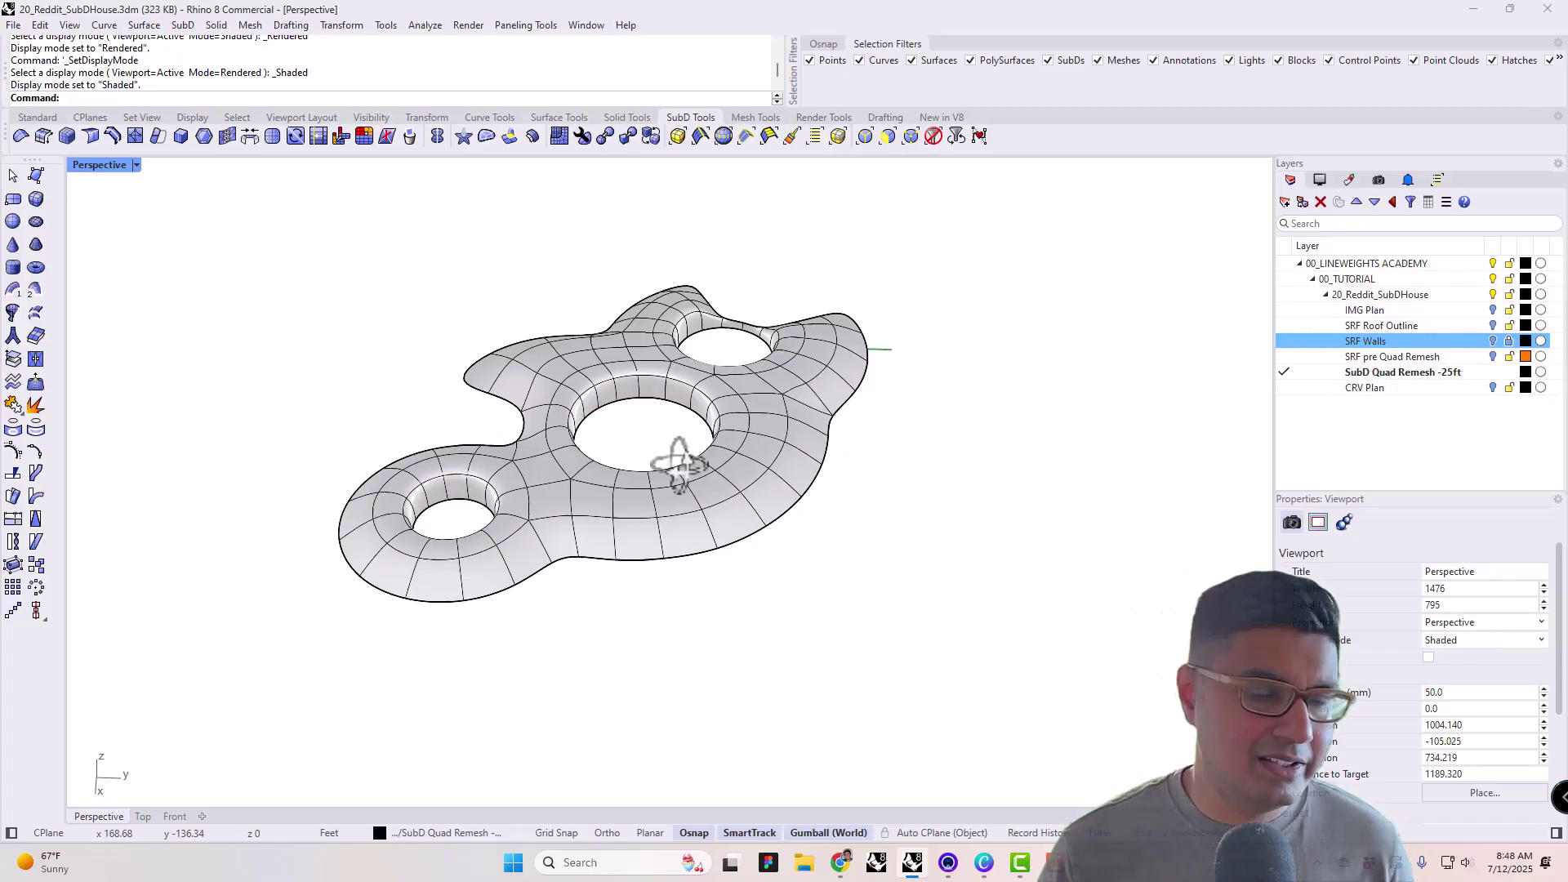
{"action": "right_click_drag", "start_coordinate": [625, 462], "coordinate": [596, 436]}
{"action": "left_click", "coordinate": [595, 436]}
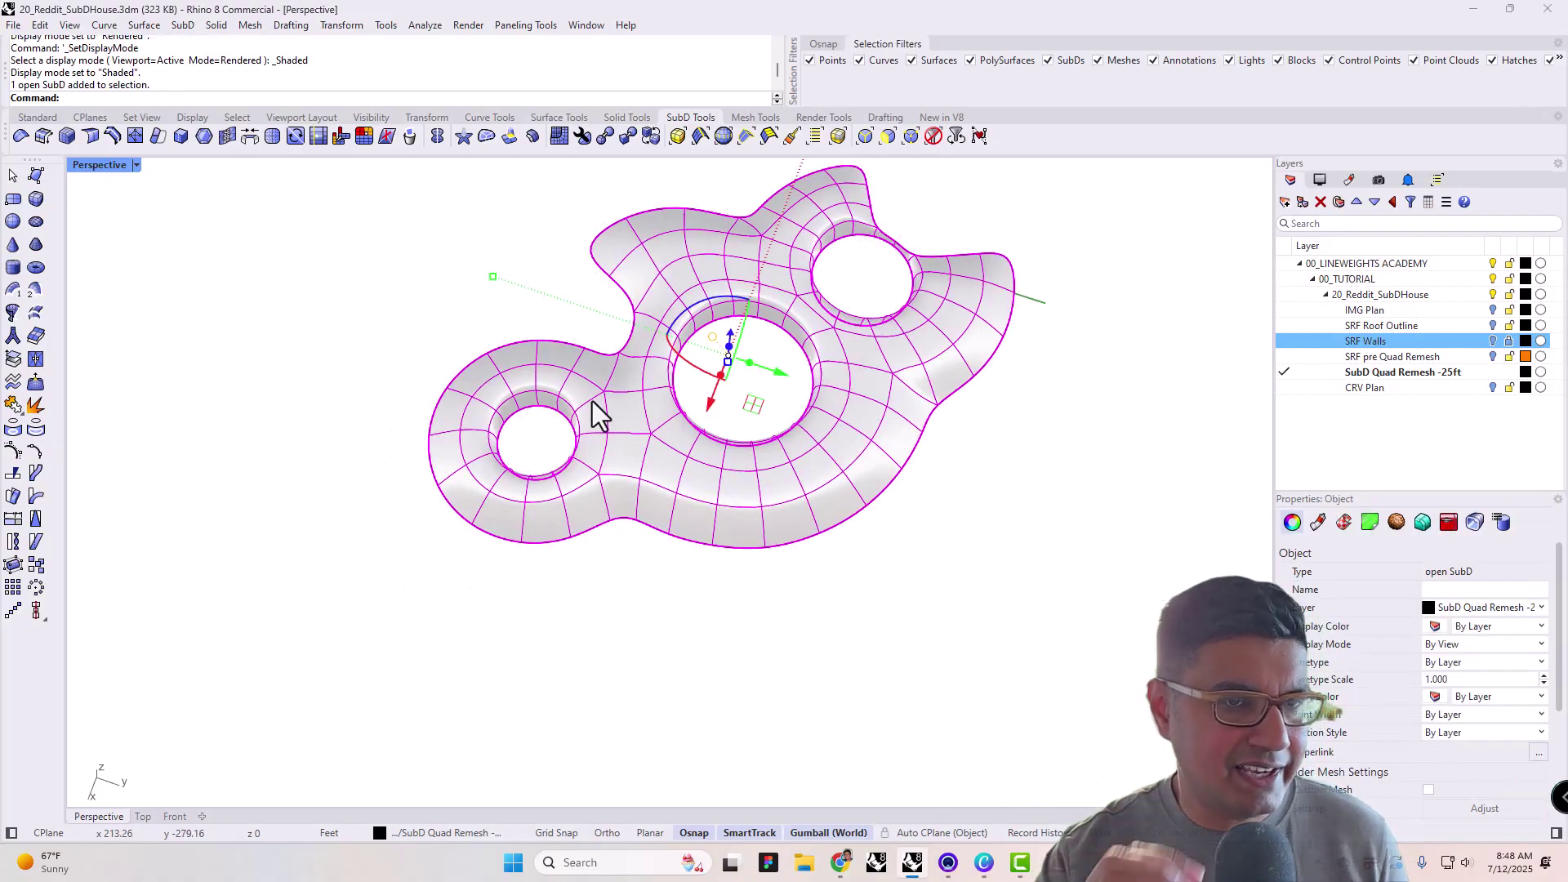
{"action": "left_click", "coordinate": [559, 301]}
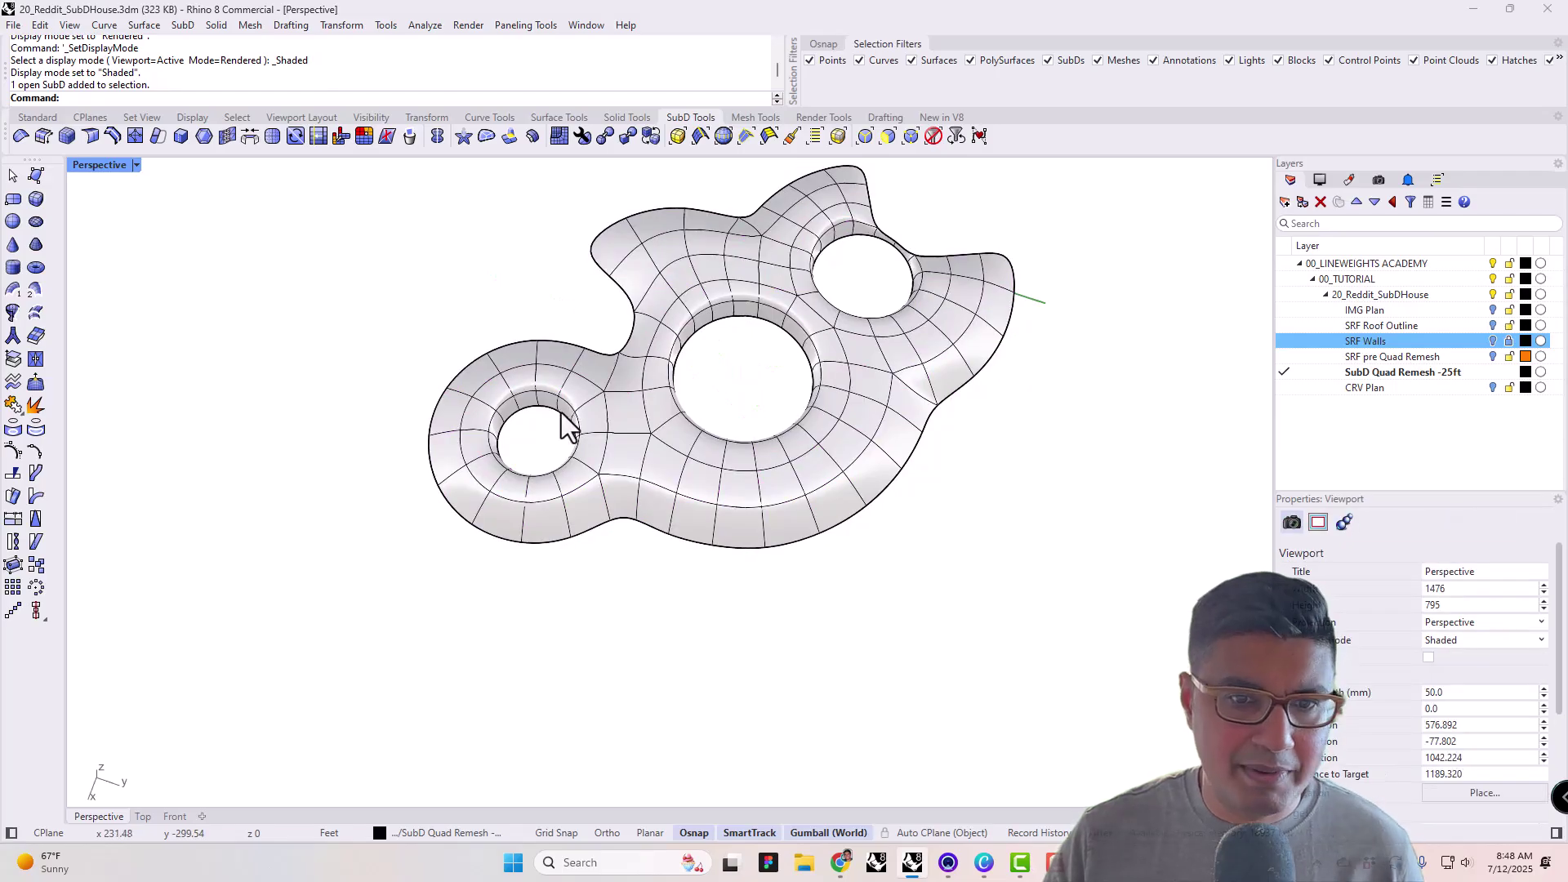
{"action": "left_click_drag", "start_coordinate": [583, 553], "coordinate": [356, 326]}
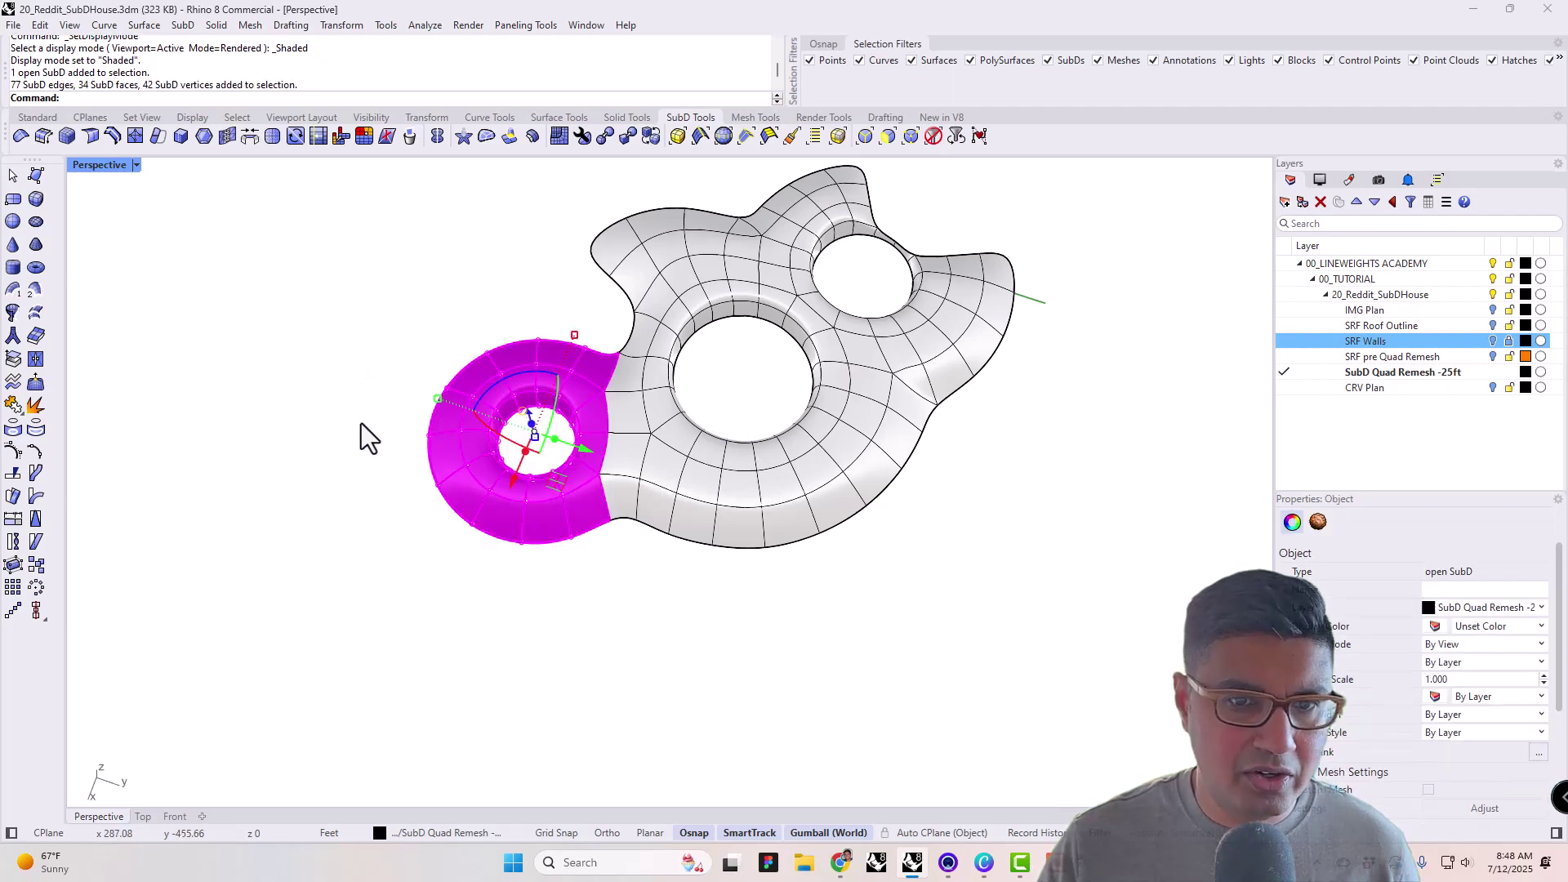
{"action": "right_click_drag", "start_coordinate": [361, 425], "coordinate": [463, 431]}
{"action": "key", "text": "Escape"}
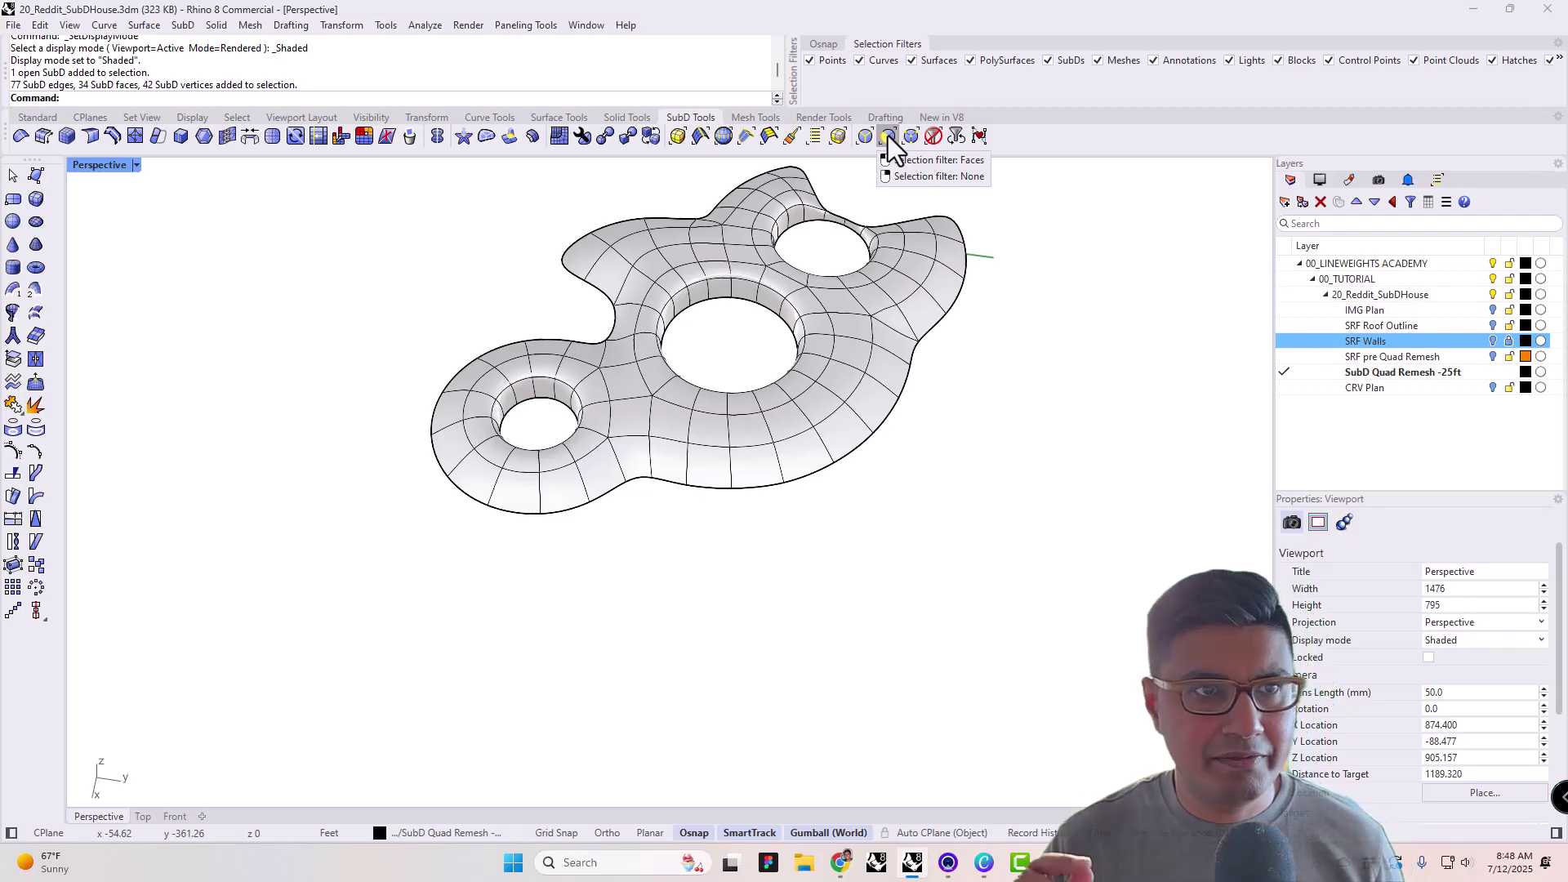
- Restrict the selection filter to SubD faces only
{"action": "scroll", "coordinate": [833, 466], "scroll_direction": "up", "scroll_amount": 6}
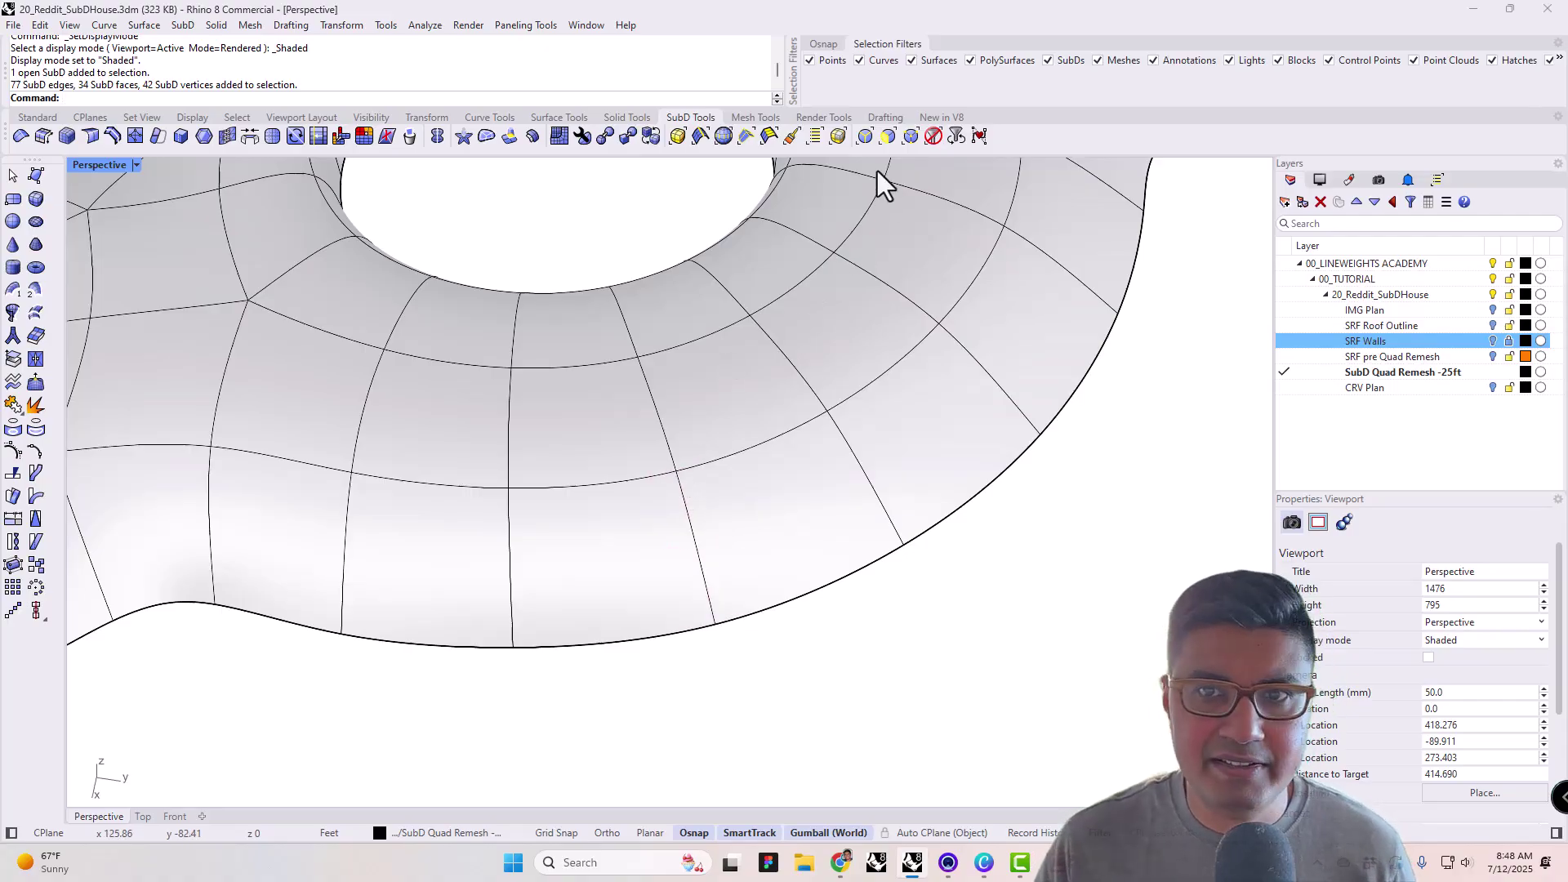
{"action": "left_click", "coordinate": [890, 137]}
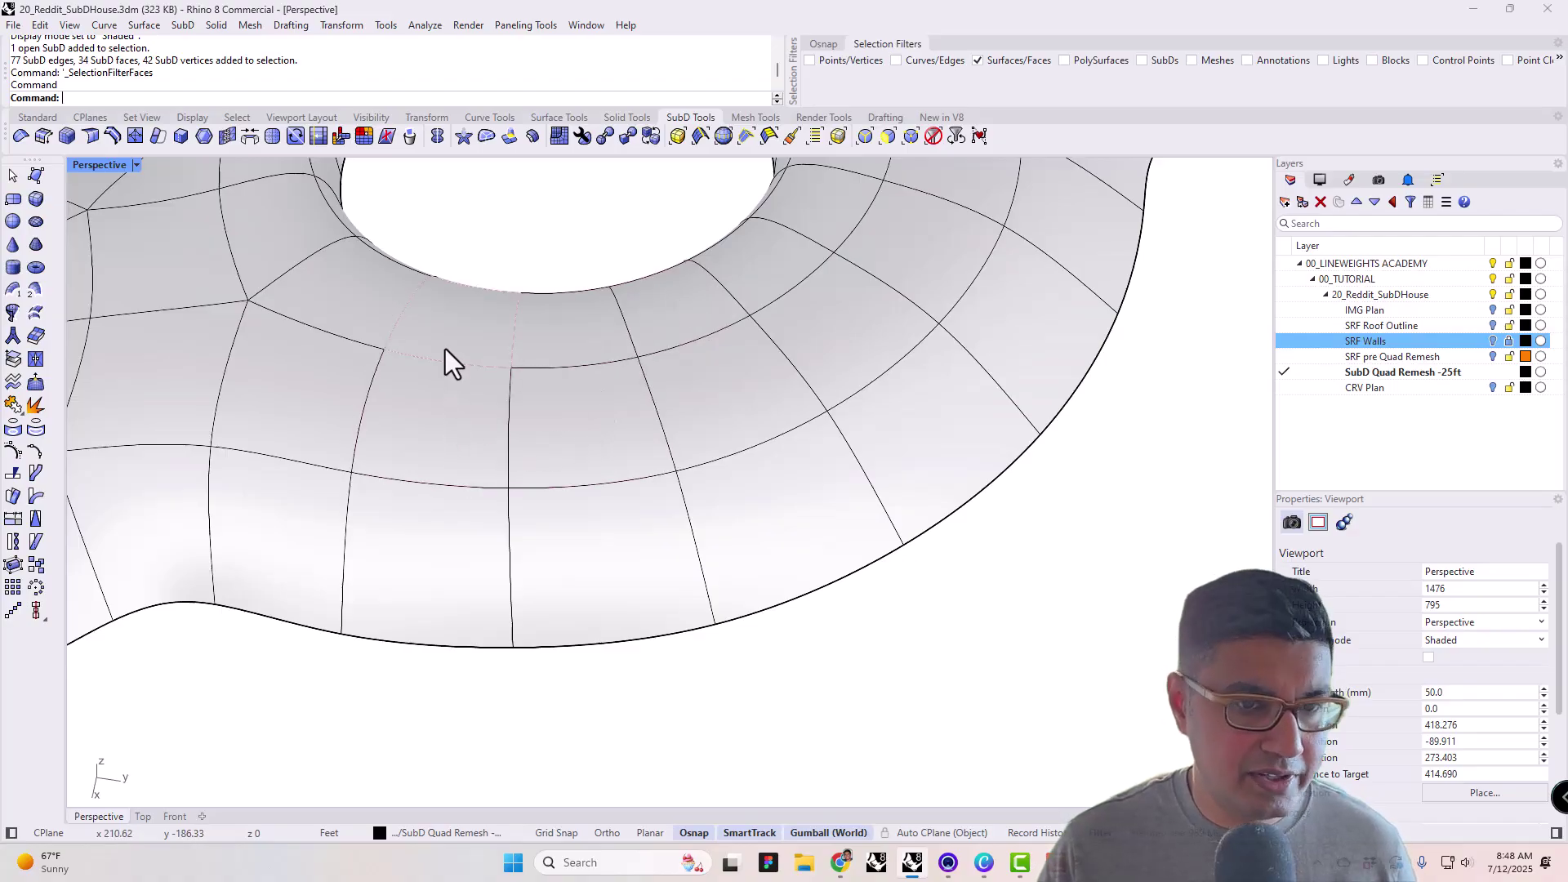
{"action": "scroll", "coordinate": [444, 349], "scroll_direction": "down", "scroll_amount": 2}
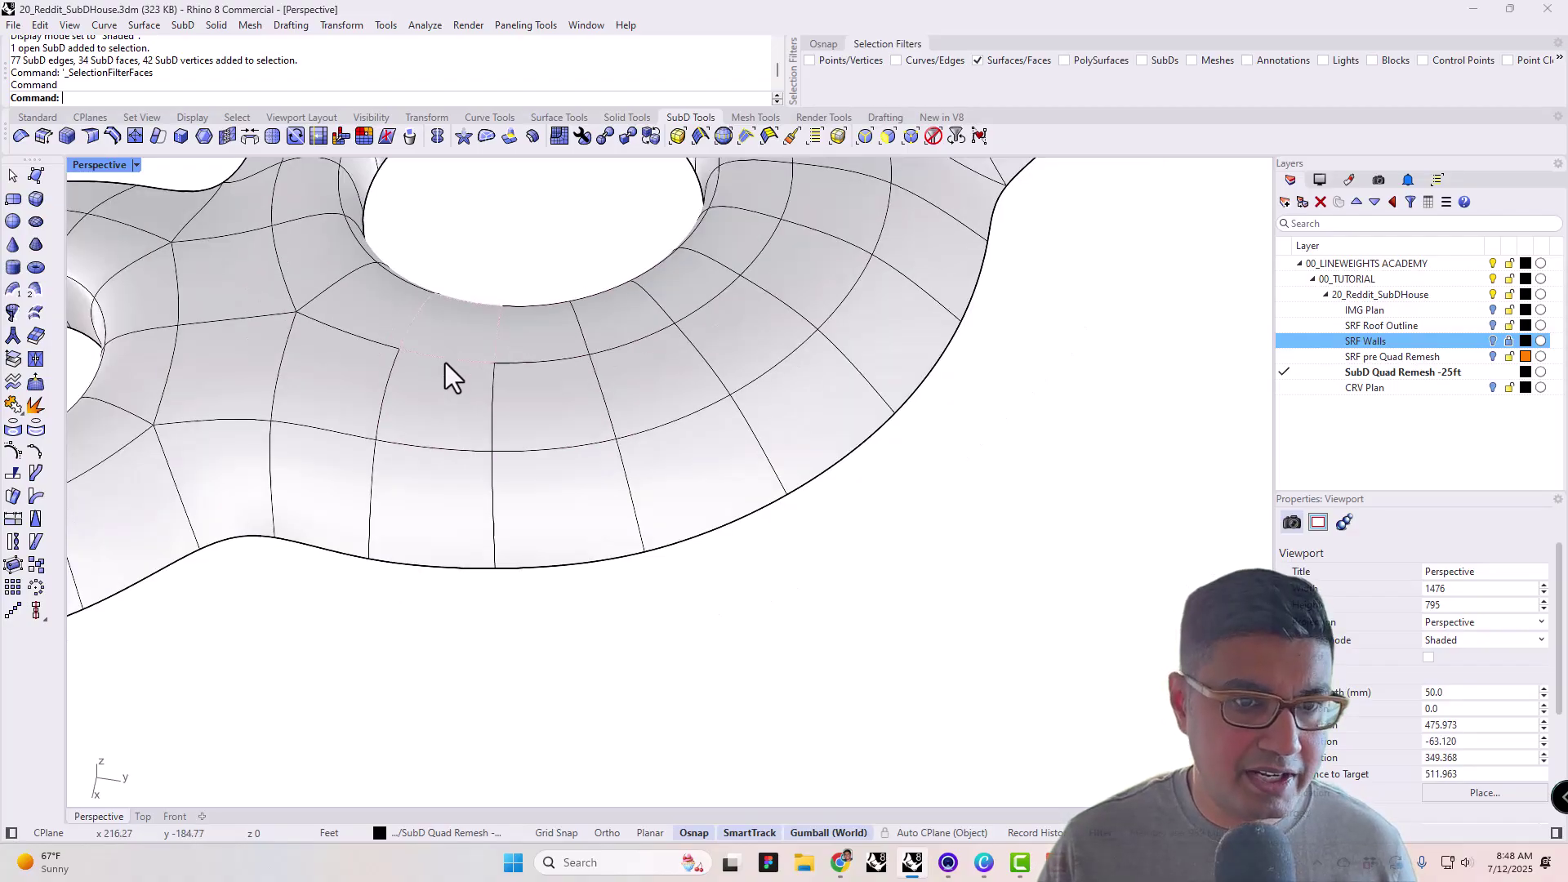
{"action": "right_click", "coordinate": [890, 139]}
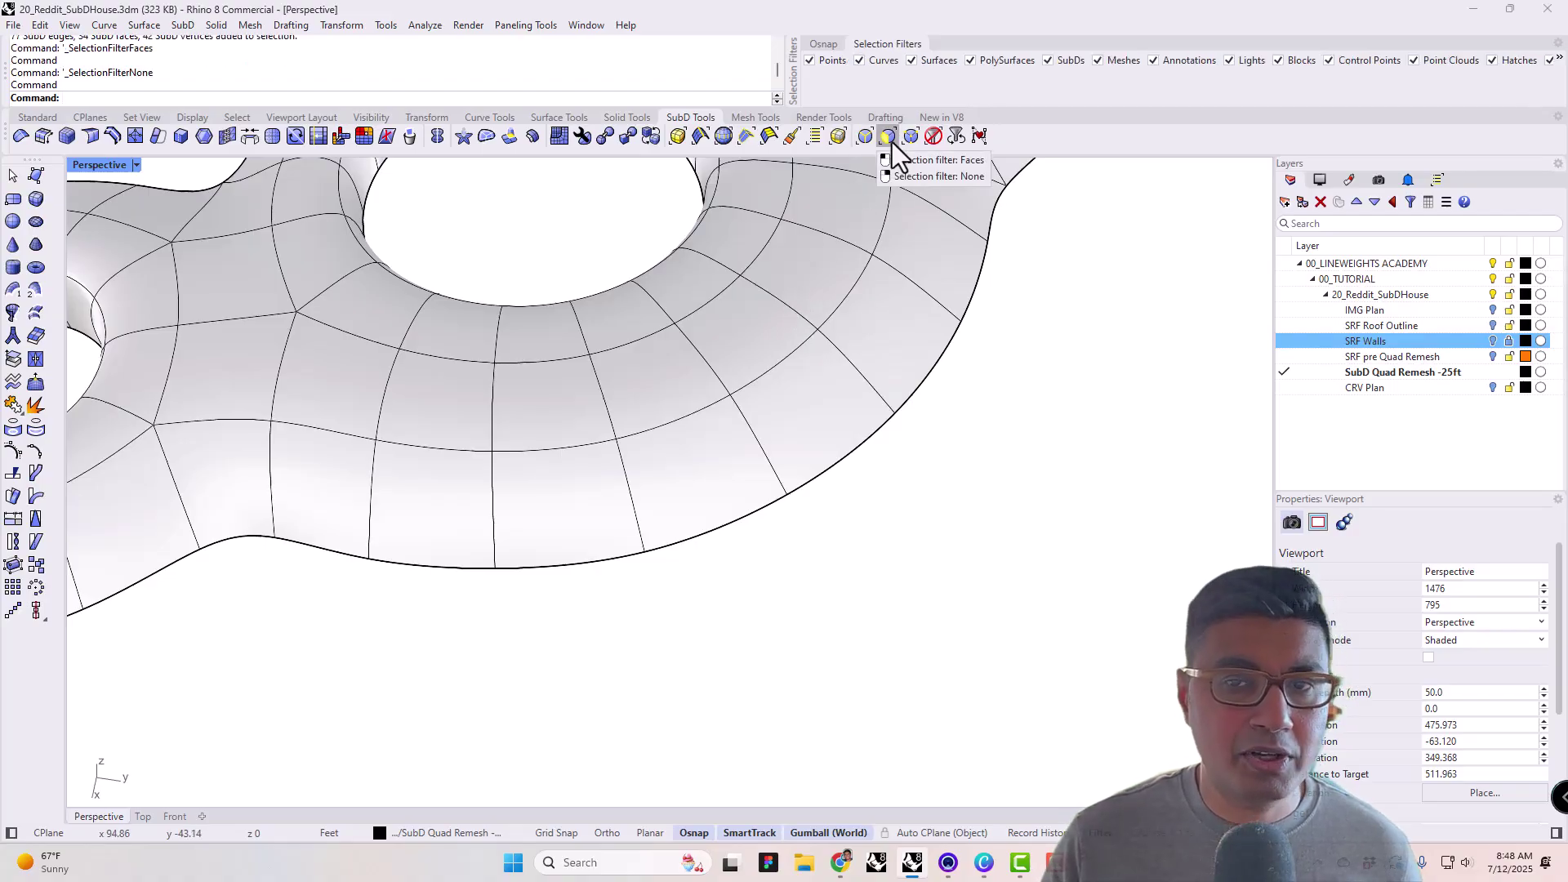
{"action": "left_click", "coordinate": [890, 140]}
- Select the faces around the smallest roof opening and bring up the Named Selections list
{"action": "scroll", "coordinate": [760, 232], "scroll_direction": "down", "scroll_amount": 4}
{"action": "right_click_drag", "start_coordinate": [760, 232], "coordinate": [766, 419]}
{"action": "left_click_drag", "start_coordinate": [774, 506], "coordinate": [557, 211]}
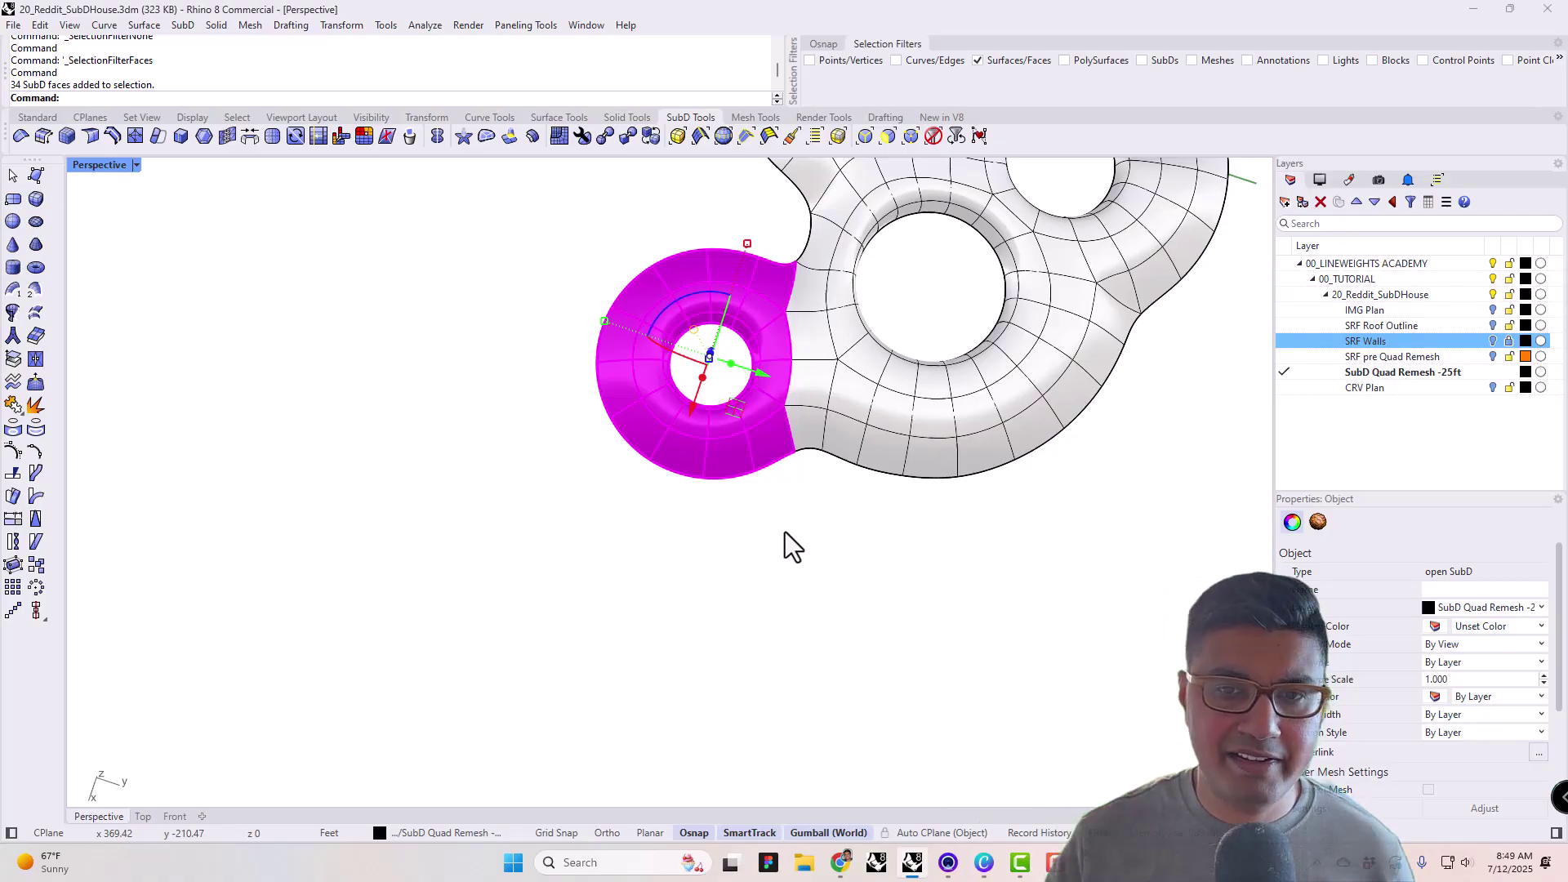
{"action": "right_click_drag", "start_coordinate": [841, 551], "coordinate": [1041, 380]}
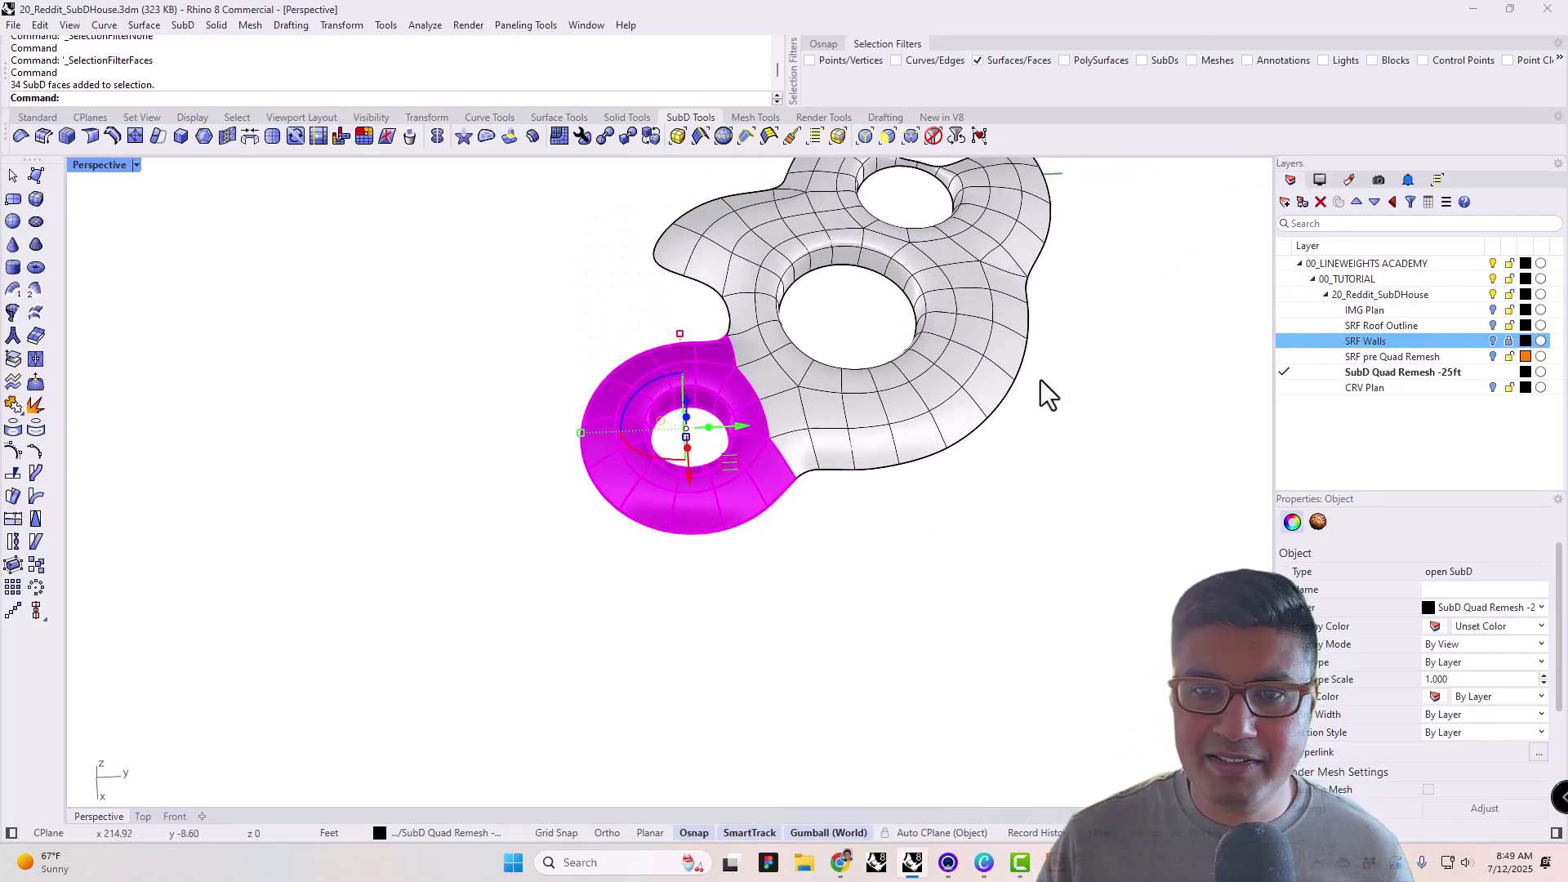
{"action": "left_click", "coordinate": [1438, 181]}
{"action": "left_click", "coordinate": [1435, 181]}
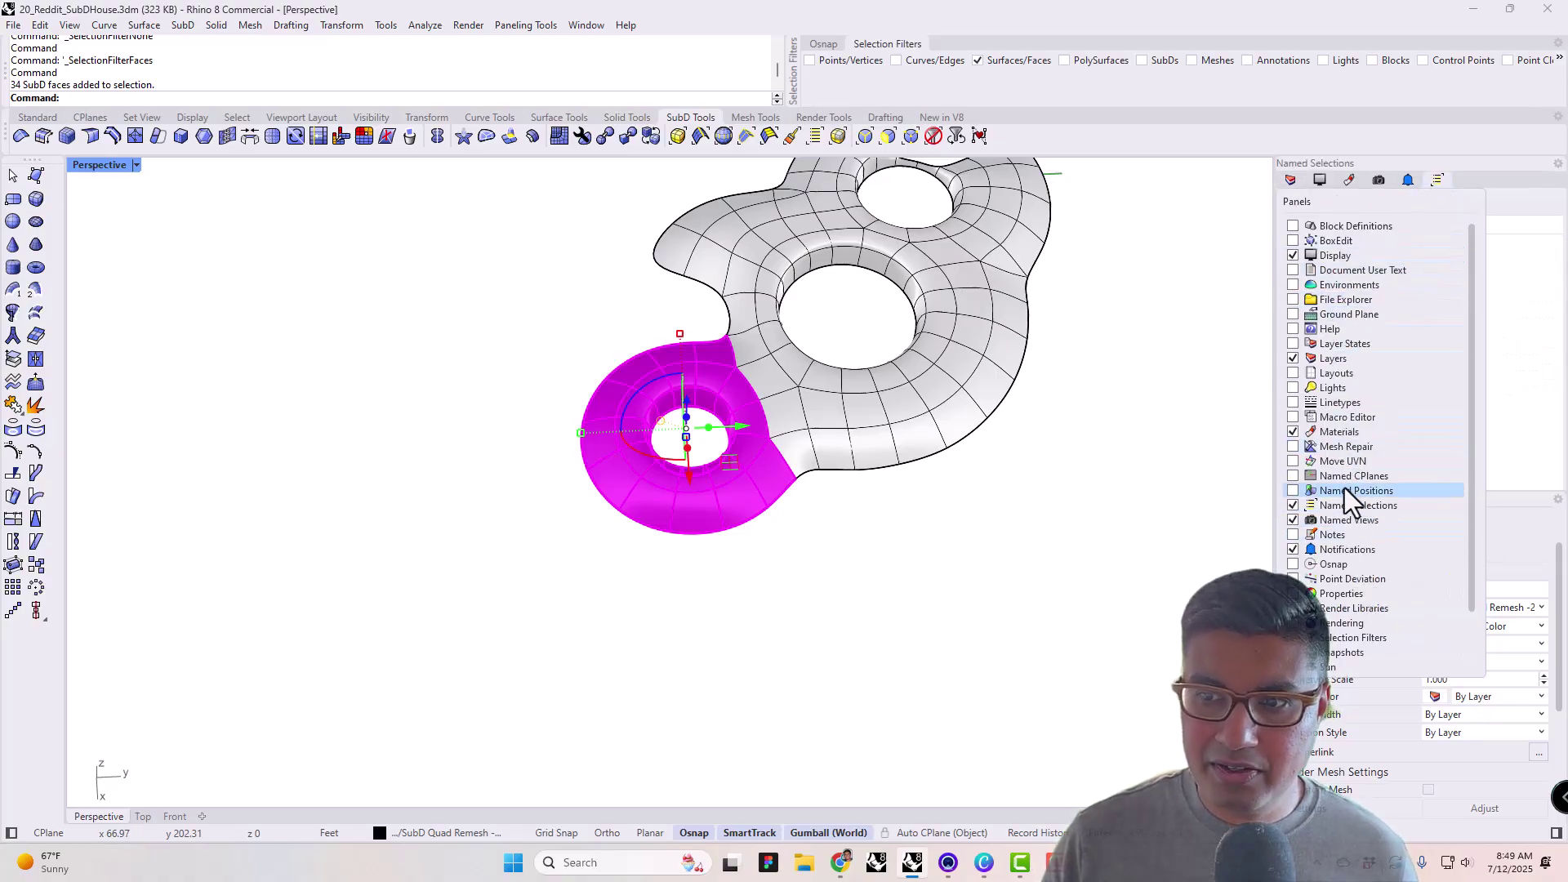
{"action": "left_click", "coordinate": [1183, 354]}
- Select all faces surrounding the smallest roof opening again and save them as the named selection "Garden 1 - small"
{"action": "right_click_drag", "start_coordinate": [585, 639], "coordinate": [737, 606]}
{"action": "left_click_drag", "start_coordinate": [726, 585], "coordinate": [601, 338]}
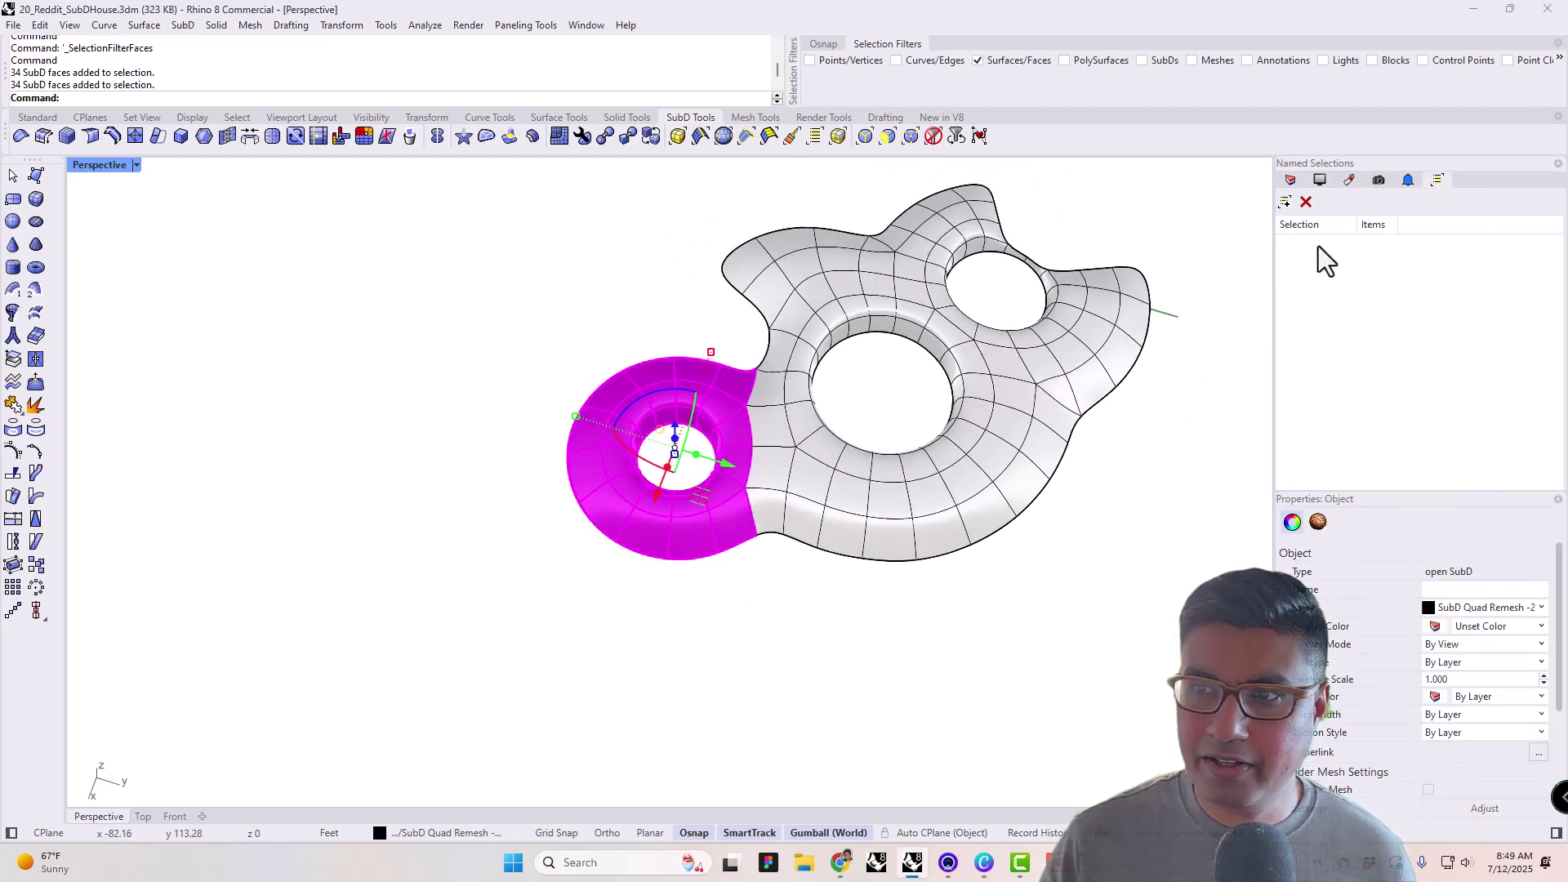
{"action": "left_click", "coordinate": [1287, 202]}
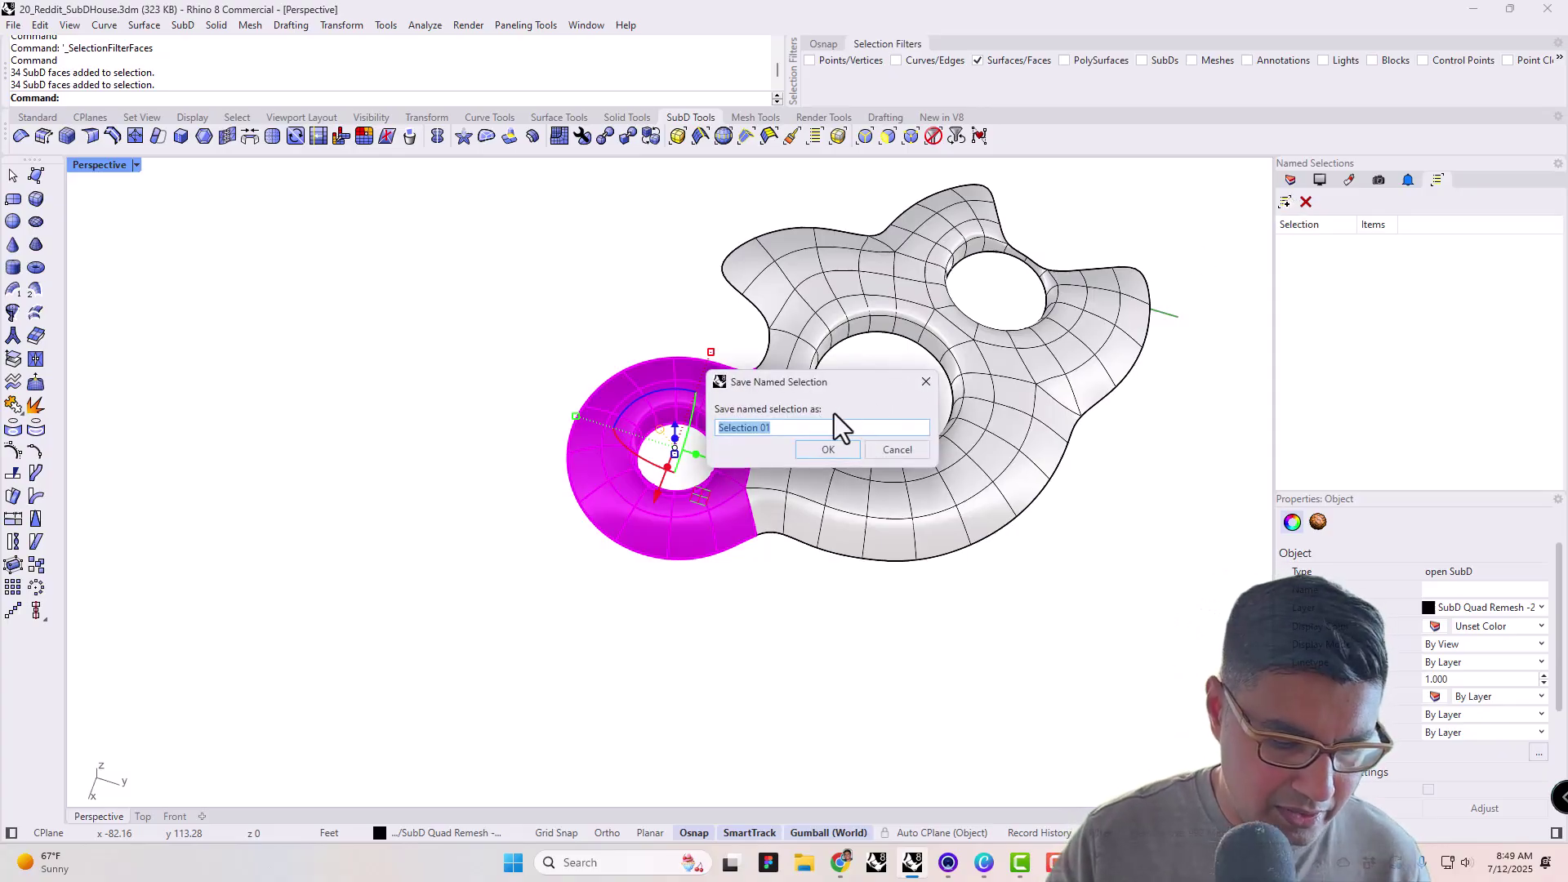
{"action": "type", "text": "Garden 1"}
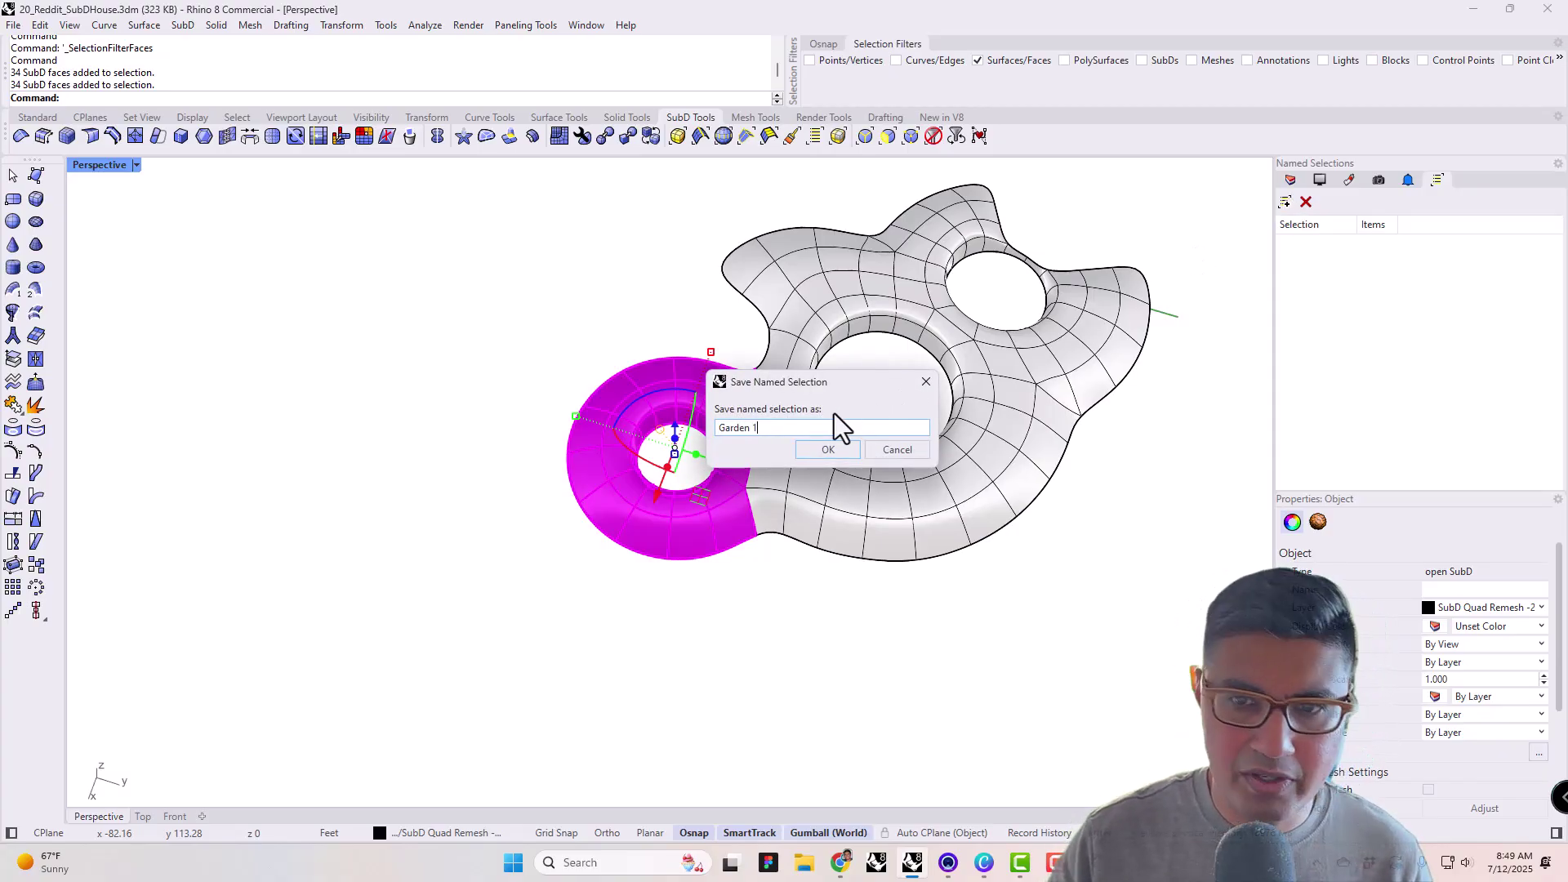
{"action": "type", "text": " - small"}
{"action": "key", "text": "Return"}
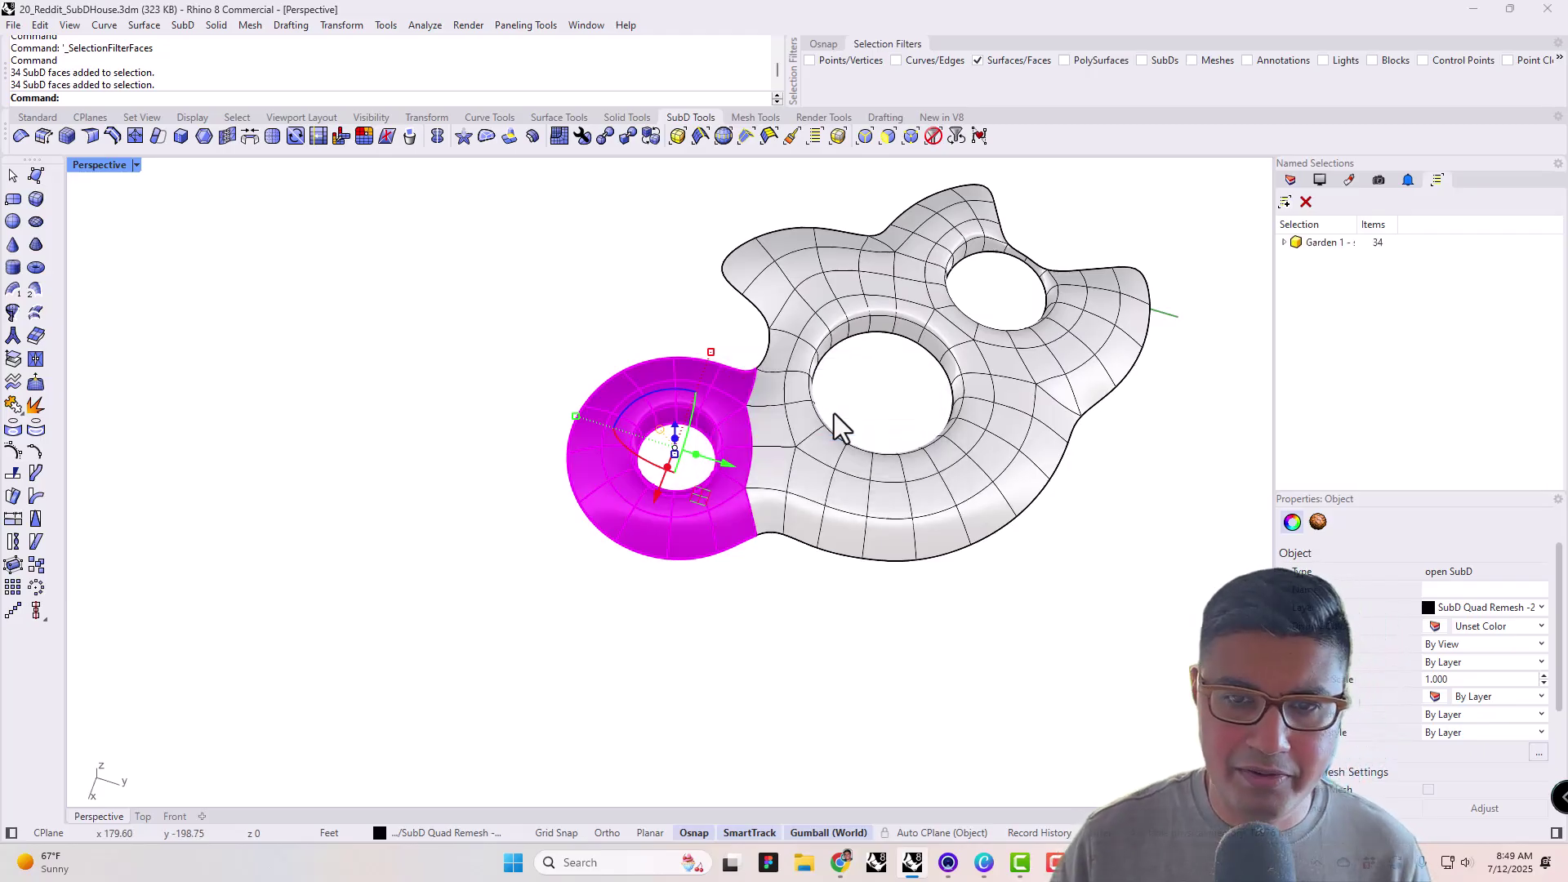
- Clear the selection, recall the Garden 1 named selection, shift its faces slightly along Z, and deselect them
{"action": "left_click", "coordinate": [606, 293]}
{"action": "right_click_drag", "start_coordinate": [801, 475], "coordinate": [766, 394]}
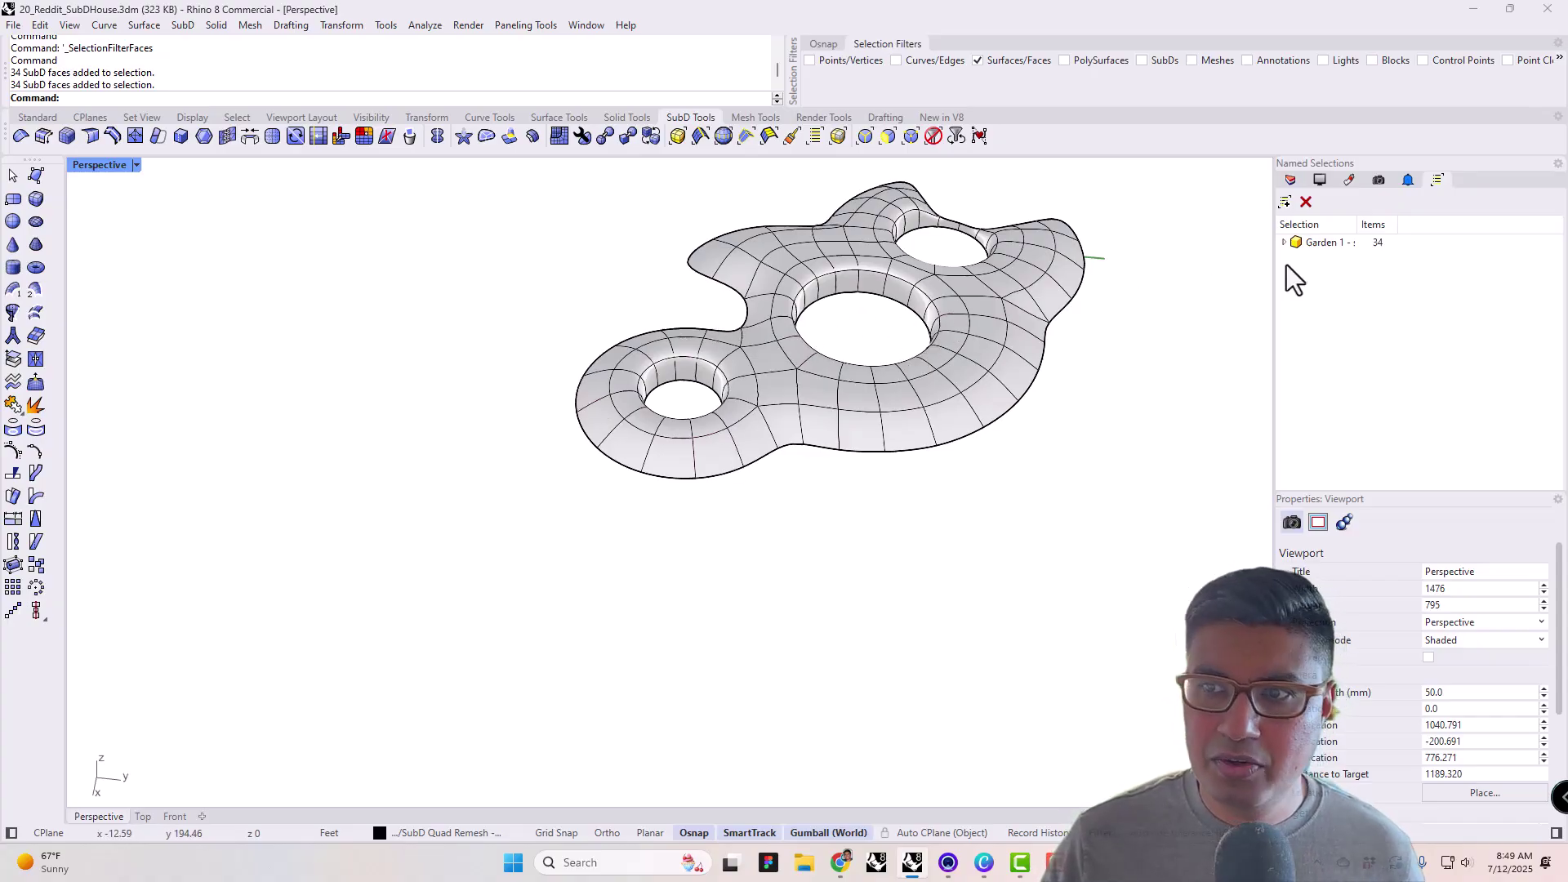
{"action": "left_click", "coordinate": [1316, 245]}
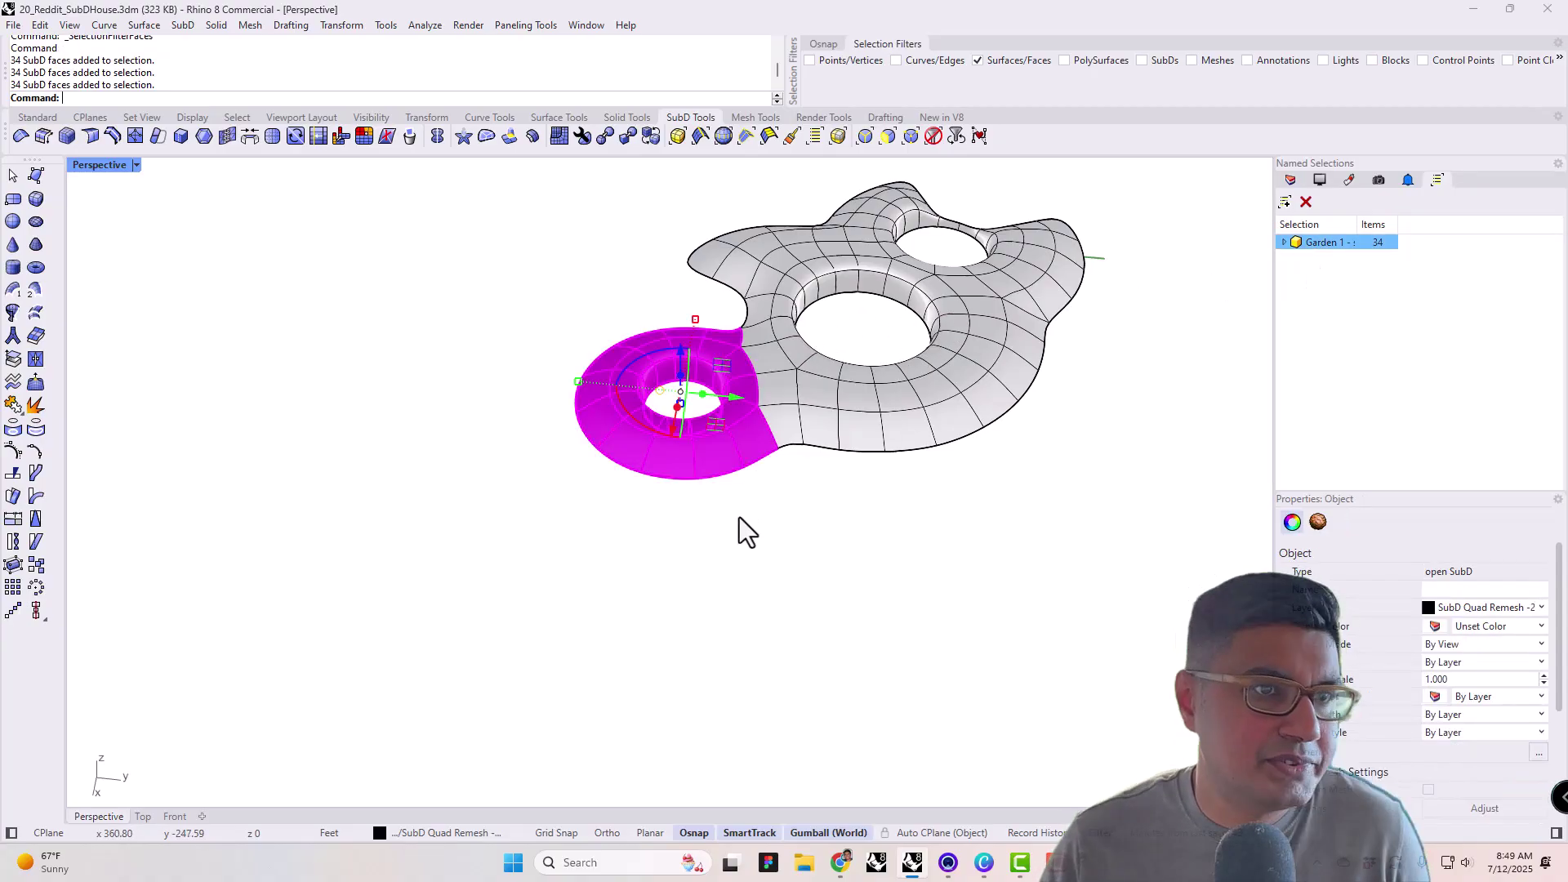
{"action": "right_click_drag", "start_coordinate": [738, 517], "coordinate": [688, 374]}
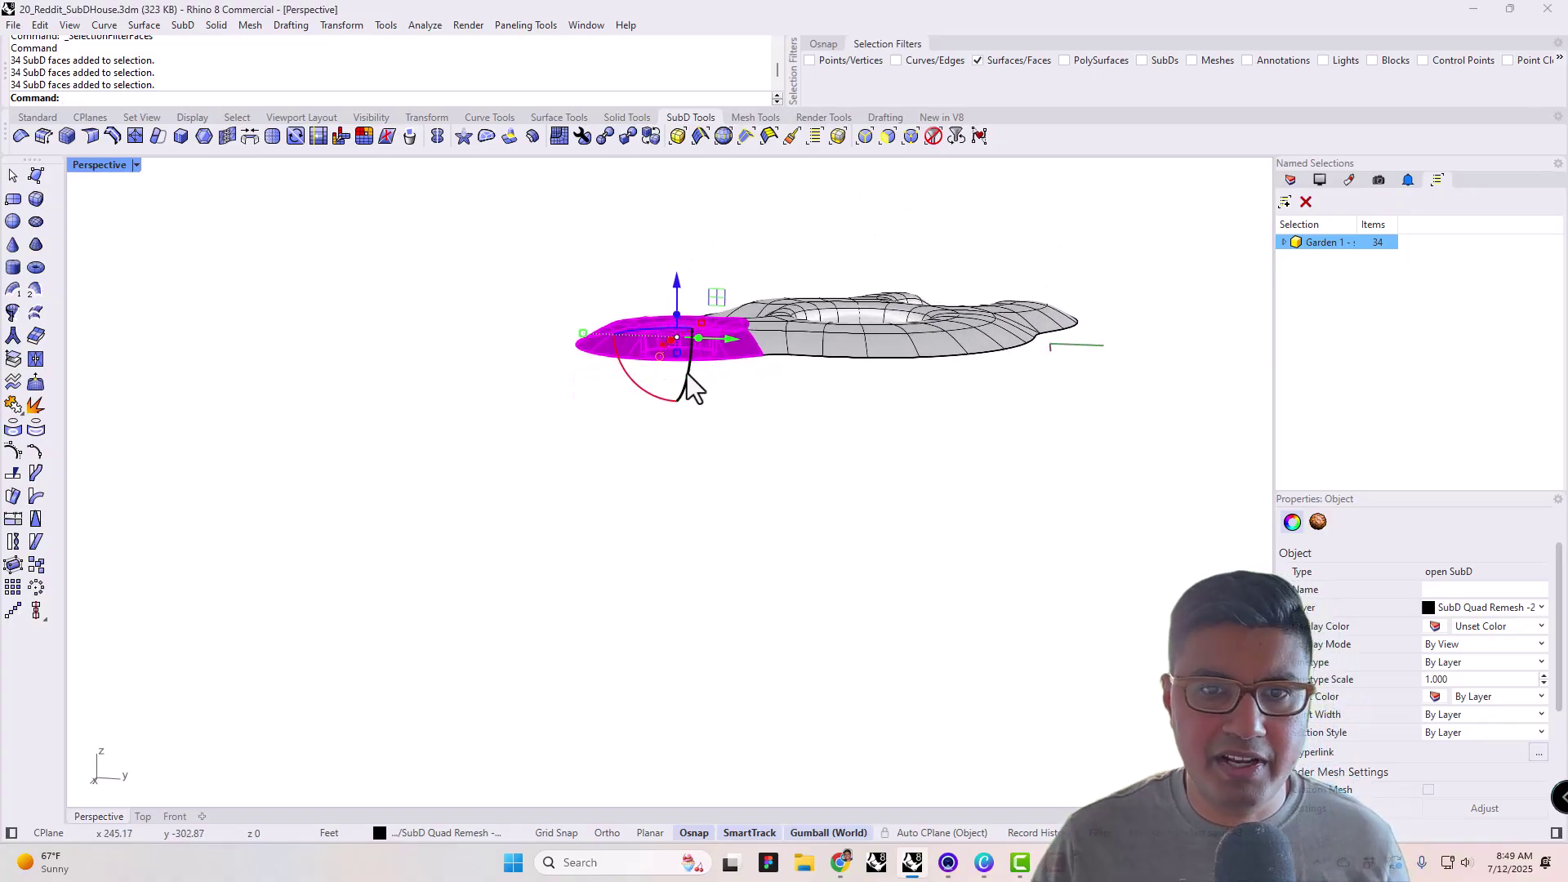
{"action": "left_click_drag", "start_coordinate": [678, 277], "coordinate": [681, 299]}
{"action": "left_click", "coordinate": [674, 252]}
{"action": "right_click_drag", "start_coordinate": [787, 365], "coordinate": [796, 498]}
{"action": "scroll", "coordinate": [690, 430], "scroll_direction": "up", "scroll_amount": 4}
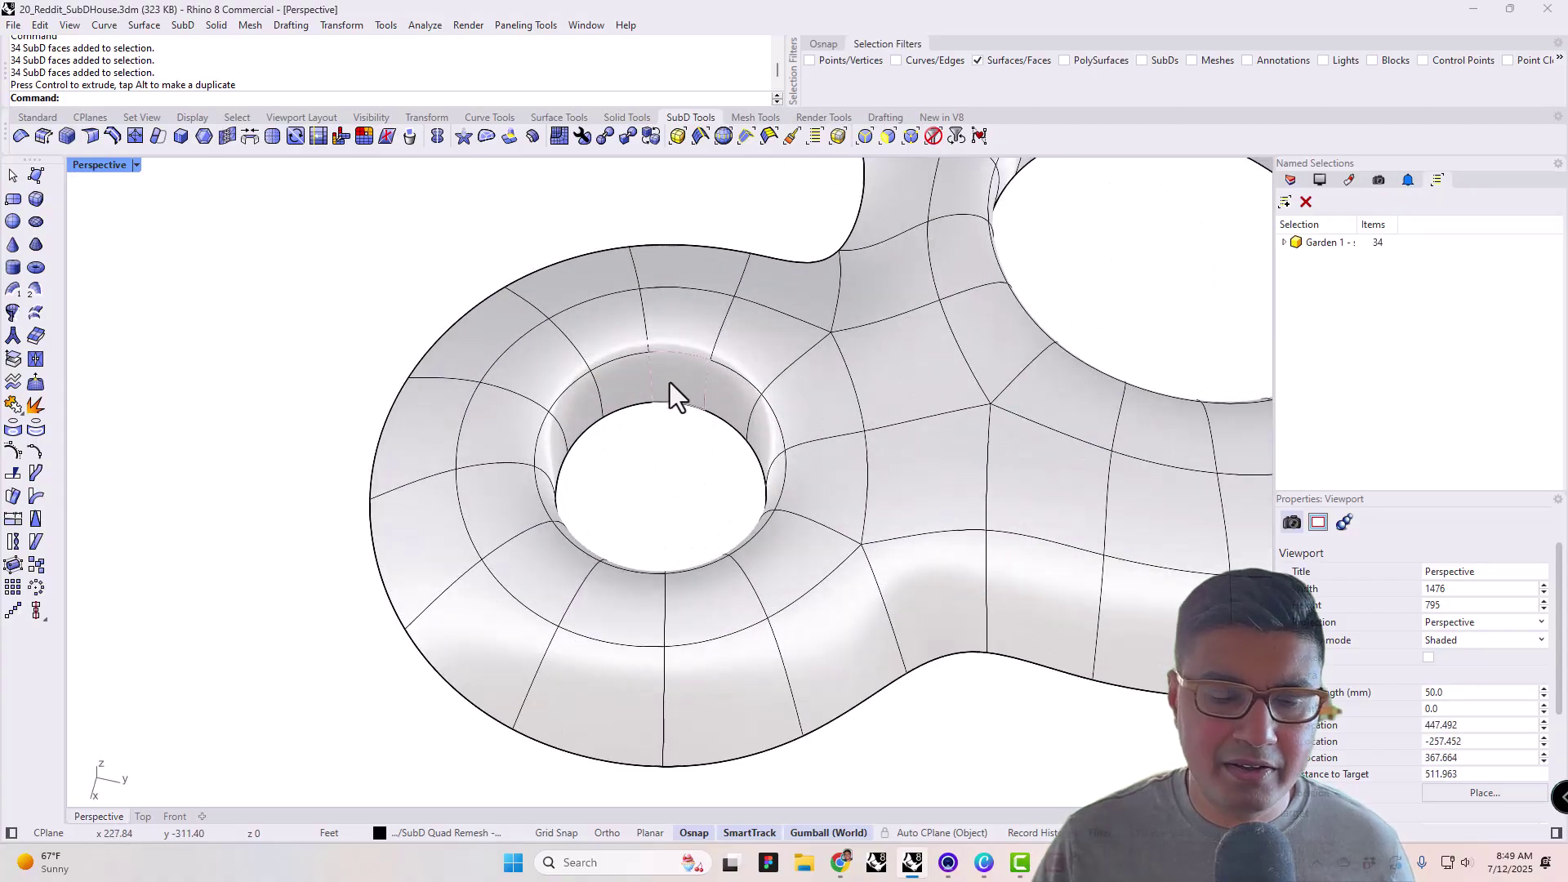
{"action": "right_click_drag", "start_coordinate": [594, 567], "coordinate": [764, 462]}
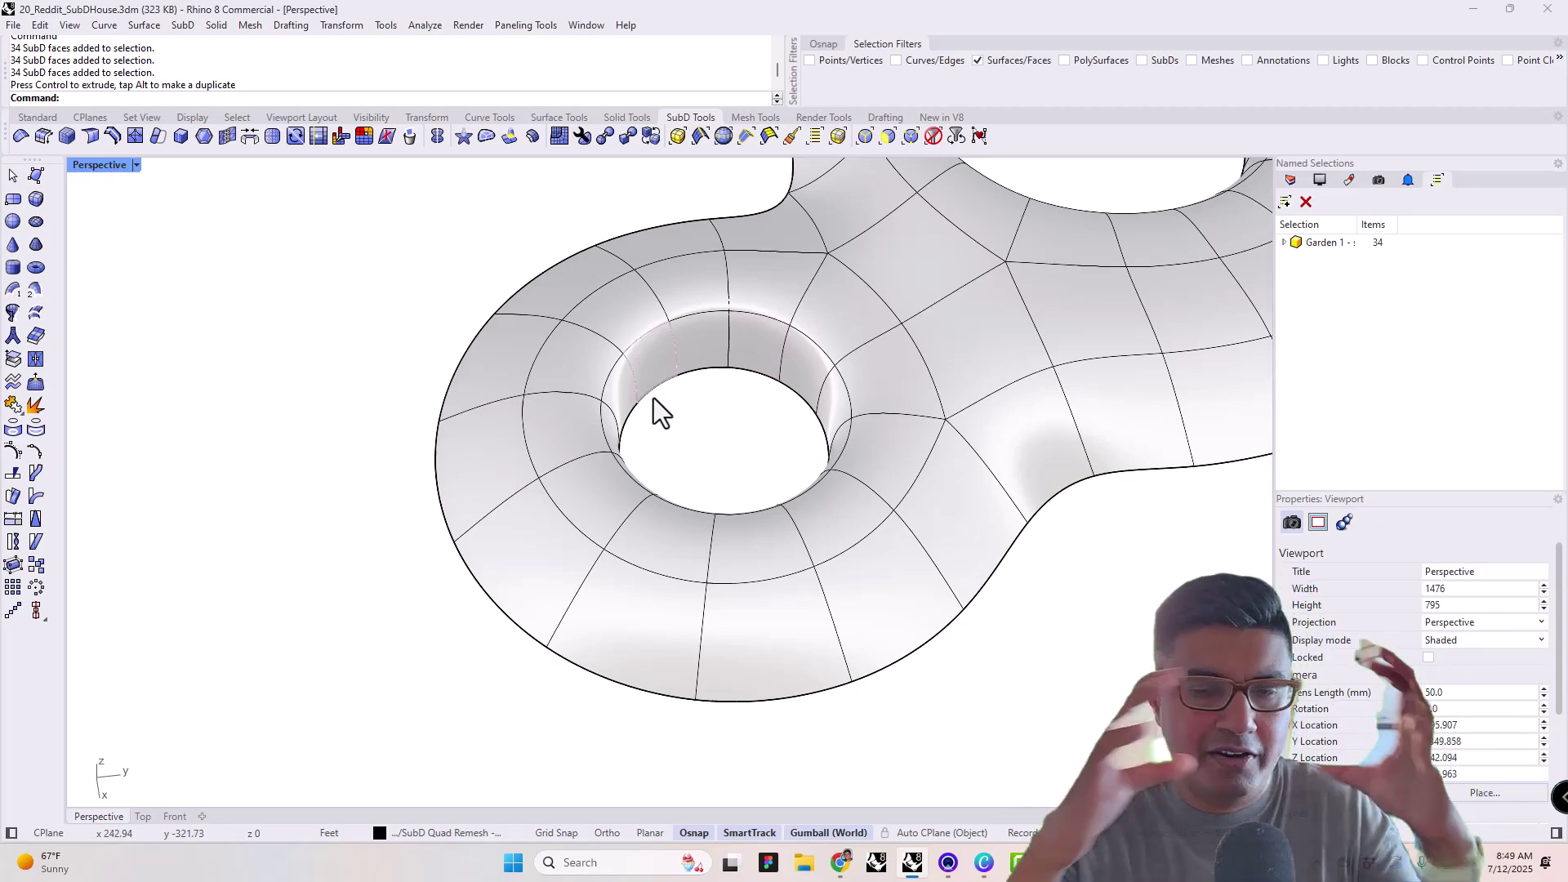
{"action": "scroll", "coordinate": [747, 355], "scroll_direction": "up", "scroll_amount": 2}
{"action": "scroll", "coordinate": [747, 354], "scroll_direction": "up", "scroll_amount": 2}
{"action": "left_click", "coordinate": [693, 336]}
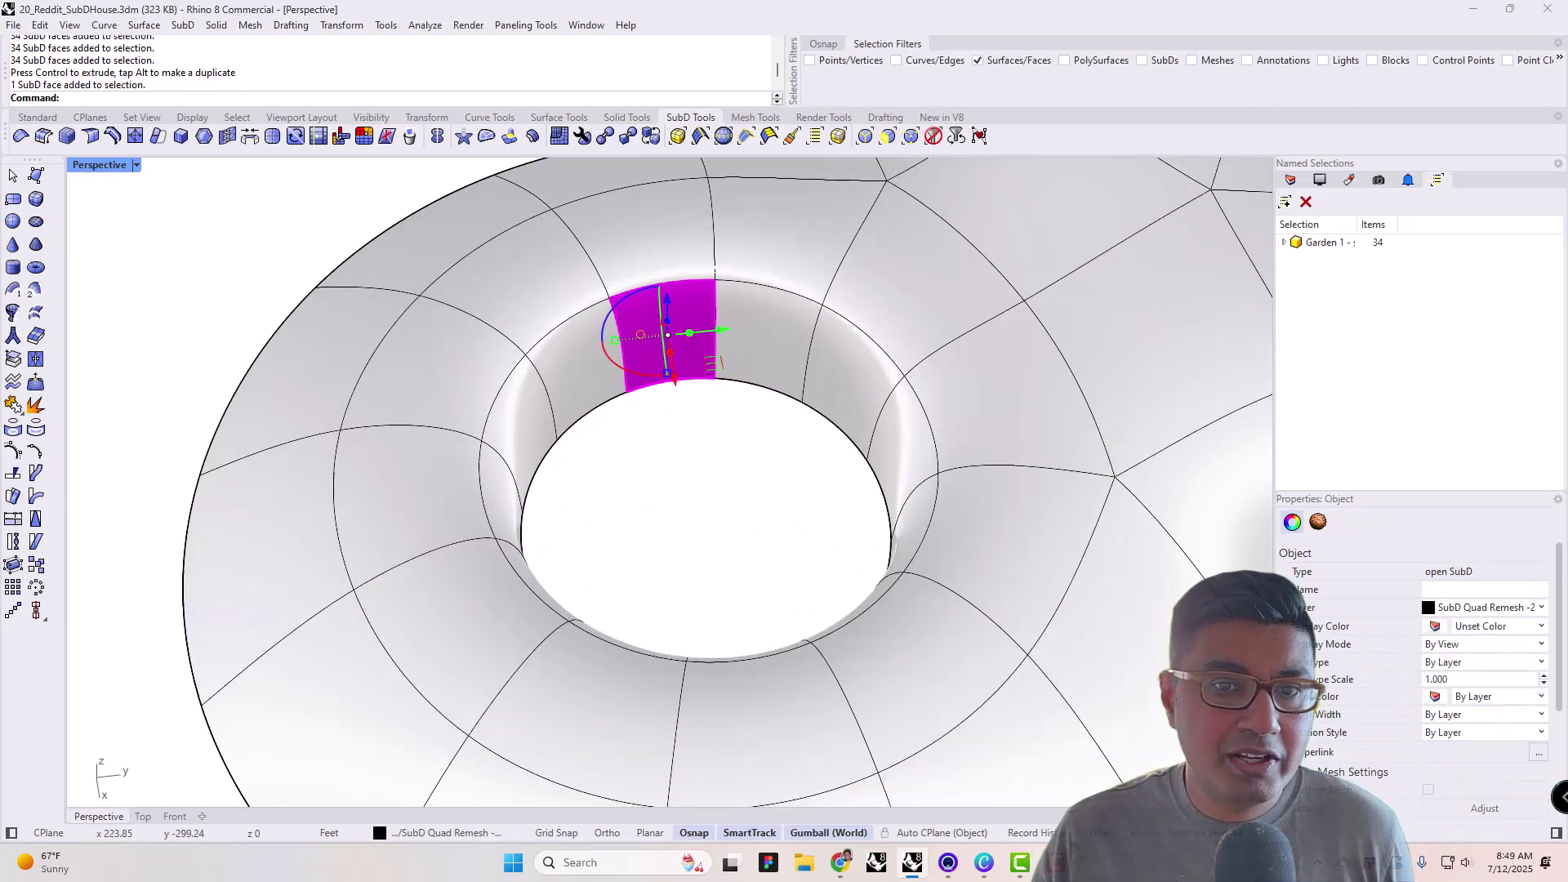
{"action": "left_click", "coordinate": [710, 434]}
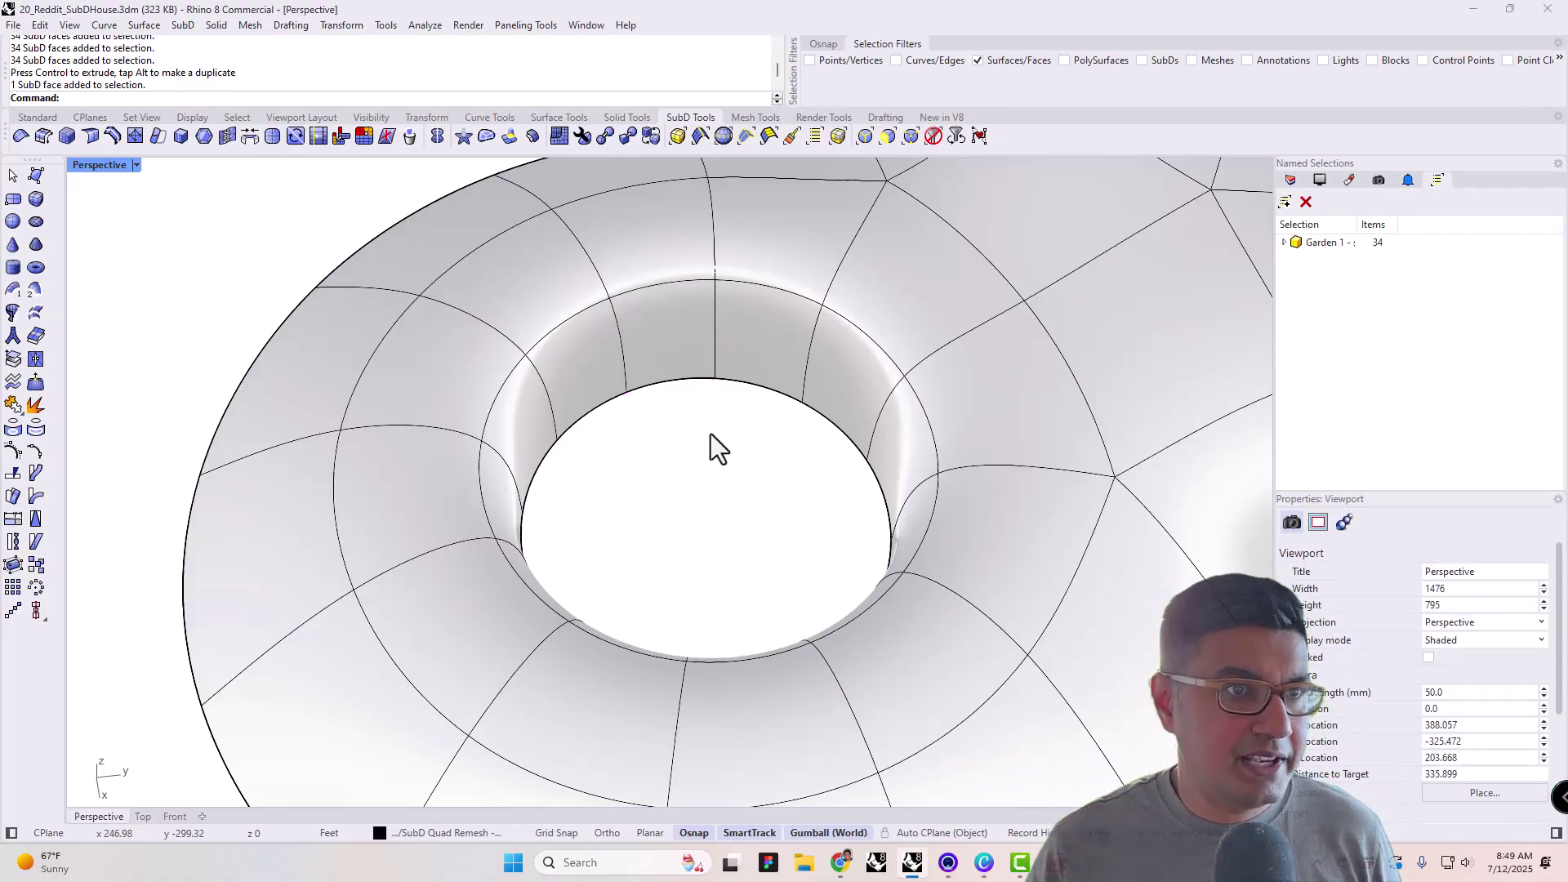
{"action": "left_click", "coordinate": [681, 338]}
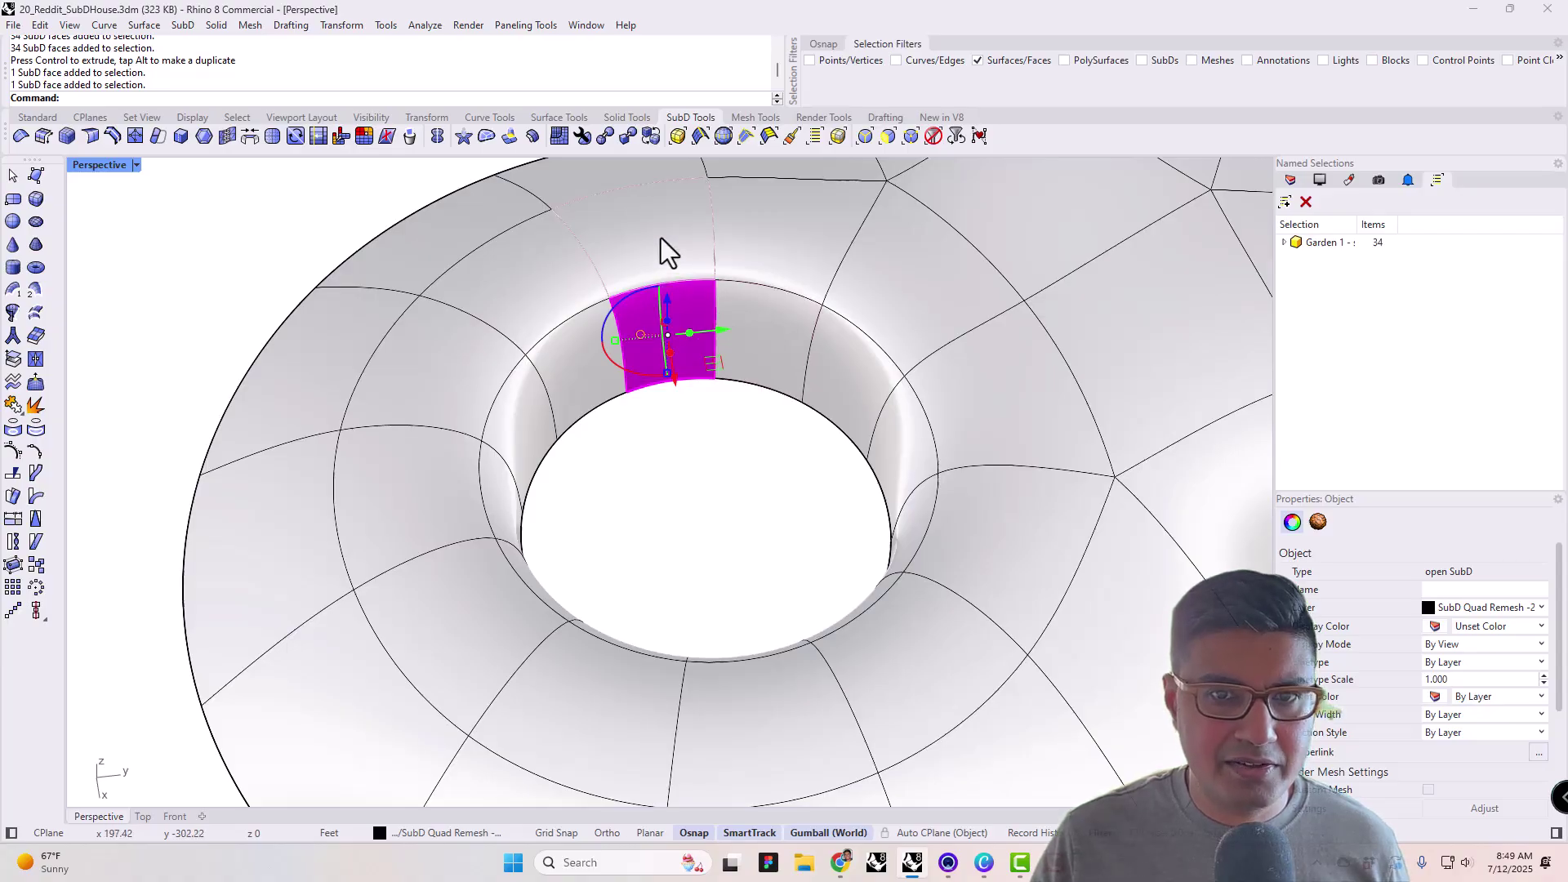
{"action": "left_click", "coordinate": [760, 308], "text": "shift"}
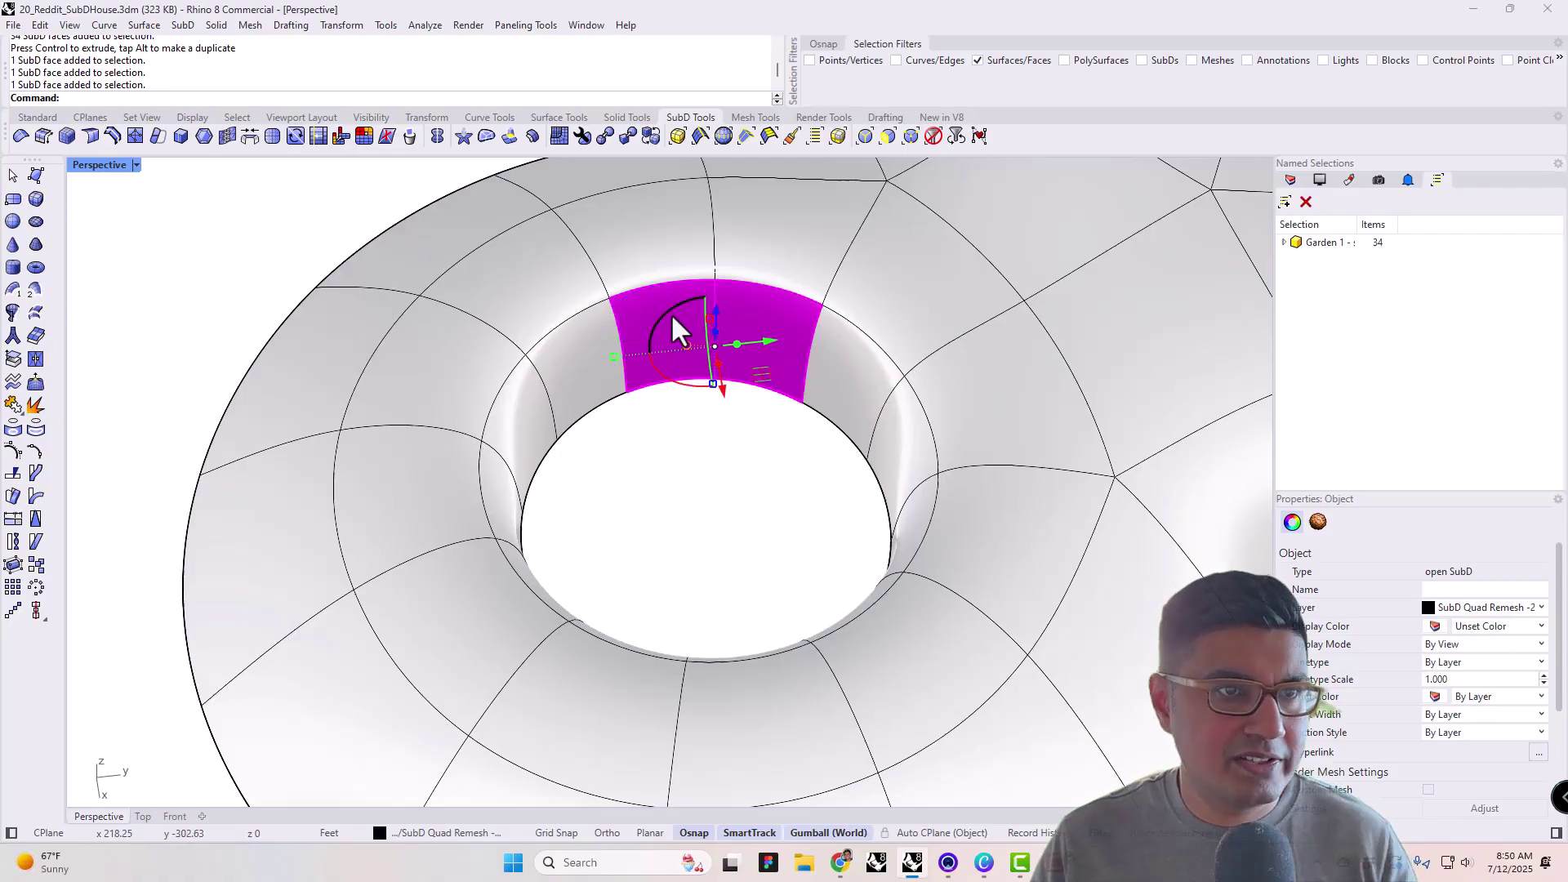
{"action": "left_click", "coordinate": [854, 367], "text": "shift"}
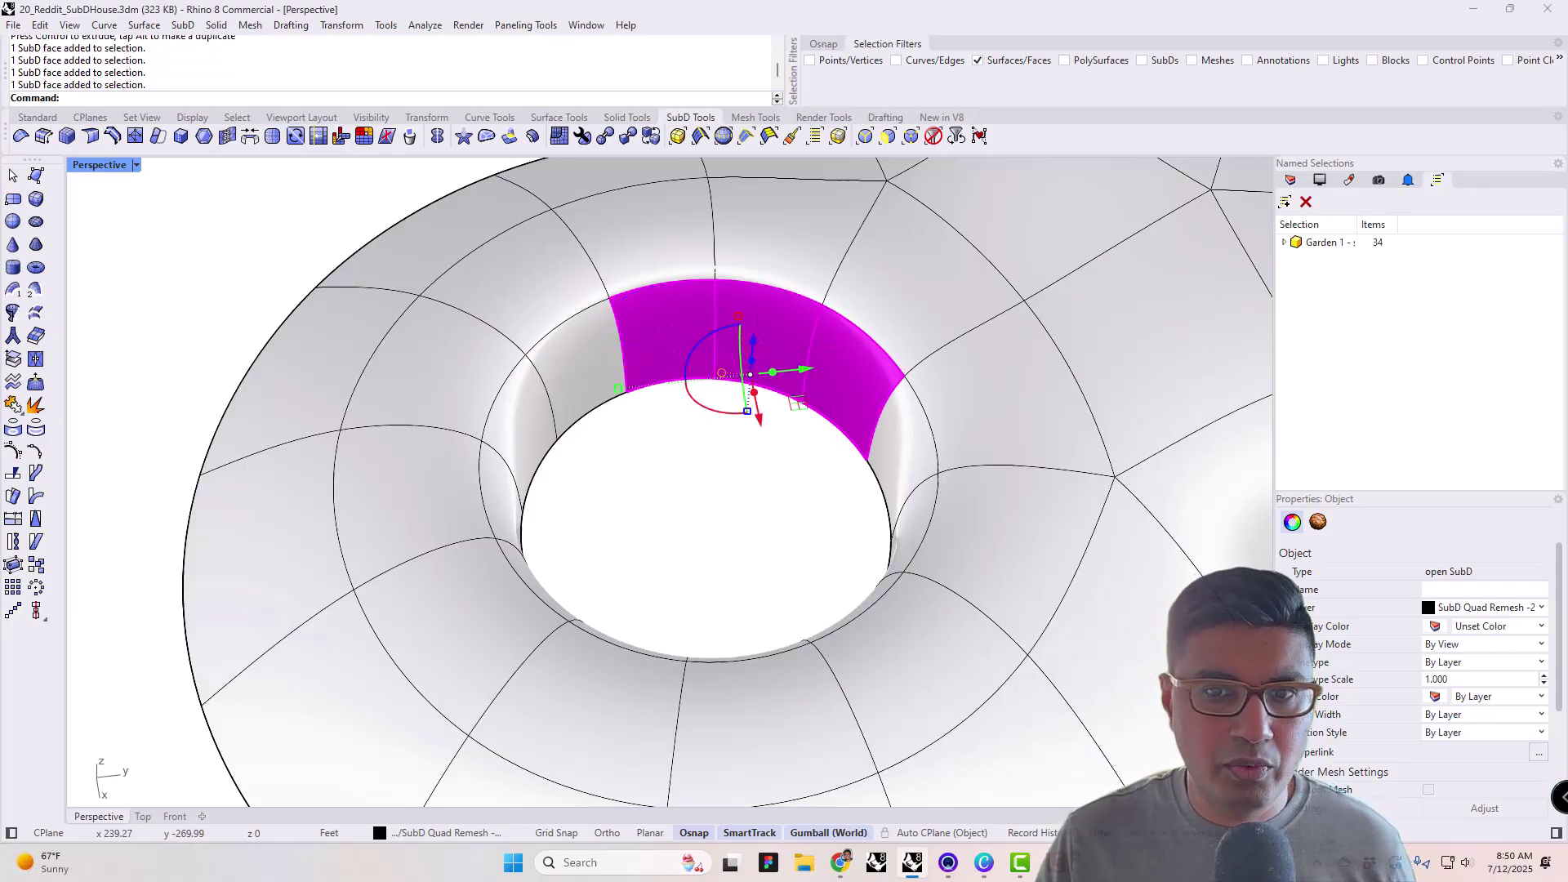
{"action": "left_click", "coordinate": [902, 431], "text": "shift"}
{"action": "left_click", "coordinate": [881, 563], "text": "shift"}
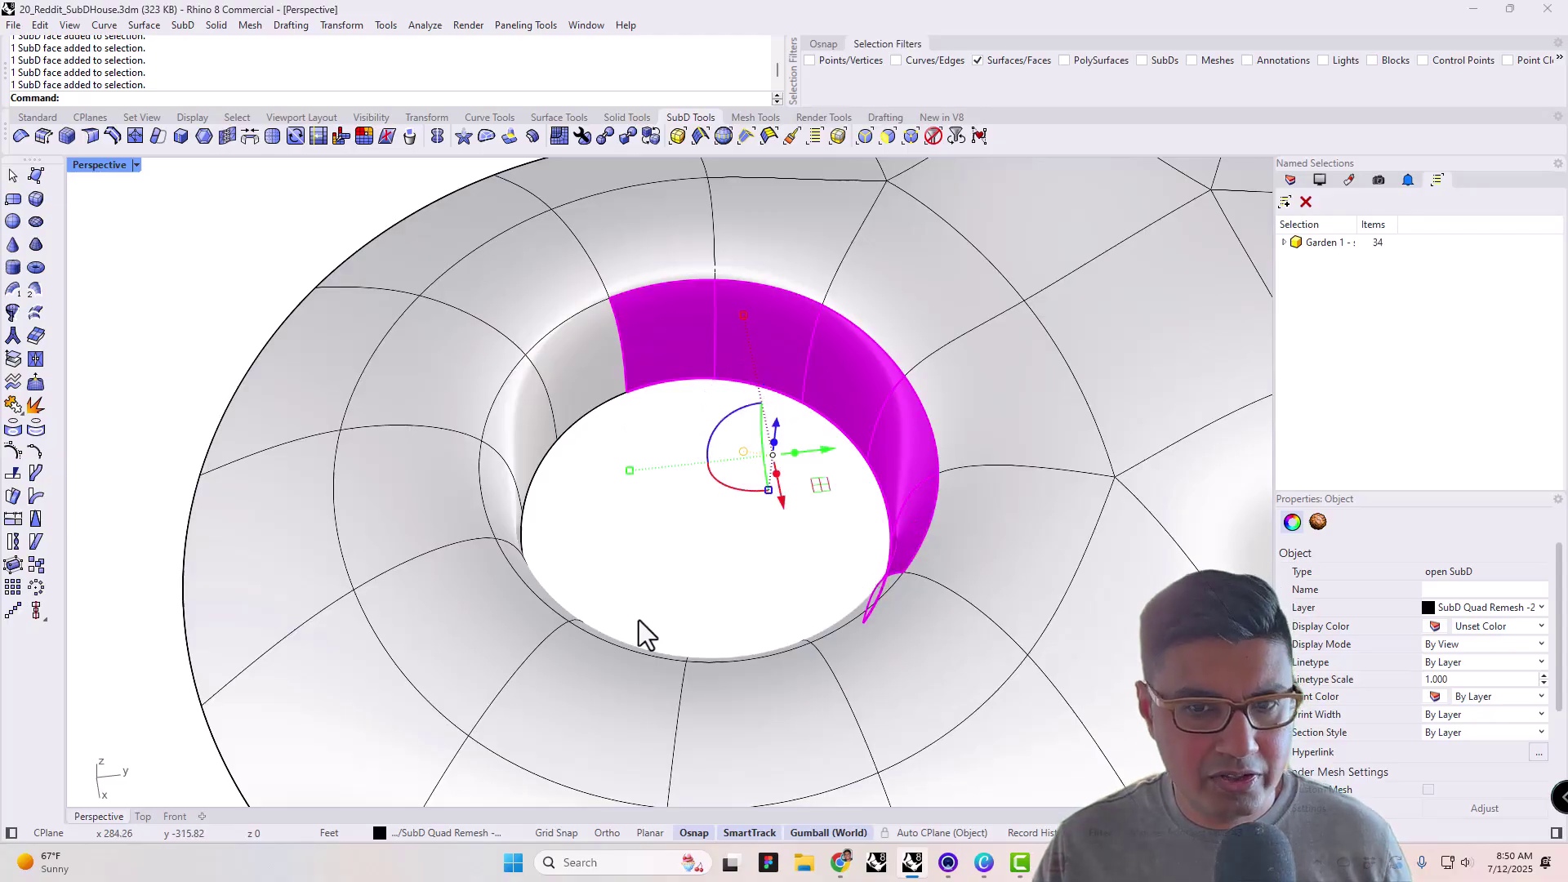
{"action": "left_click", "coordinate": [605, 499]}
- Select the full ring of inner wall faces around the smallest roof opening as a face loop
{"action": "left_click", "coordinate": [679, 340]}
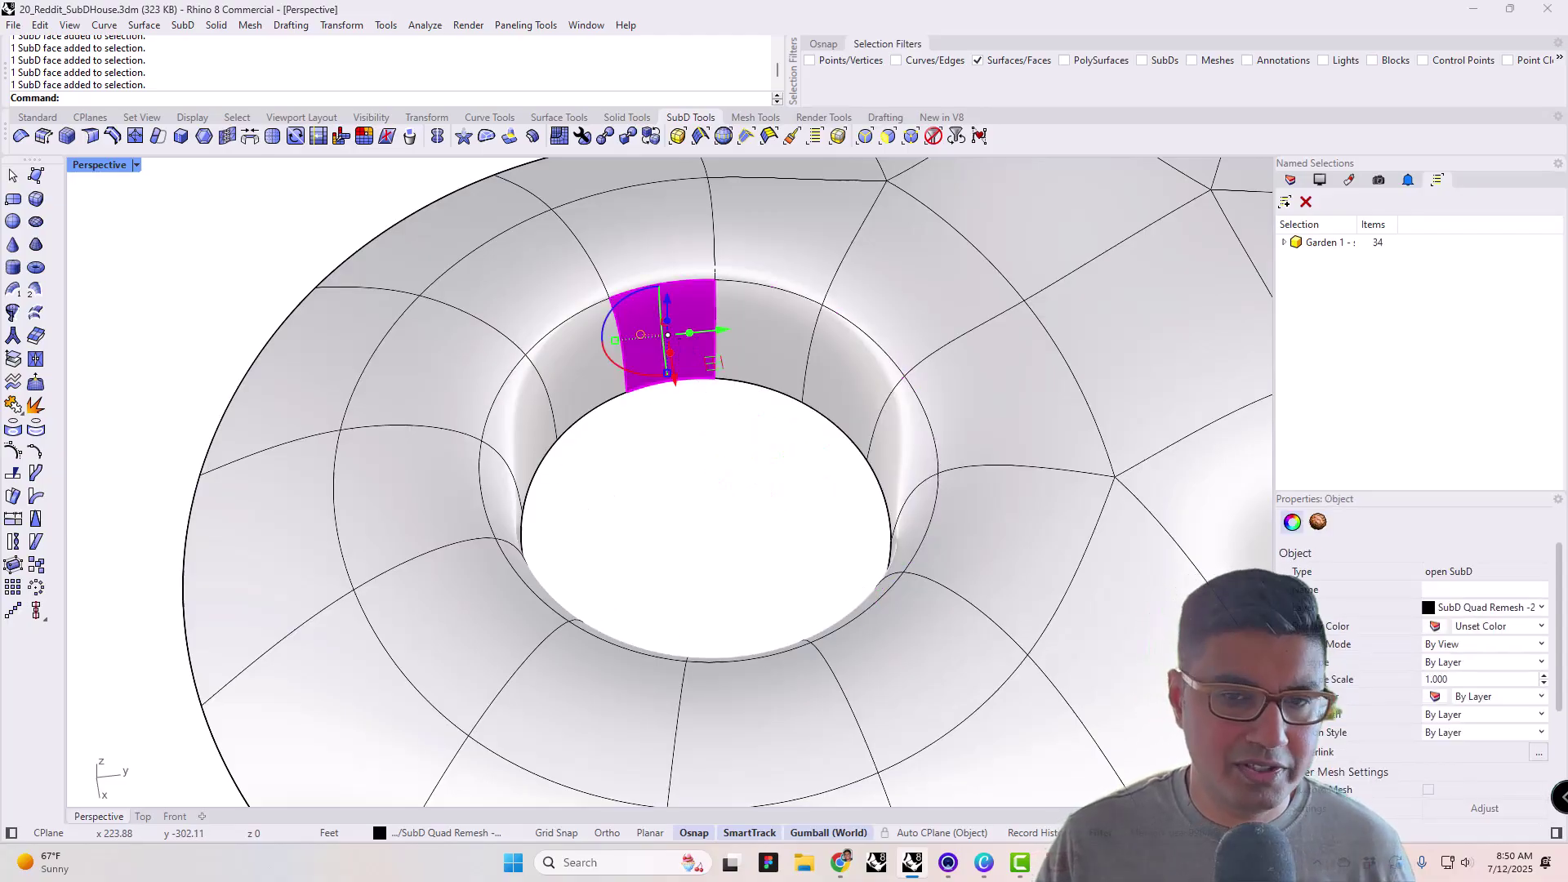
{"action": "double_click", "coordinate": [757, 345], "text": "shift"}
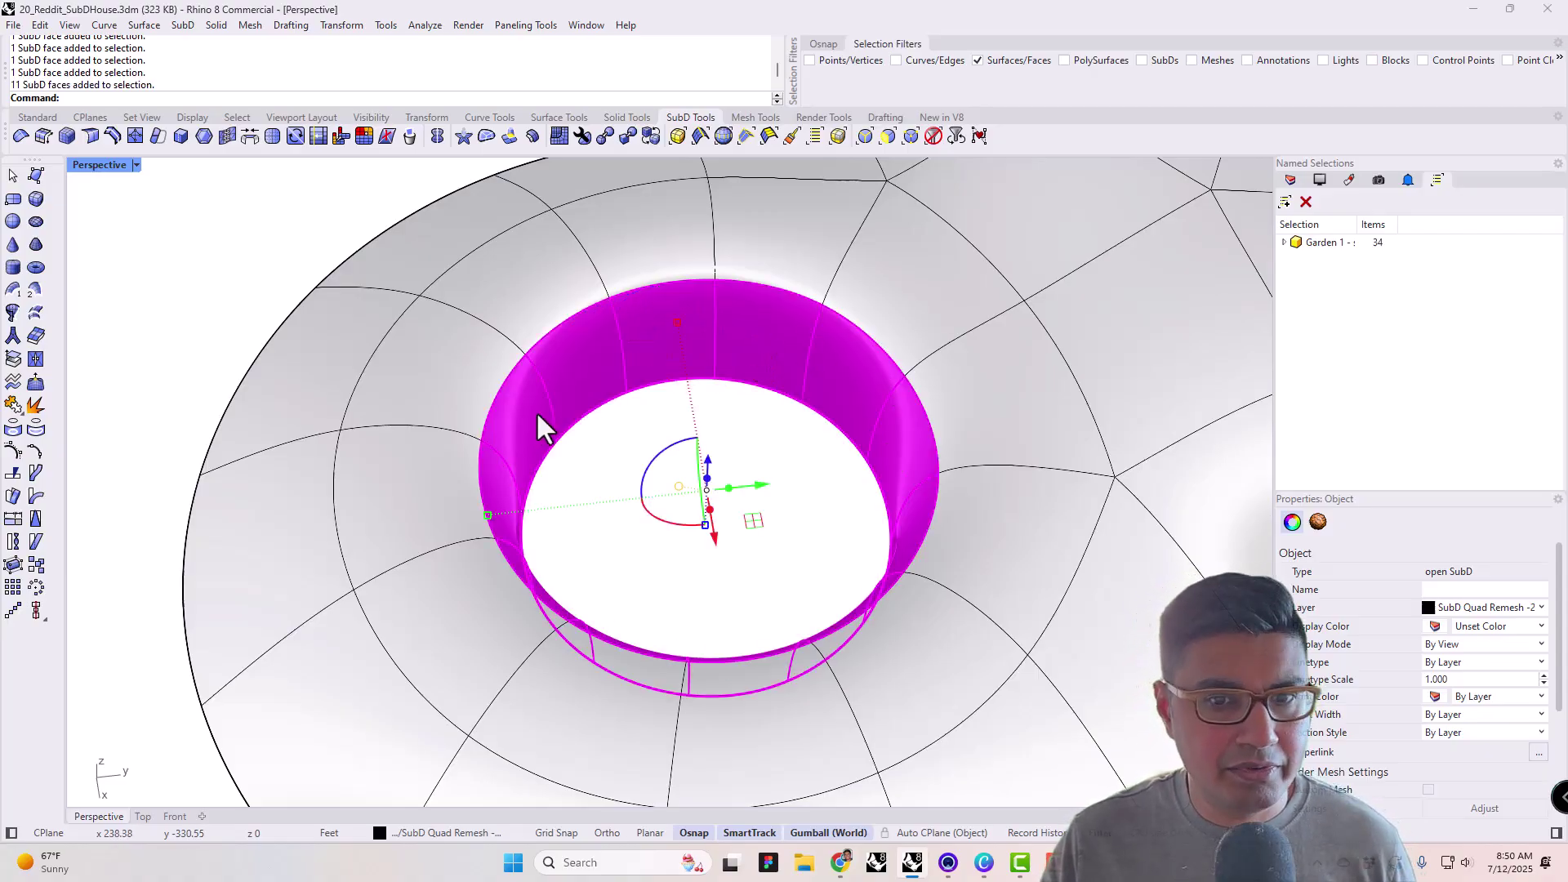
- Scale the selected ring of inner wall faces inward to narrow the smallest roof opening, and clear the selection
{"action": "scroll", "coordinate": [663, 386], "scroll_direction": "down", "scroll_amount": 6}
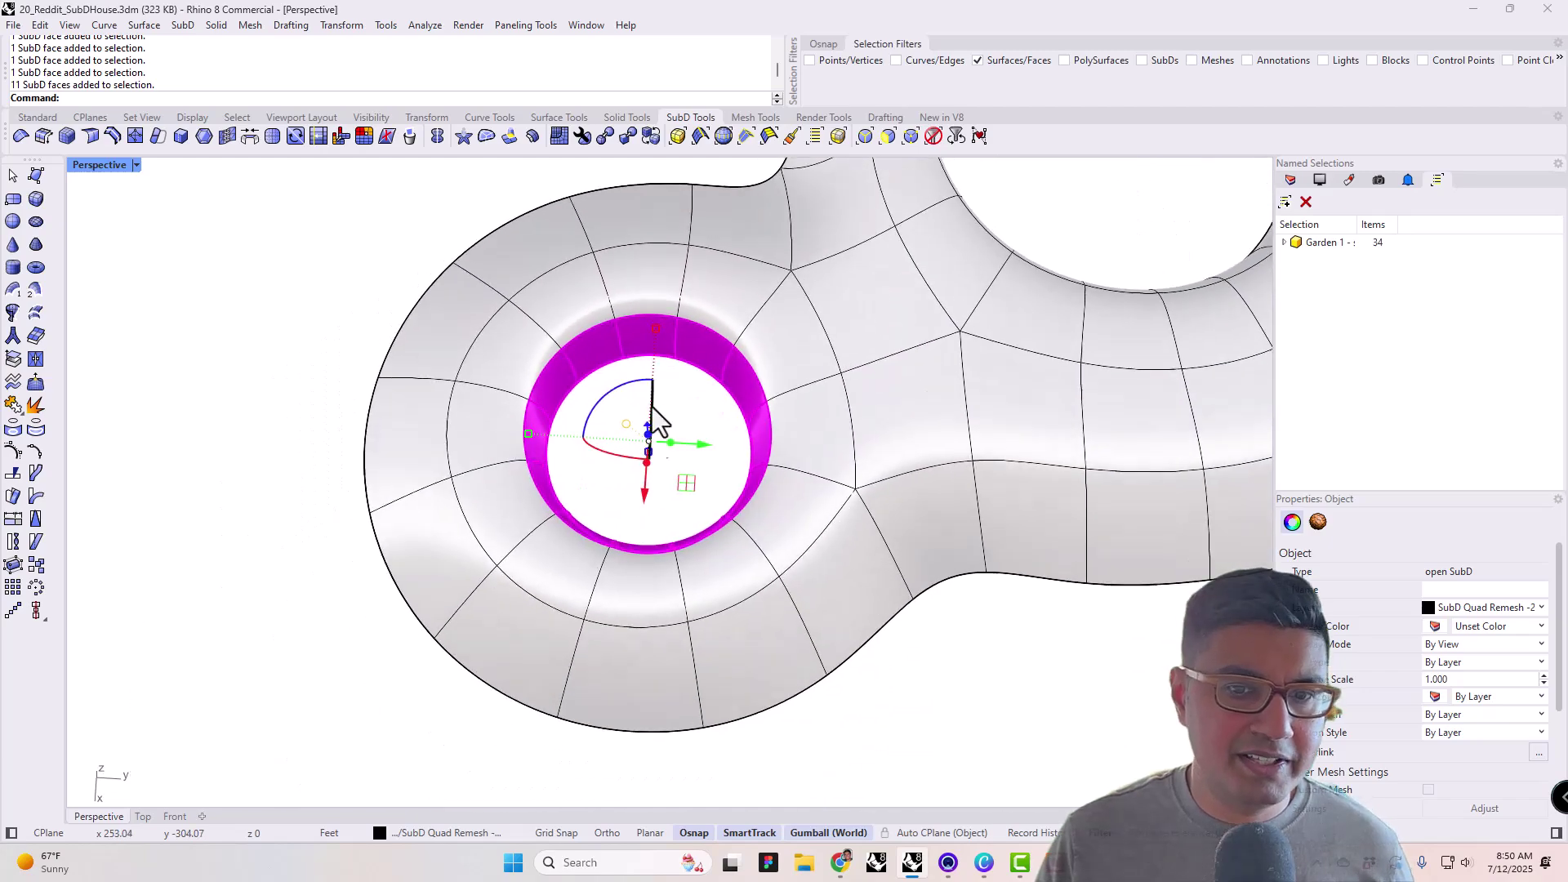
{"action": "left_click_drag", "start_coordinate": [533, 435], "coordinate": [545, 474]}
{"action": "left_click", "coordinate": [387, 681]}
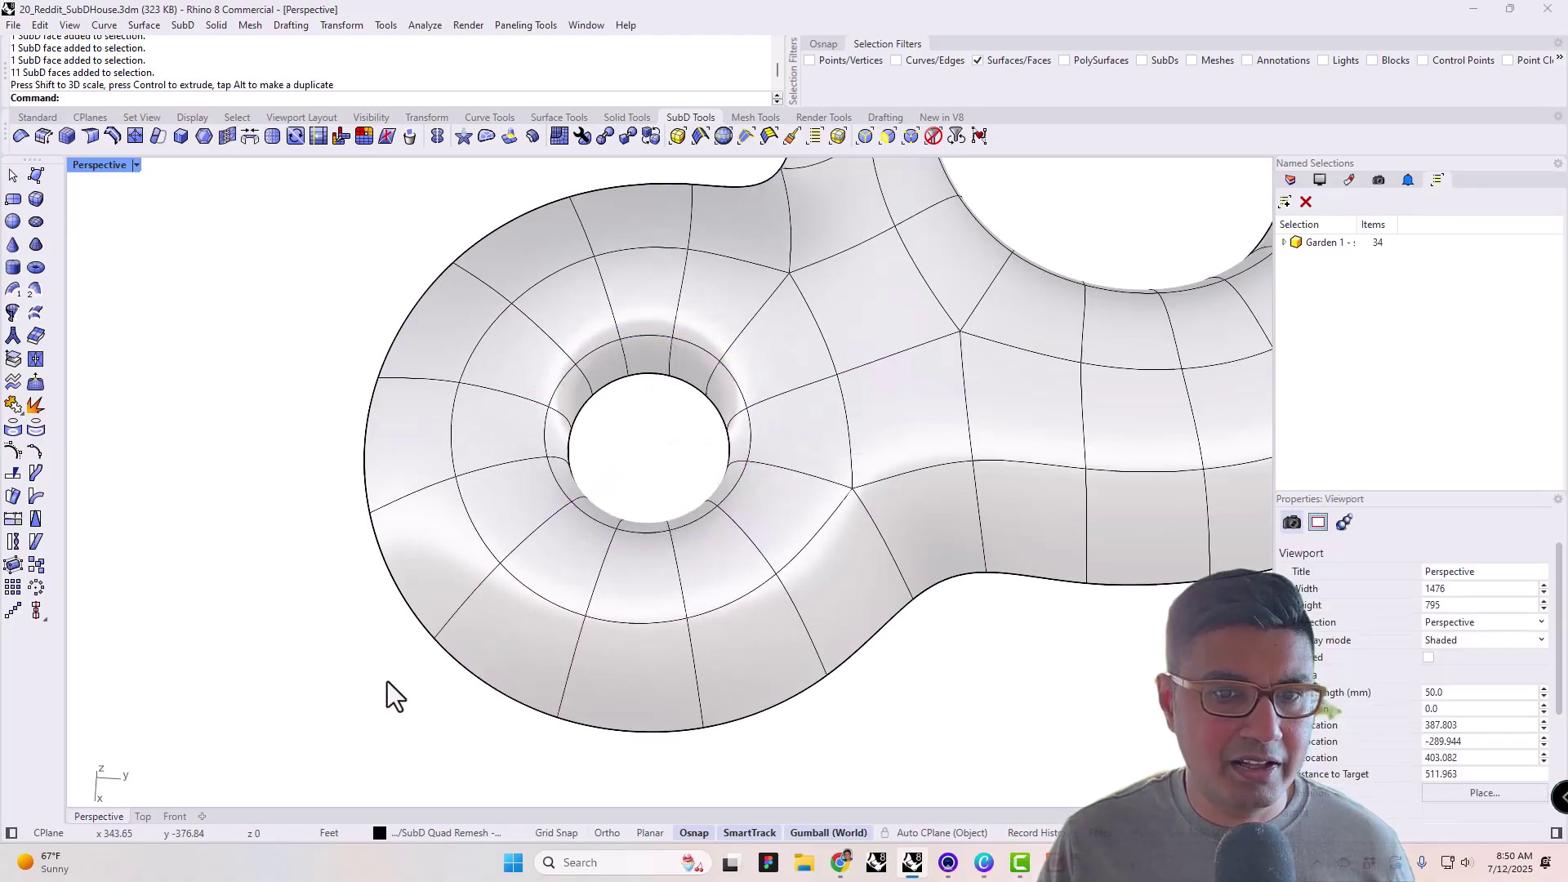
- Remove the selection filter, select the lower edge loop of the smallest opening, extend it downward along Z, and deselect it
{"action": "right_click_drag", "start_coordinate": [388, 682], "coordinate": [690, 208]}
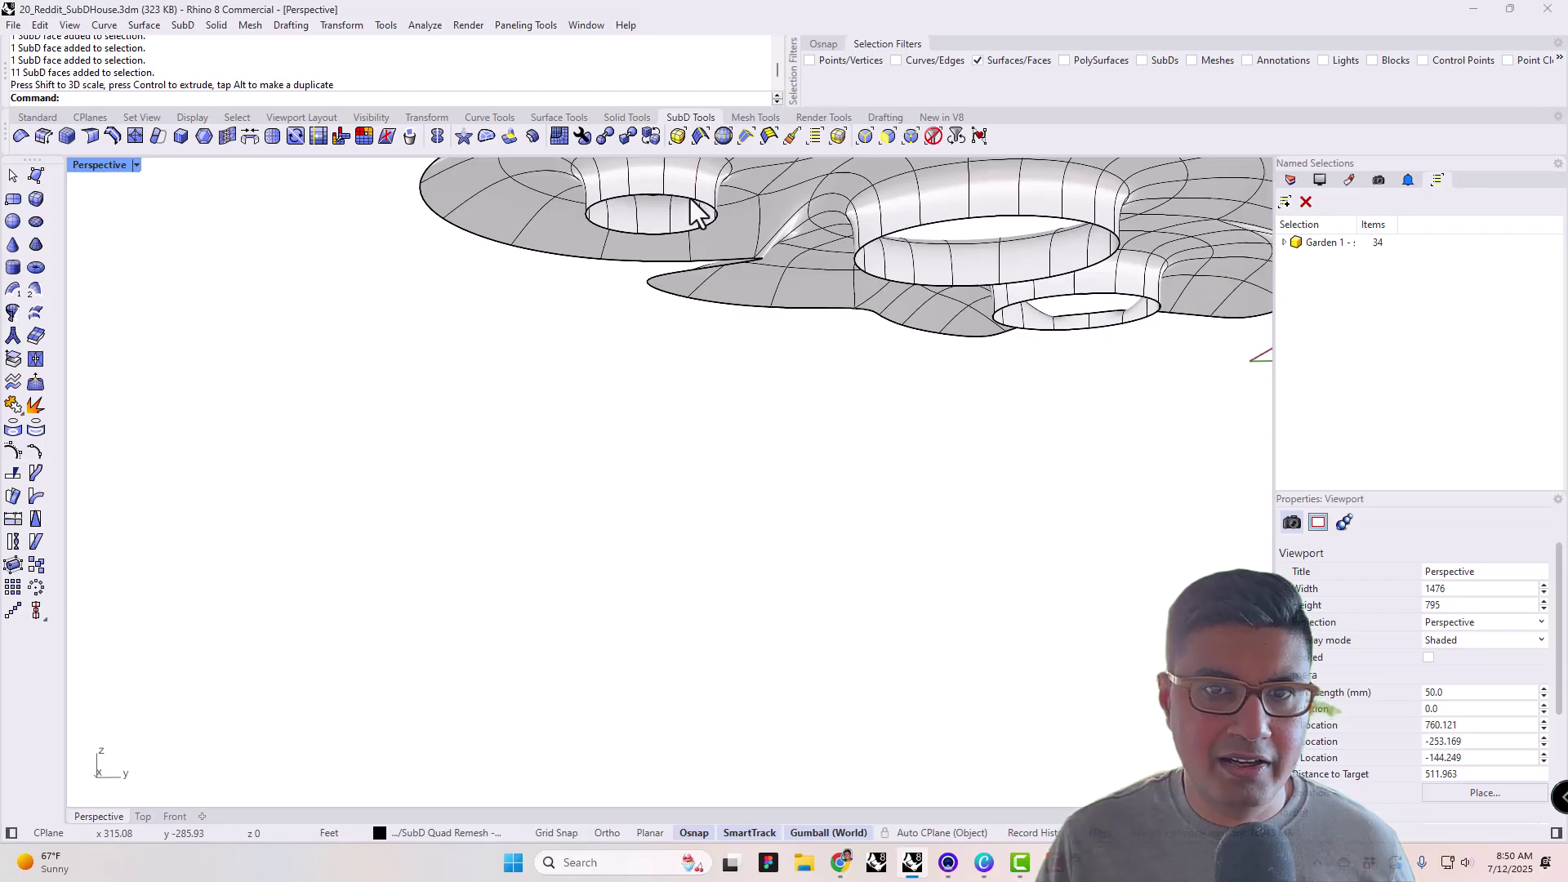
{"action": "scroll", "coordinate": [680, 204], "scroll_direction": "up", "scroll_amount": 5}
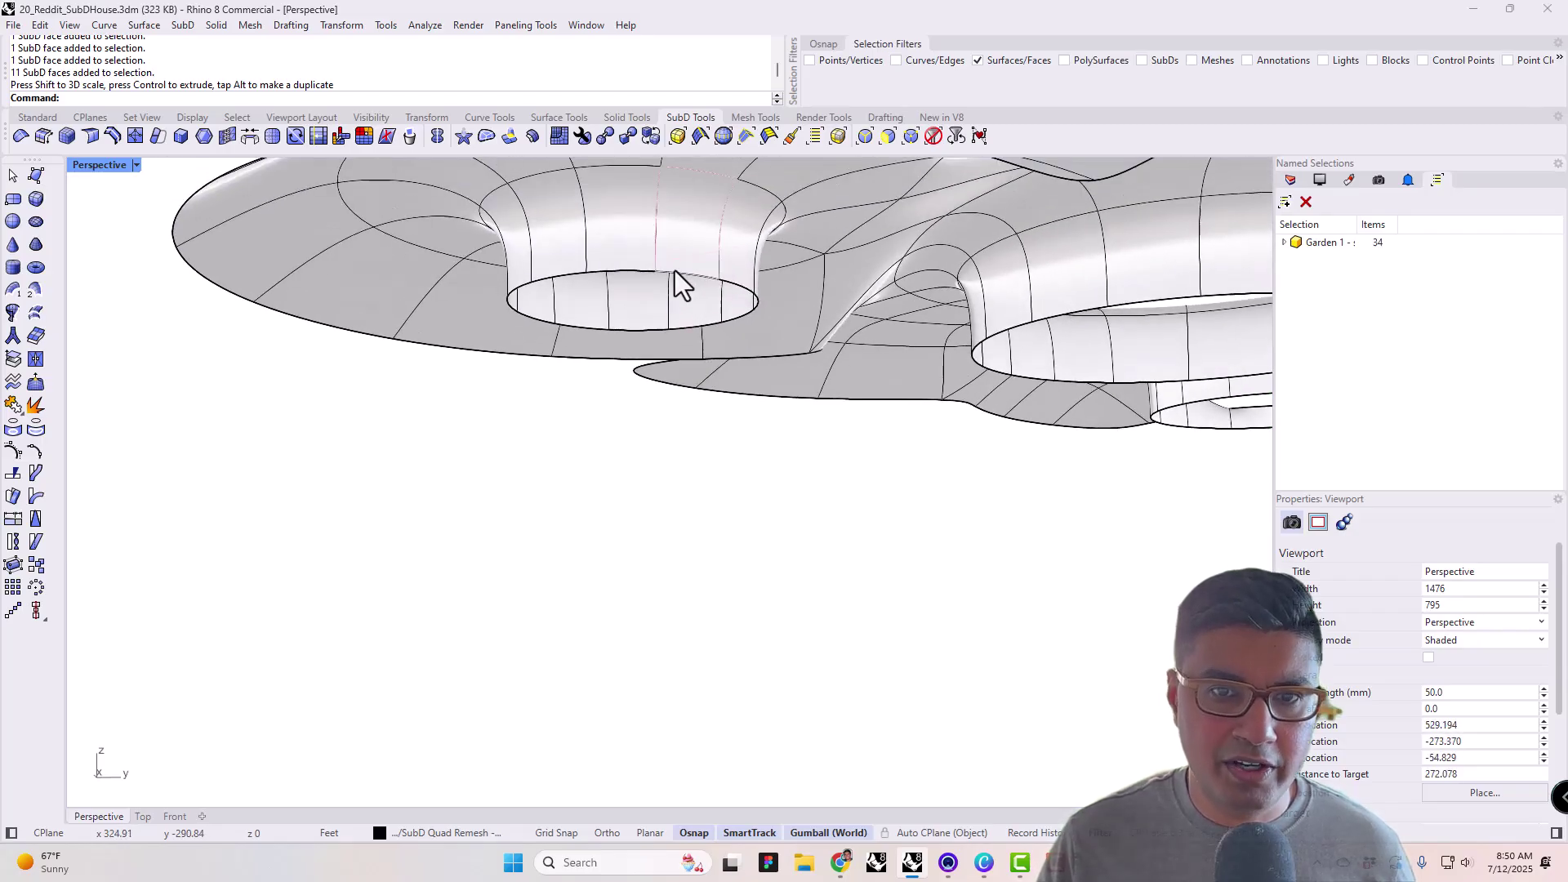
{"action": "left_click", "coordinate": [888, 136]}
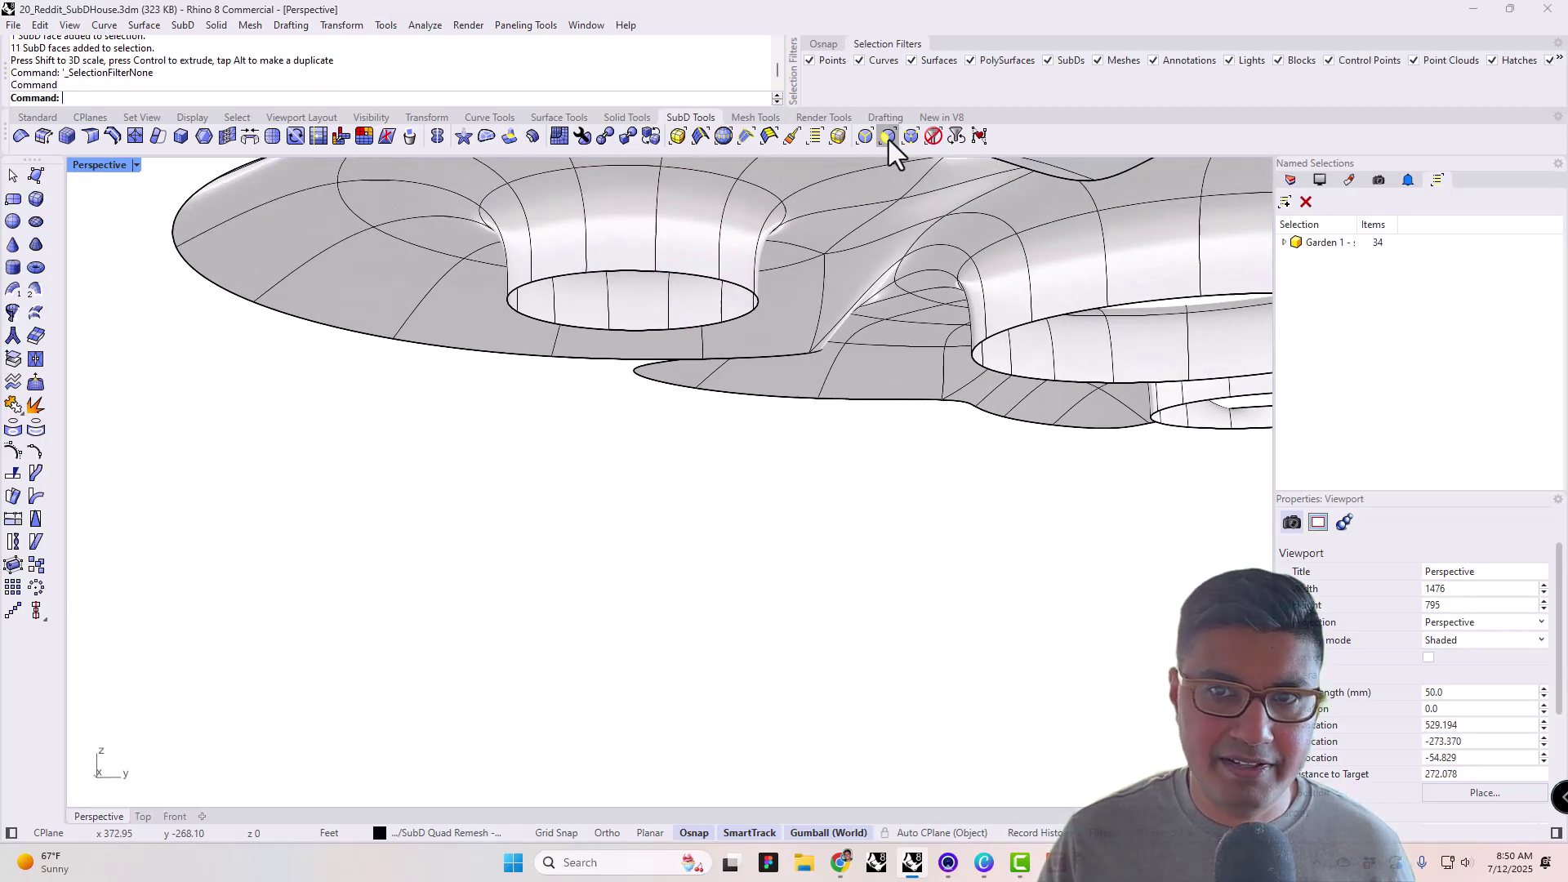
{"action": "left_click", "coordinate": [700, 273], "text": "ctrl+shift"}
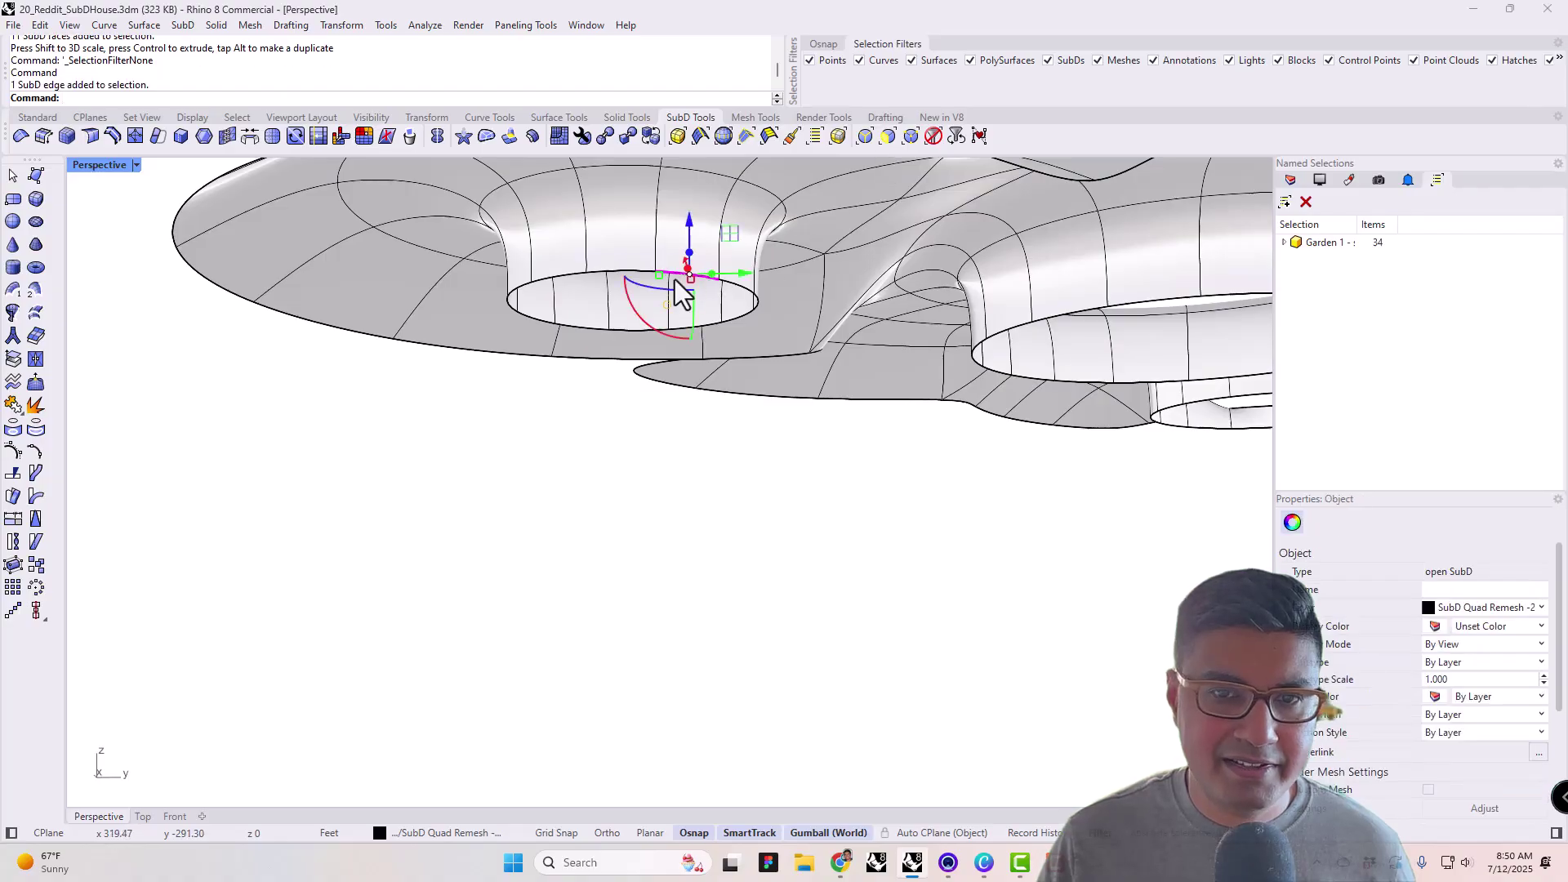
{"action": "double_click", "coordinate": [620, 274], "text": "ctrl+shift"}
{"action": "left_click_drag", "start_coordinate": [634, 265], "coordinate": [633, 478]}
{"action": "key", "text": "ctrl"}
{"action": "left_click", "coordinate": [865, 531]}
- Select the inner wall face loop of the largest opening, try extruding it, and undo the extrusion
{"action": "right_click_drag", "start_coordinate": [865, 531], "coordinate": [550, 448]}
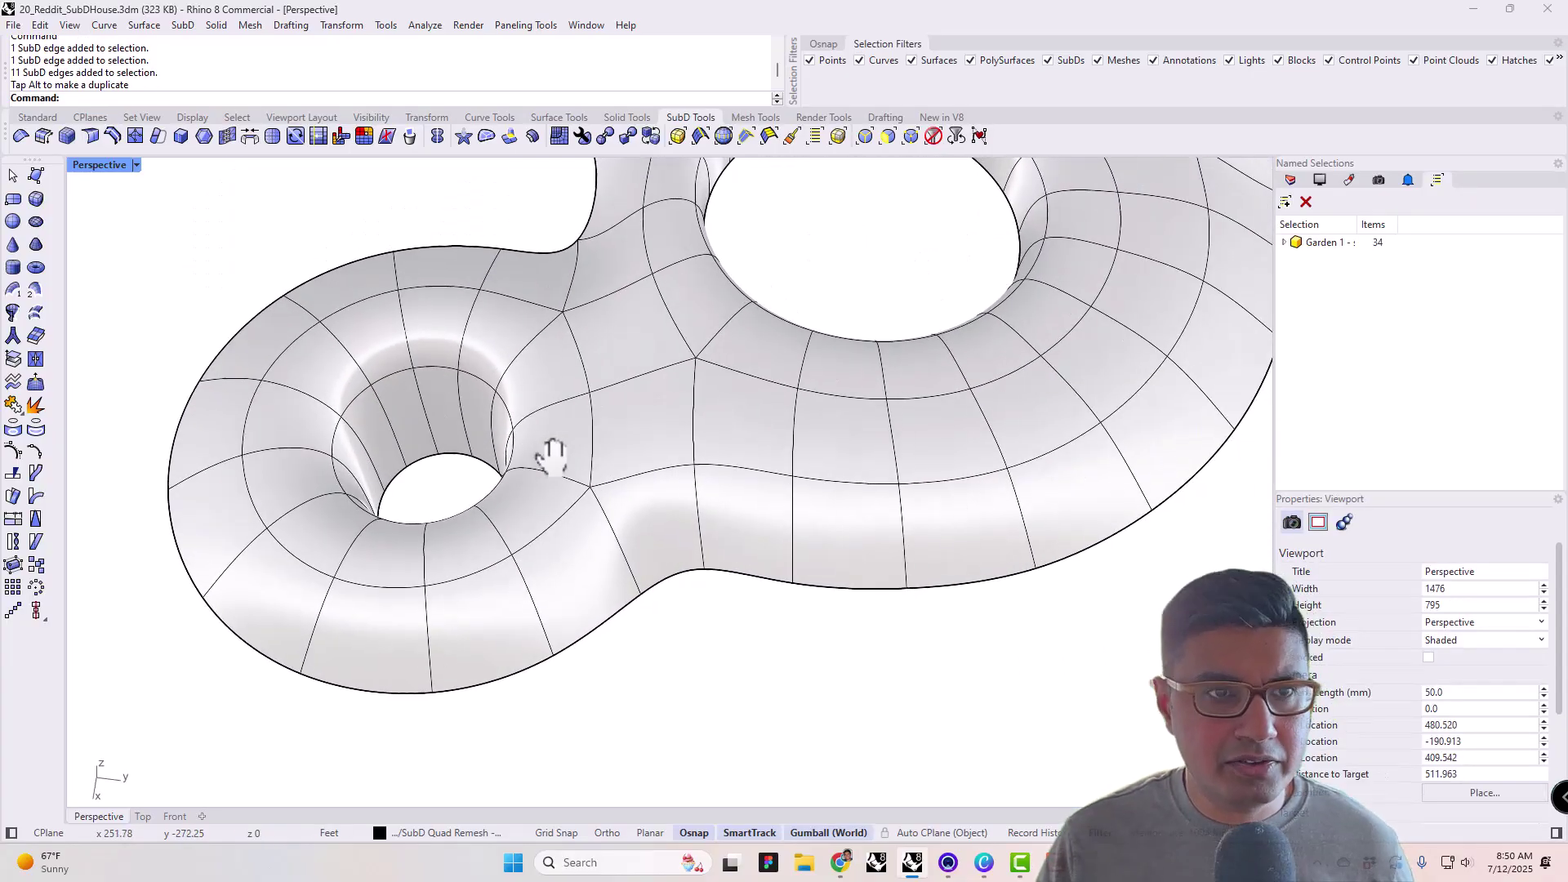
{"action": "scroll", "coordinate": [585, 364], "scroll_direction": "down", "scroll_amount": 3}
{"action": "right_click_drag", "start_coordinate": [855, 326], "coordinate": [652, 437]}
{"action": "scroll", "coordinate": [735, 433], "scroll_direction": "up", "scroll_amount": 5}
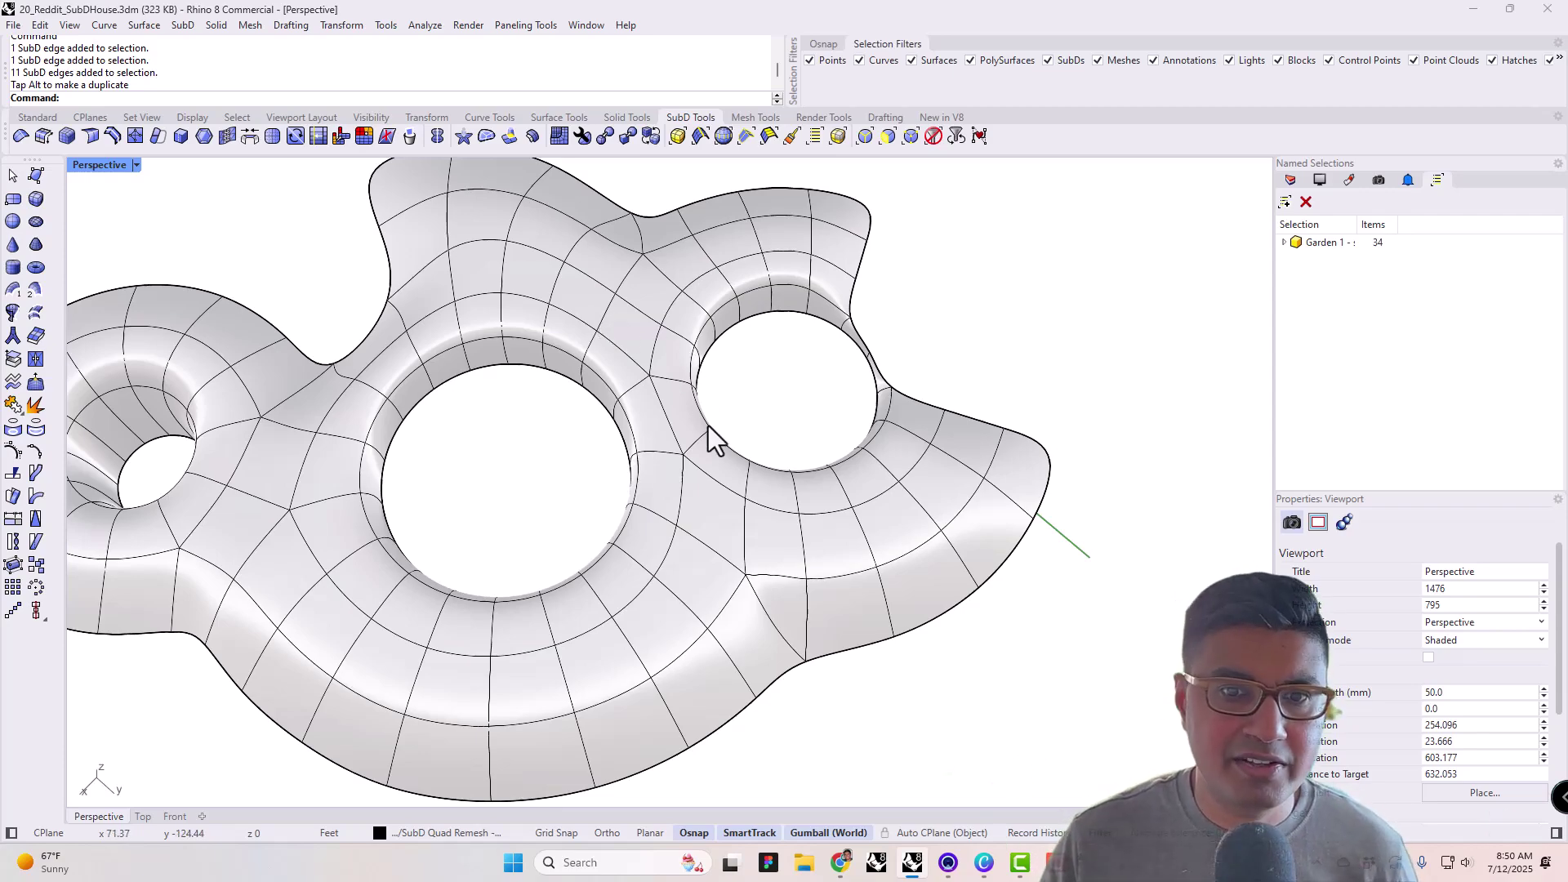
{"action": "right_click_drag", "start_coordinate": [707, 426], "coordinate": [658, 350]}
{"action": "left_click", "coordinate": [566, 348], "text": "ctrl+shift"}
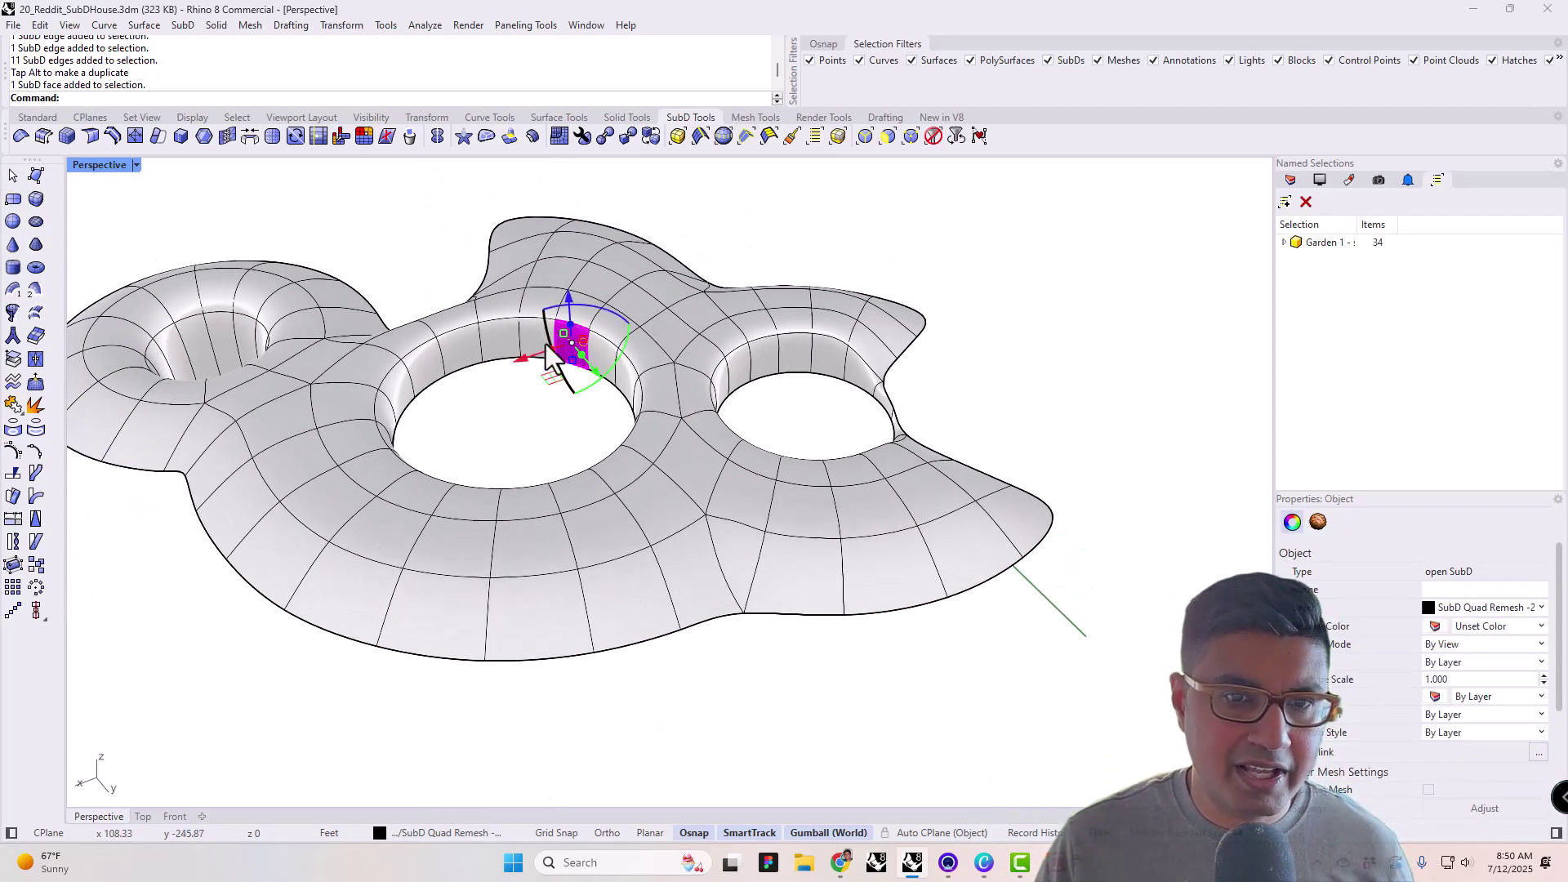
{"action": "scroll", "coordinate": [545, 345], "scroll_direction": "up", "scroll_amount": 3}
{"action": "double_click", "coordinate": [429, 219], "text": "ctrl+shift"}
{"action": "right_click_drag", "start_coordinate": [404, 277], "coordinate": [518, 348]}
{"action": "left_click_drag", "start_coordinate": [518, 347], "coordinate": [498, 415]}
{"action": "key", "text": "ctrl+z"}
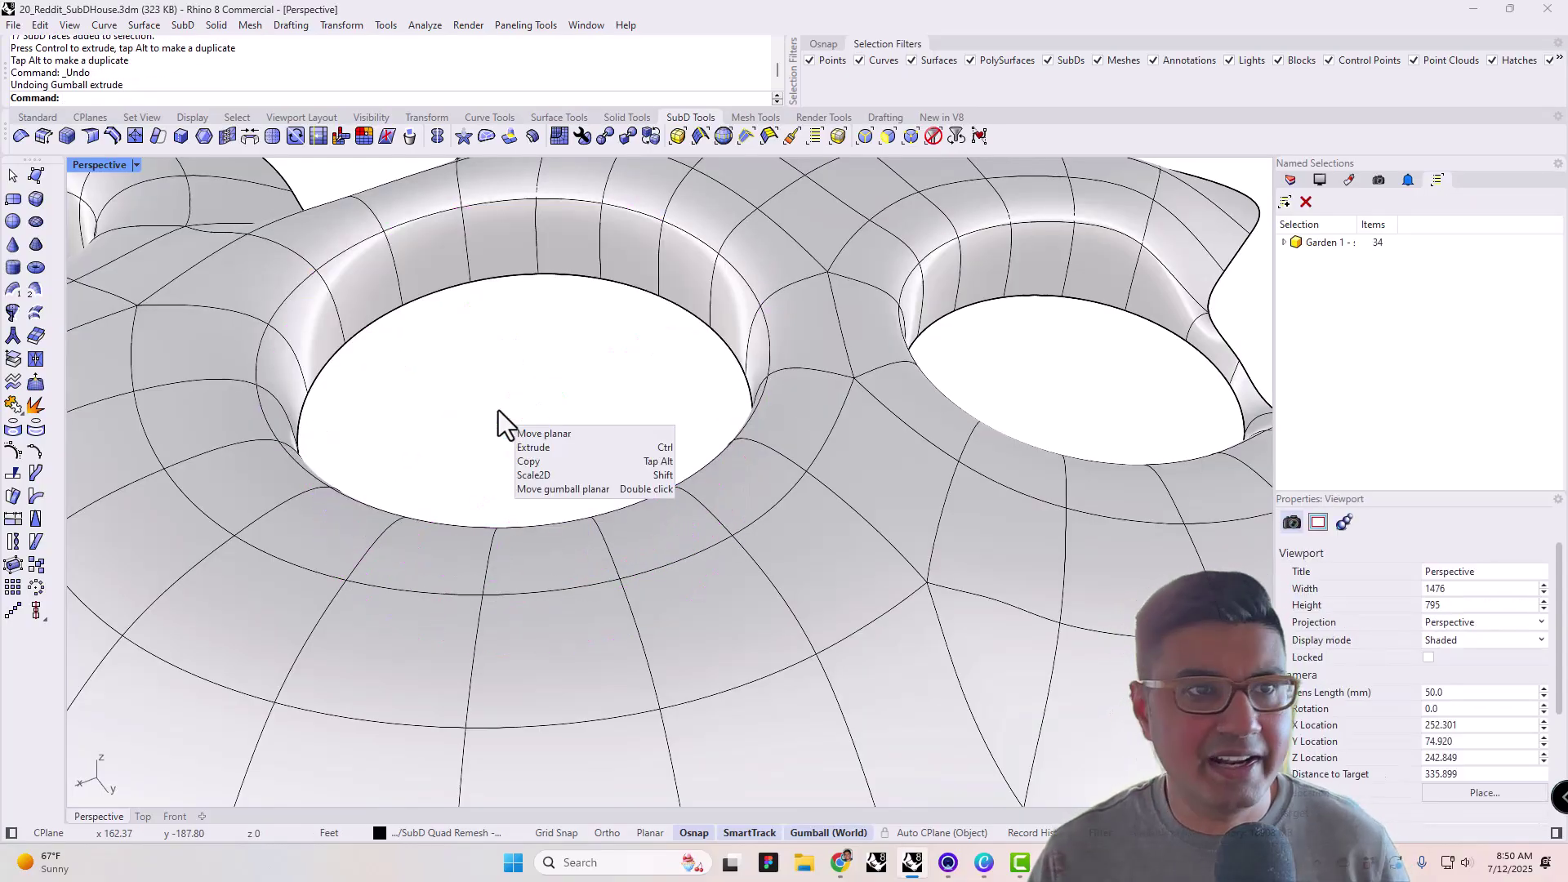
- Restrict selection to faces, try picking the outer rim faces beside the largest opening as a loop, and clear the selection
{"action": "scroll", "coordinate": [498, 410], "scroll_direction": "down", "scroll_amount": 6}
{"action": "right_click_drag", "start_coordinate": [504, 408], "coordinate": [645, 412]}
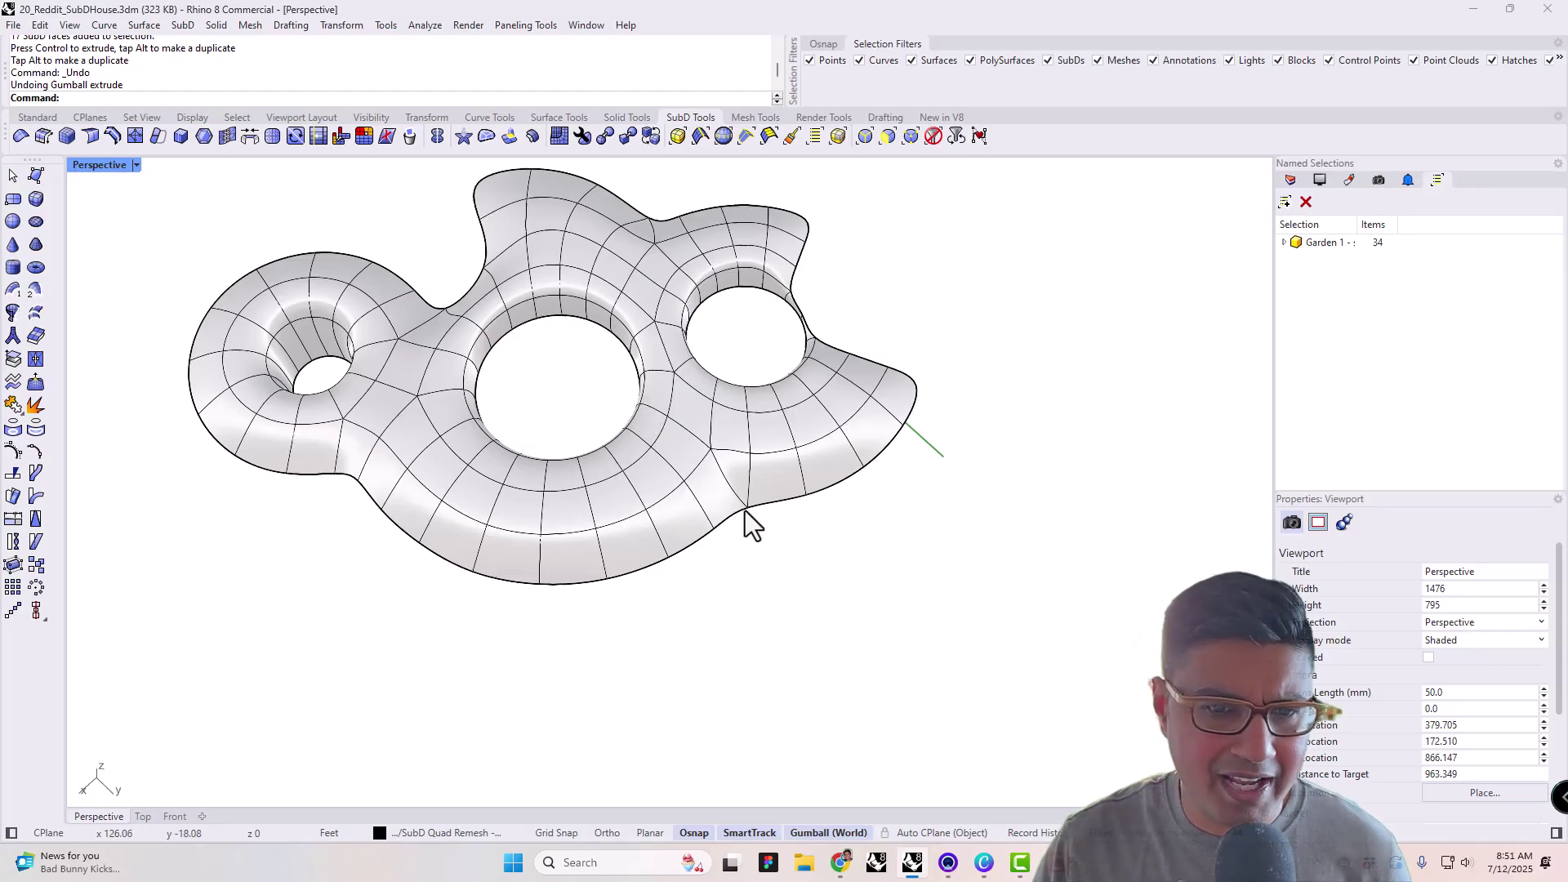
{"action": "scroll", "coordinate": [734, 512], "scroll_direction": "up", "scroll_amount": 4}
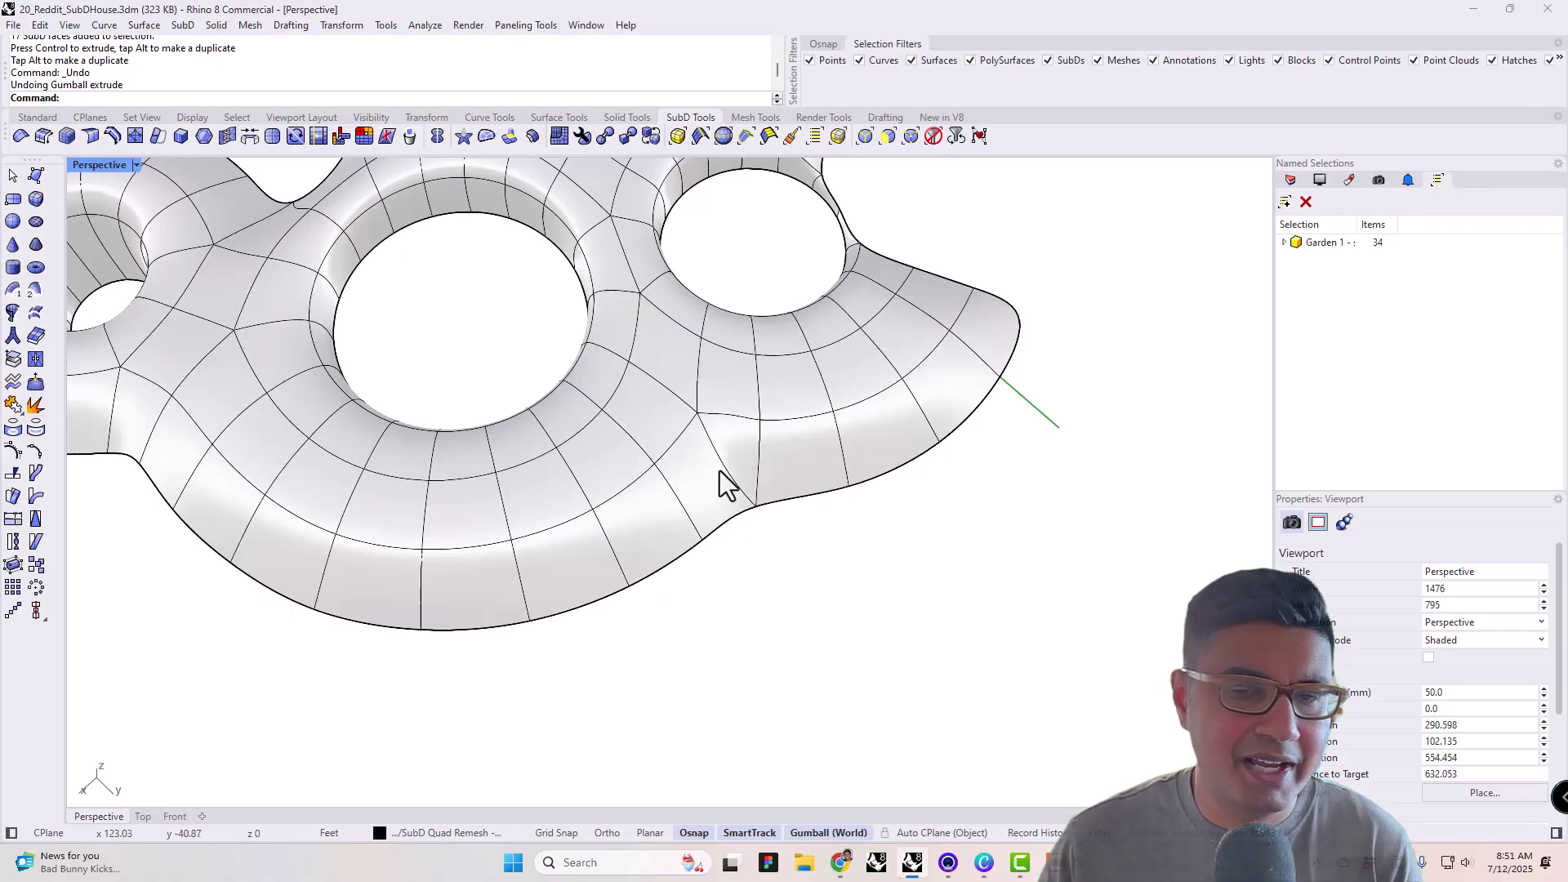
{"action": "right_click_drag", "start_coordinate": [718, 470], "coordinate": [462, 451]}
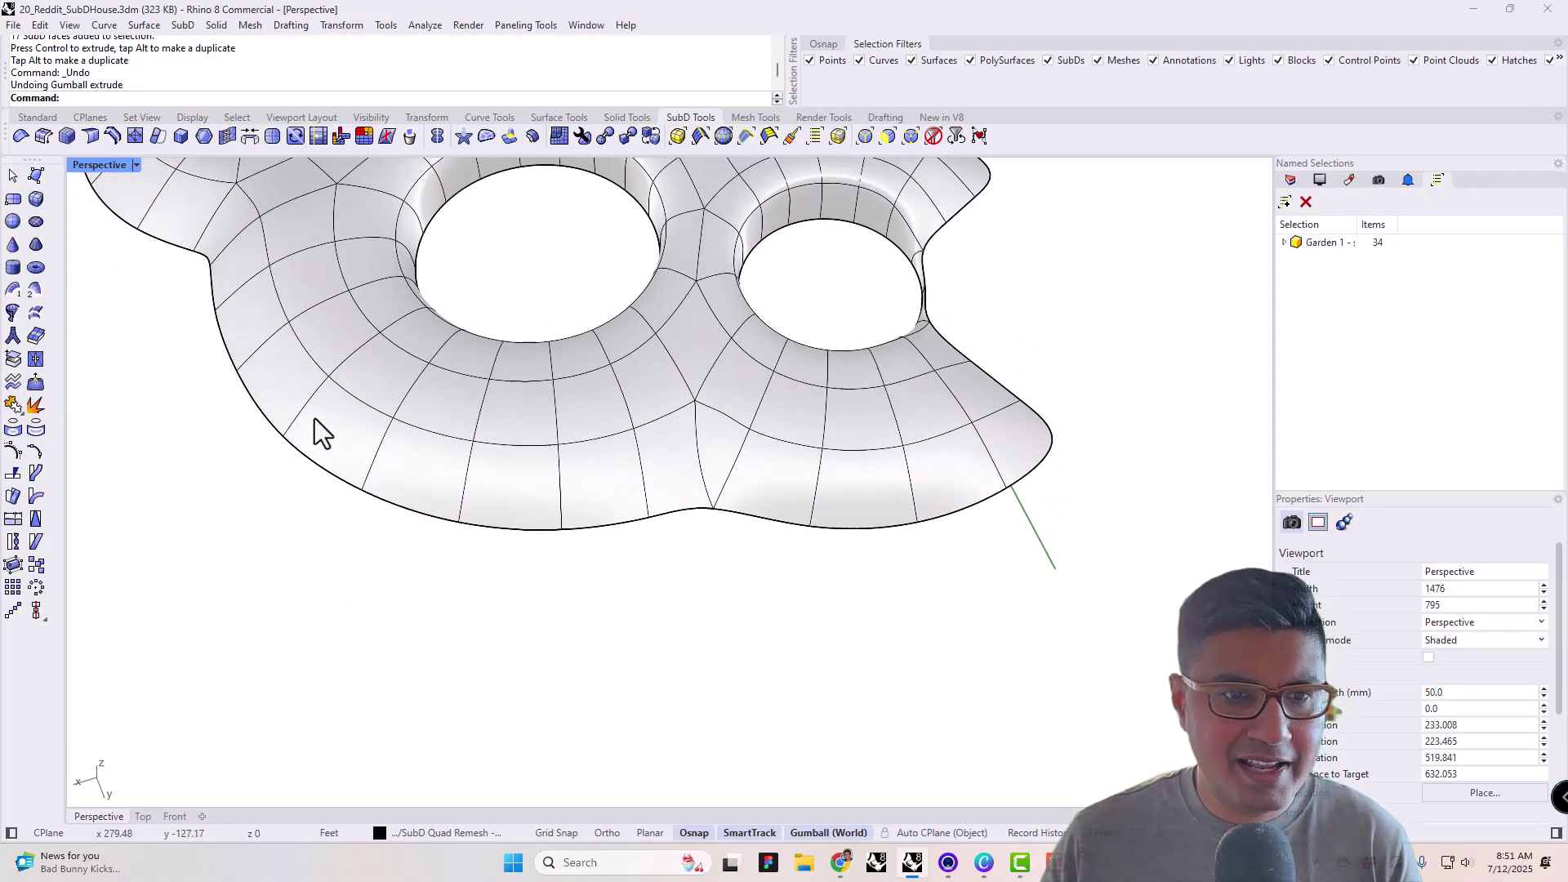
{"action": "left_click", "coordinate": [887, 137]}
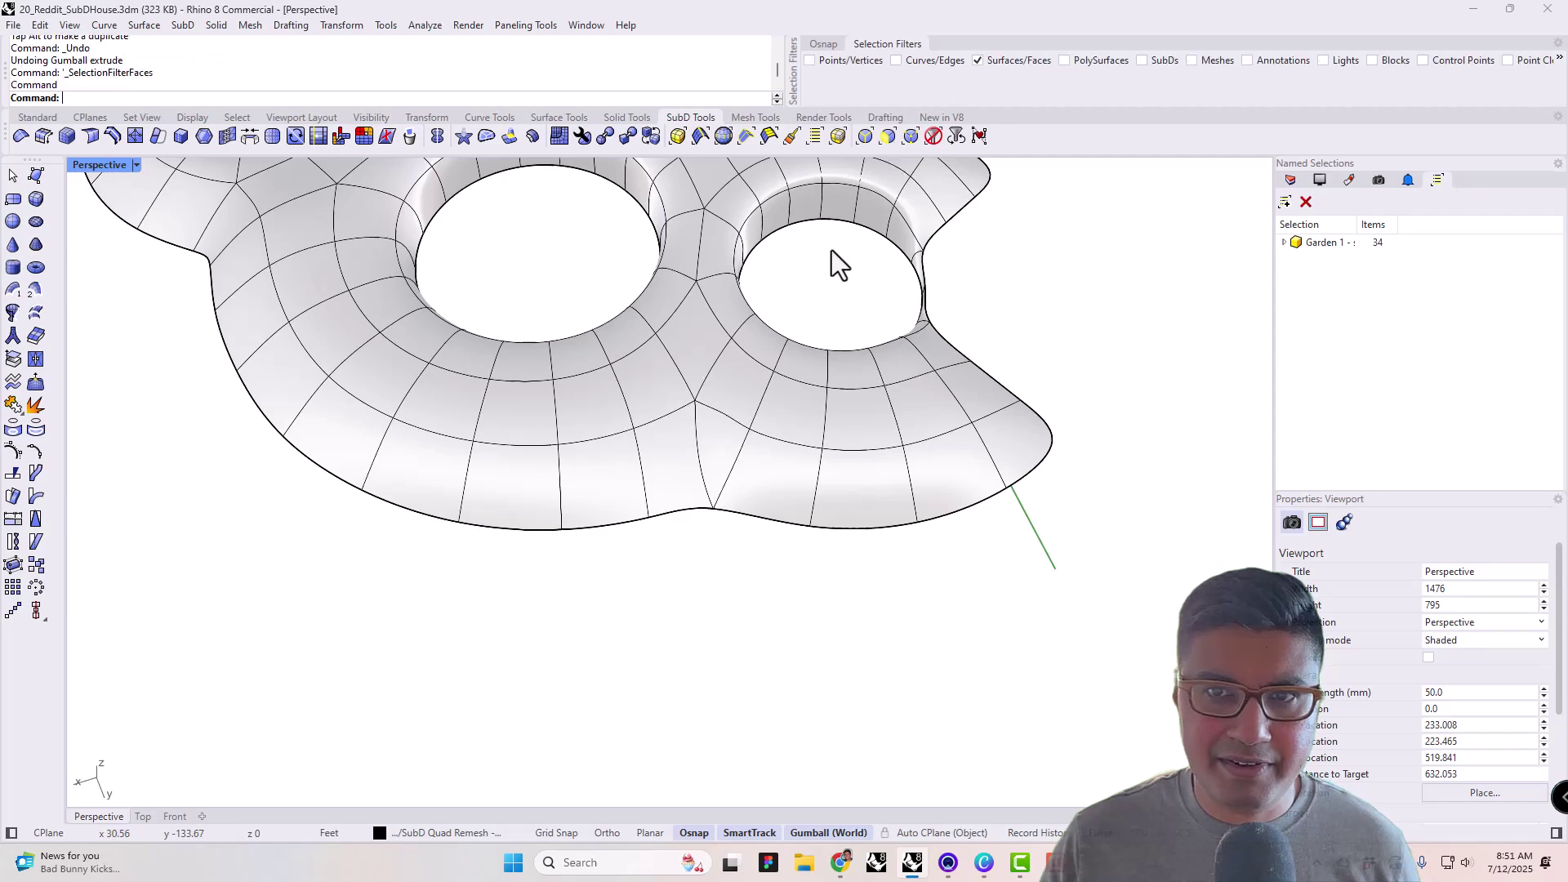
{"action": "left_click", "coordinate": [677, 472]}
{"action": "double_click", "coordinate": [576, 470]}
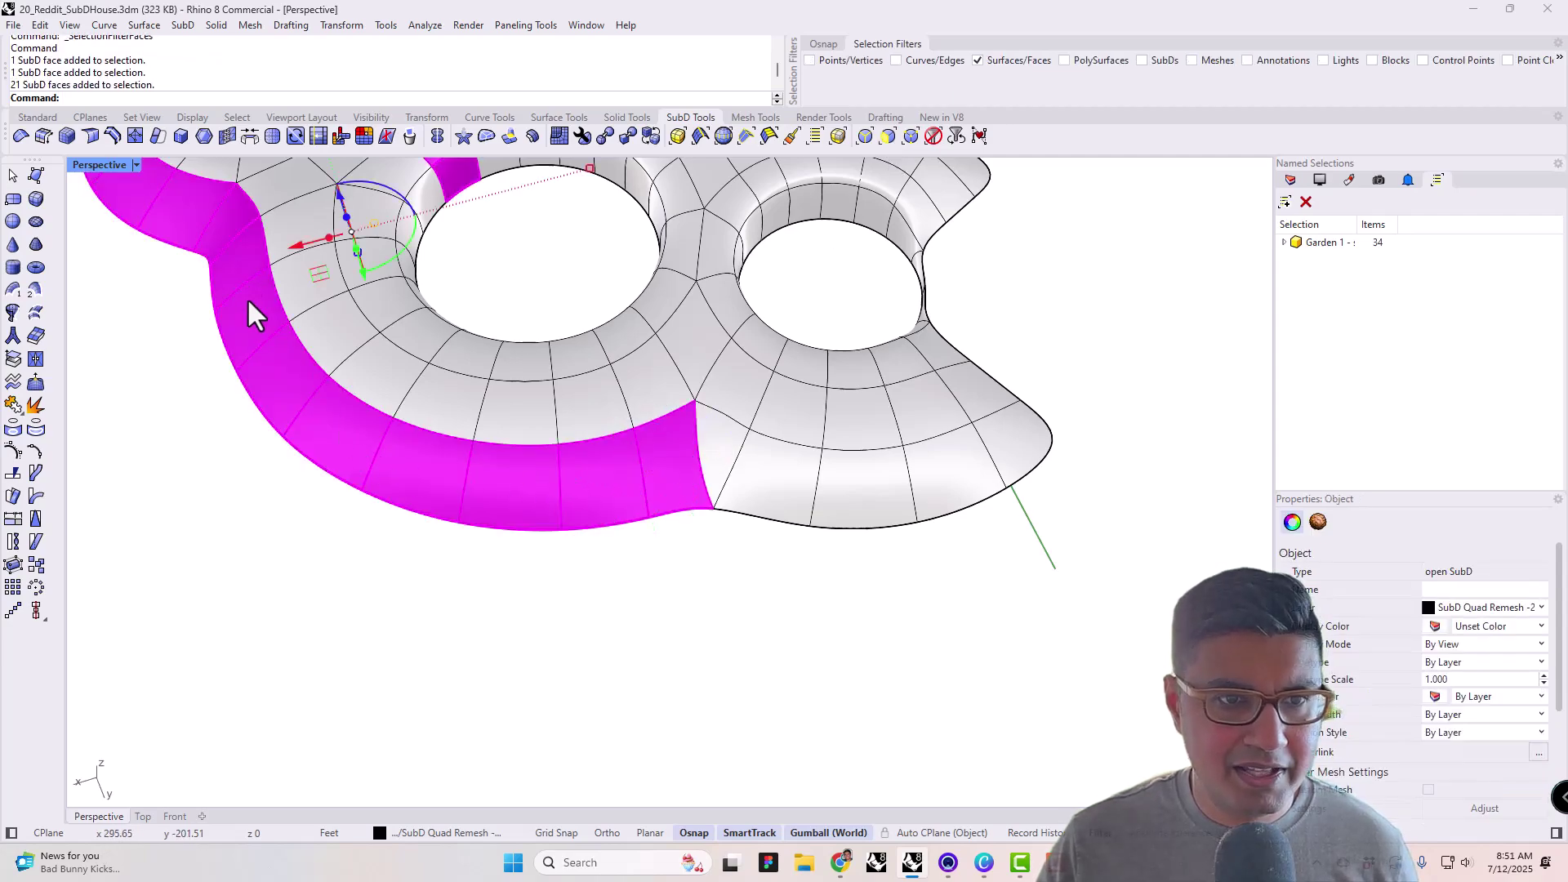
{"action": "right_click_drag", "start_coordinate": [526, 536], "coordinate": [668, 511]}
{"action": "key", "text": "Escape"}
- Select a partial run of outer rim faces beside the largest opening, try lowering them along Z, and undo the move
{"action": "left_click", "coordinate": [688, 397]}
{"action": "left_click", "coordinate": [640, 420], "text": "shift"}
{"action": "left_click", "coordinate": [523, 426], "text": "shift"}
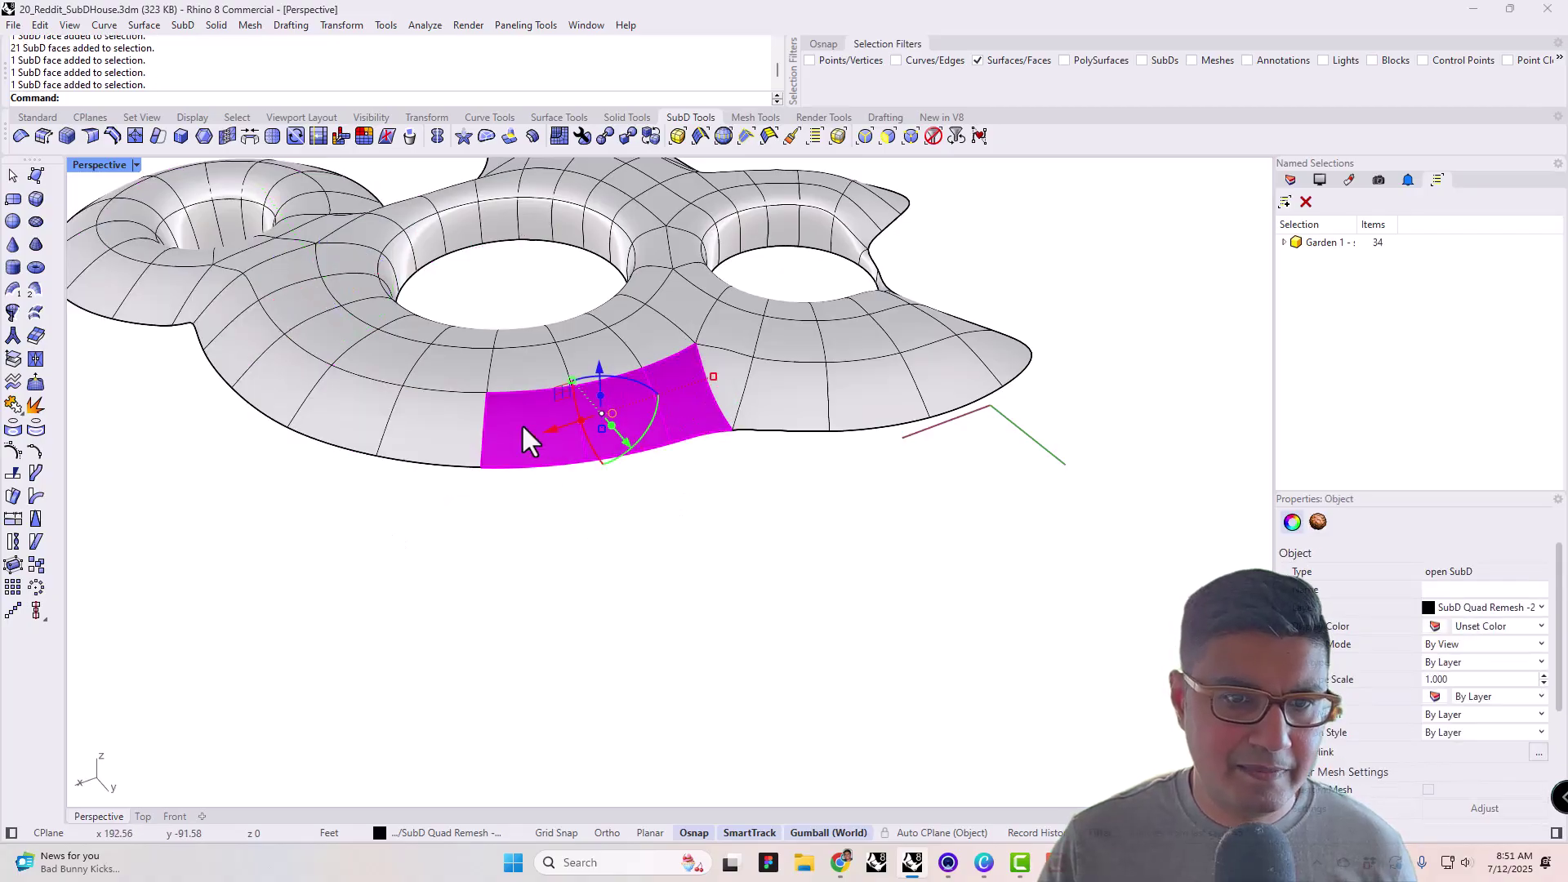
{"action": "left_click", "coordinate": [385, 431], "text": "shift"}
{"action": "left_click", "coordinate": [301, 400], "text": "shift"}
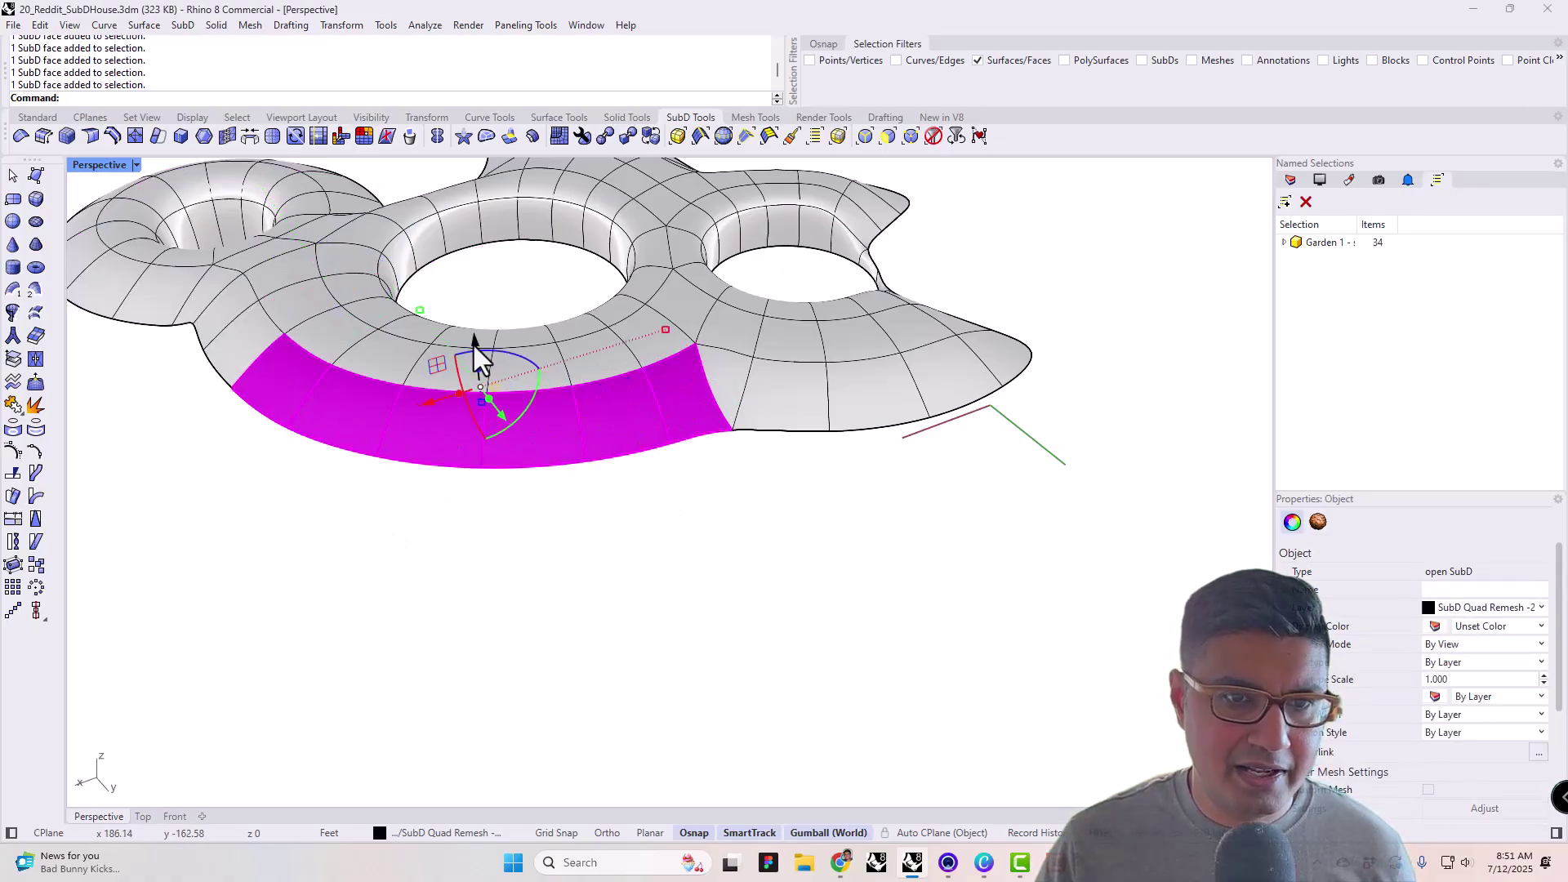
{"action": "left_click_drag", "start_coordinate": [474, 345], "coordinate": [507, 470]}
{"action": "left_click", "coordinate": [605, 562]}
{"action": "right_click_drag", "start_coordinate": [605, 562], "coordinate": [590, 517]}
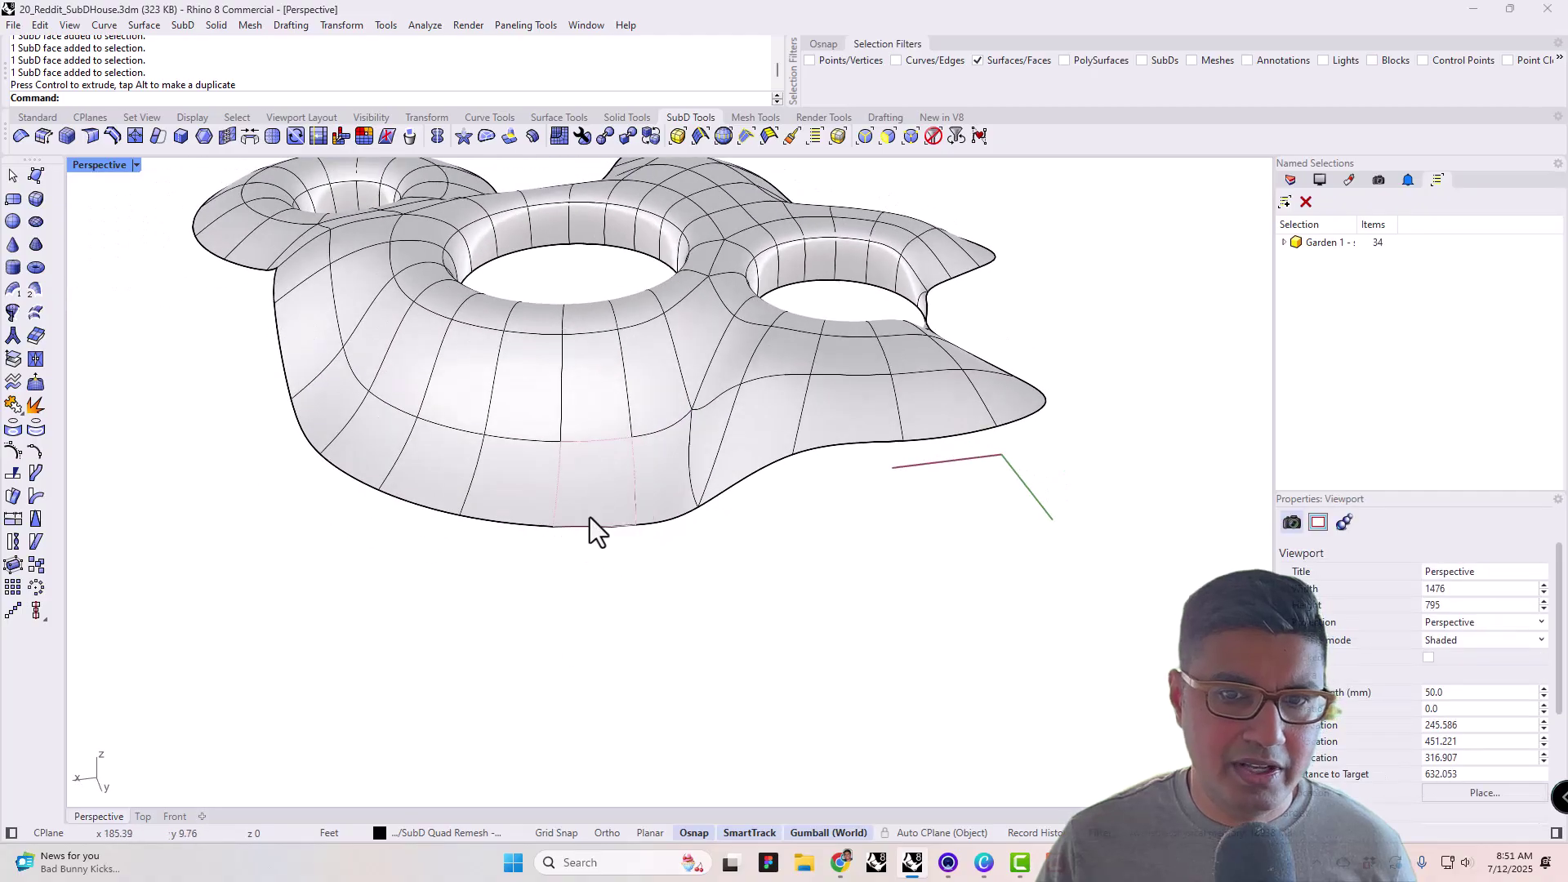
{"action": "key", "text": "ctrl+z"}
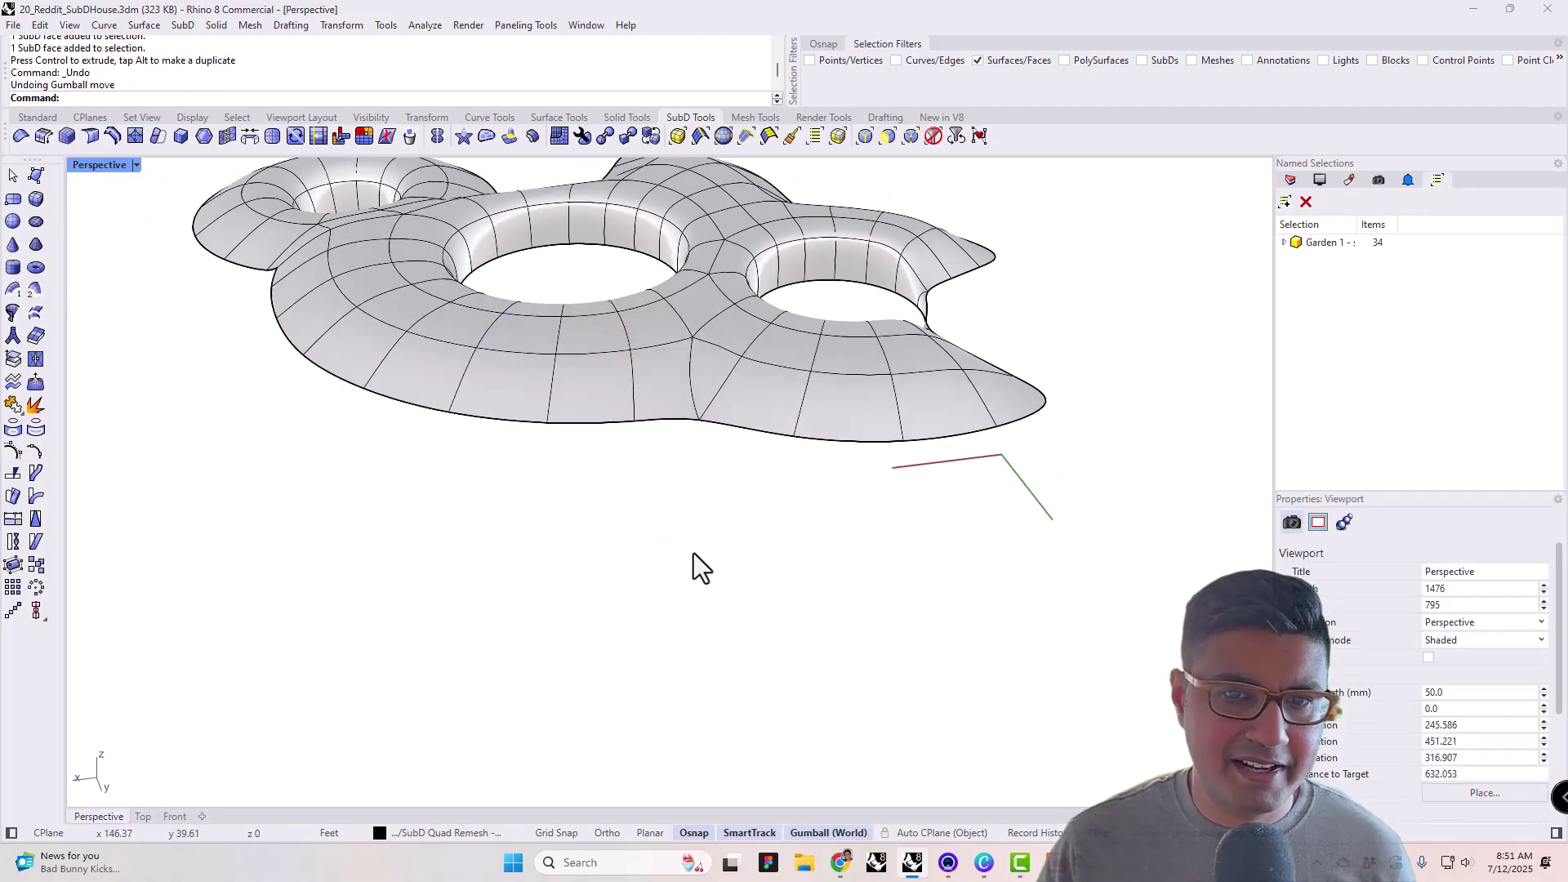
- Try deleting the single outer rim face at the junction between the two larger openings, undo the deletion, and deselect the face
{"action": "scroll", "coordinate": [671, 483], "scroll_direction": "up", "scroll_amount": 5}
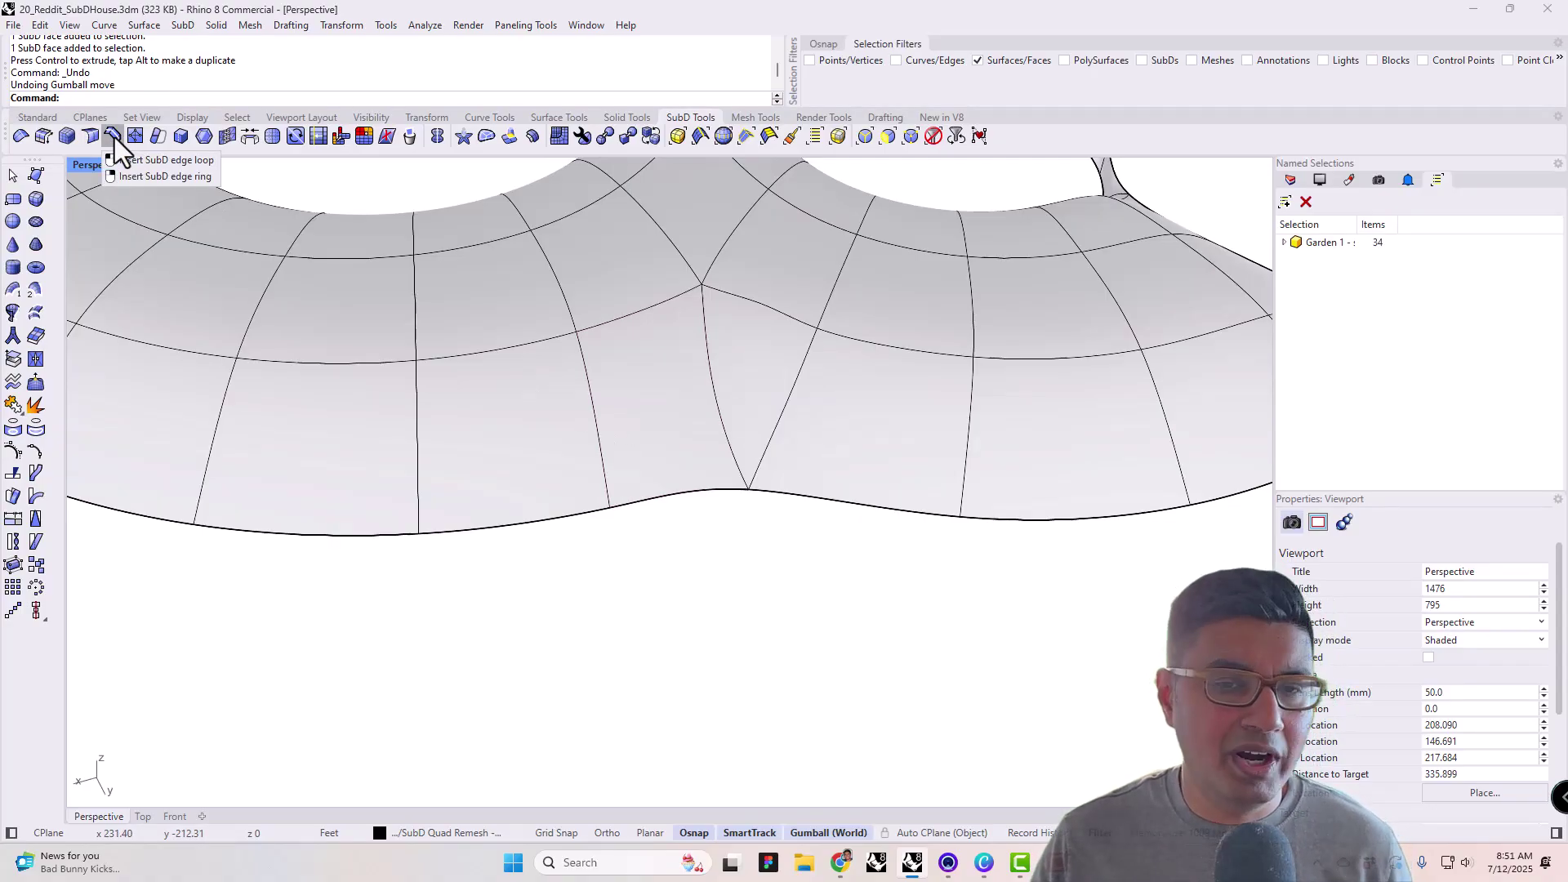
{"action": "left_click", "coordinate": [666, 463], "text": "ctrl+shift"}
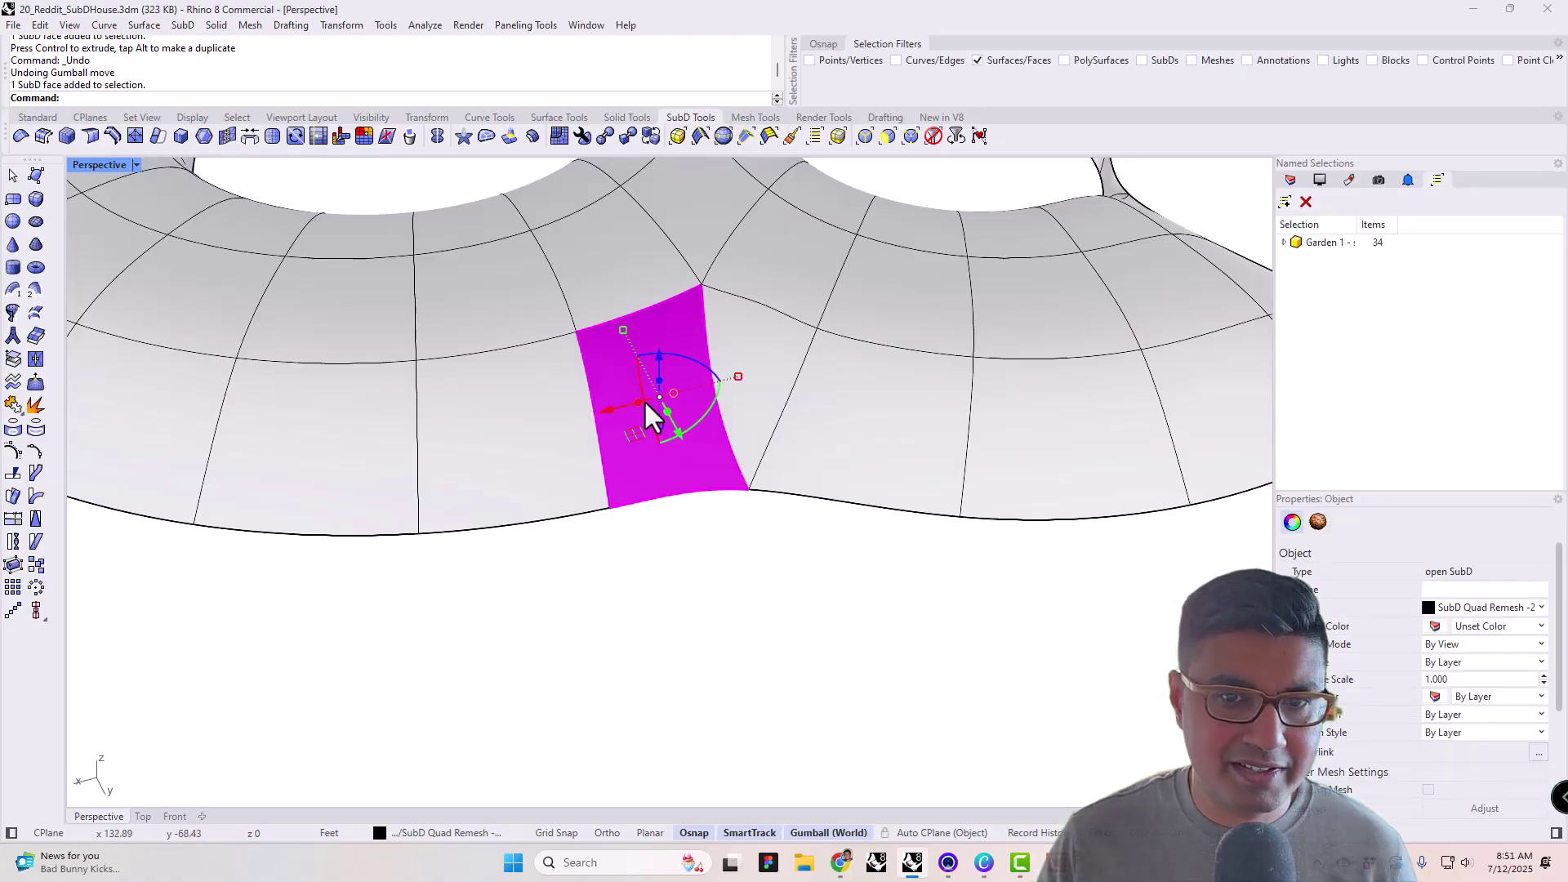
{"action": "key", "text": "Delete"}
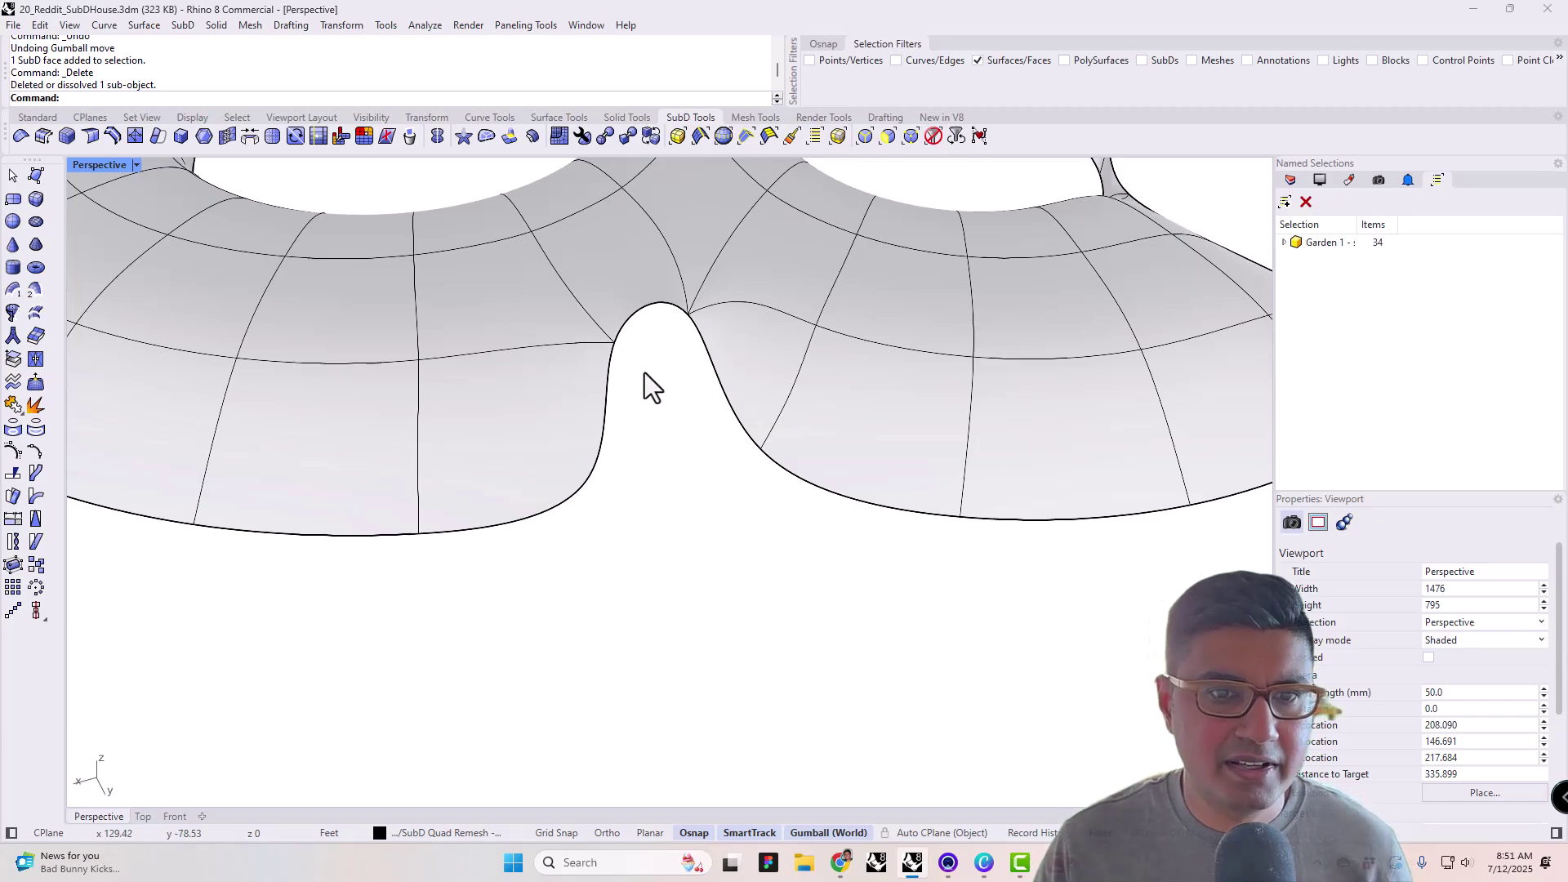
{"action": "scroll", "coordinate": [645, 372], "scroll_direction": "down", "scroll_amount": 6}
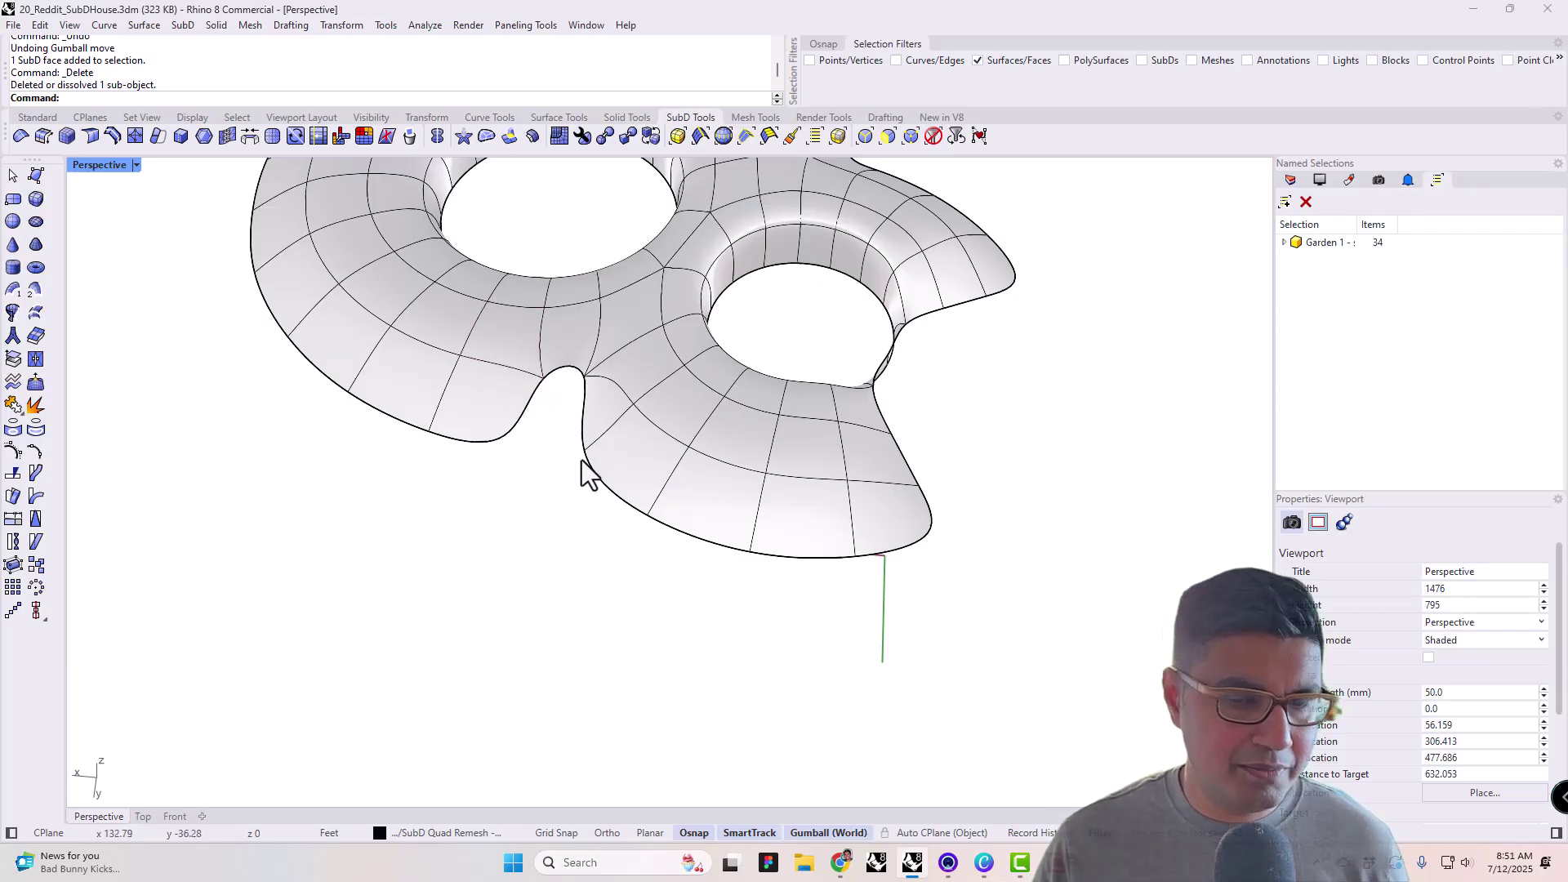
{"action": "key", "text": "ctrl+z"}
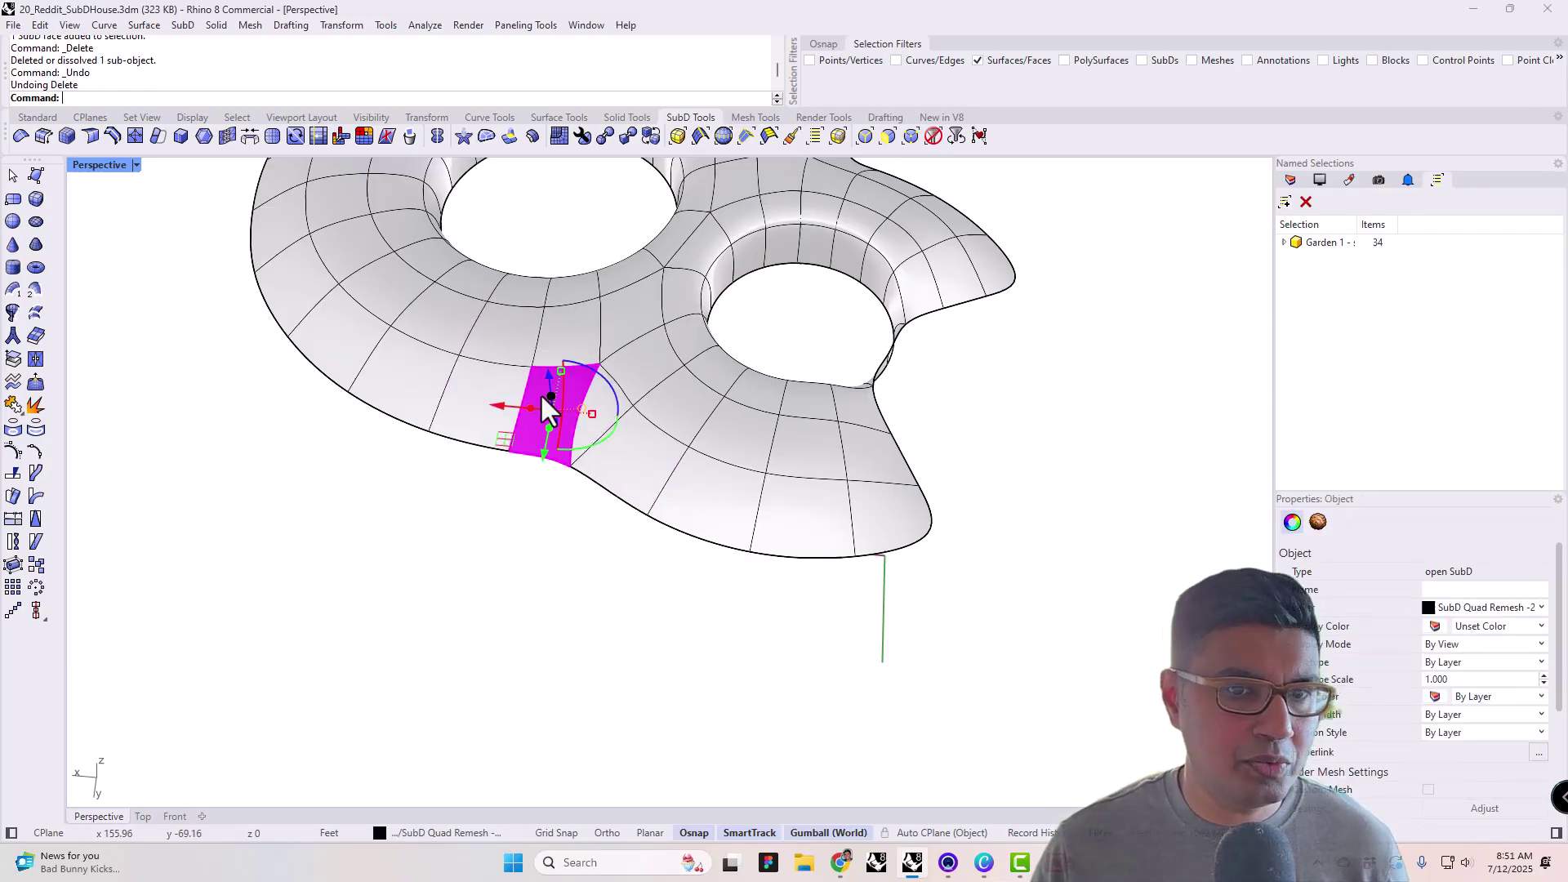
{"action": "left_click", "coordinate": [538, 509]}
{"action": "left_click", "coordinate": [549, 435]}
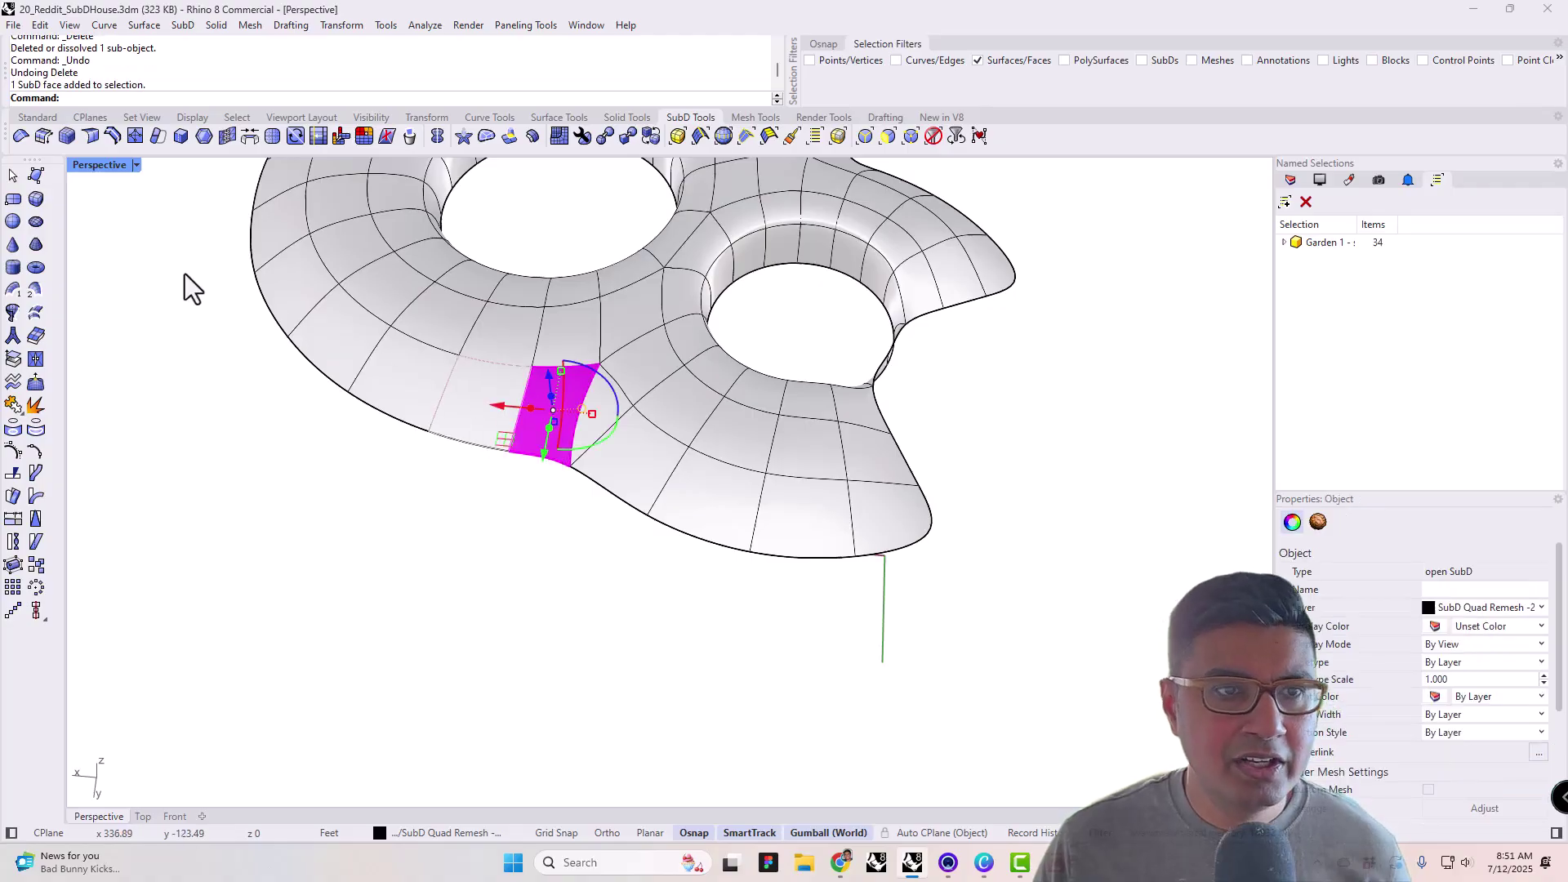
{"action": "key", "text": "Escape"}
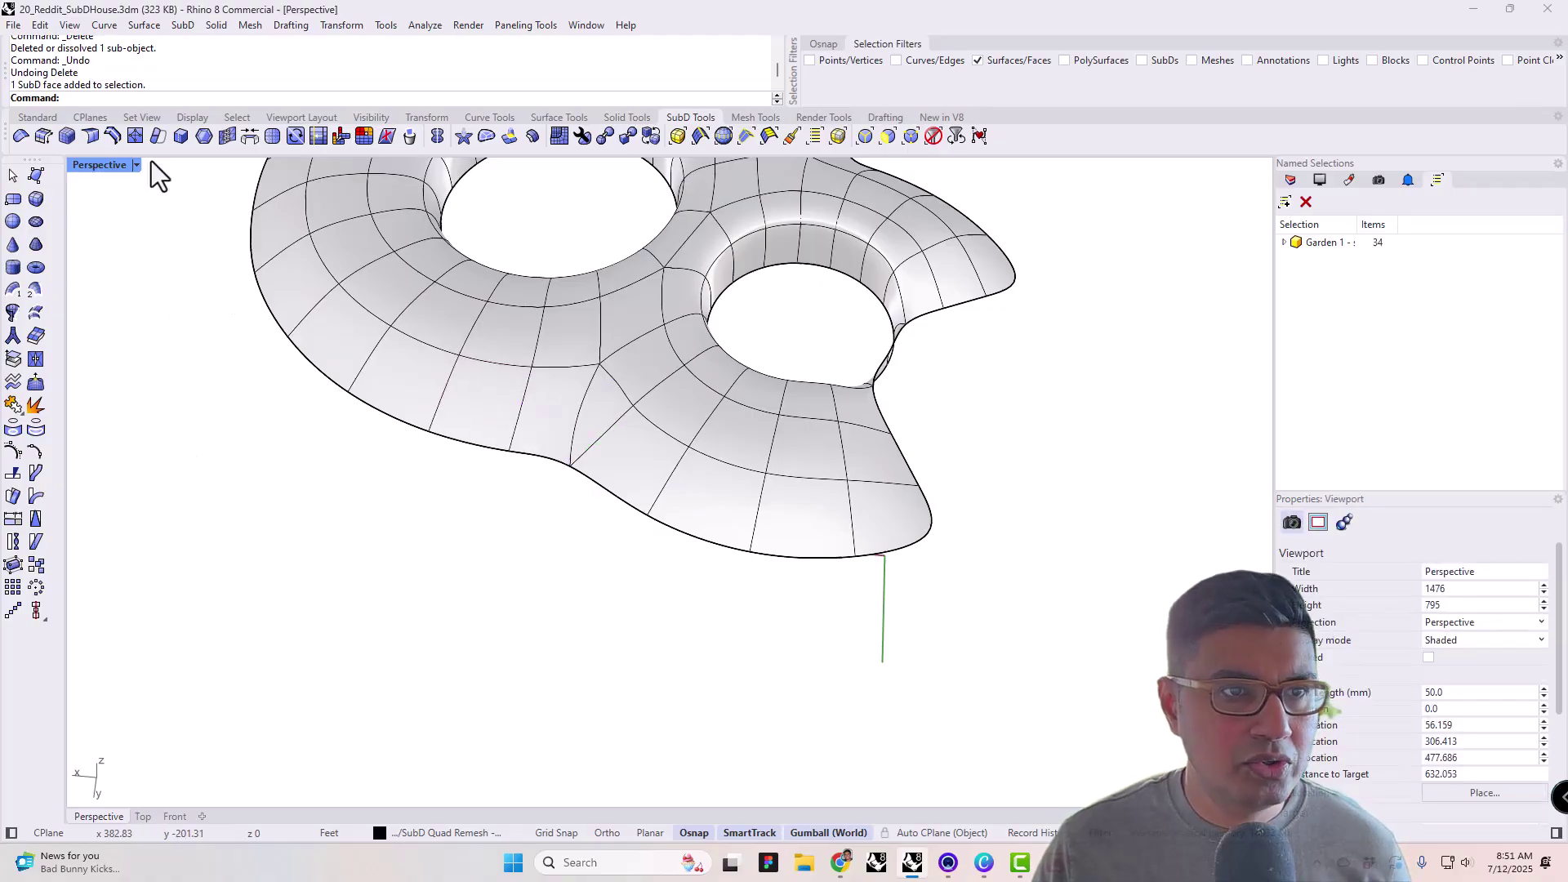
- Subdivide the outer rim face between the two larger openings, and subdivide again its two new faces on the smaller opening's side
{"action": "left_click", "coordinate": [567, 397]}
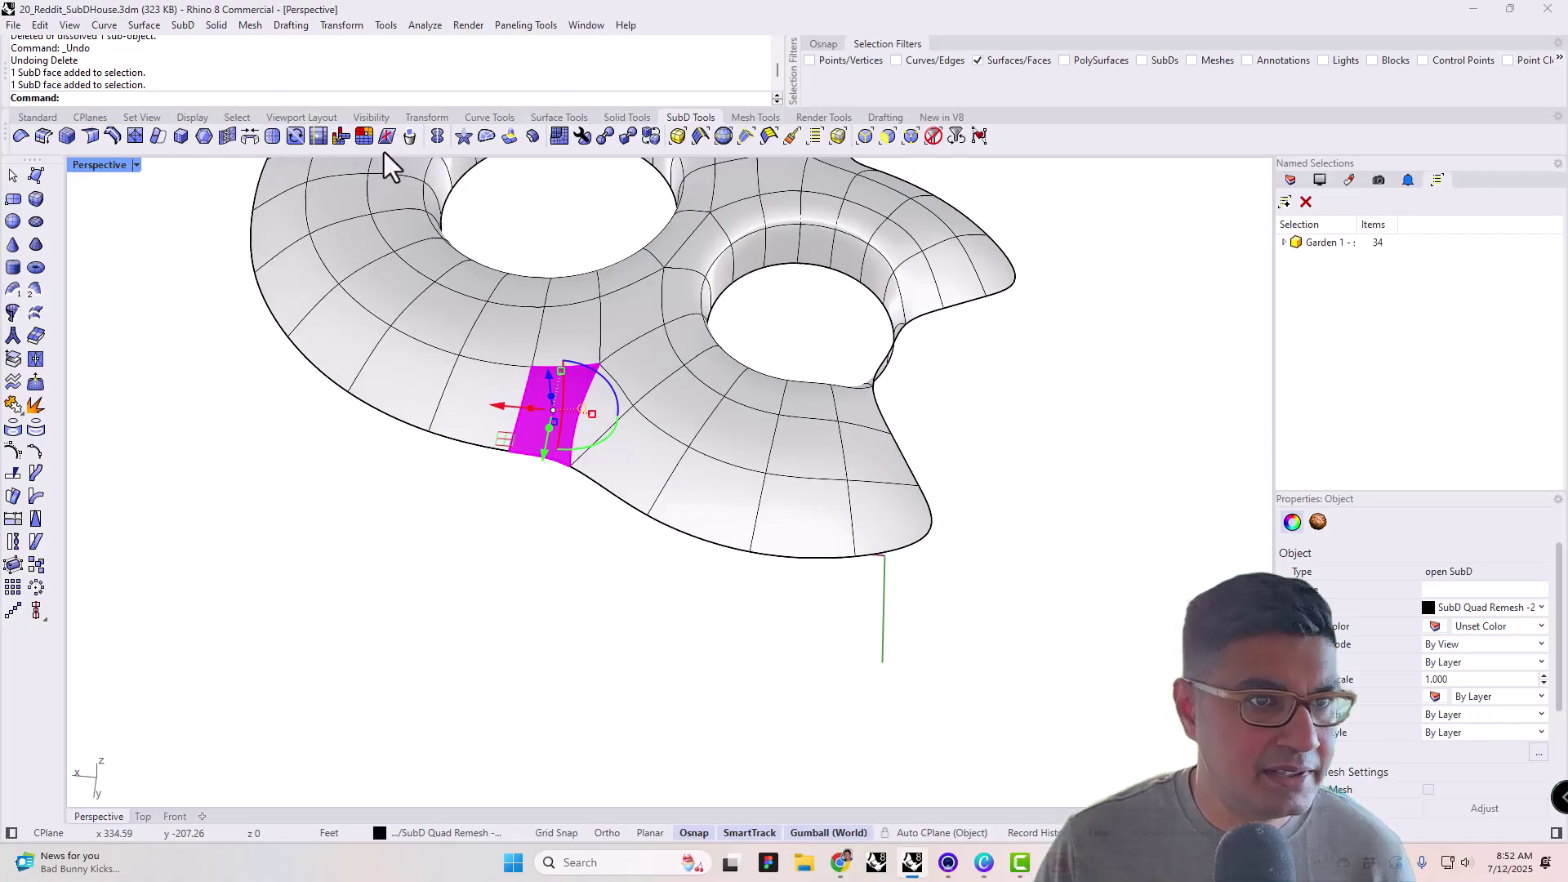
{"action": "left_click", "coordinate": [270, 136]}
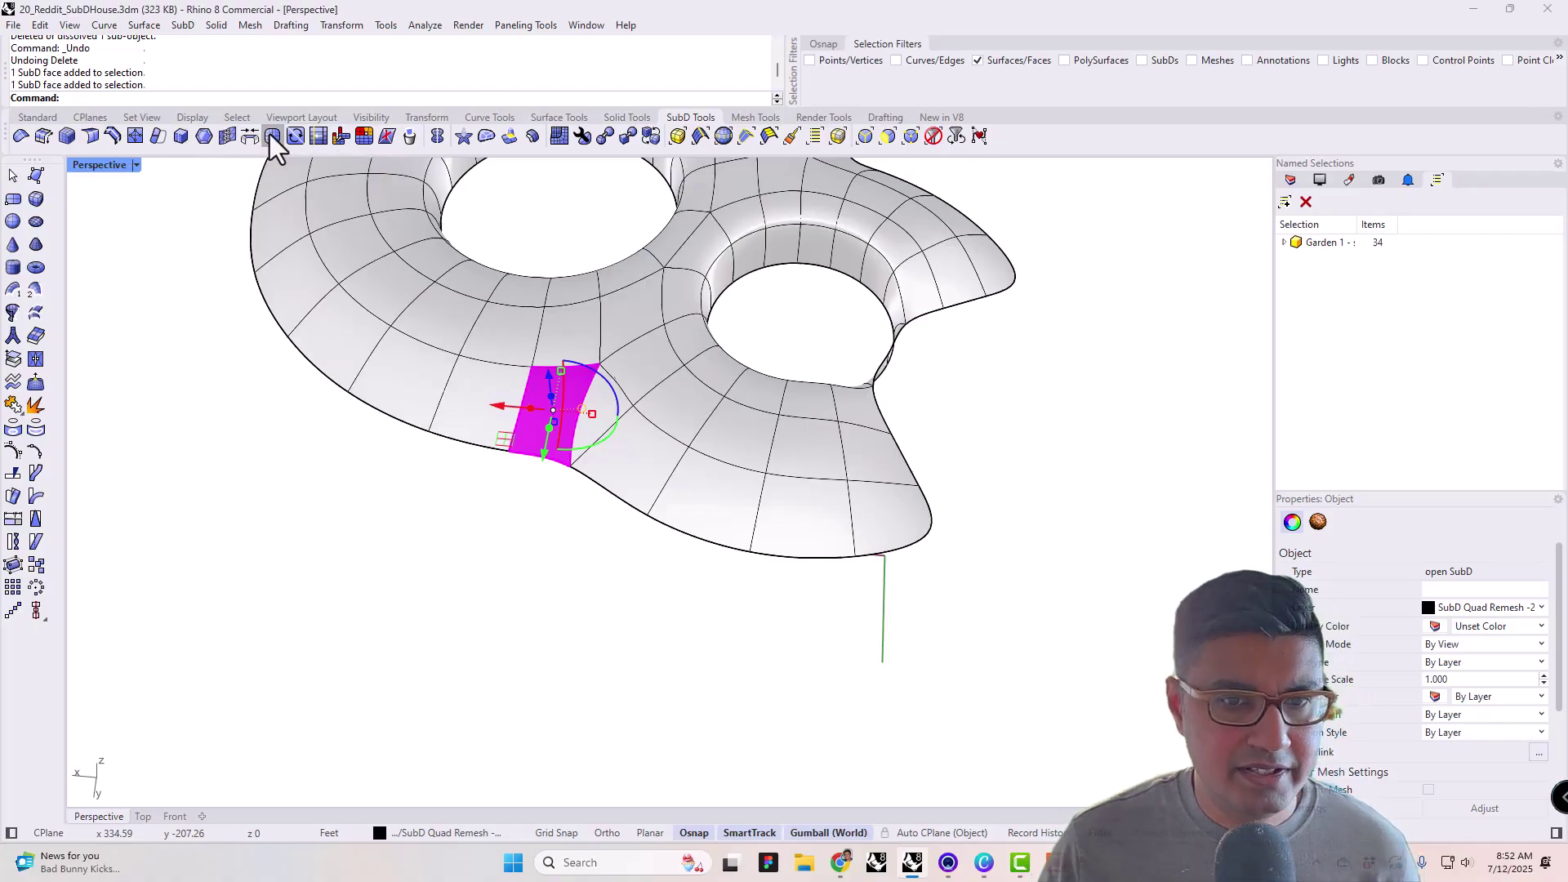
{"action": "left_click", "coordinate": [490, 487]}
{"action": "scroll", "coordinate": [576, 445], "scroll_direction": "up", "scroll_amount": 5}
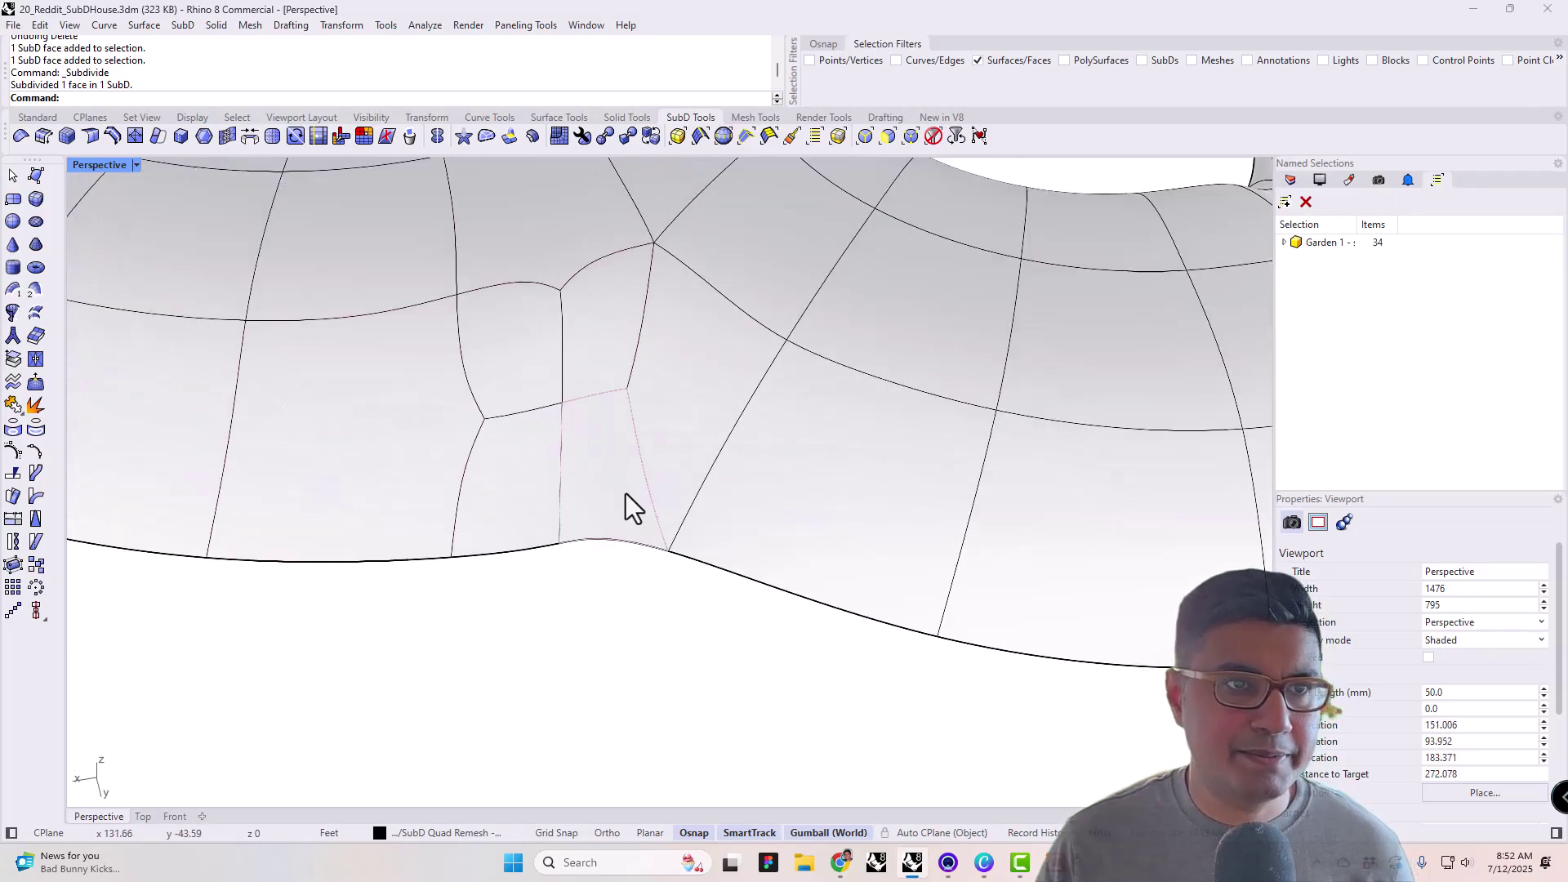
{"action": "left_click", "coordinate": [609, 351]}
{"action": "left_click", "coordinate": [609, 463], "text": "shift"}
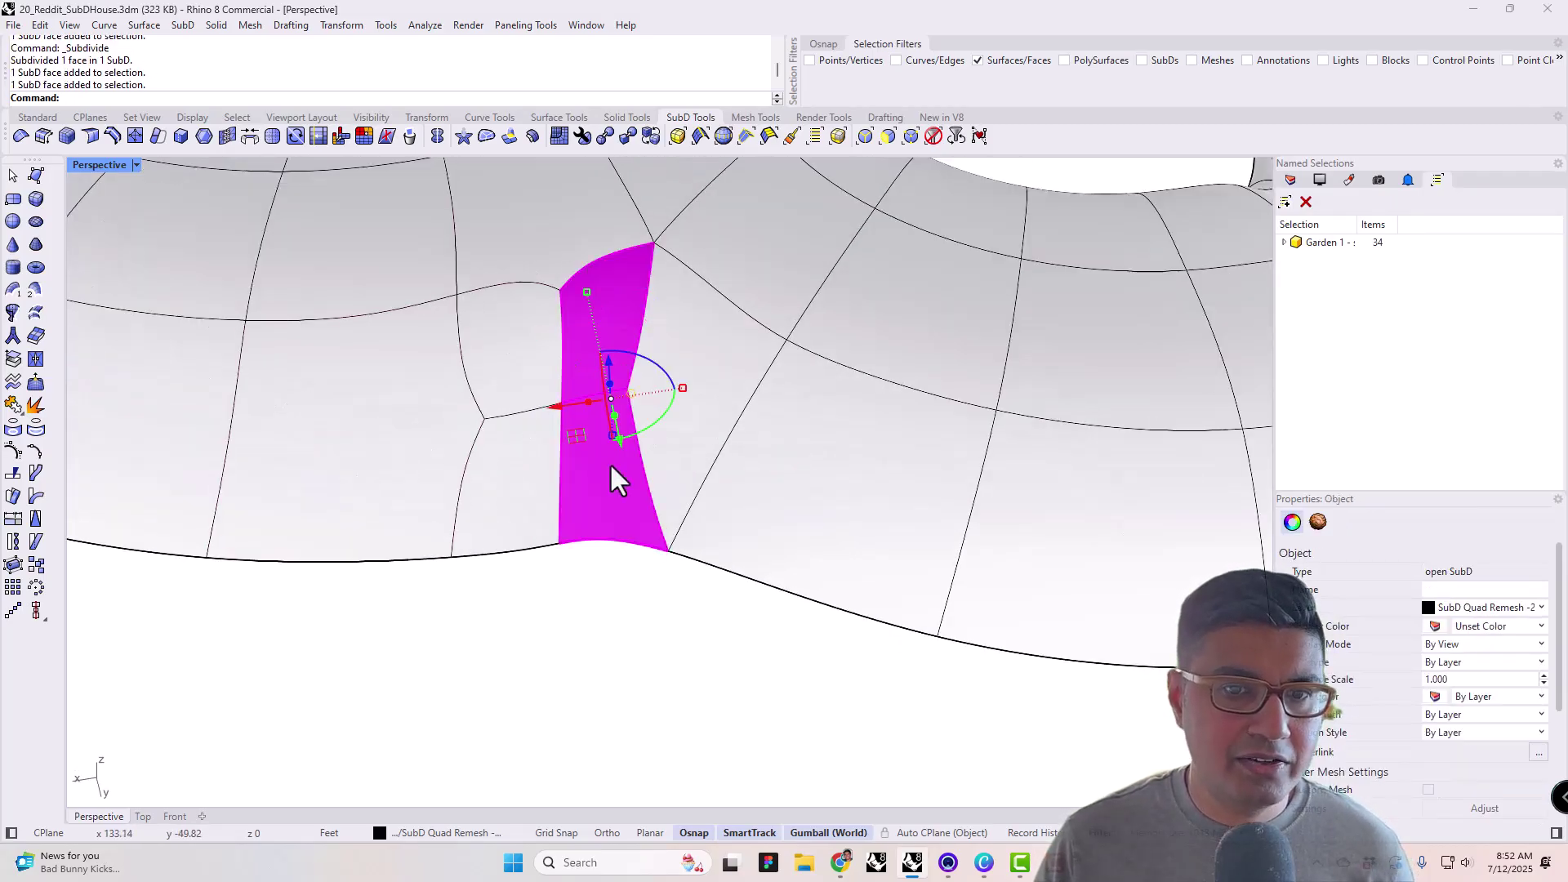
{"action": "left_click", "coordinate": [274, 137]}
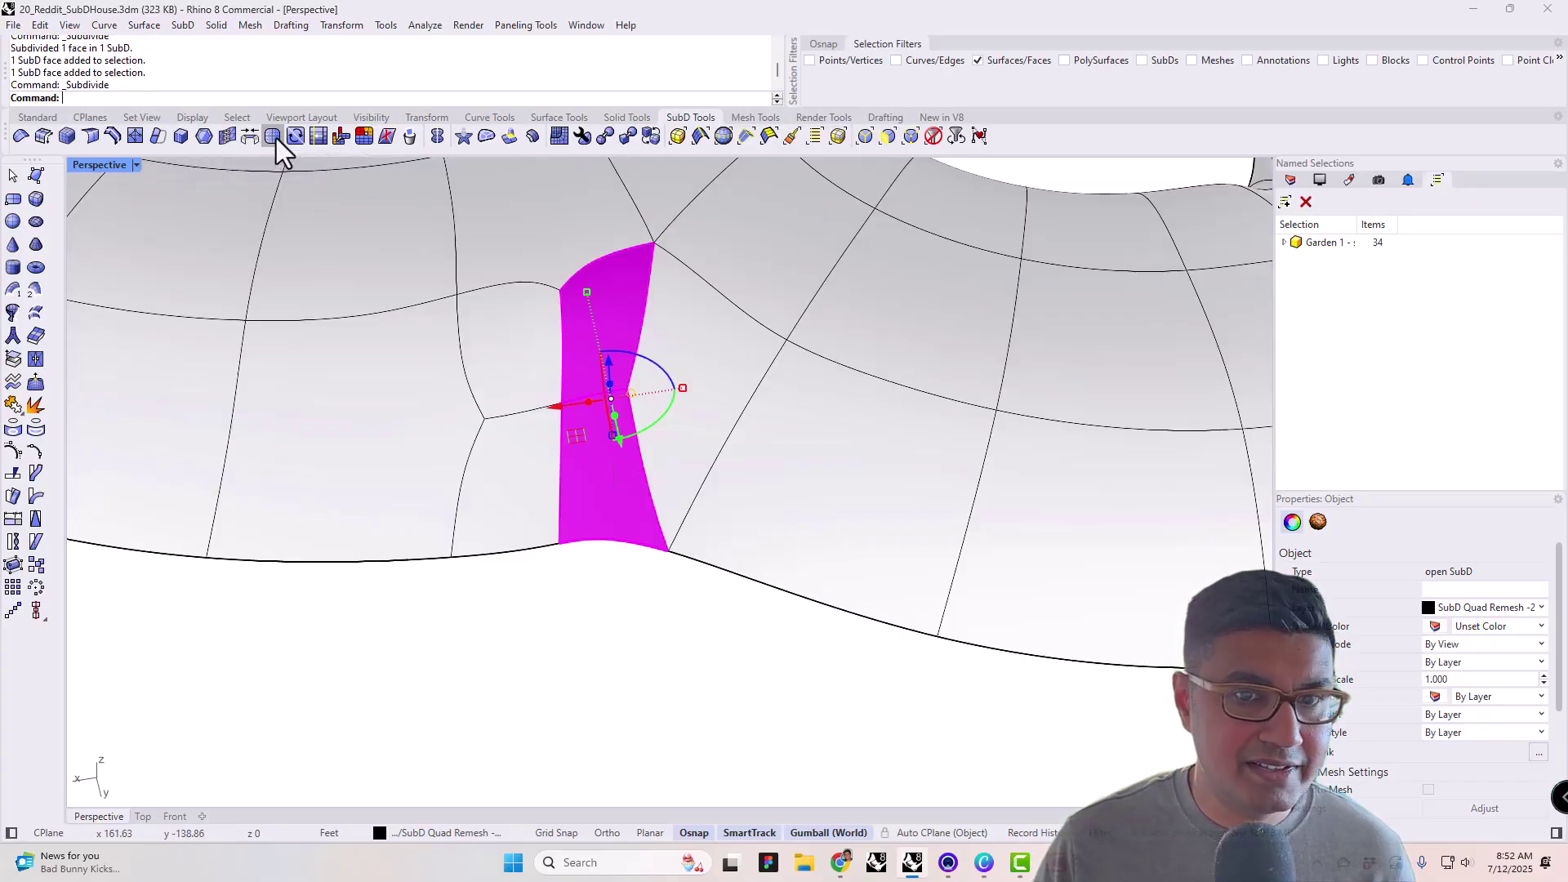
- Delete the column of four small subdivided faces at the junction to cut a narrow slit into the outer rim
{"action": "left_click", "coordinate": [615, 513]}
{"action": "left_click", "coordinate": [612, 425], "text": "shift"}
{"action": "left_click", "coordinate": [610, 357], "text": "shift"}
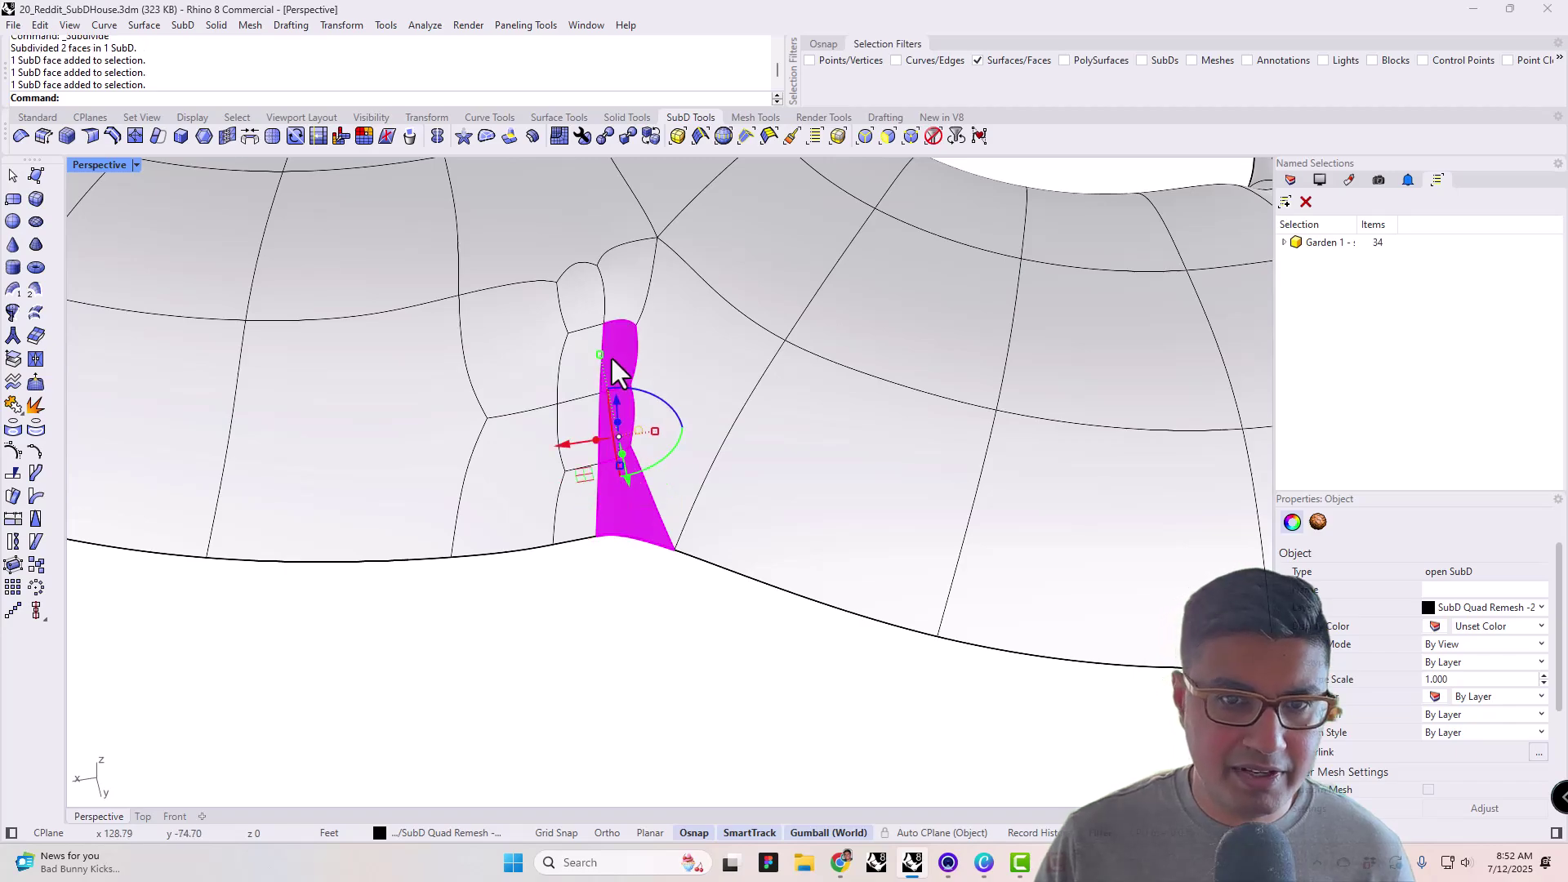
{"action": "left_click", "coordinate": [619, 294], "text": "shift"}
{"action": "key", "text": "Delete"}
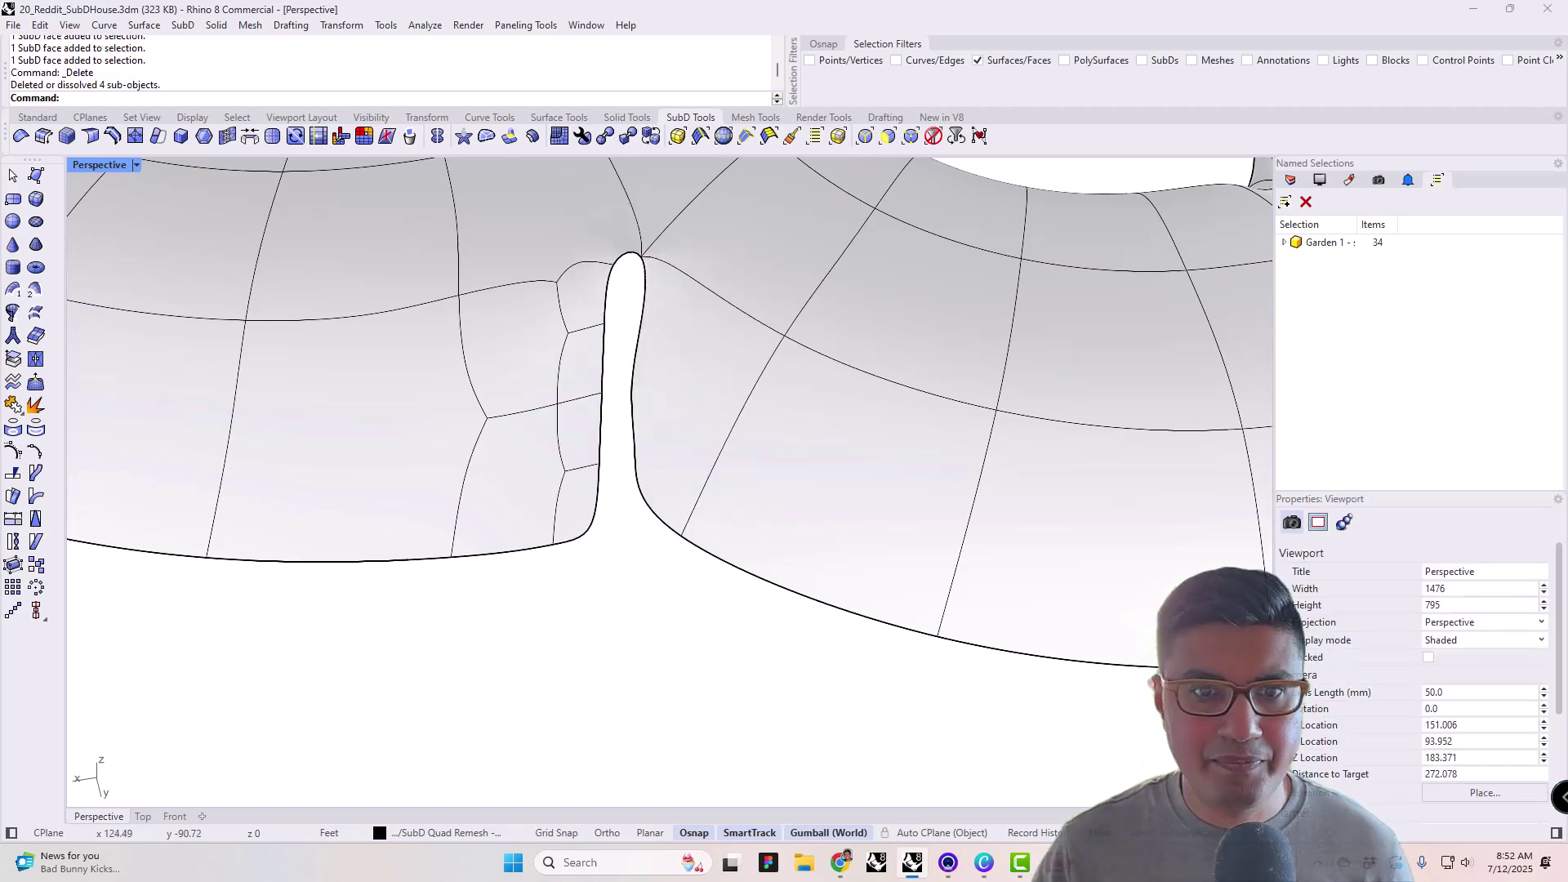
{"action": "scroll", "coordinate": [629, 320], "scroll_direction": "down", "scroll_amount": 5}
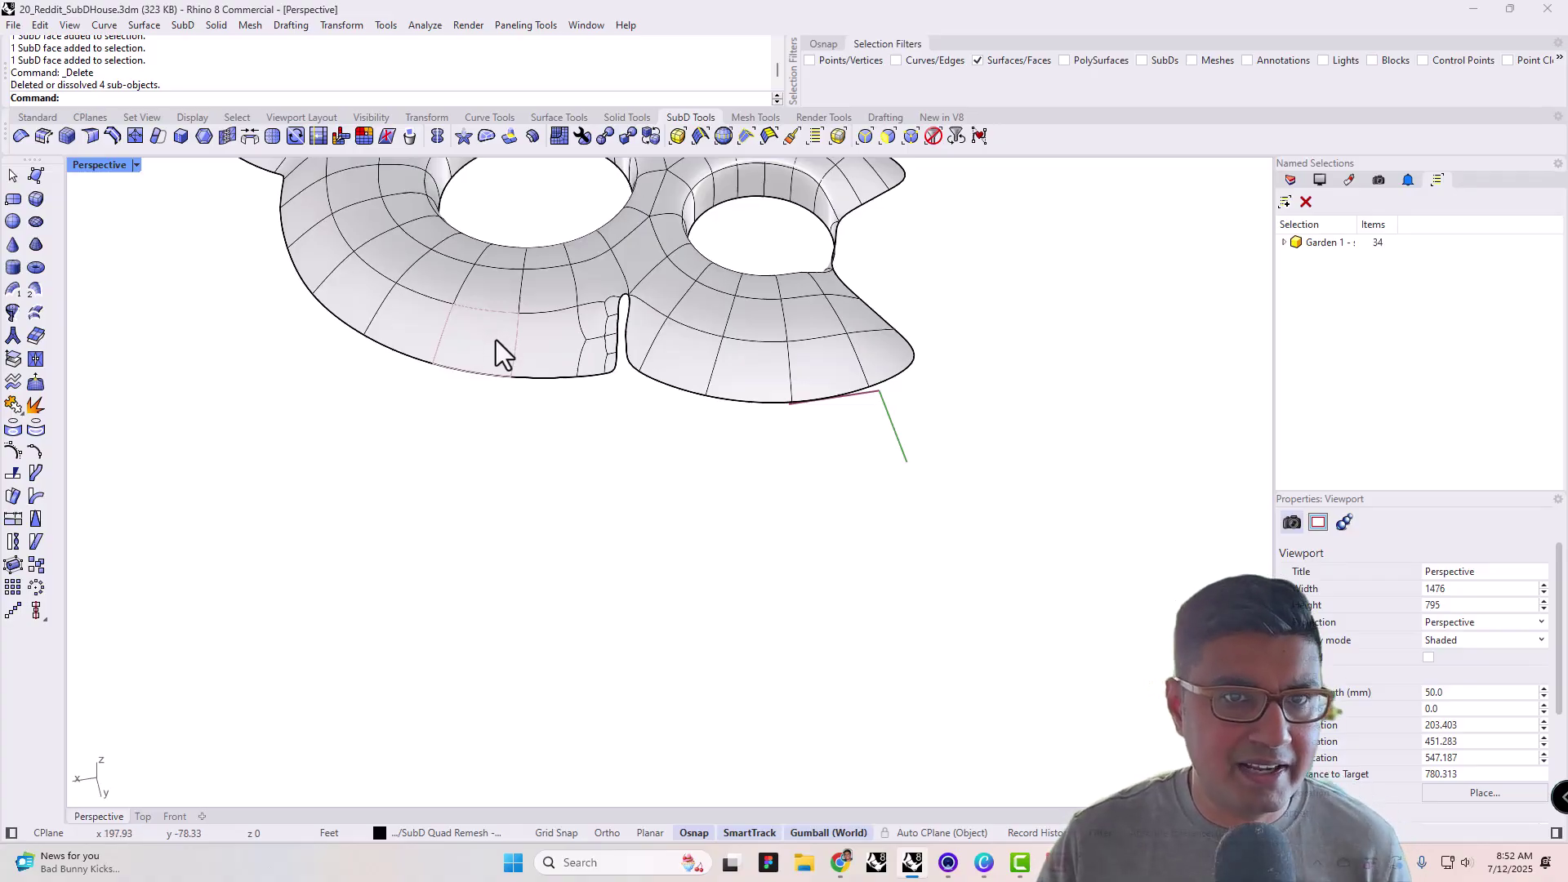
{"action": "scroll", "coordinate": [600, 295], "scroll_direction": "up", "scroll_amount": 5}
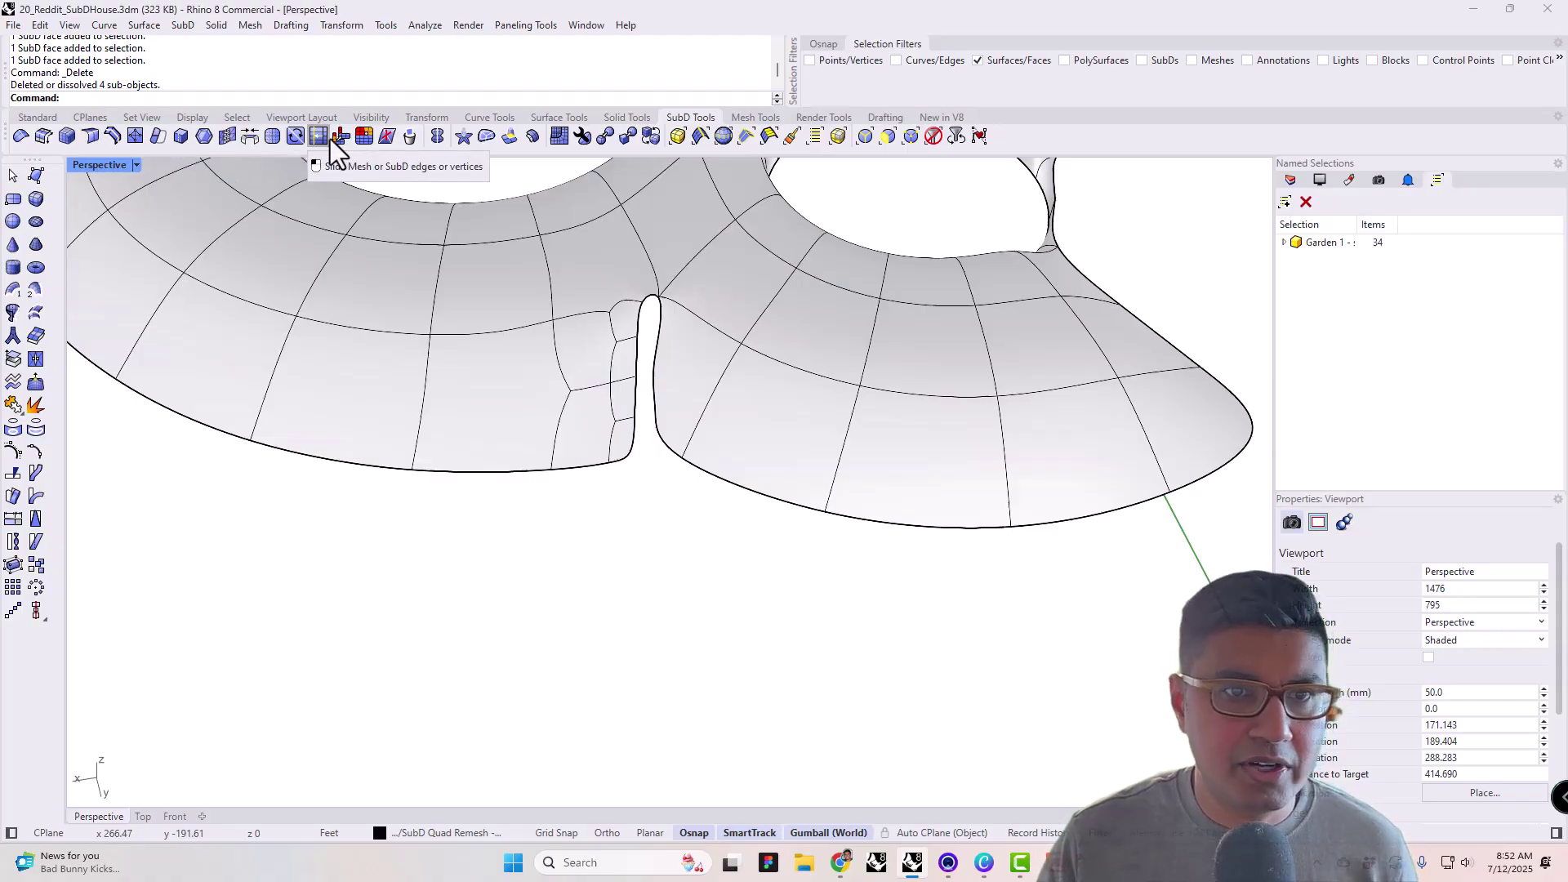
- Merge the four small subdivided faces bordering the new slit in pairs, so that two stacked faces remain beside its edge
{"action": "left_click", "coordinate": [388, 136]}
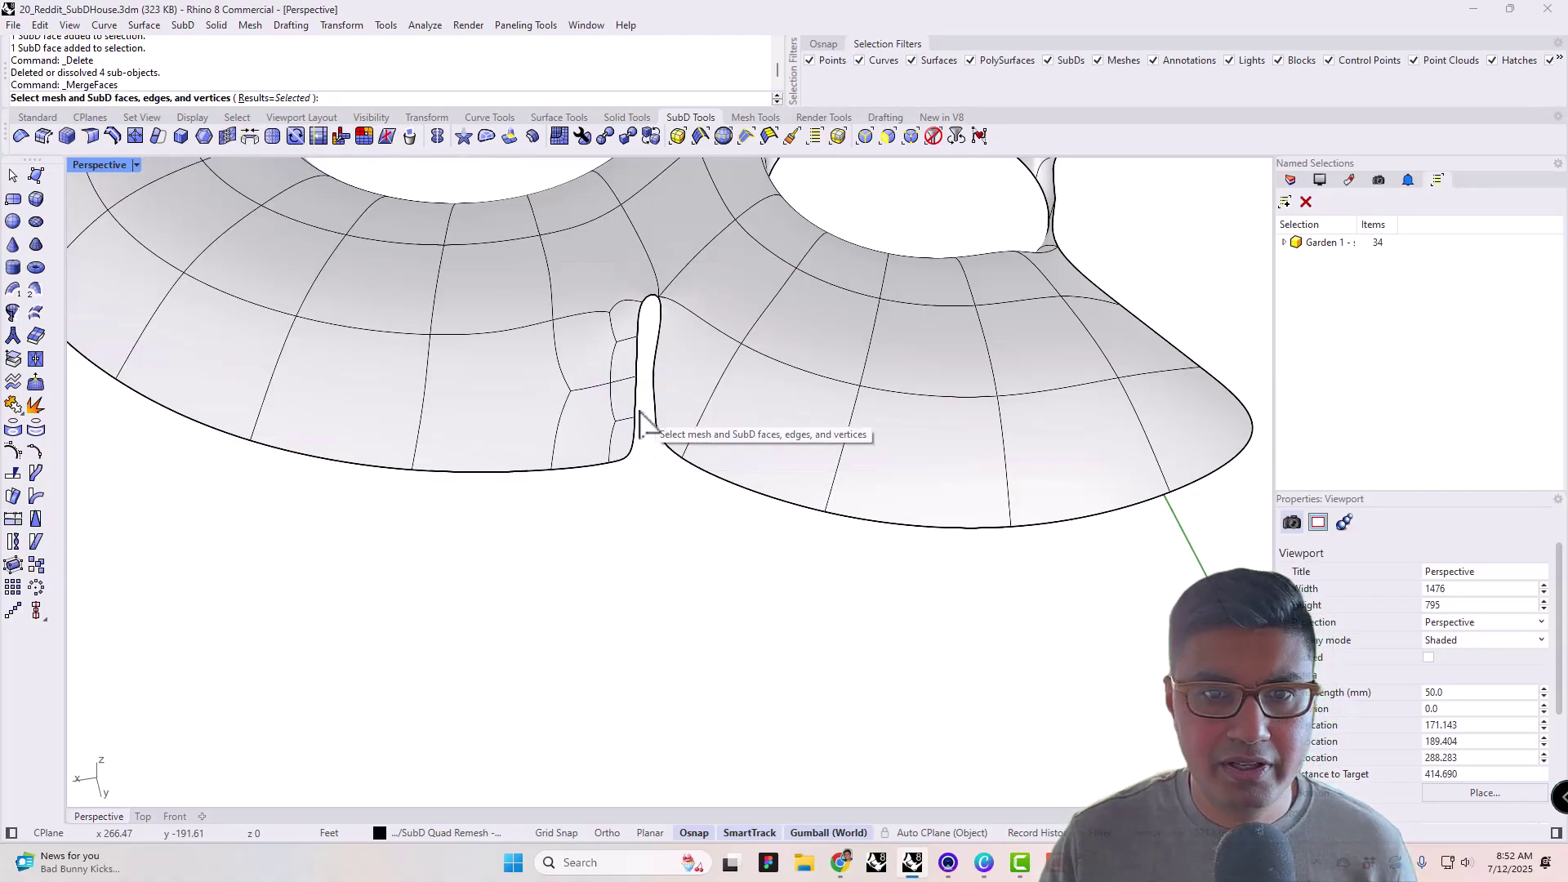
{"action": "scroll", "coordinate": [635, 368], "scroll_direction": "up", "scroll_amount": 3}
{"action": "left_click", "coordinate": [635, 367]}
{"action": "left_click", "coordinate": [637, 302]}
{"action": "key", "text": "Return"}
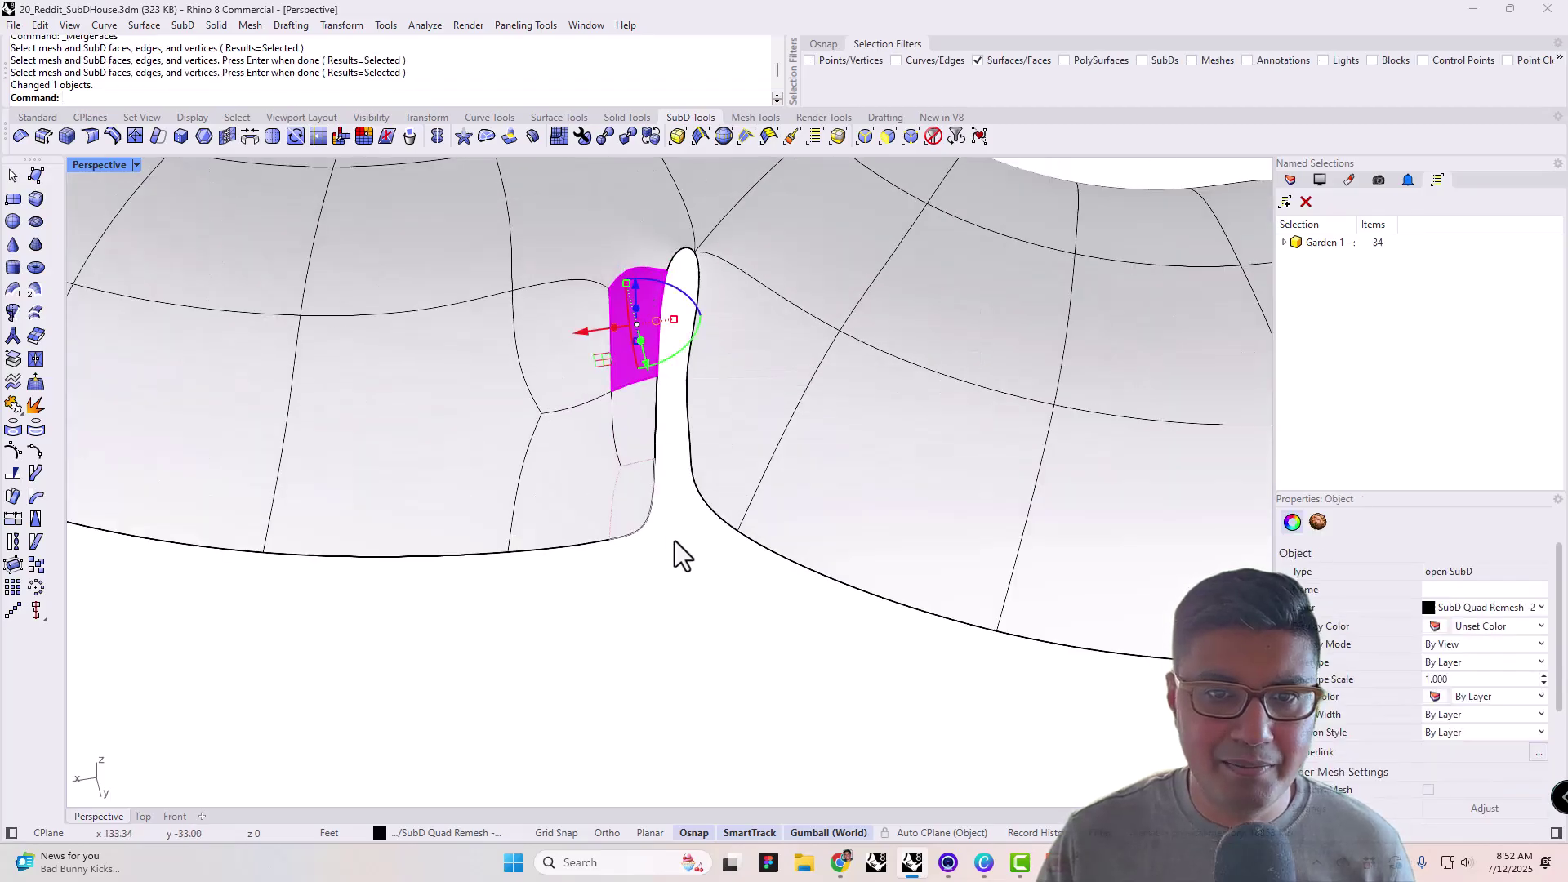
{"action": "key", "text": "Return"}
{"action": "left_click", "coordinate": [644, 490]}
{"action": "left_click", "coordinate": [636, 428]}
{"action": "key", "text": "Return"}
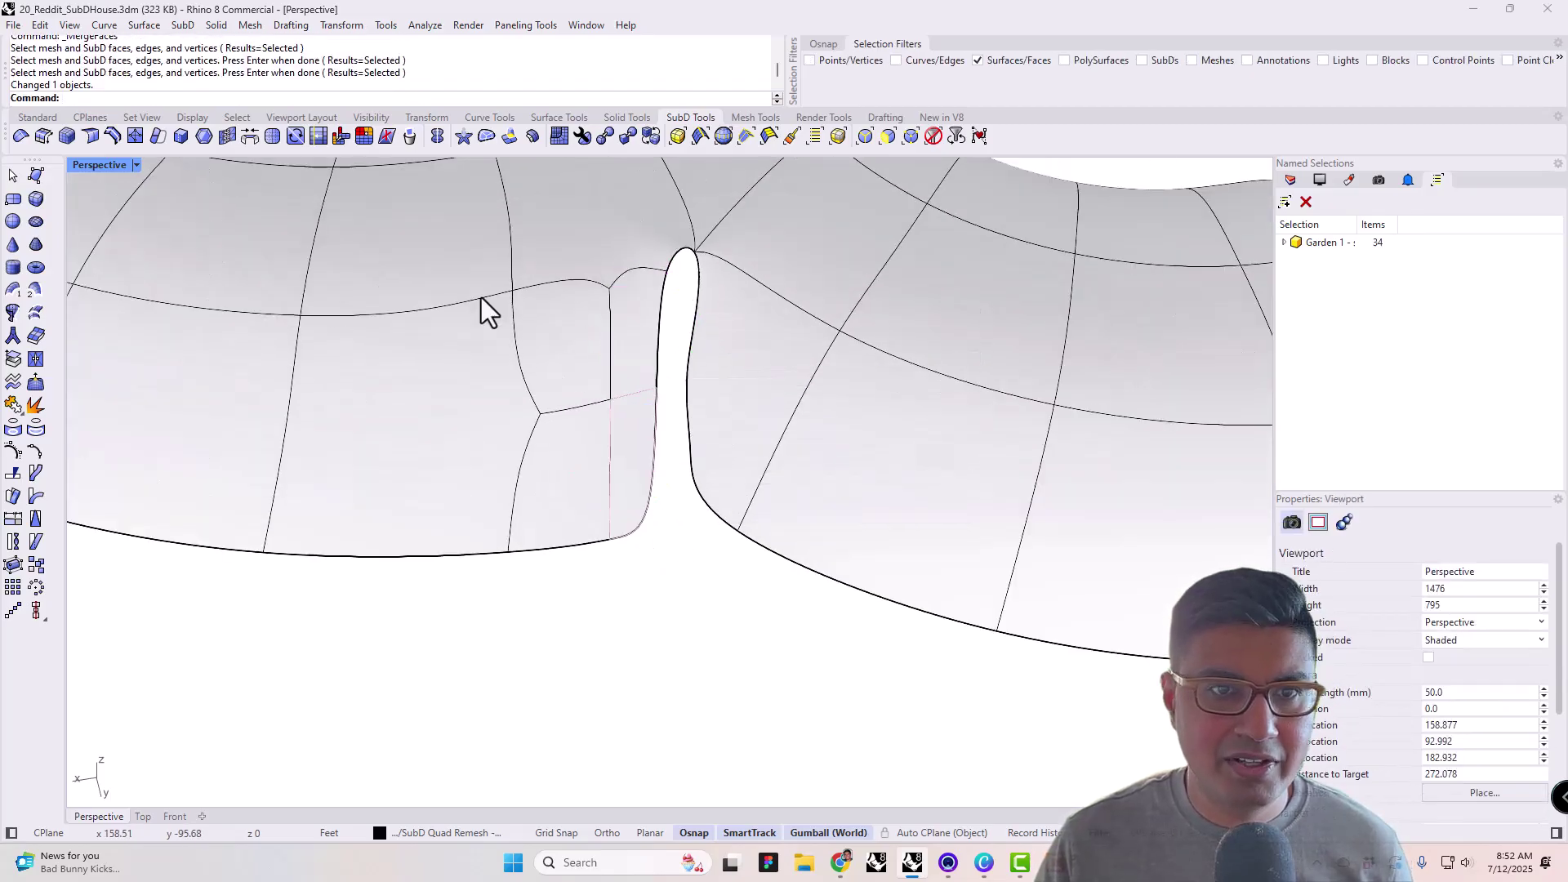
- Merge the remaining subdivided faces beside the slit into one outer rim face and clear the selection
{"action": "left_click", "coordinate": [388, 138]}
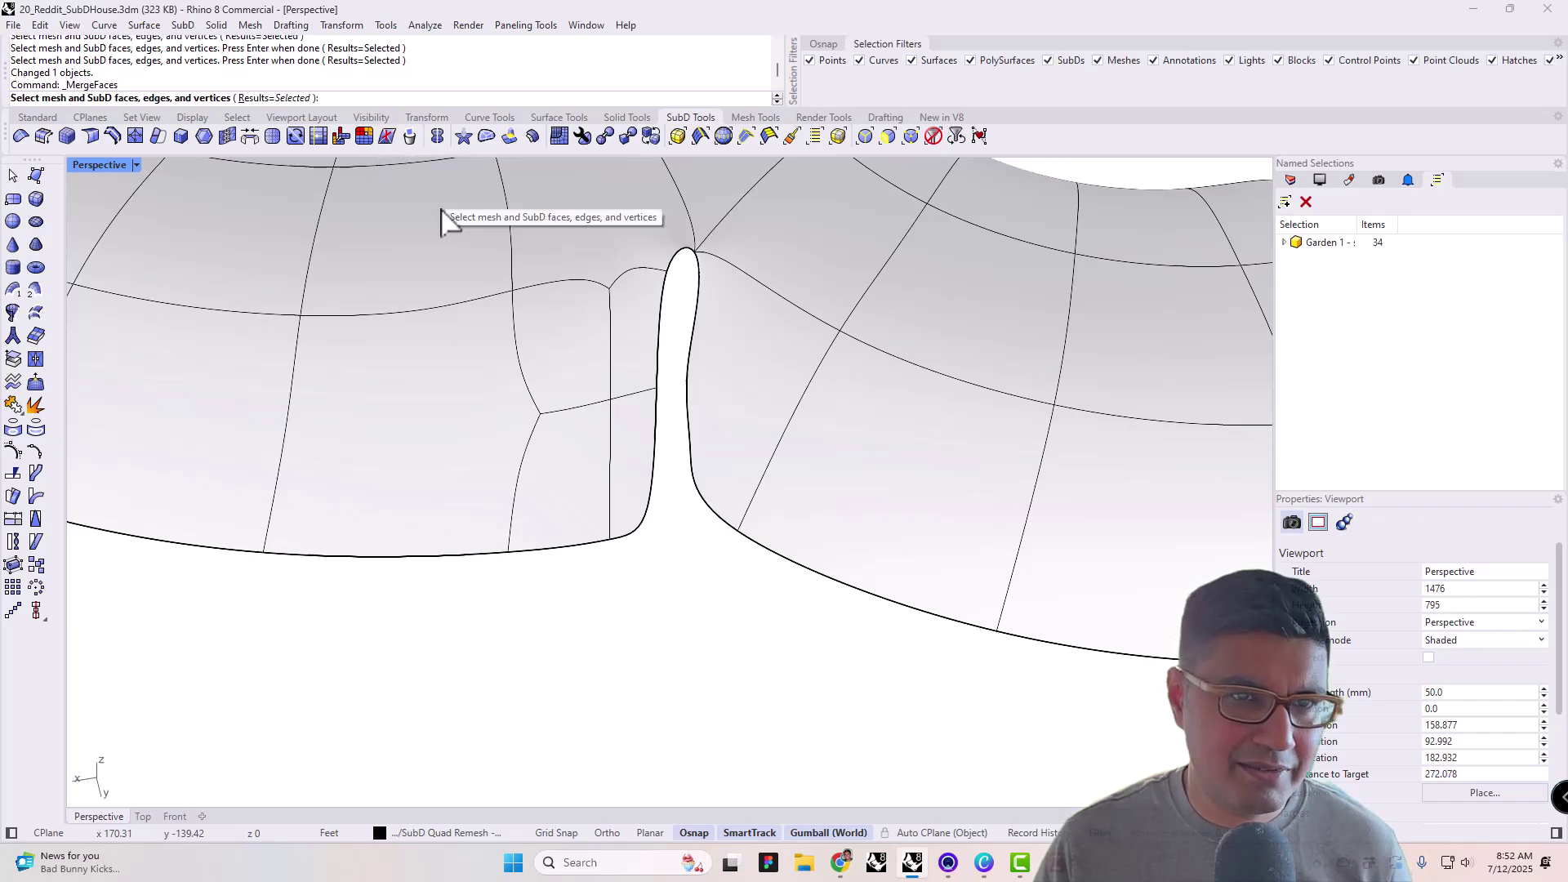
{"action": "left_click", "coordinate": [572, 359]}
{"action": "left_click", "coordinate": [641, 374]}
{"action": "key", "text": "Return"}
{"action": "key", "text": "Return"}
{"action": "left_click", "coordinate": [603, 484]}
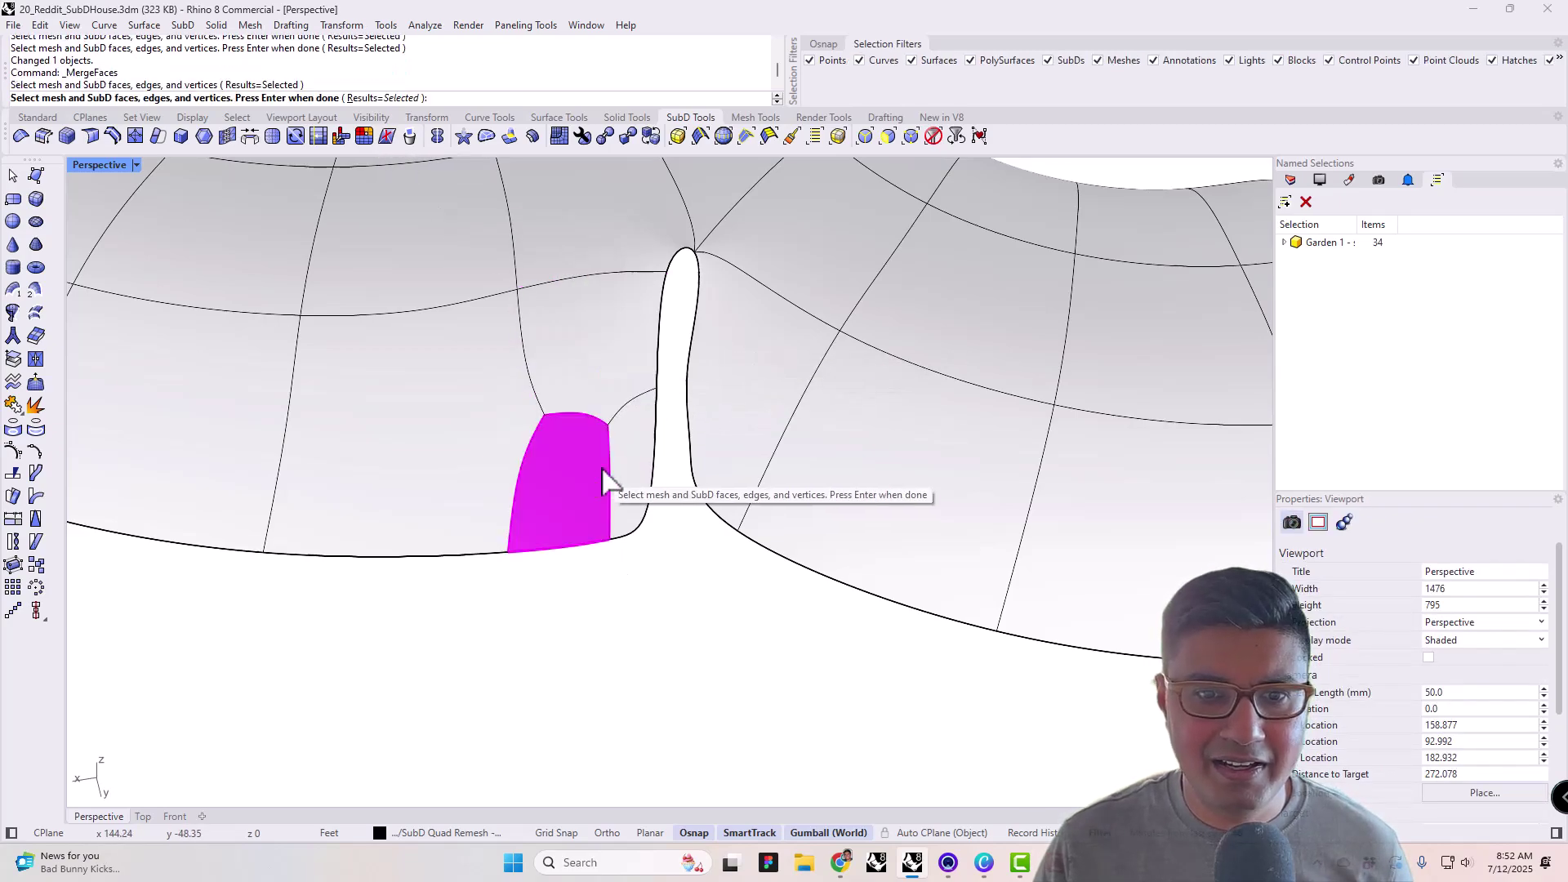
{"action": "left_click", "coordinate": [622, 533]}
{"action": "left_click", "coordinate": [593, 333]}
{"action": "key", "text": "Return"}
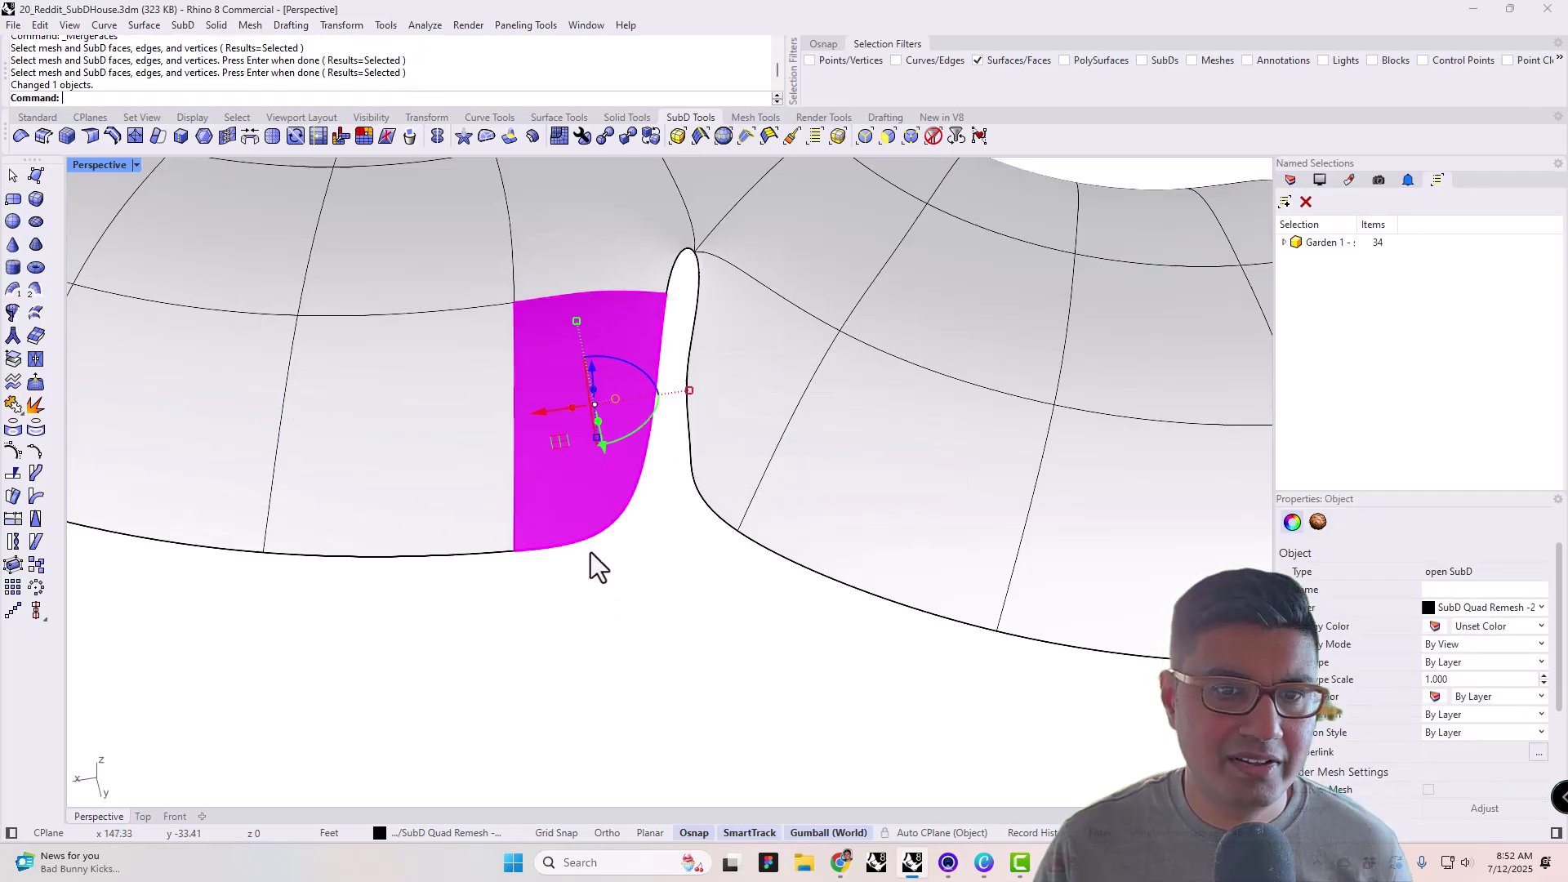
{"action": "key", "text": "Escape"}
{"action": "scroll", "coordinate": [561, 501], "scroll_direction": "down", "scroll_amount": 5}
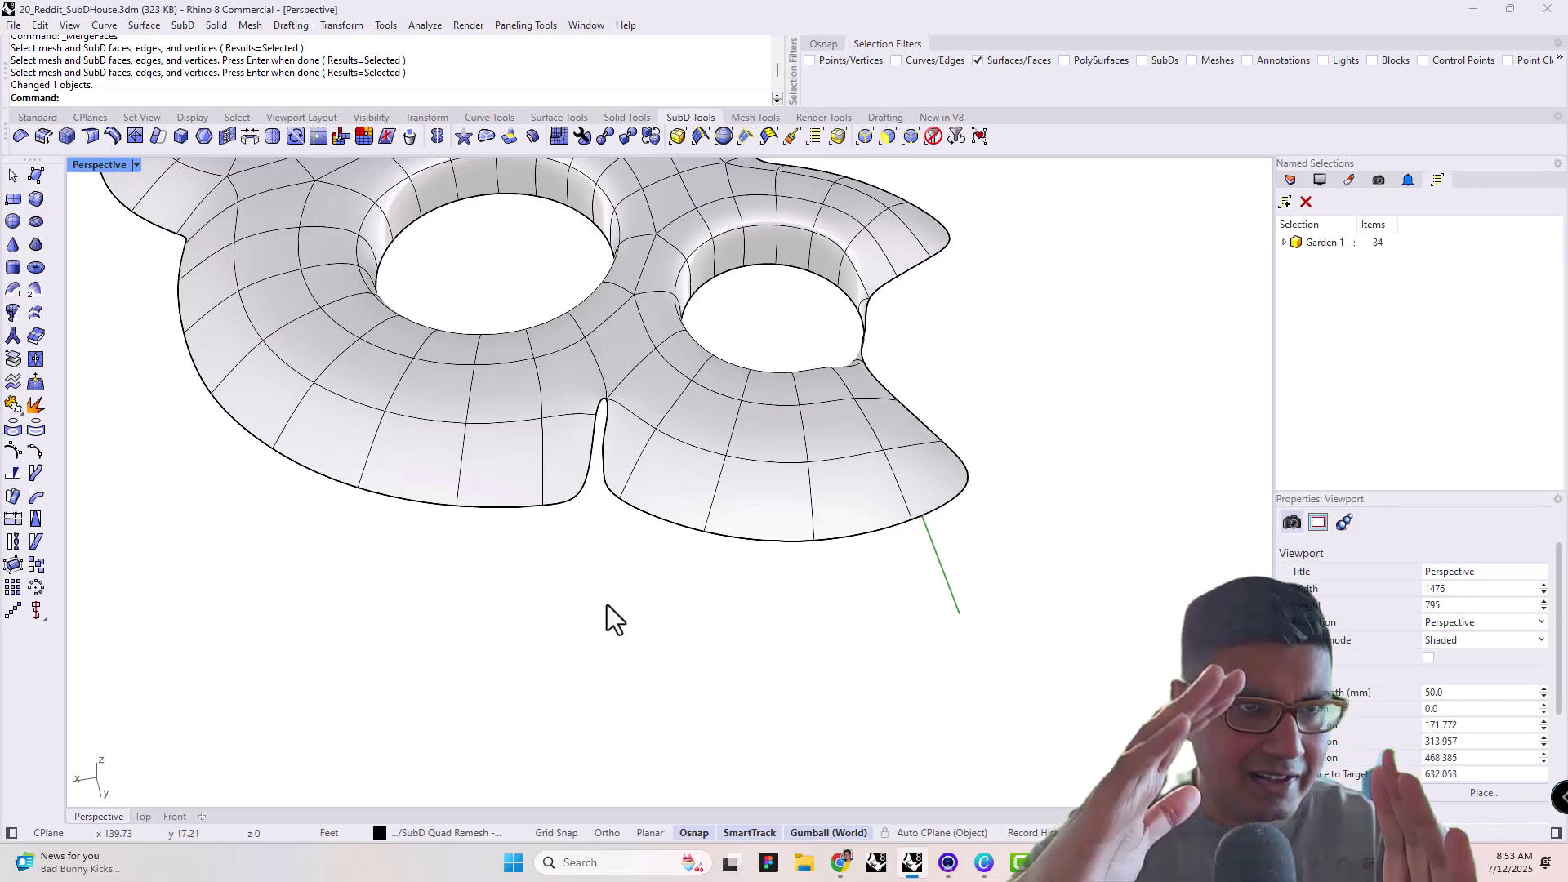
- Lower the run of outer rim faces around the larger opening, starting at the slit, along the Z axis
{"action": "right_click_drag", "start_coordinate": [606, 605], "coordinate": [523, 435]}
{"action": "scroll", "coordinate": [522, 418], "scroll_direction": "up", "scroll_amount": 5}
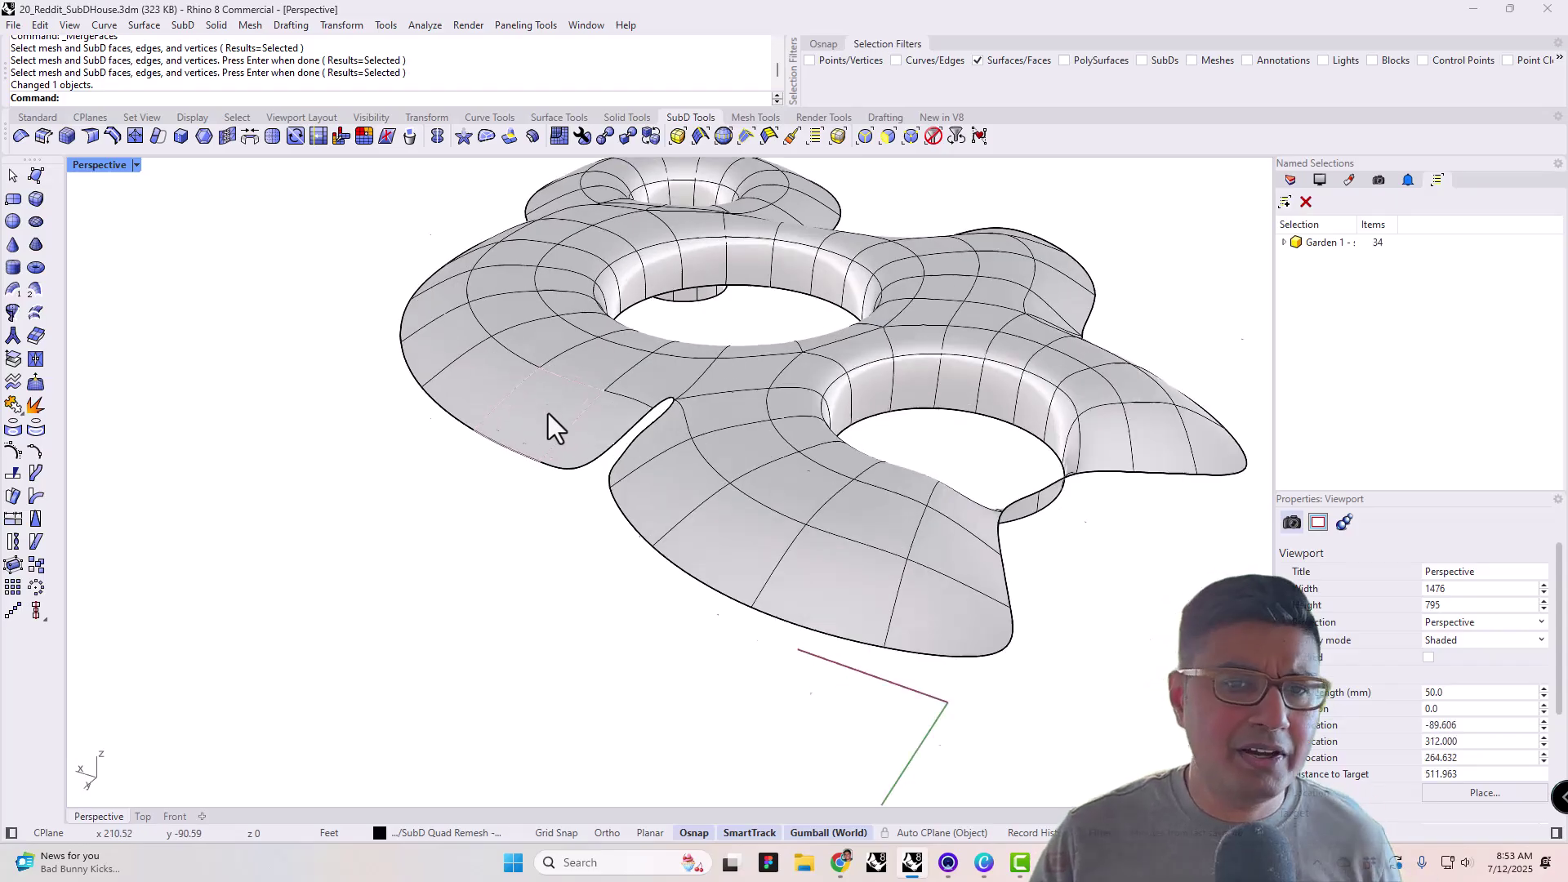
{"action": "left_click", "coordinate": [639, 449]}
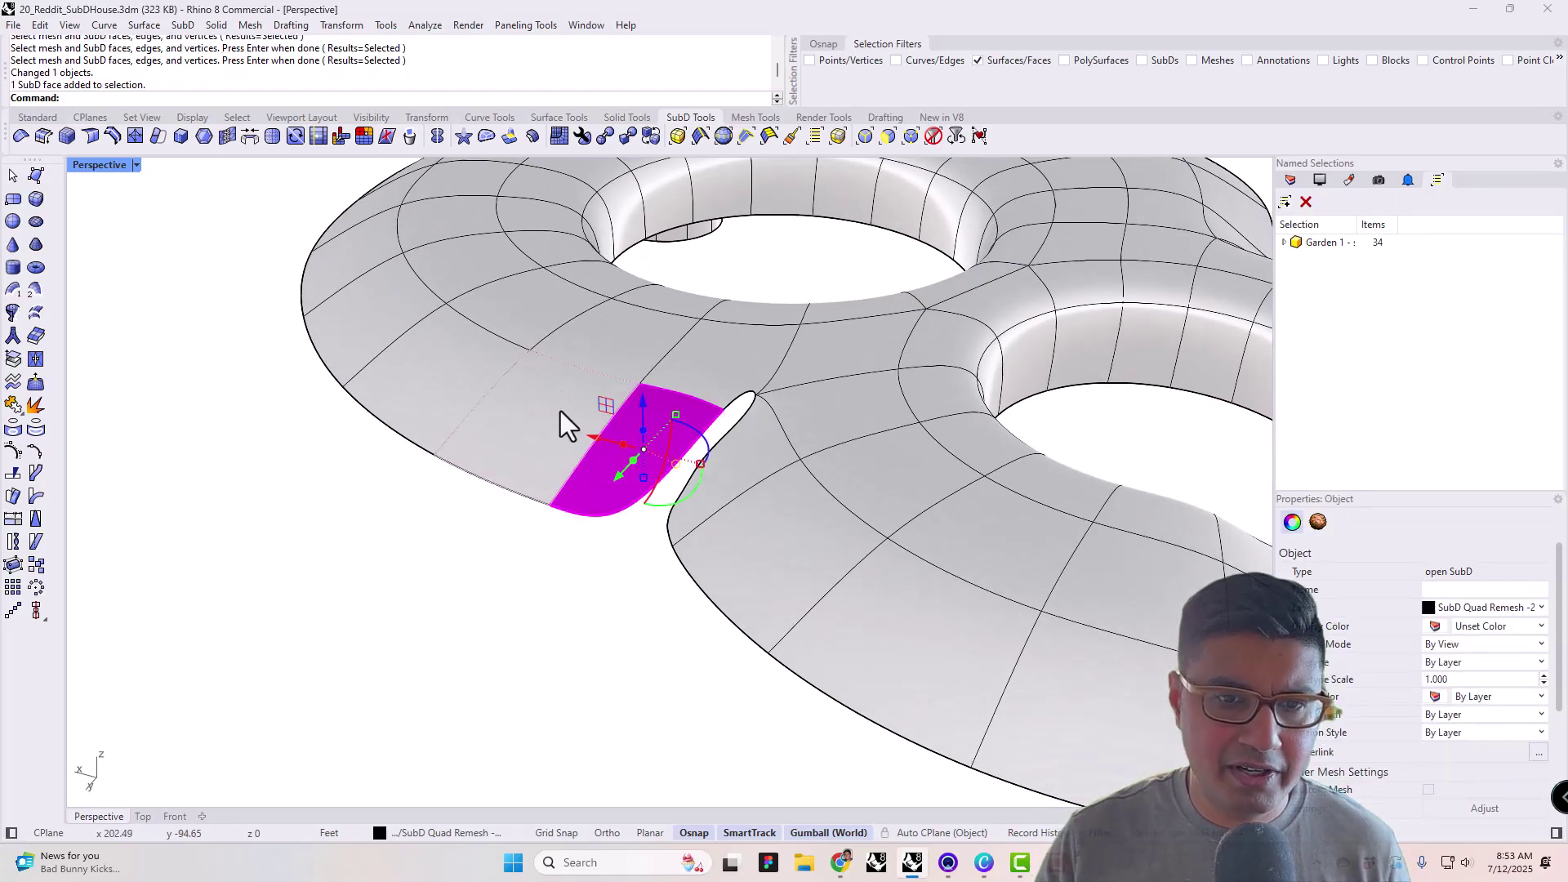
{"action": "left_click", "coordinate": [508, 391]}
{"action": "left_click", "coordinate": [409, 351]}
{"action": "left_click", "coordinate": [363, 306]}
{"action": "right_click_drag", "start_coordinate": [340, 250], "coordinate": [451, 293]}
{"action": "left_click_drag", "start_coordinate": [452, 294], "coordinate": [458, 455]}
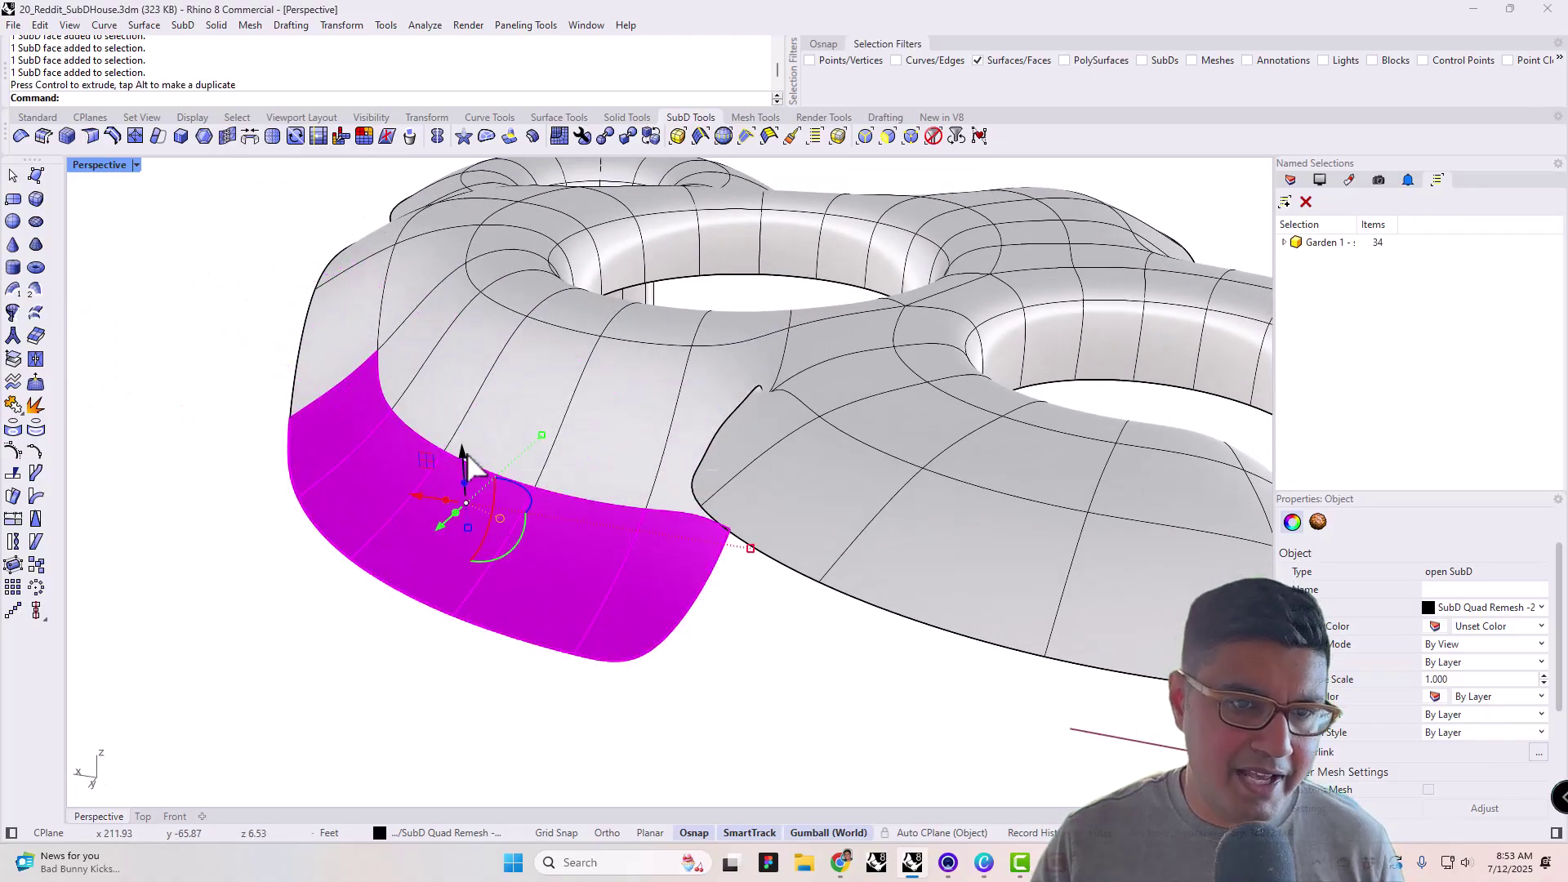
{"action": "left_click", "coordinate": [357, 595]}
- Select single faces of the lowered rim and align the gumball to Object for rotating and moving them in their own orientation
{"action": "right_click_drag", "start_coordinate": [357, 596], "coordinate": [316, 448]}
{"action": "left_click", "coordinate": [636, 549]}
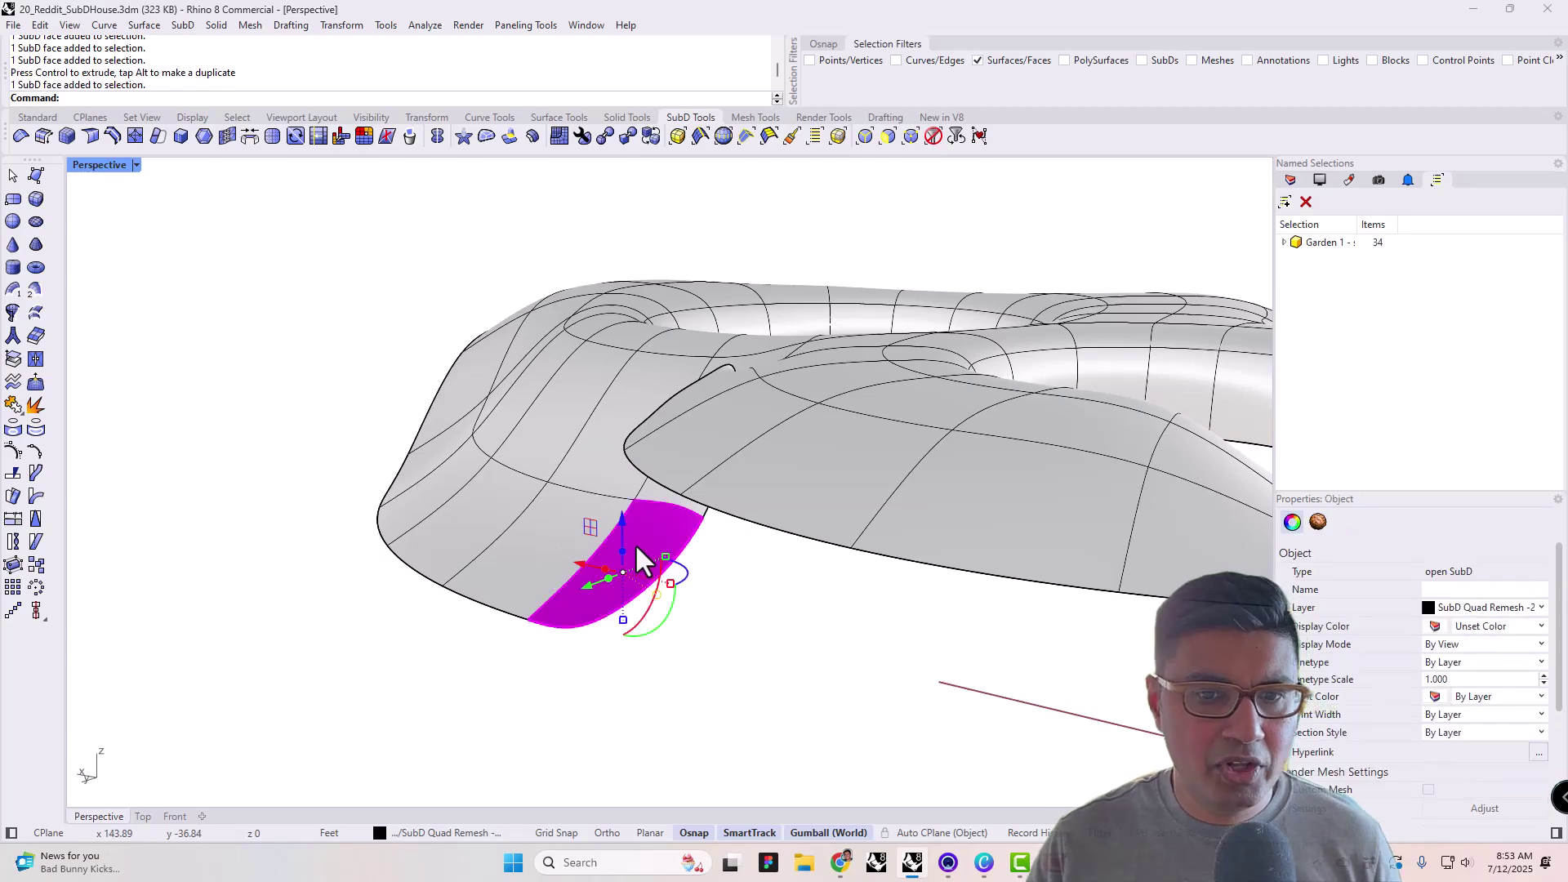
{"action": "left_click", "coordinate": [550, 536]}
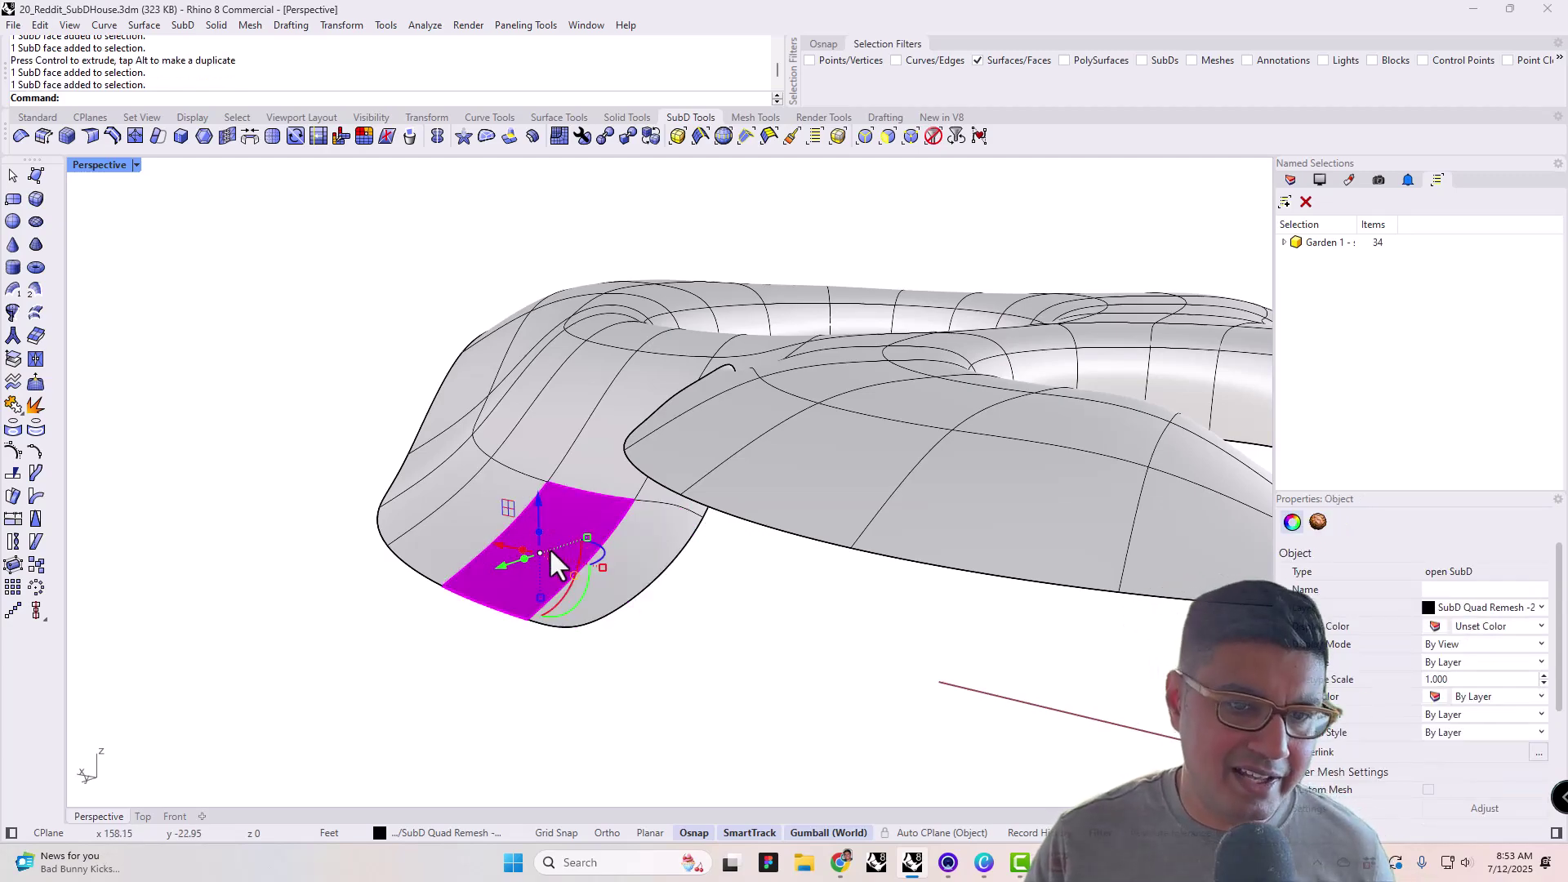
{"action": "right_click_drag", "start_coordinate": [549, 547], "coordinate": [495, 511]}
{"action": "left_click", "coordinate": [458, 489]}
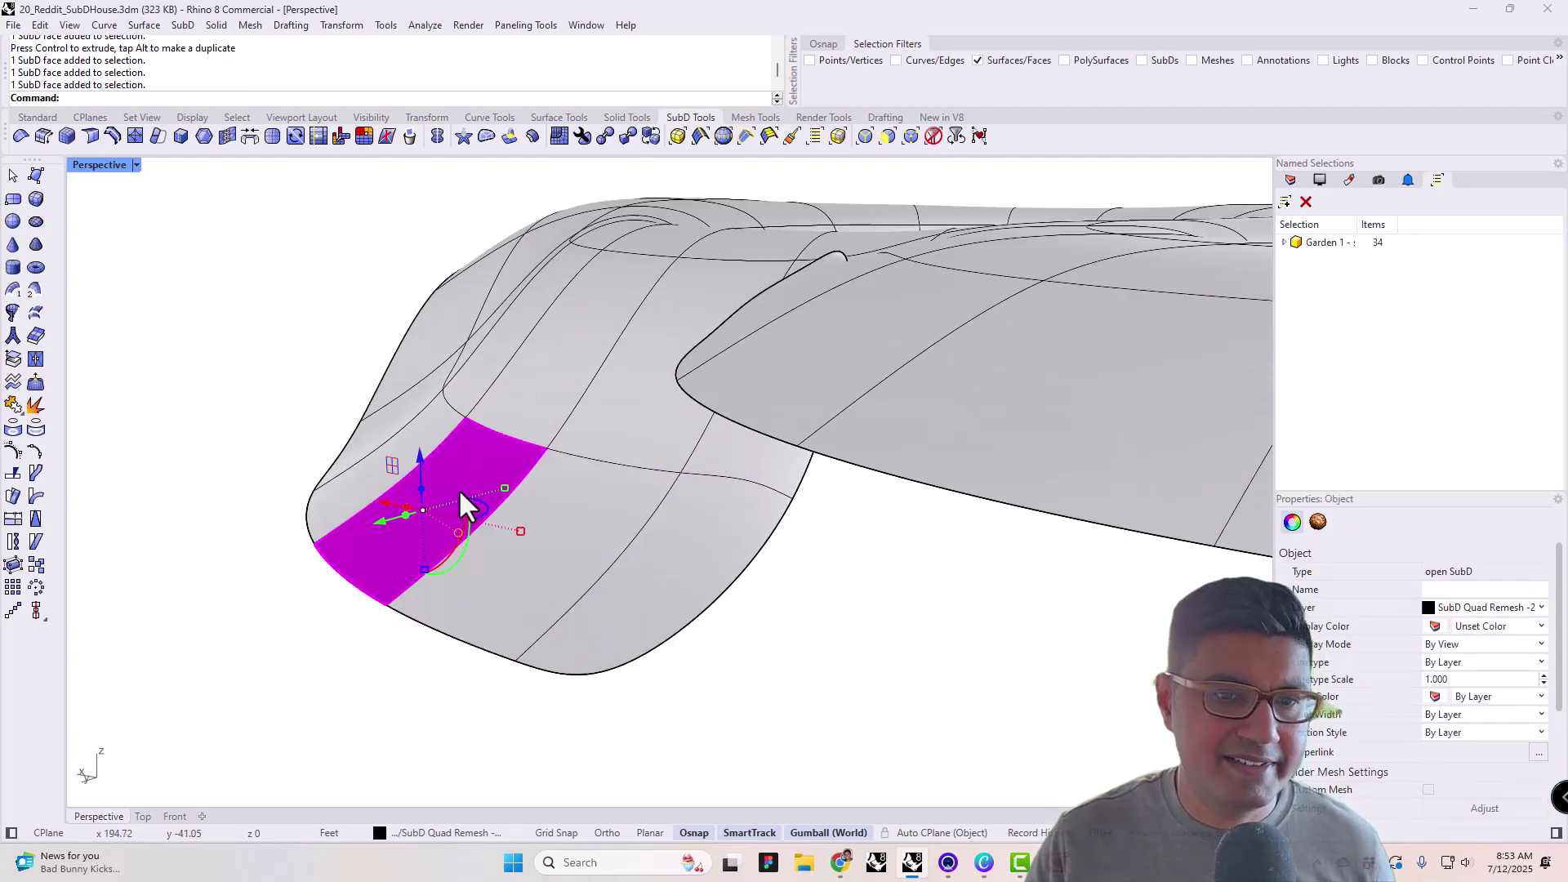
{"action": "left_click", "coordinate": [458, 534]}
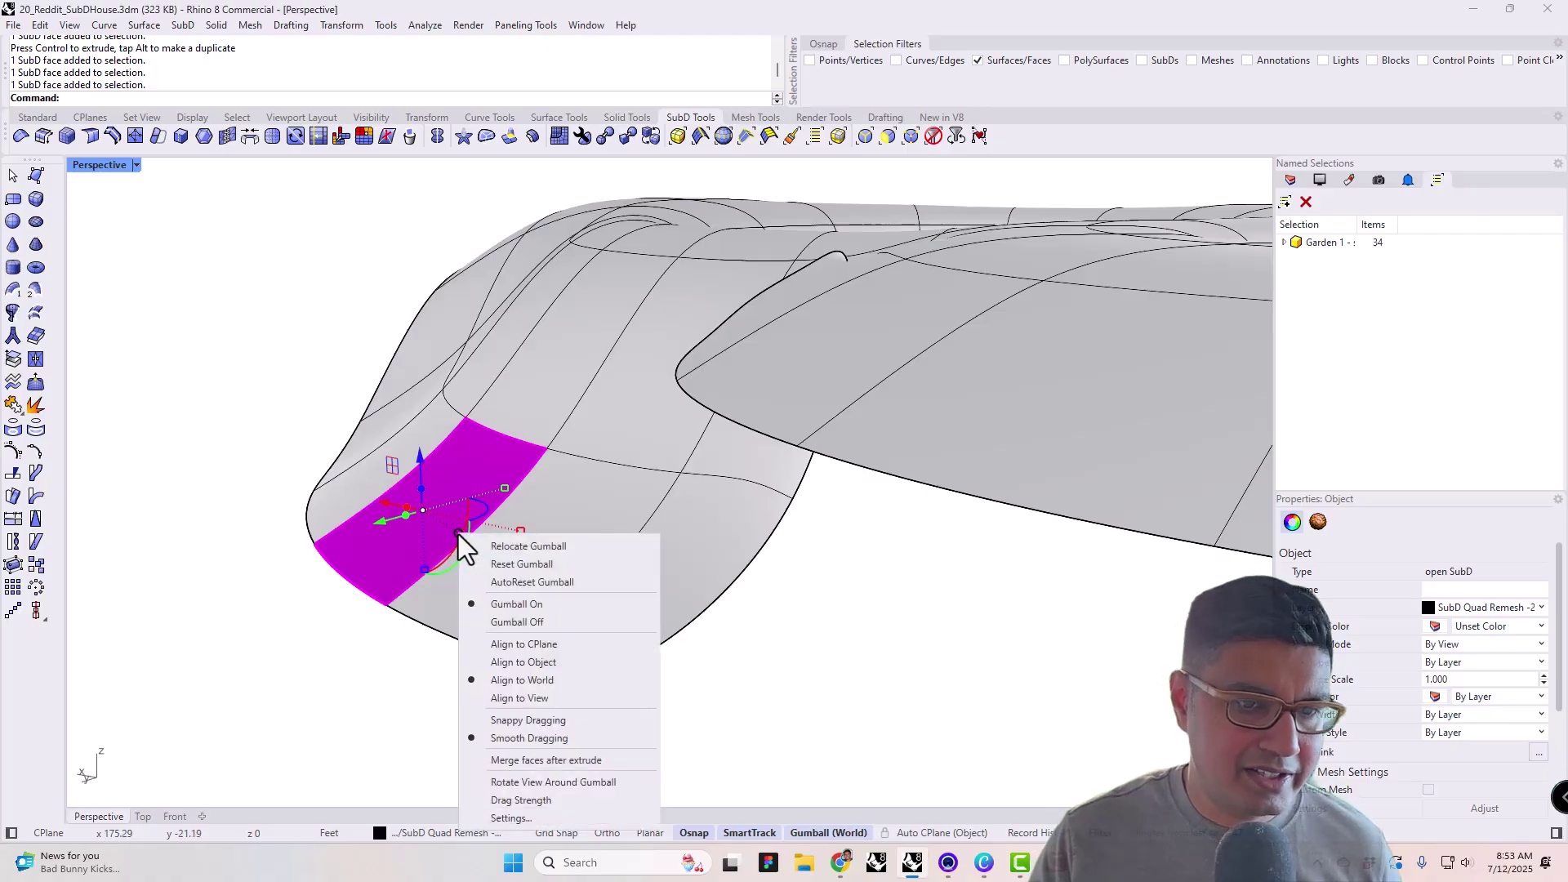
{"action": "left_click", "coordinate": [518, 663]}
{"action": "key", "text": "Escape"}
{"action": "left_click", "coordinate": [414, 526]}
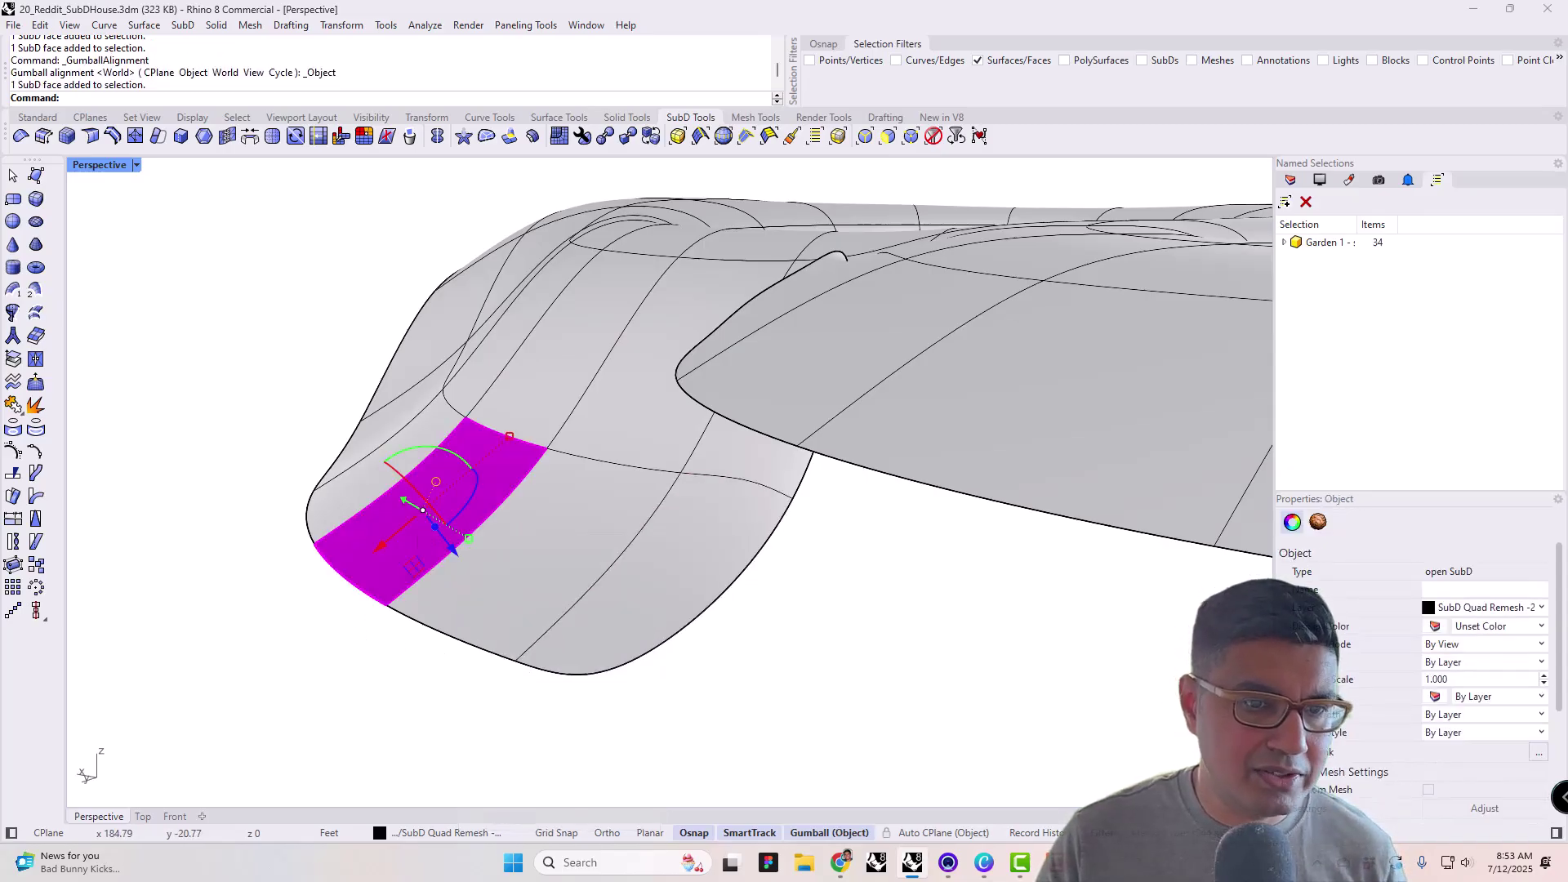
{"action": "mouse_move", "coordinate": [415, 522]}
{"action": "right_mouse_down"}
{"action": "mouse_move", "coordinate": [448, 518]}
{"action": "mouse_move", "coordinate": [424, 499]}
{"action": "mouse_move", "coordinate": [428, 531]}
{"action": "right_mouse_up"}
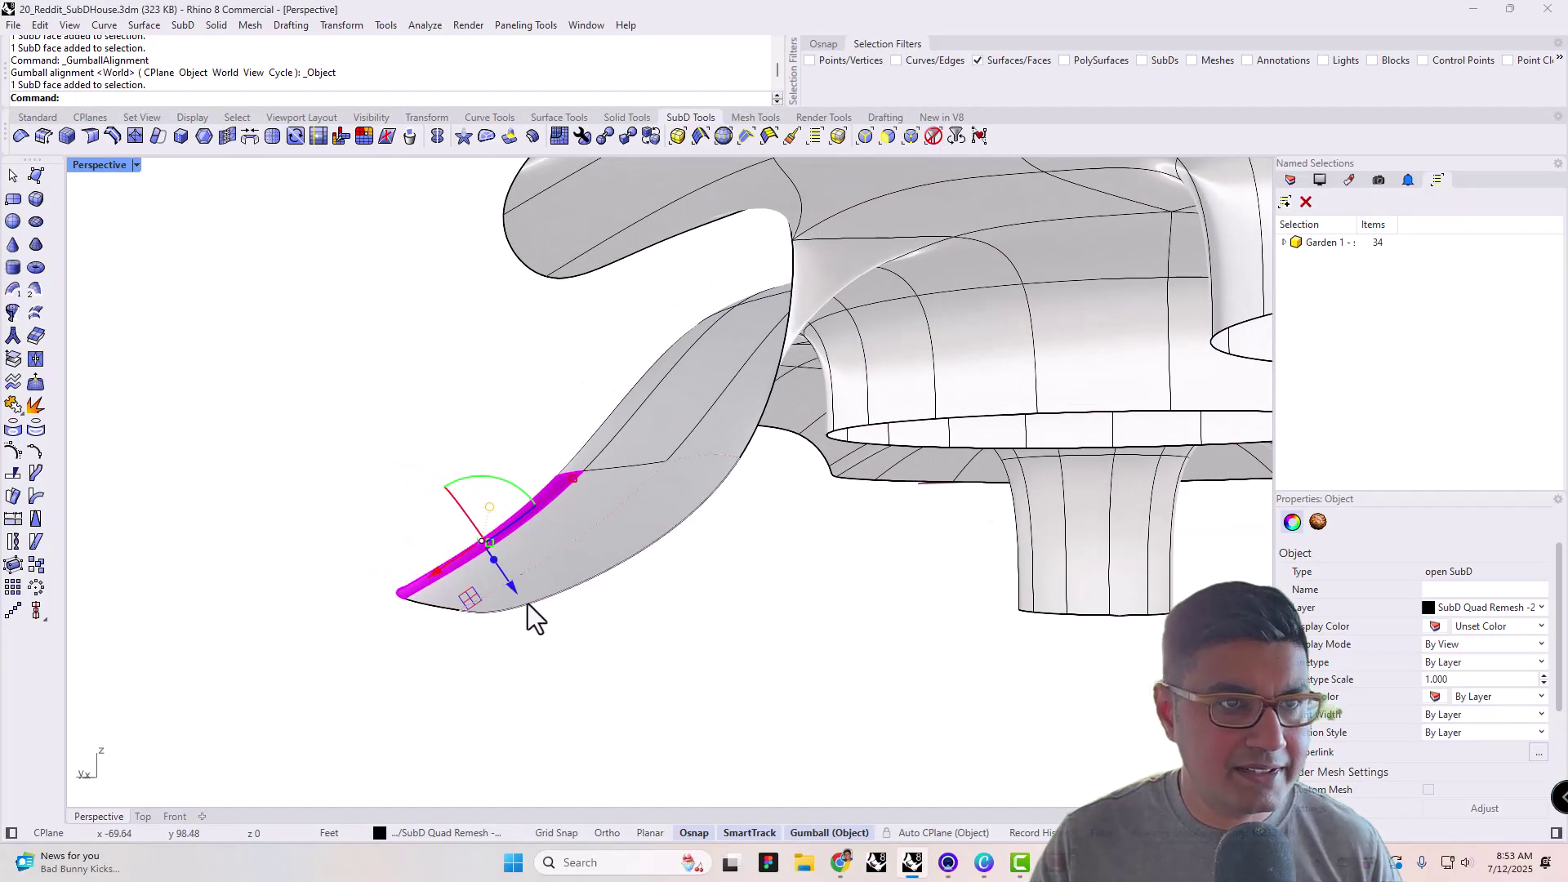
{"action": "left_click_drag", "start_coordinate": [487, 539], "coordinate": [513, 557]}
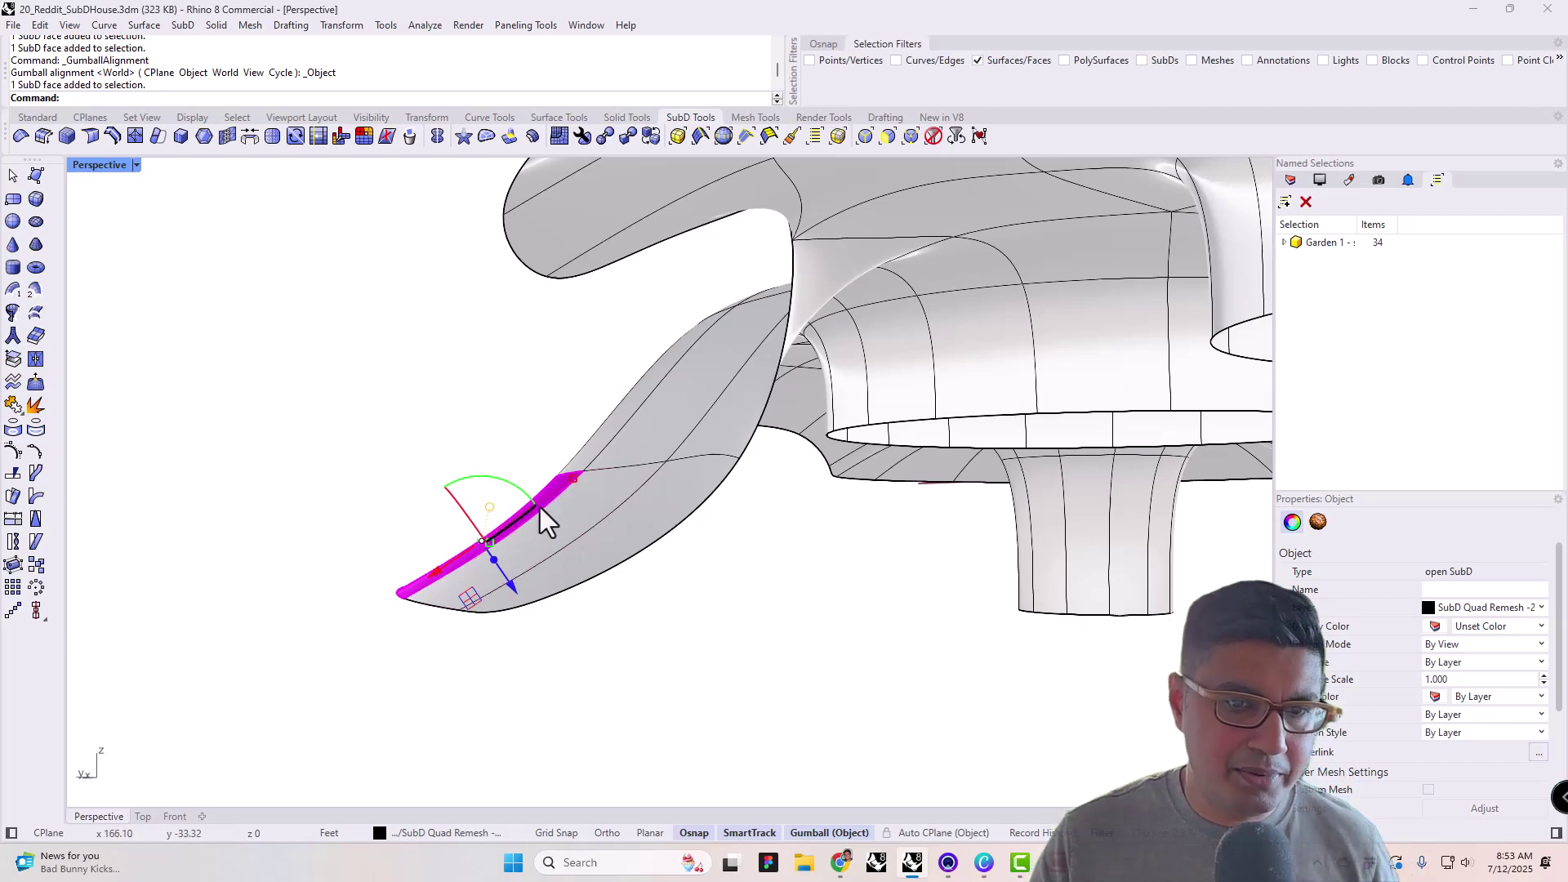
{"action": "right_click_drag", "start_coordinate": [494, 572], "coordinate": [777, 438]}
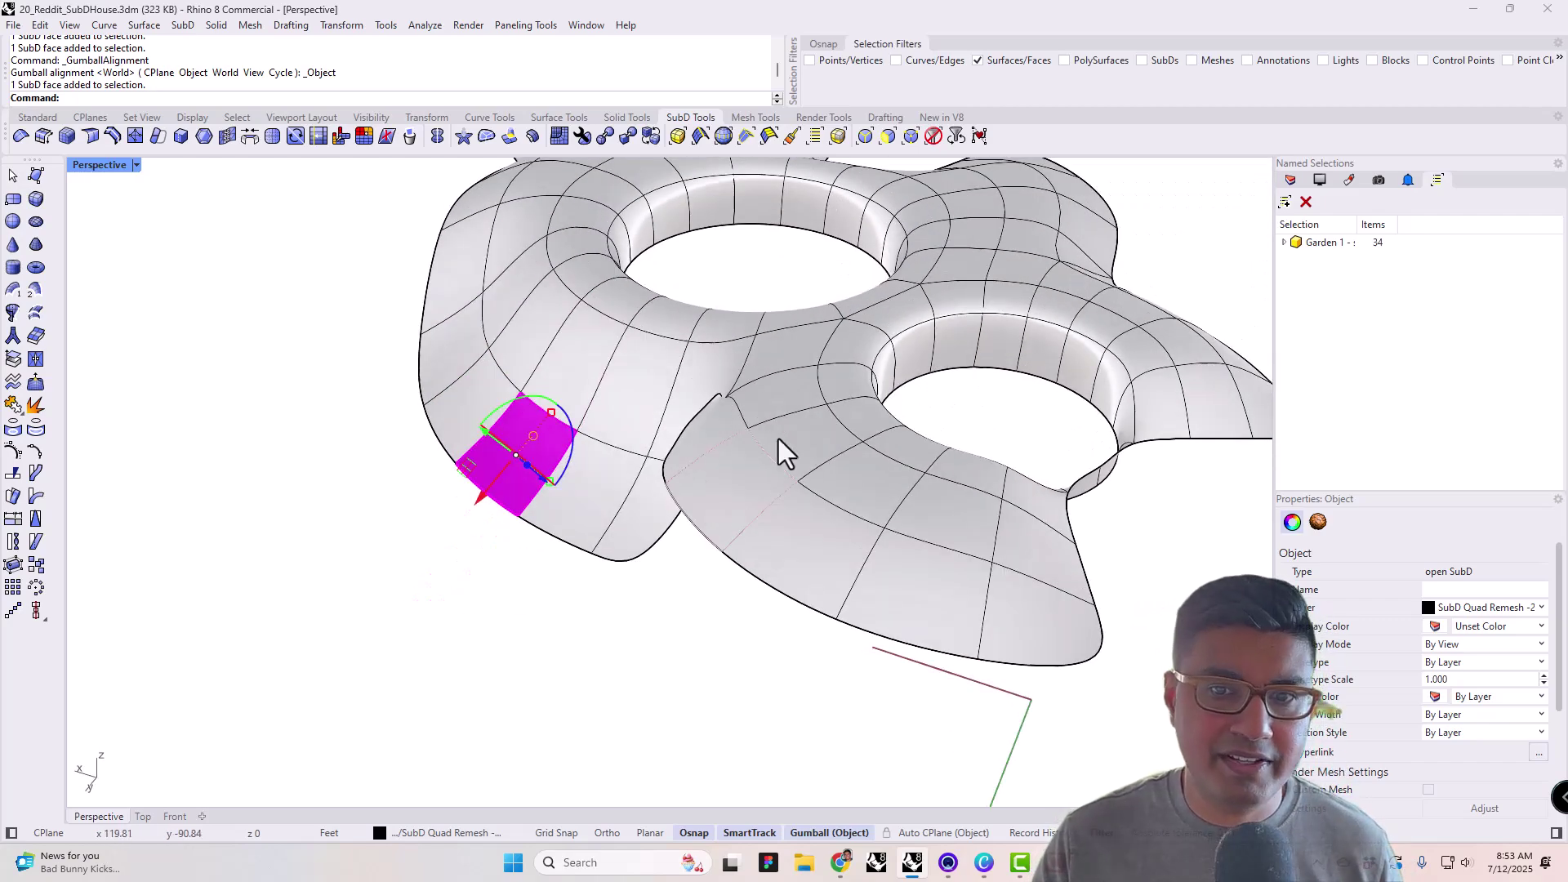
- Try moving one inner wall face of the smaller opening along its own normal, undo the move, and deselect the face
{"action": "left_click", "coordinate": [777, 438]}
{"action": "scroll", "coordinate": [810, 448], "scroll_direction": "up", "scroll_amount": 3}
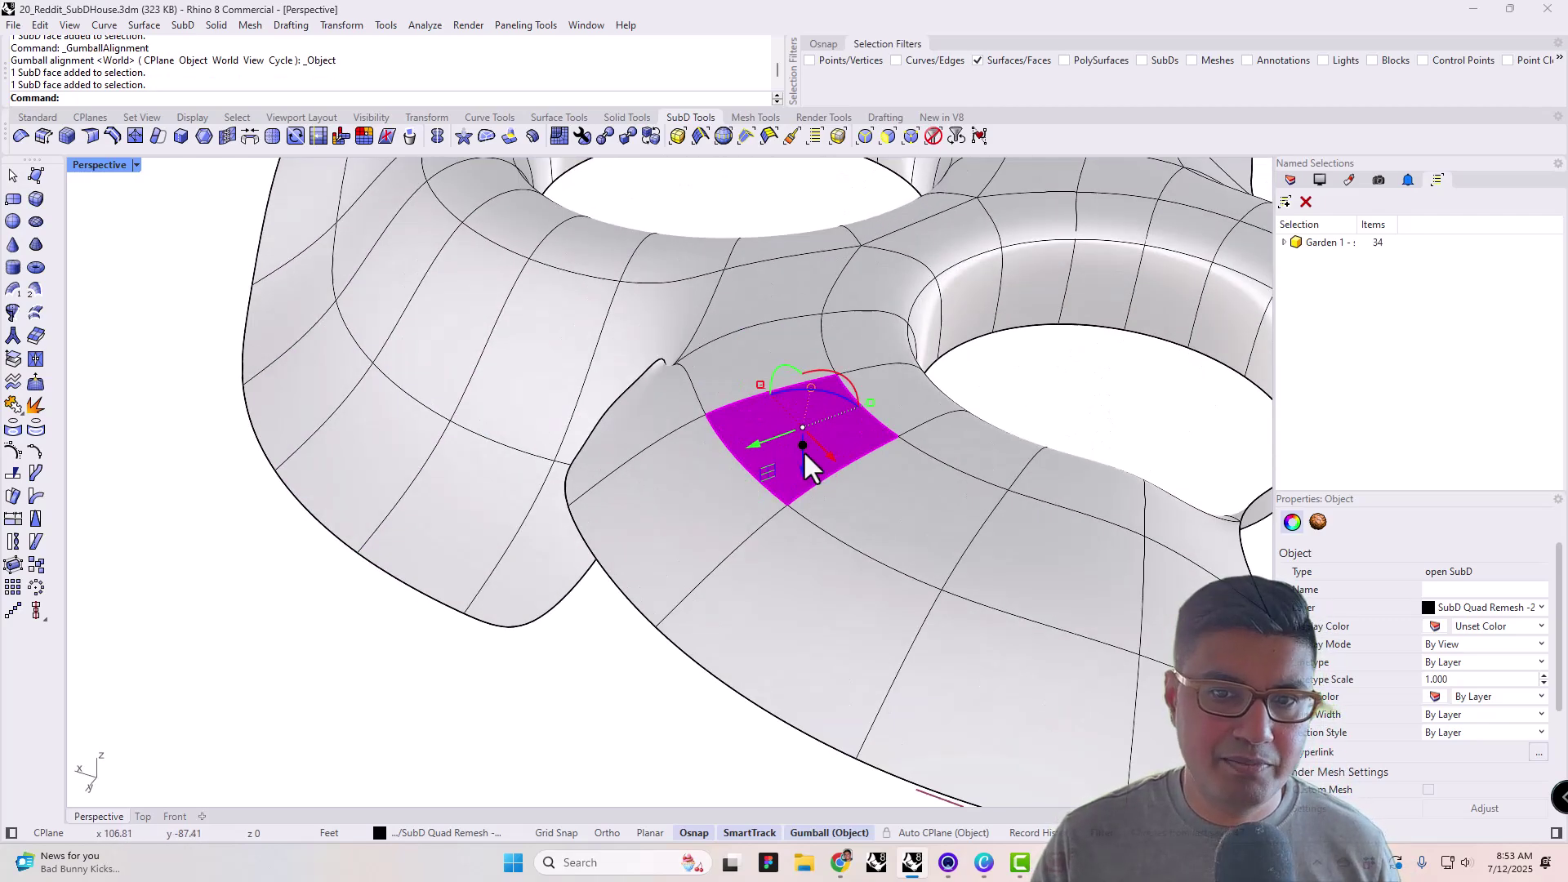
{"action": "left_click", "coordinate": [987, 302]}
{"action": "scroll", "coordinate": [984, 305], "scroll_direction": "up", "scroll_amount": 2}
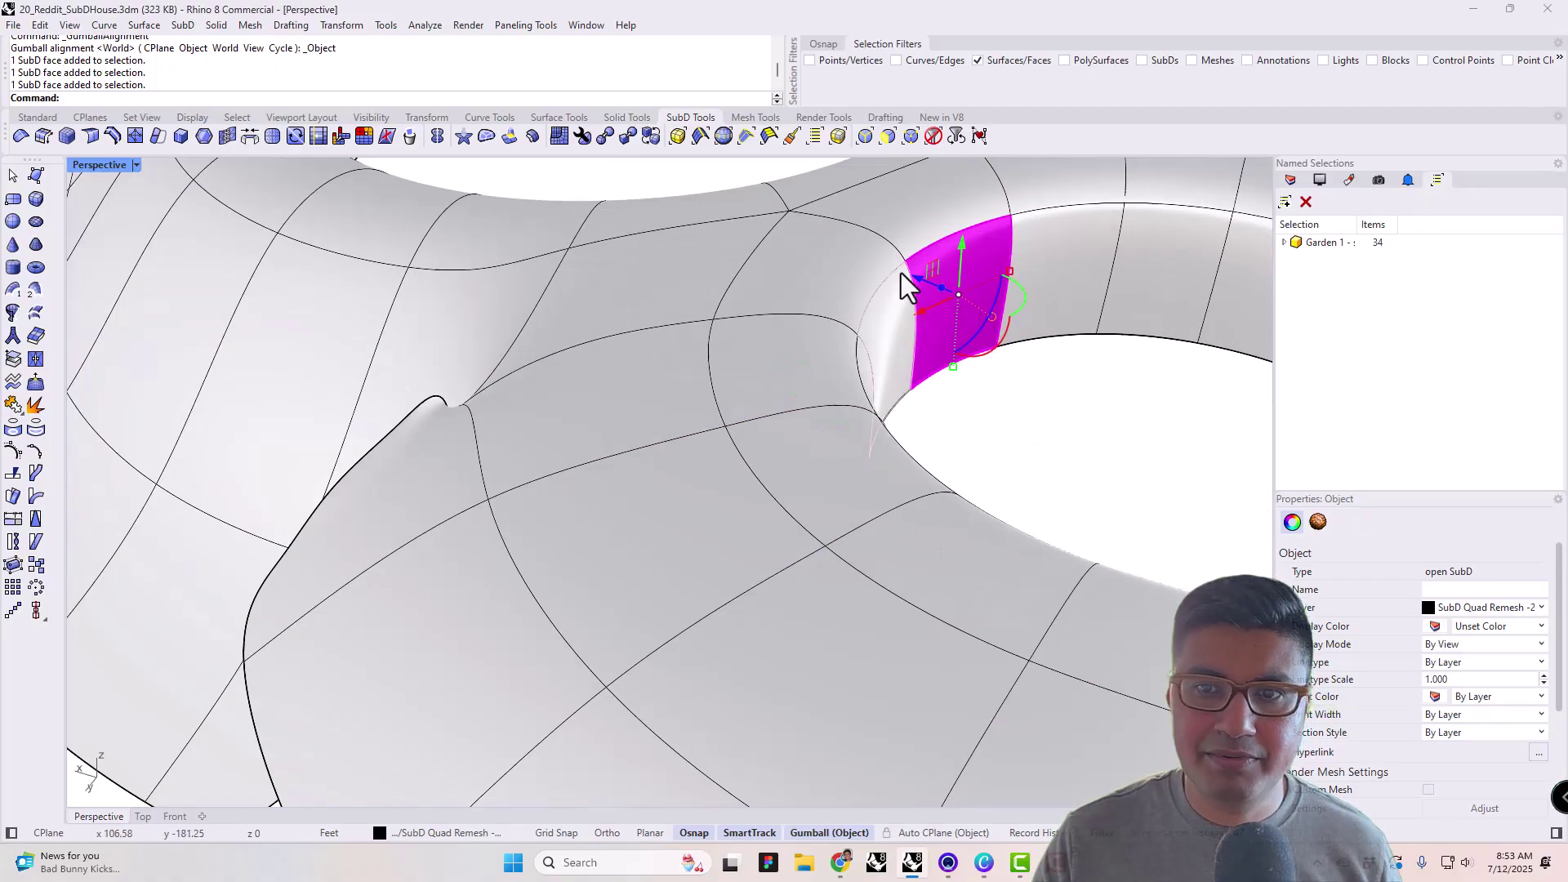
{"action": "right_click_drag", "start_coordinate": [896, 268], "coordinate": [797, 480]}
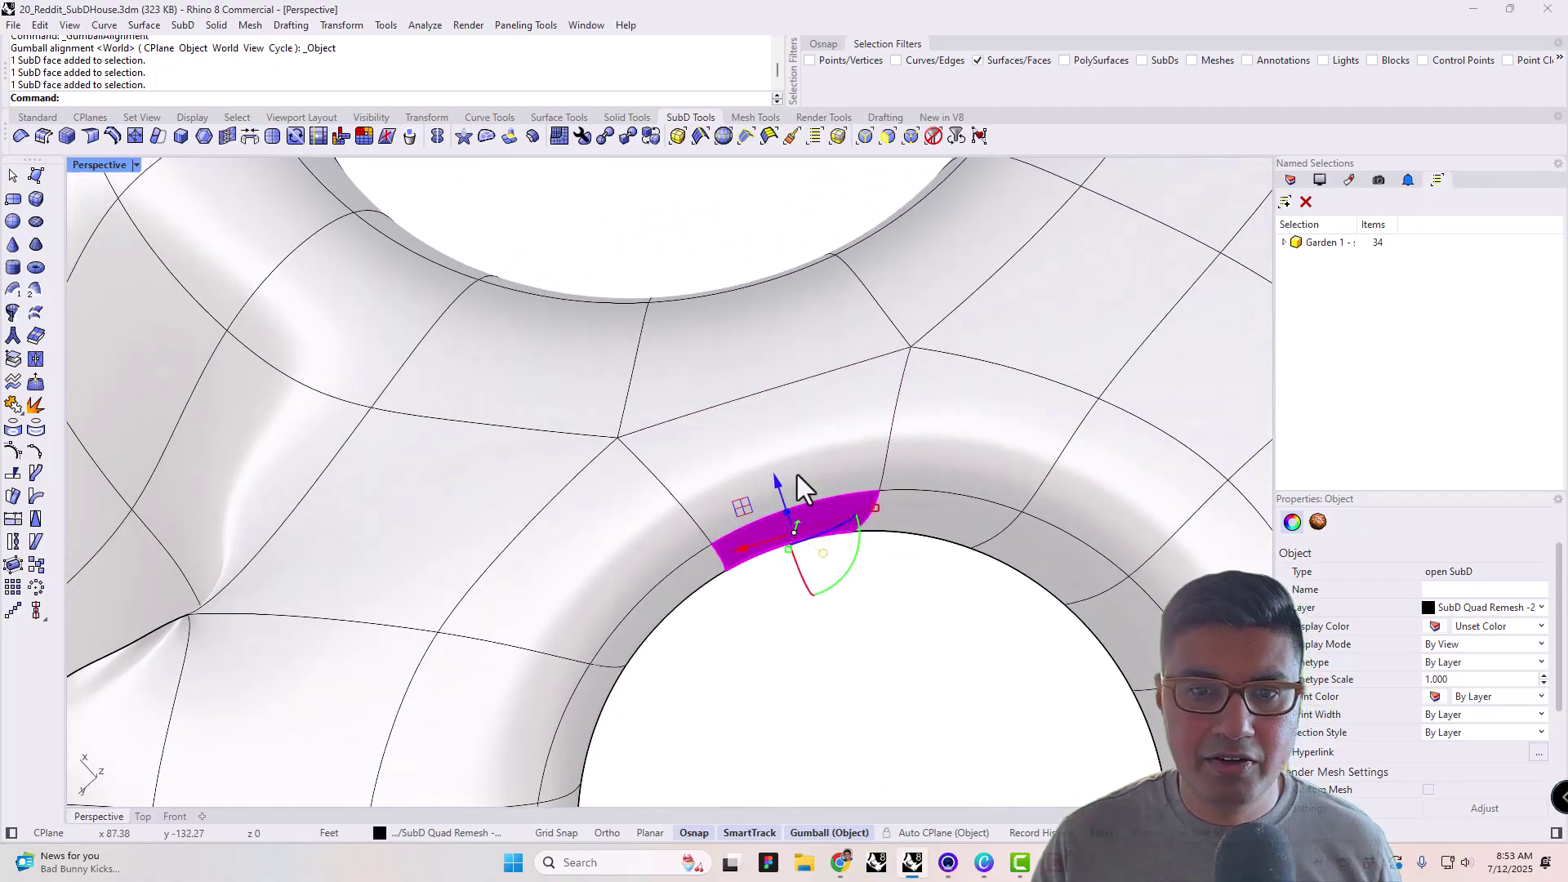
{"action": "scroll", "coordinate": [795, 482], "scroll_direction": "down", "scroll_amount": 5}
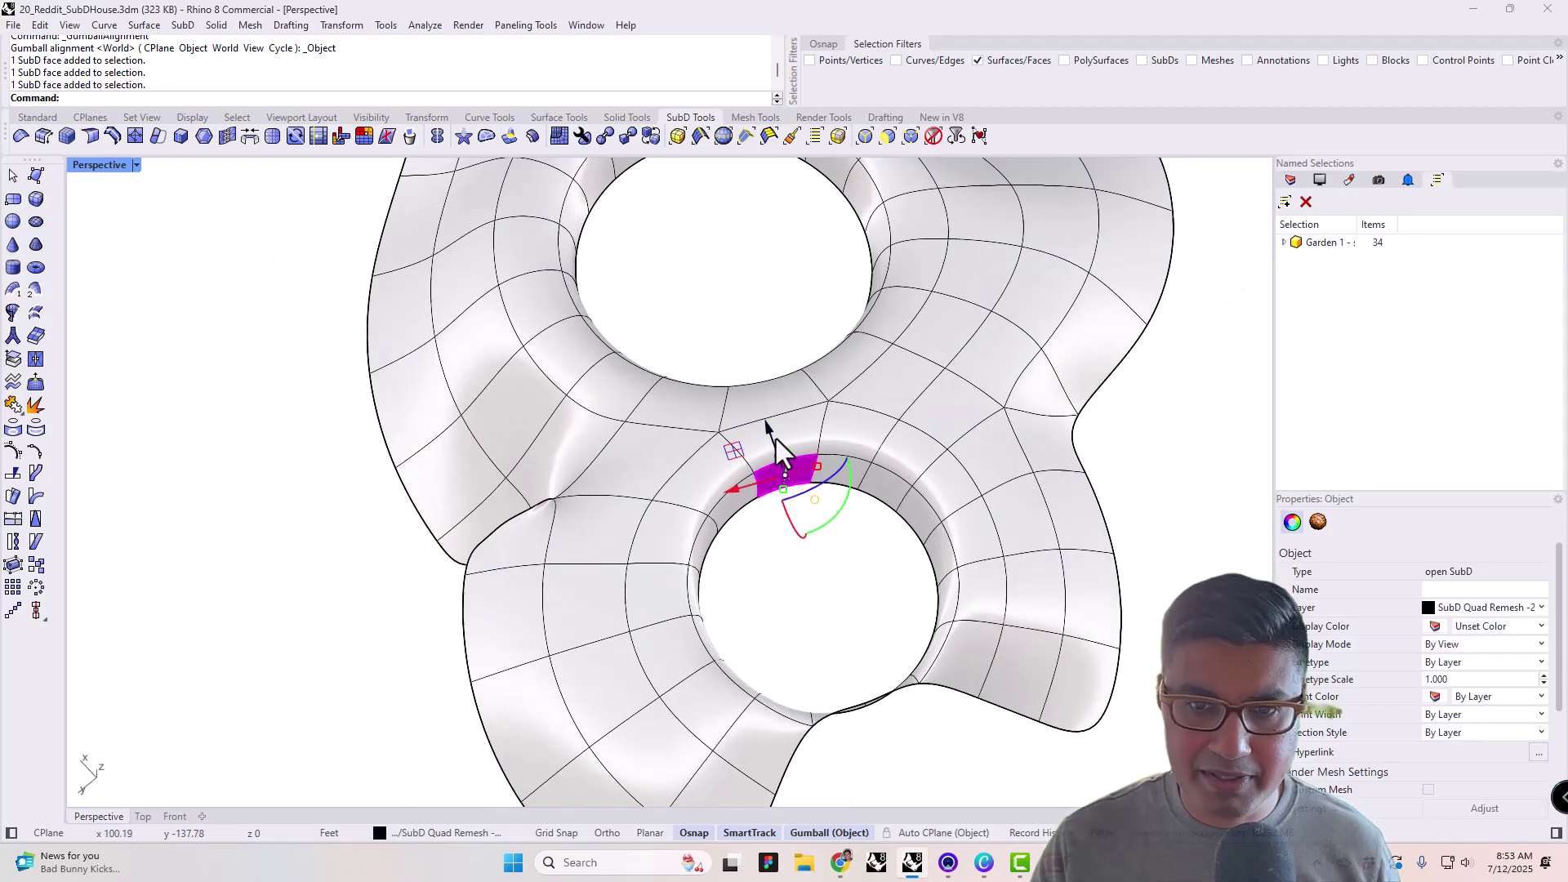
{"action": "left_click_drag", "start_coordinate": [772, 433], "coordinate": [752, 402]}
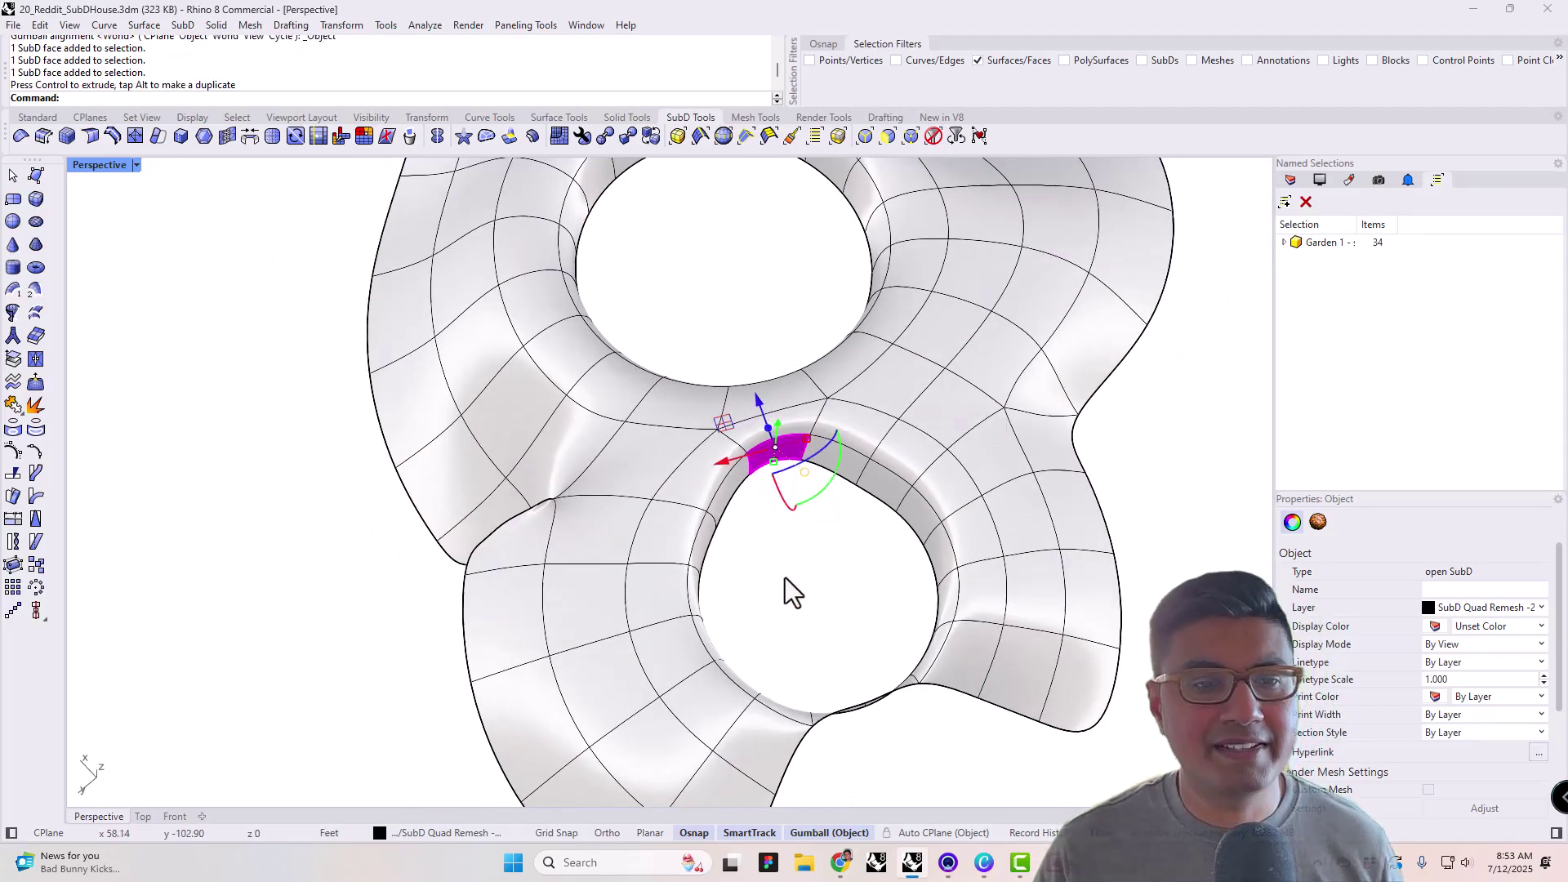
{"action": "key", "text": "ctrl+z"}
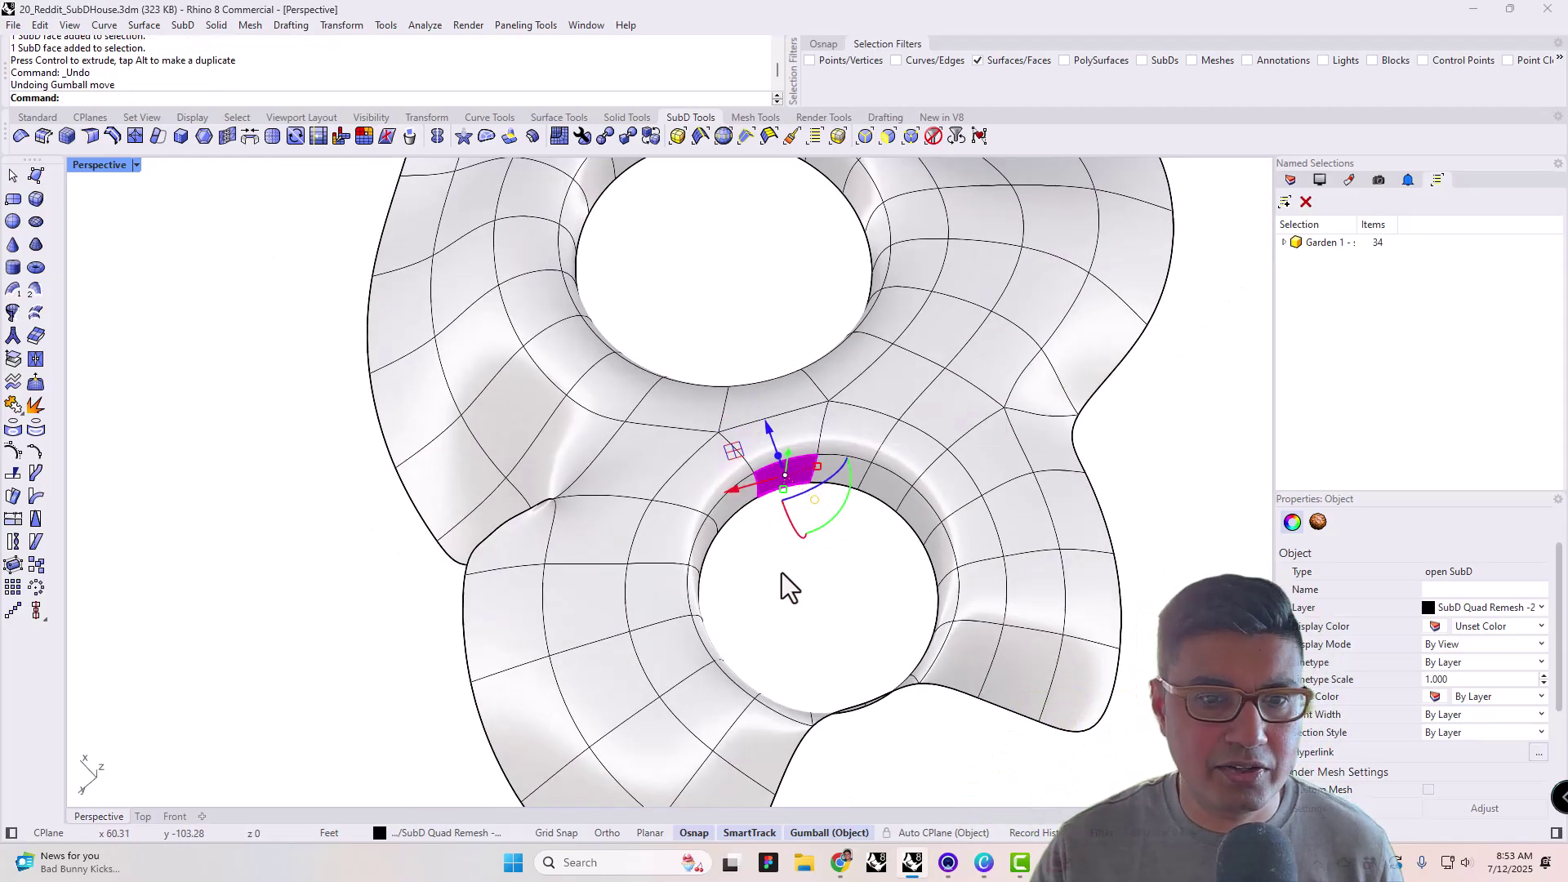
{"action": "left_click", "coordinate": [782, 586]}
- Rotate three neighbouring faces of the lowered rim one by one, starting at the slit, to flare the rim's lower edge outward
{"action": "right_click_drag", "start_coordinate": [433, 560], "coordinate": [454, 457]}
{"action": "scroll", "coordinate": [434, 420], "scroll_direction": "up", "scroll_amount": 5}
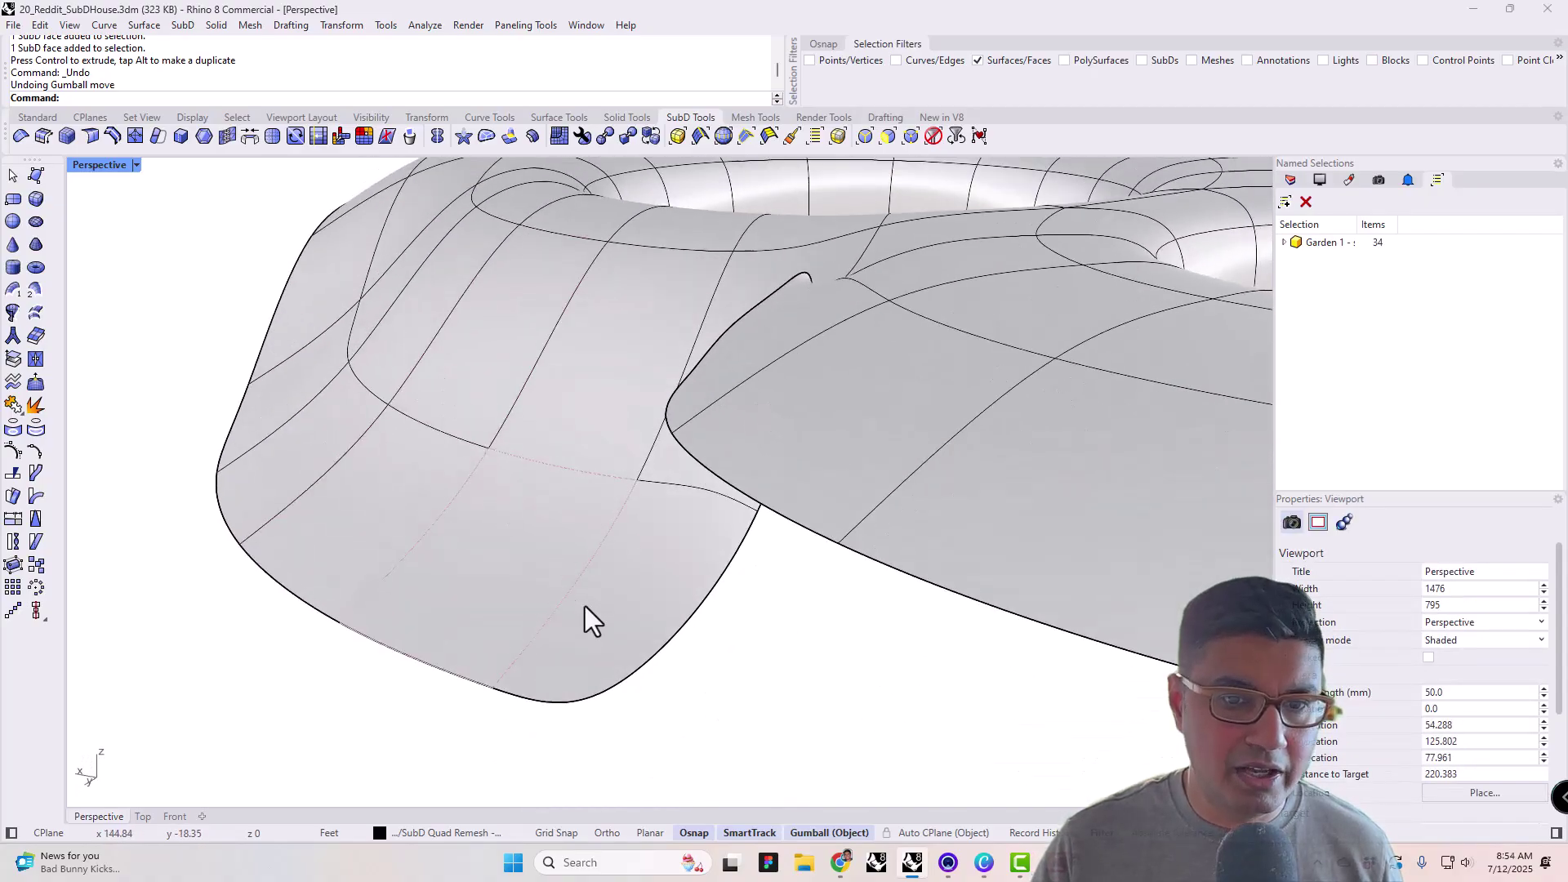
{"action": "scroll", "coordinate": [585, 606], "scroll_direction": "down", "scroll_amount": 3}
{"action": "left_click", "coordinate": [776, 481], "text": "ctrl+shift"}
{"action": "right_click_drag", "start_coordinate": [776, 482], "coordinate": [609, 485]}
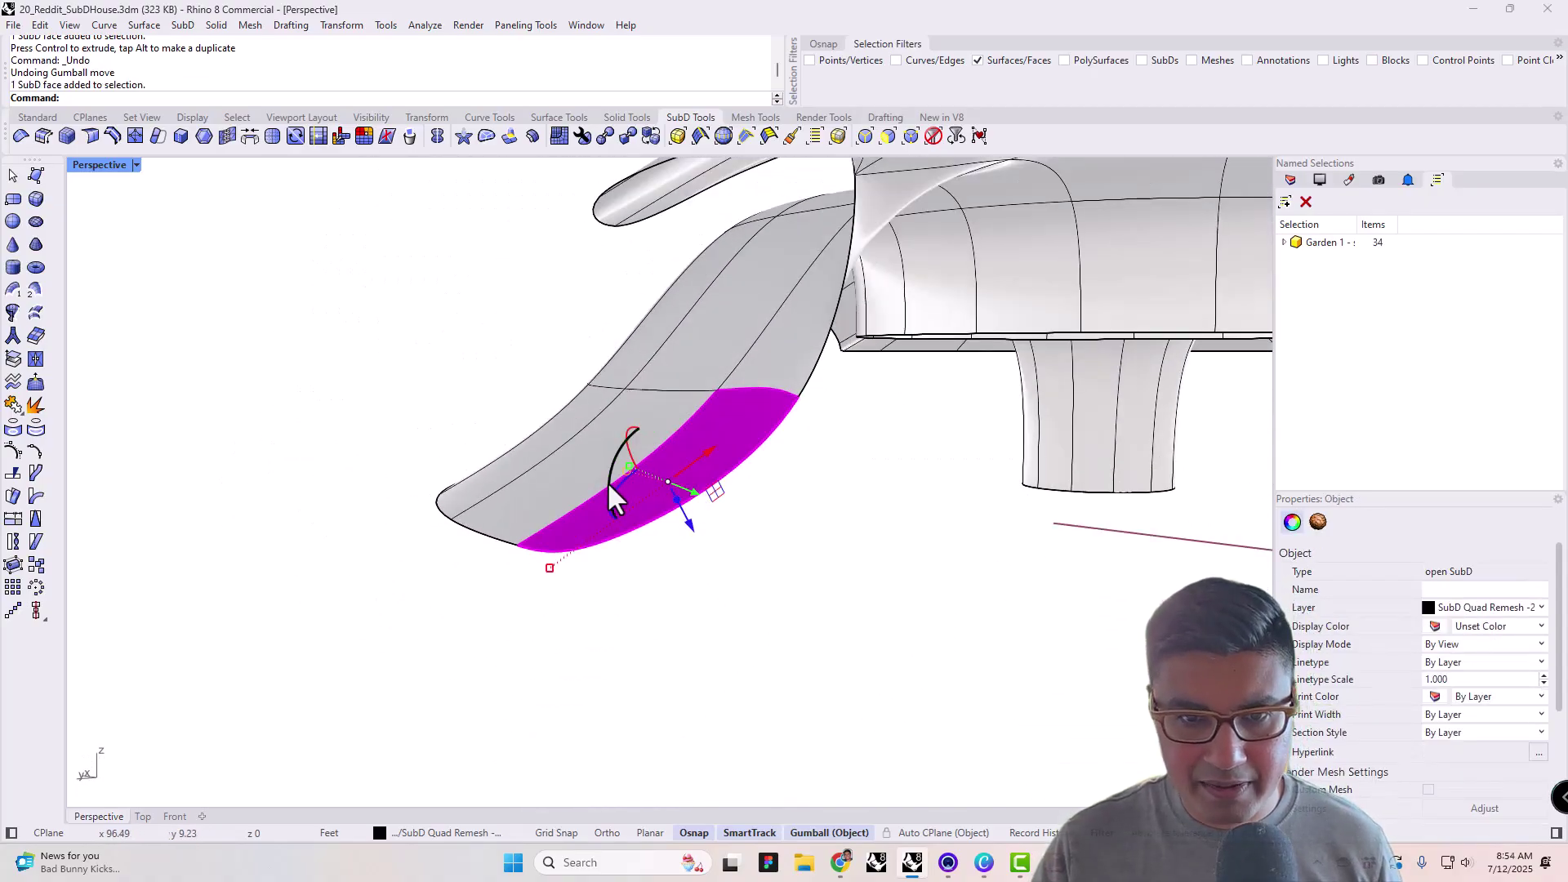
{"action": "left_click_drag", "start_coordinate": [609, 463], "coordinate": [628, 449]}
{"action": "left_click", "coordinate": [549, 448], "text": "ctrl+shift"}
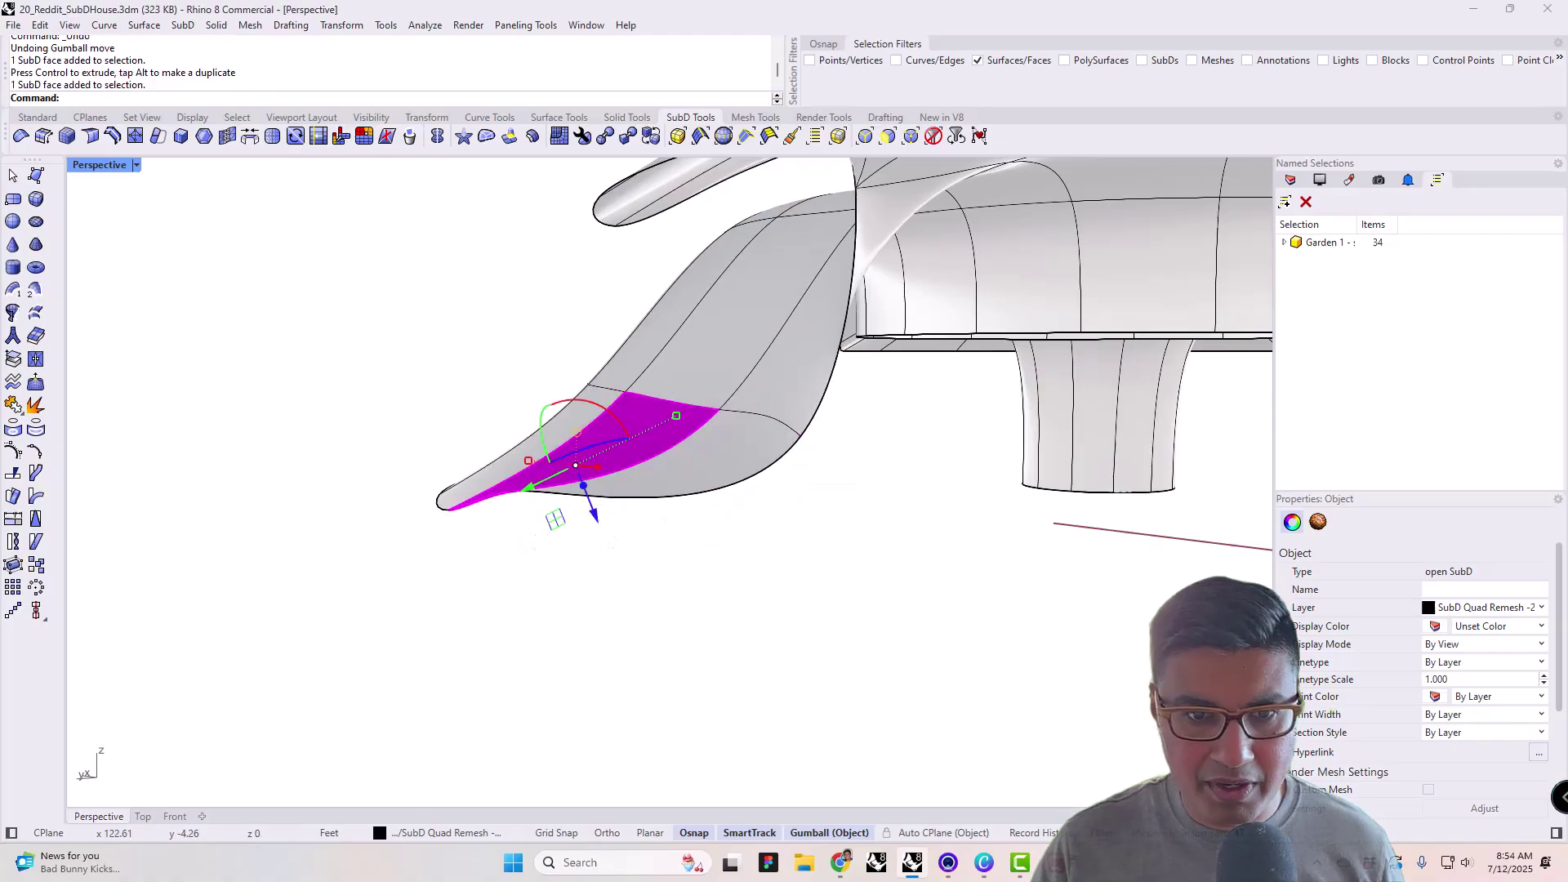
{"action": "left_click_drag", "start_coordinate": [590, 400], "coordinate": [629, 418]}
{"action": "scroll", "coordinate": [371, 497], "scroll_direction": "up", "scroll_amount": 5}
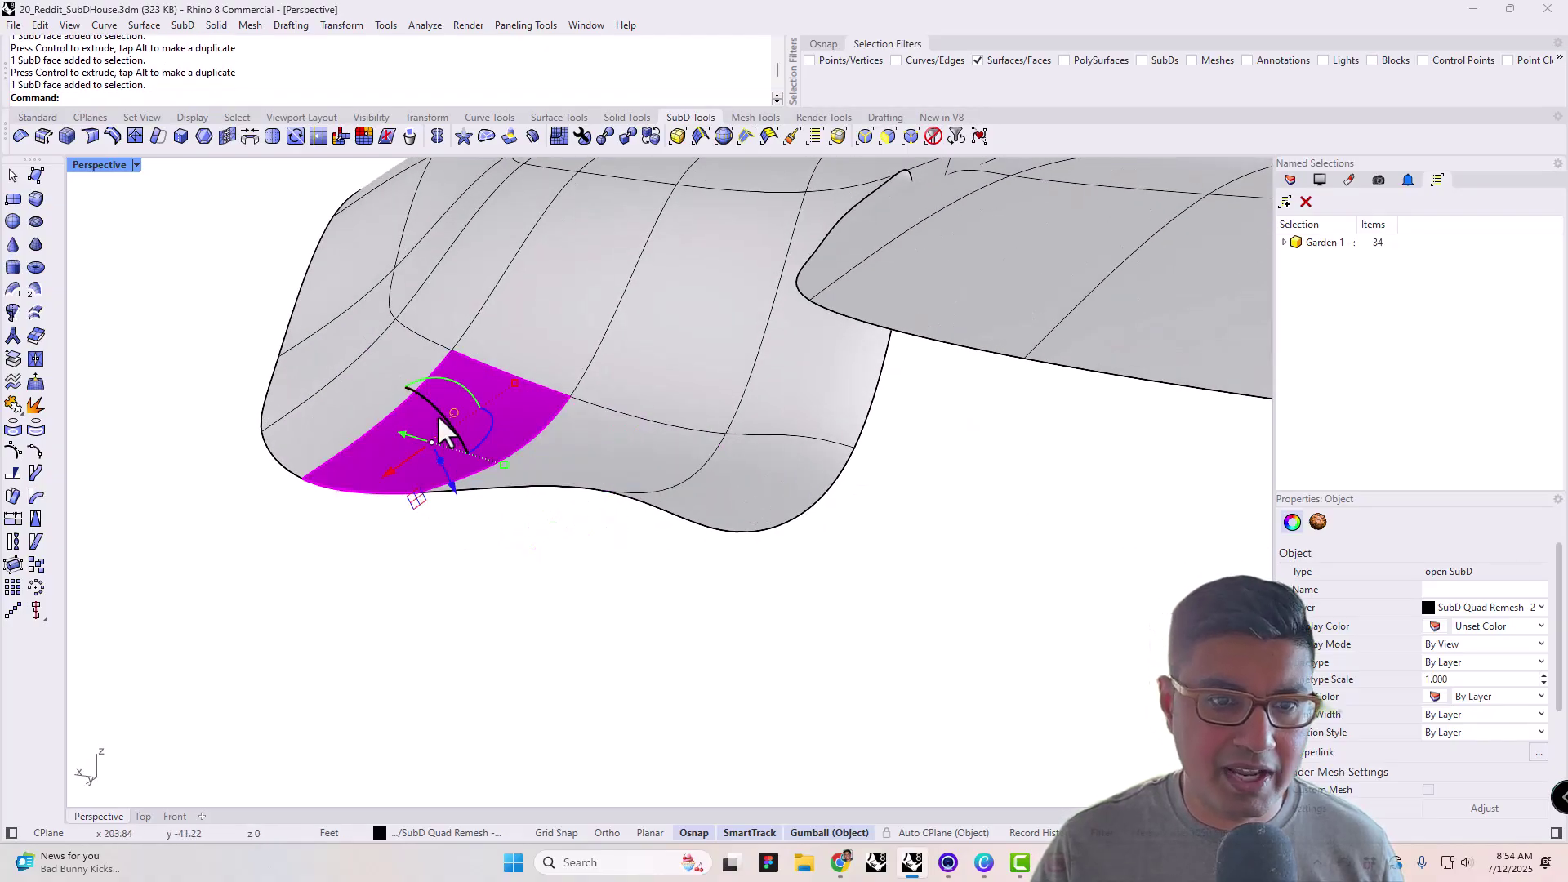
{"action": "left_click_drag", "start_coordinate": [443, 374], "coordinate": [481, 400]}
{"action": "left_click", "coordinate": [419, 576]}
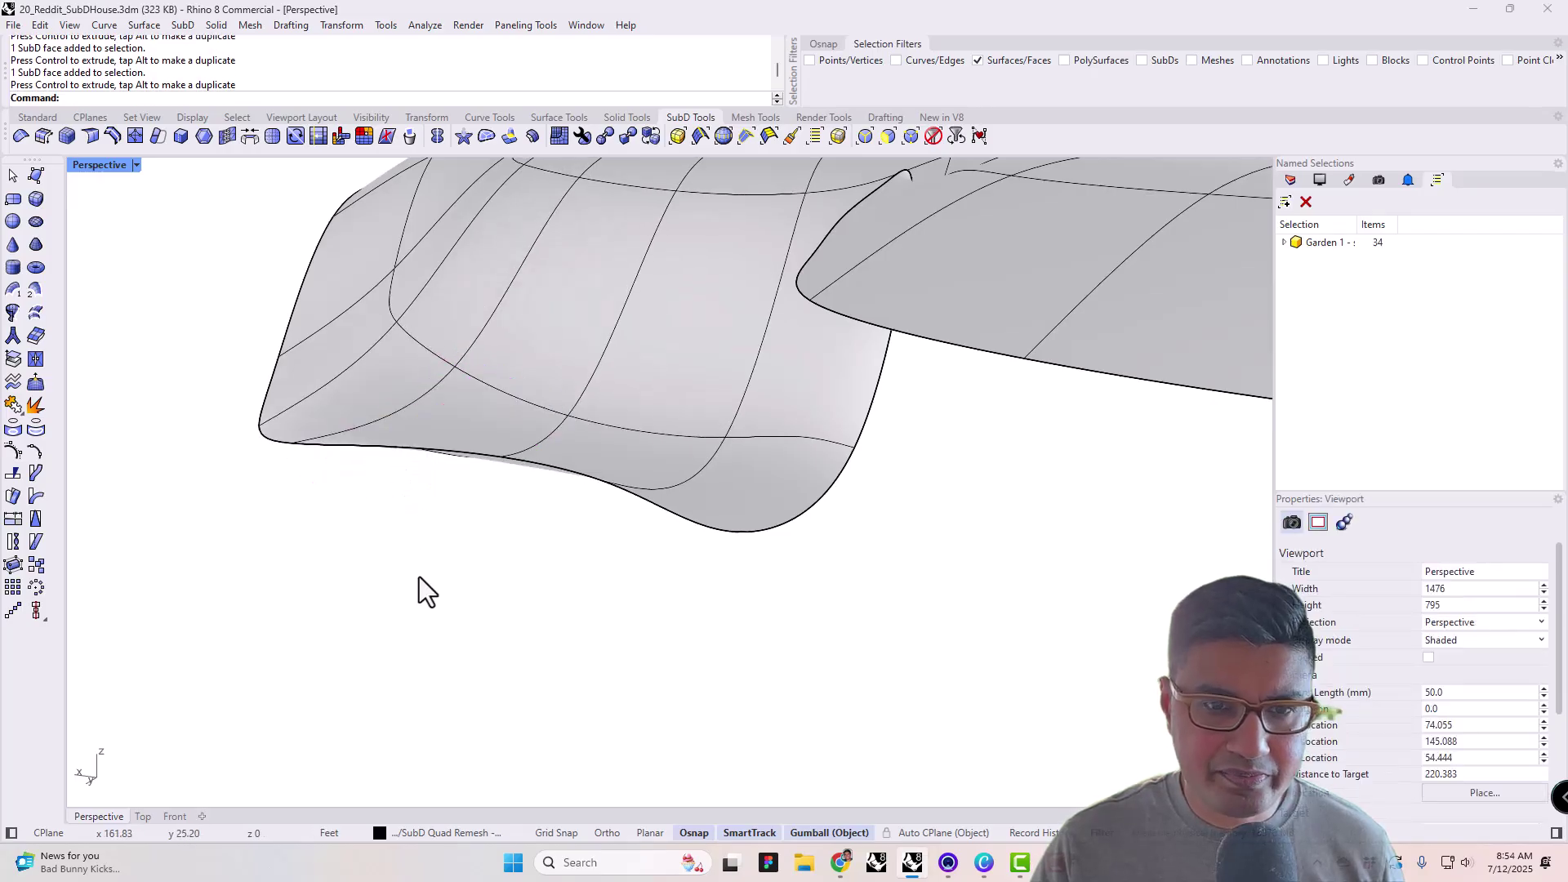
- Examine the flared rim from several sides and switch the SubD display to flat to review the roof's control faces
{"action": "scroll", "coordinate": [634, 603], "scroll_direction": "down", "scroll_amount": 5}
{"action": "right_click_drag", "start_coordinate": [635, 603], "coordinate": [449, 490]}
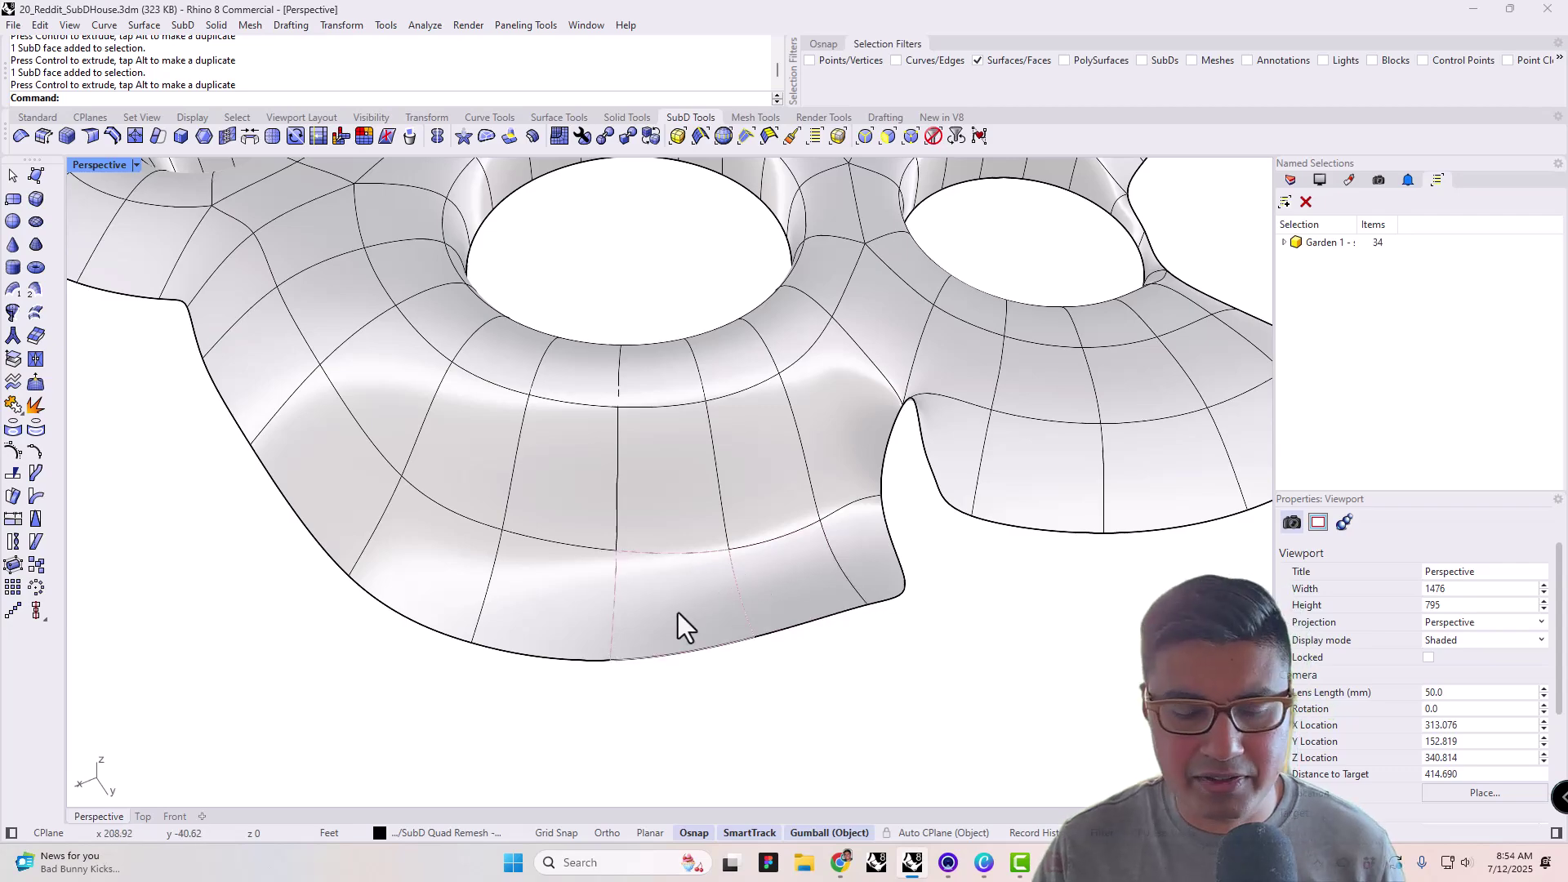
{"action": "right_click_drag", "start_coordinate": [678, 615], "coordinate": [502, 637]}
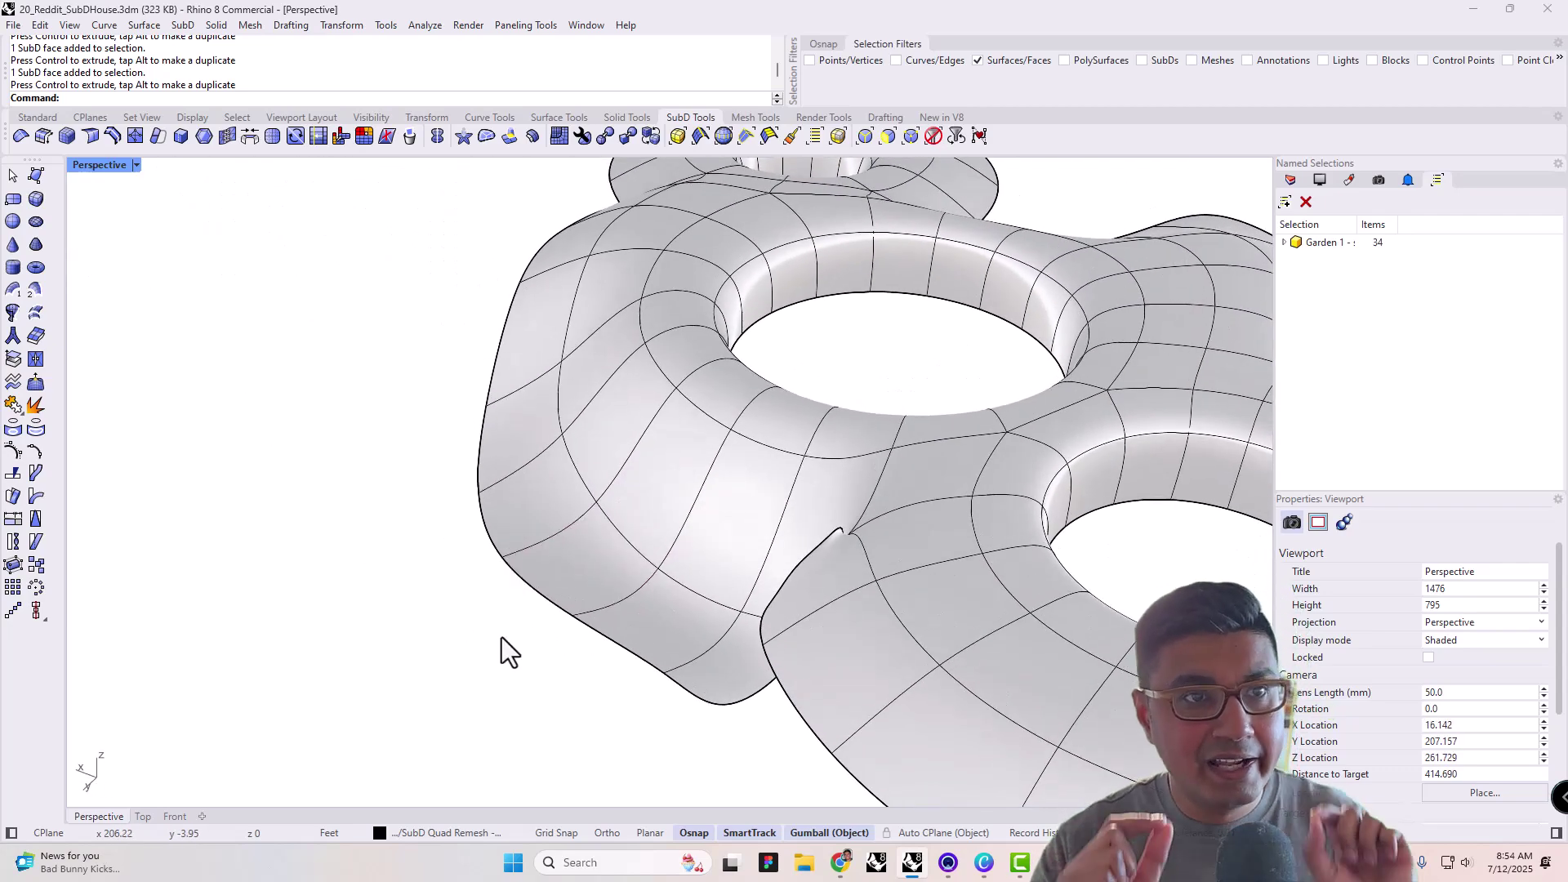
{"action": "right_click_drag", "start_coordinate": [640, 658], "coordinate": [701, 649], "text": "shift"}
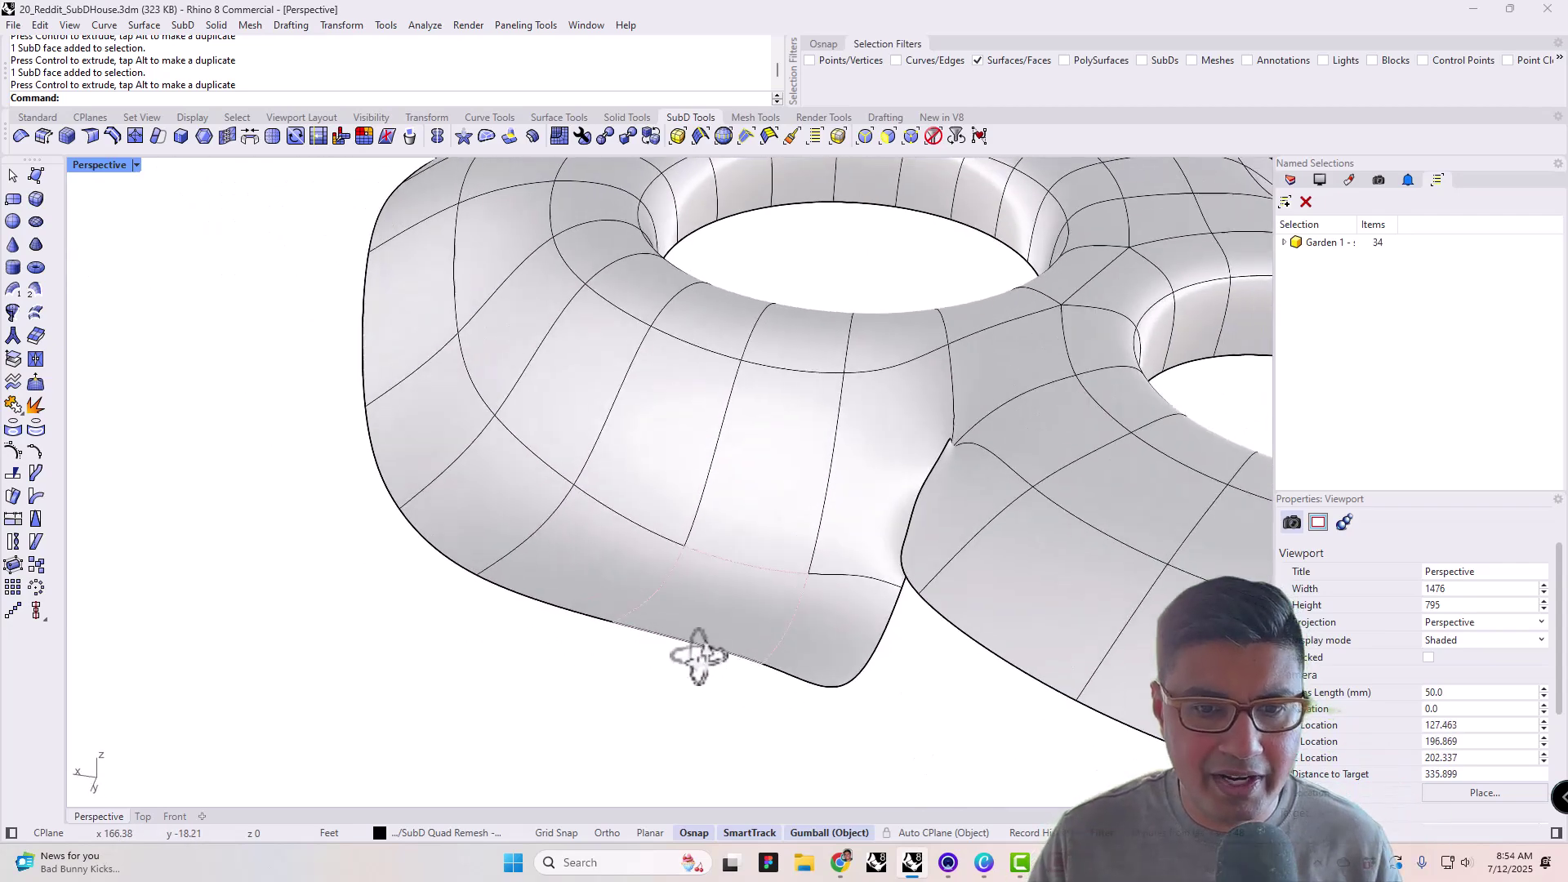
{"action": "scroll", "coordinate": [820, 673], "scroll_direction": "up", "scroll_amount": 2}
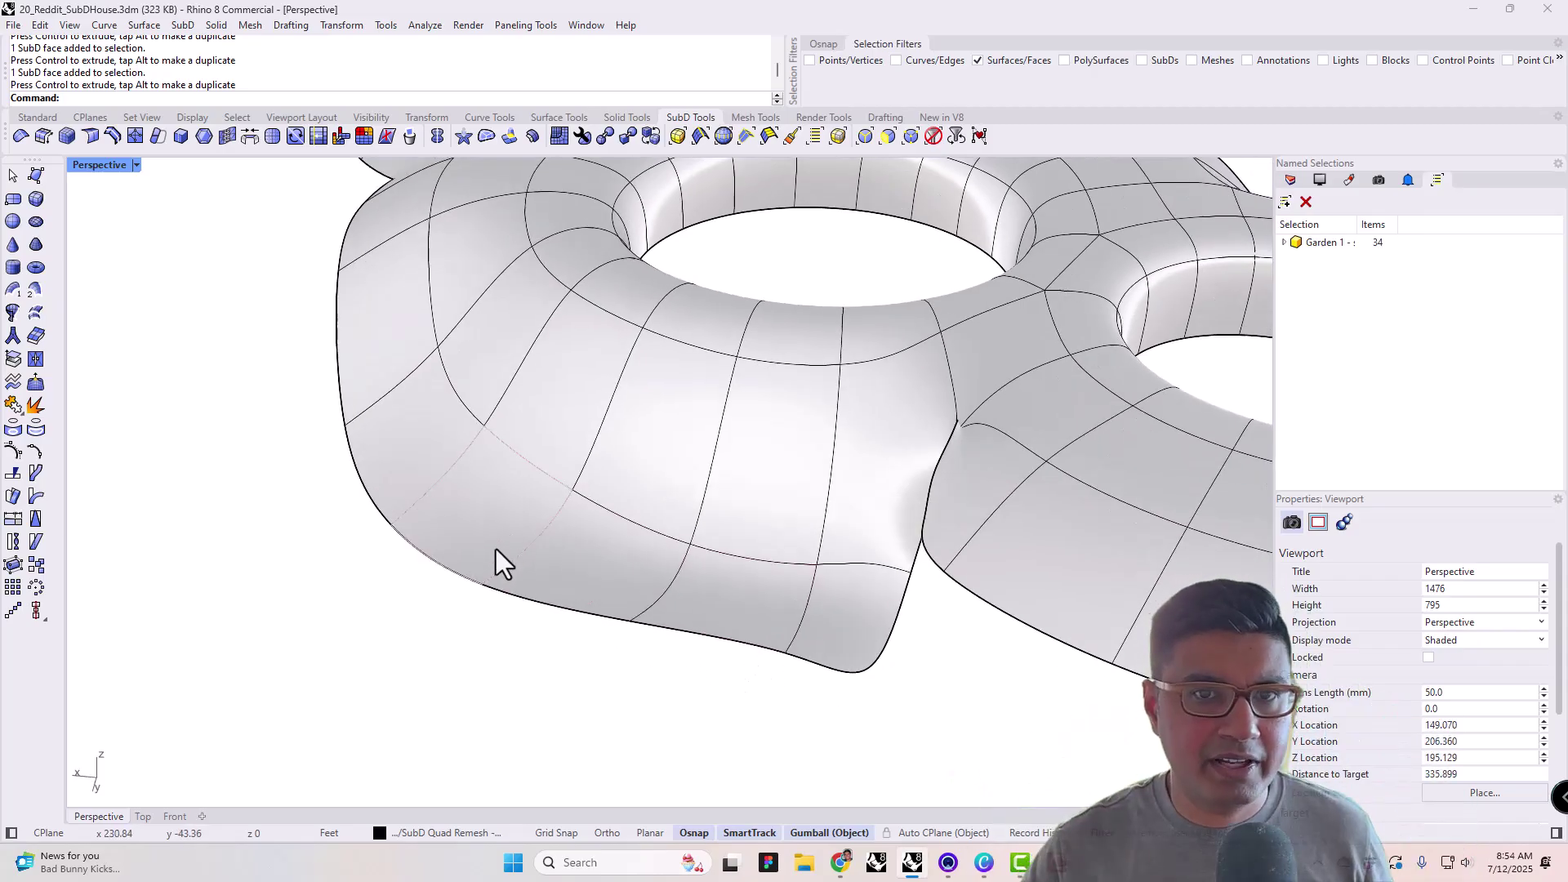
{"action": "left_click", "coordinate": [650, 134]}
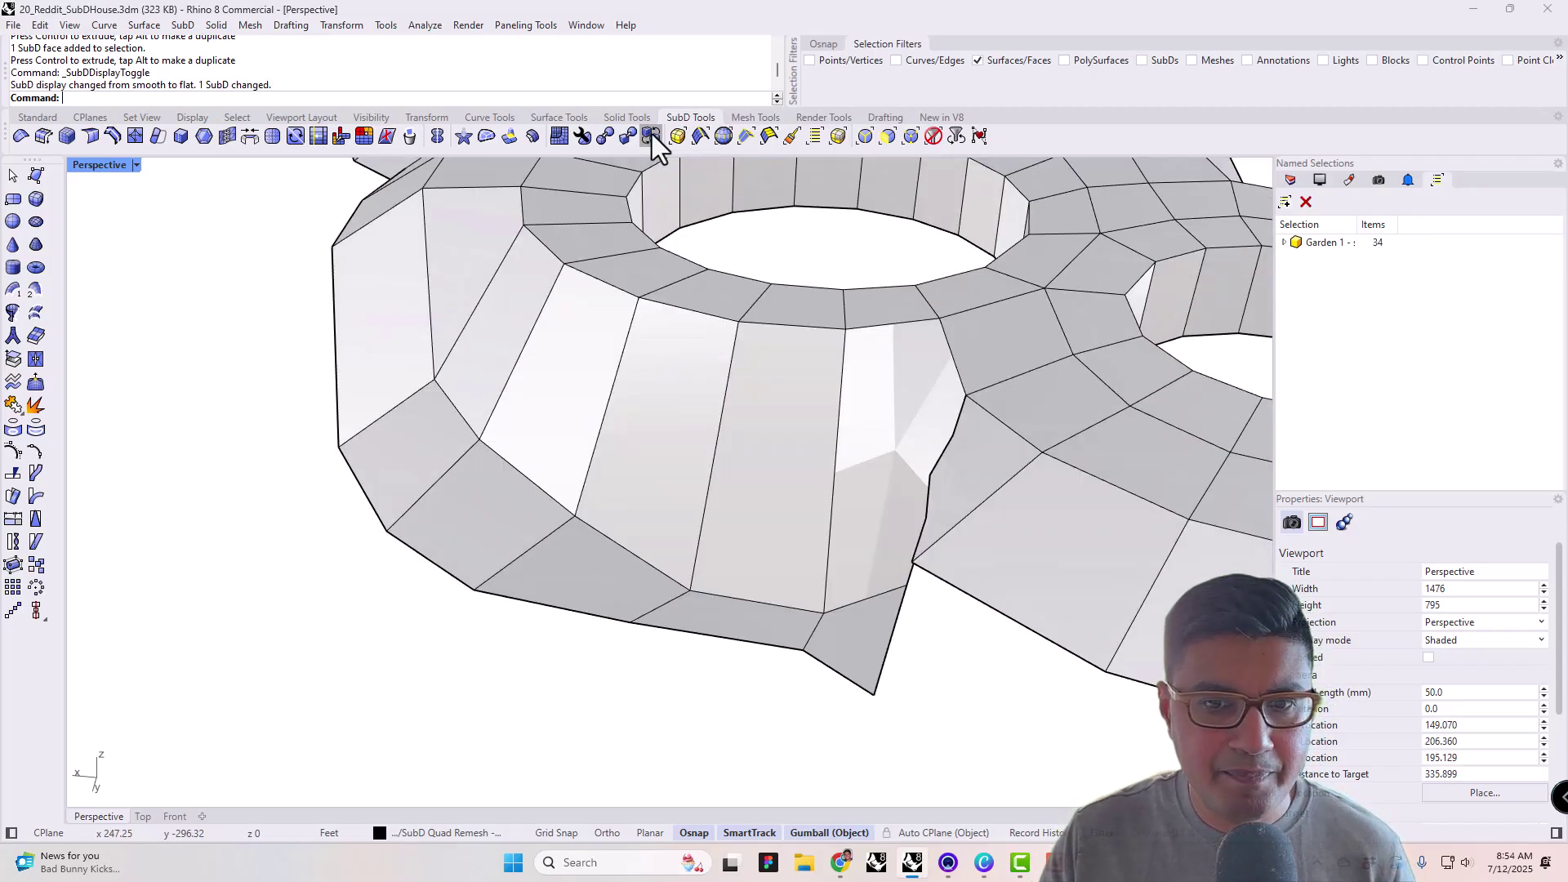
{"action": "scroll", "coordinate": [649, 512], "scroll_direction": "down", "scroll_amount": 5}
{"action": "right_click_drag", "start_coordinate": [650, 511], "coordinate": [752, 521]}
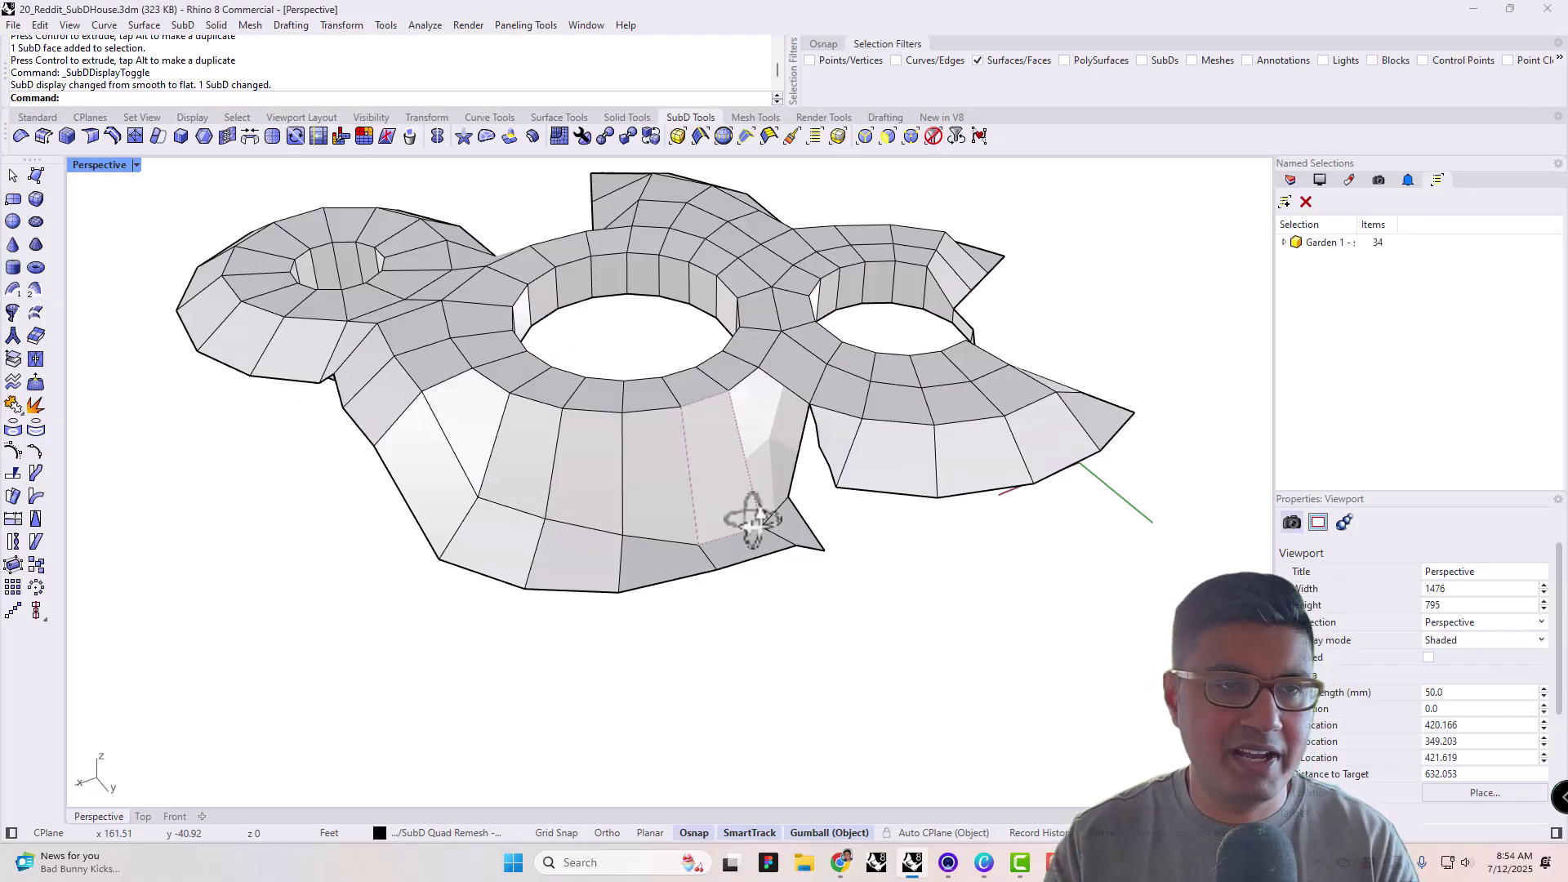
{"action": "mouse_move", "coordinate": [753, 521]}
{"action": "right_mouse_down"}
{"action": "mouse_move", "coordinate": [858, 553]}
{"action": "mouse_move", "coordinate": [761, 521]}
{"action": "right_mouse_up"}
{"action": "left_click", "coordinate": [761, 522]}
{"action": "left_click", "coordinate": [768, 518]}
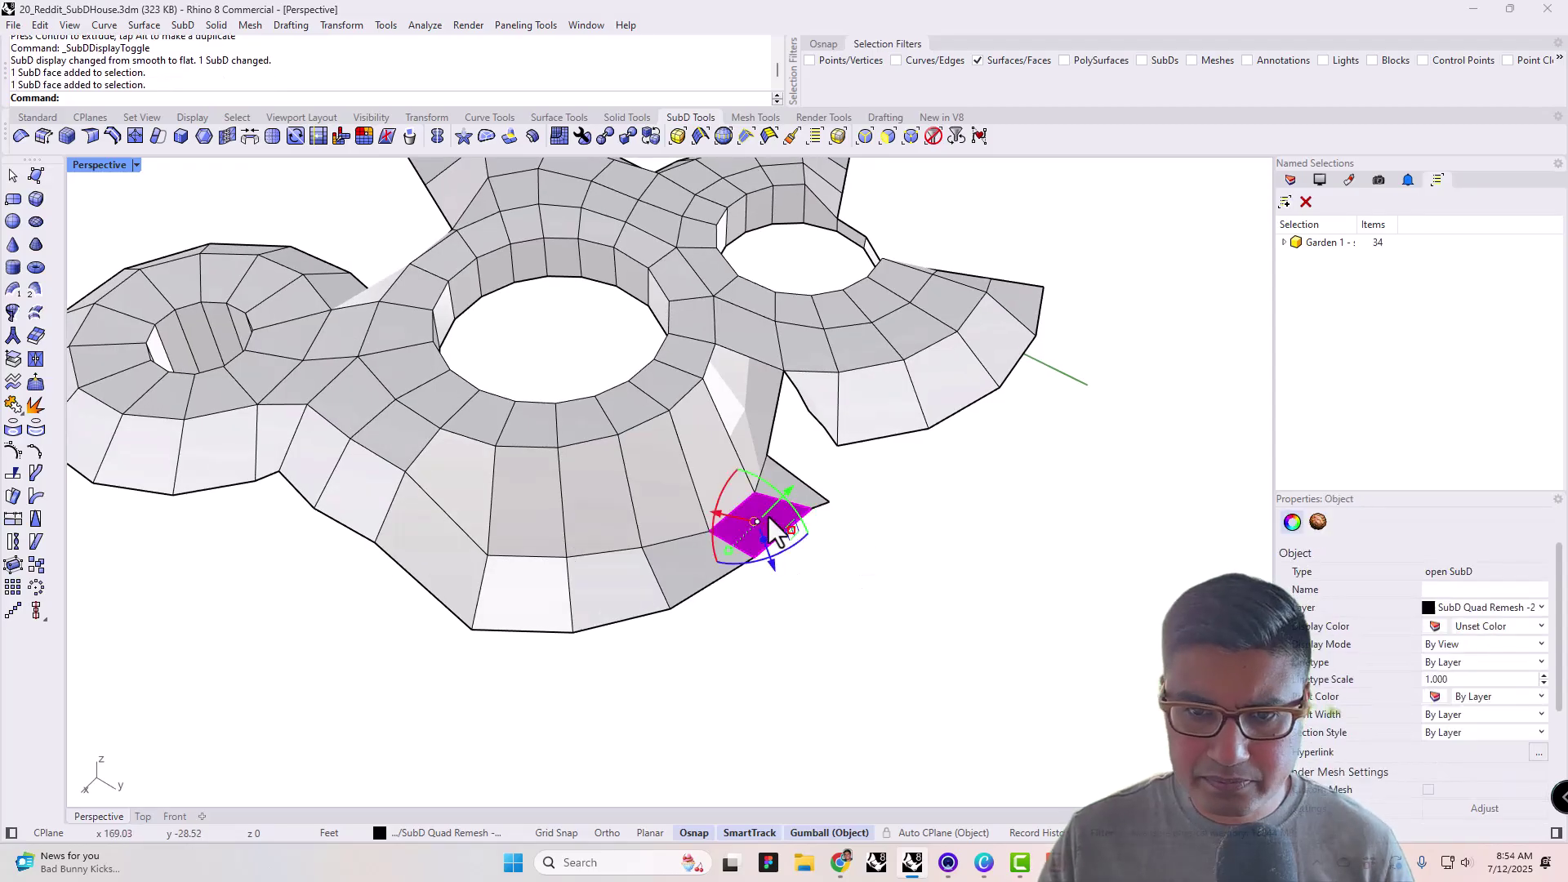
{"action": "key", "text": "Escape"}
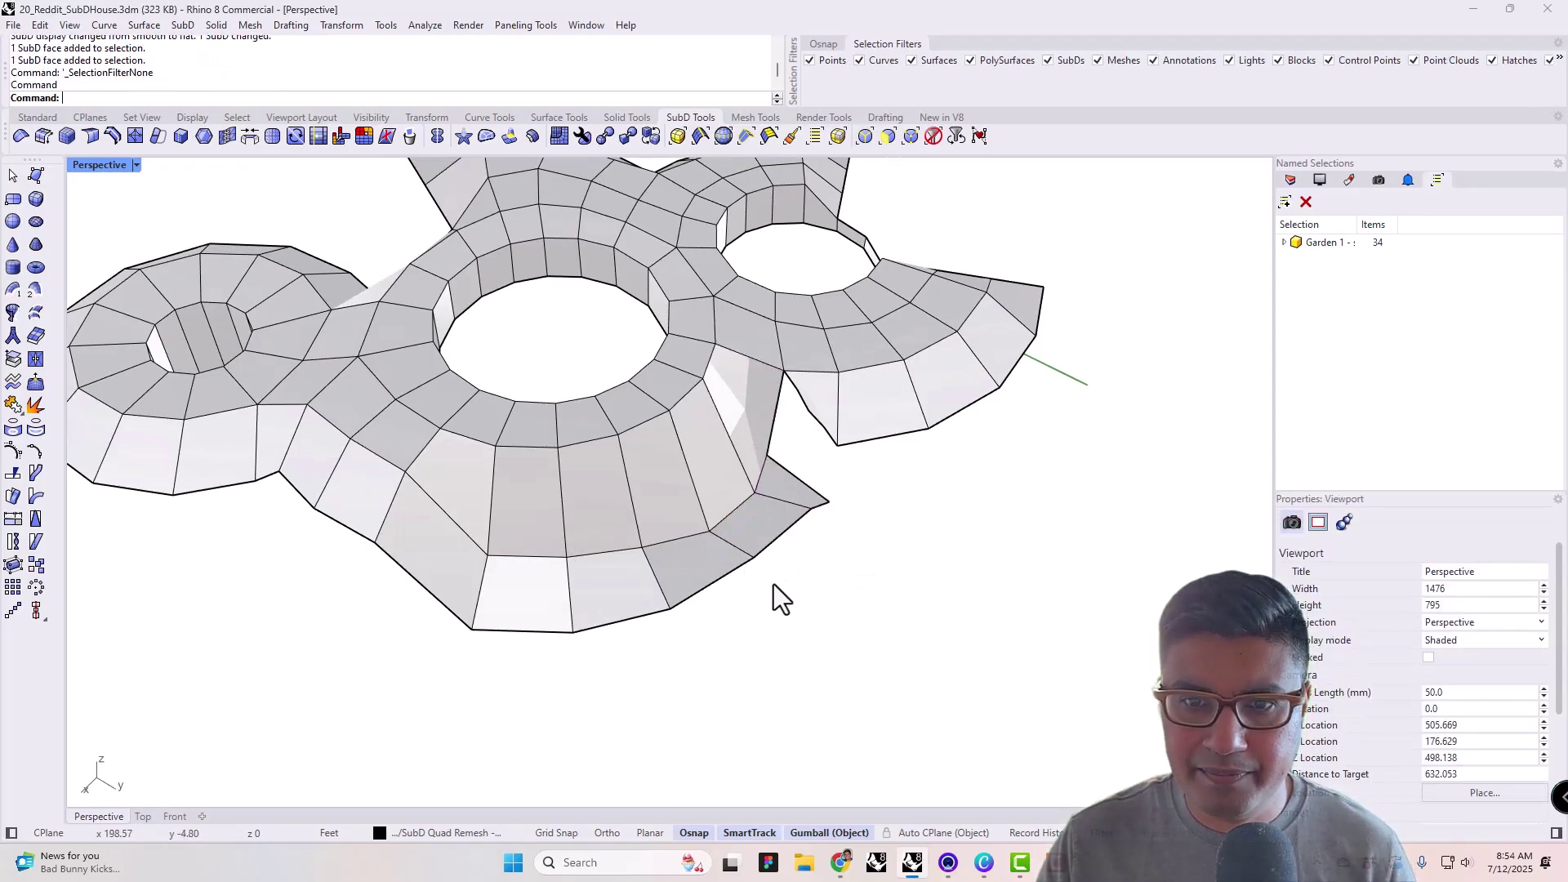
- Show the roof SubD's control points and select the outer edge points of the flared rim next to the slit
{"action": "left_click", "coordinate": [674, 532]}
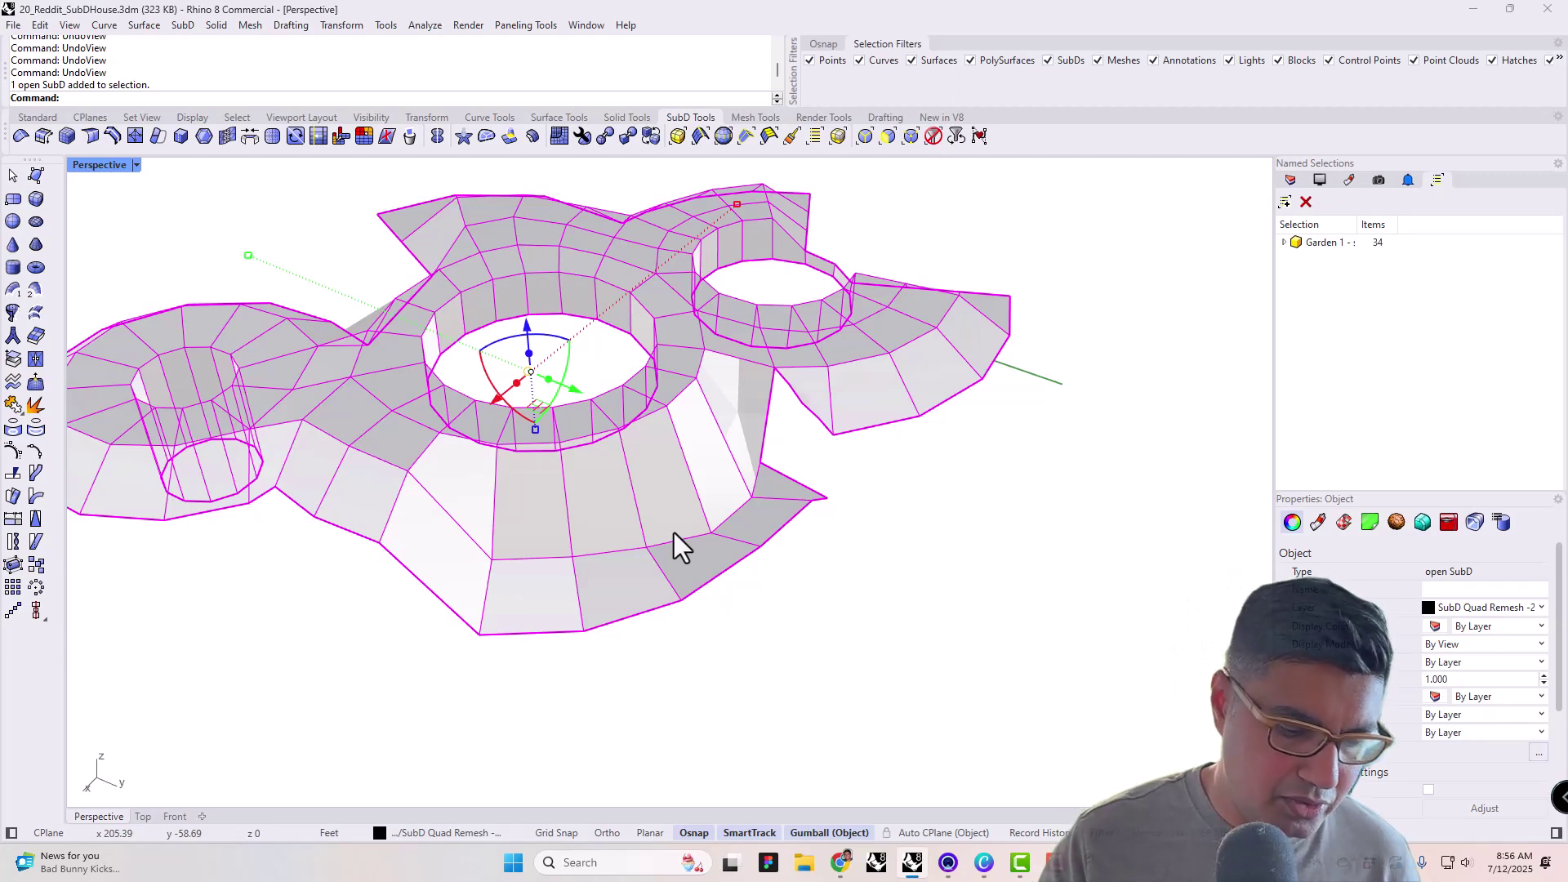
{"action": "key", "text": "F10"}
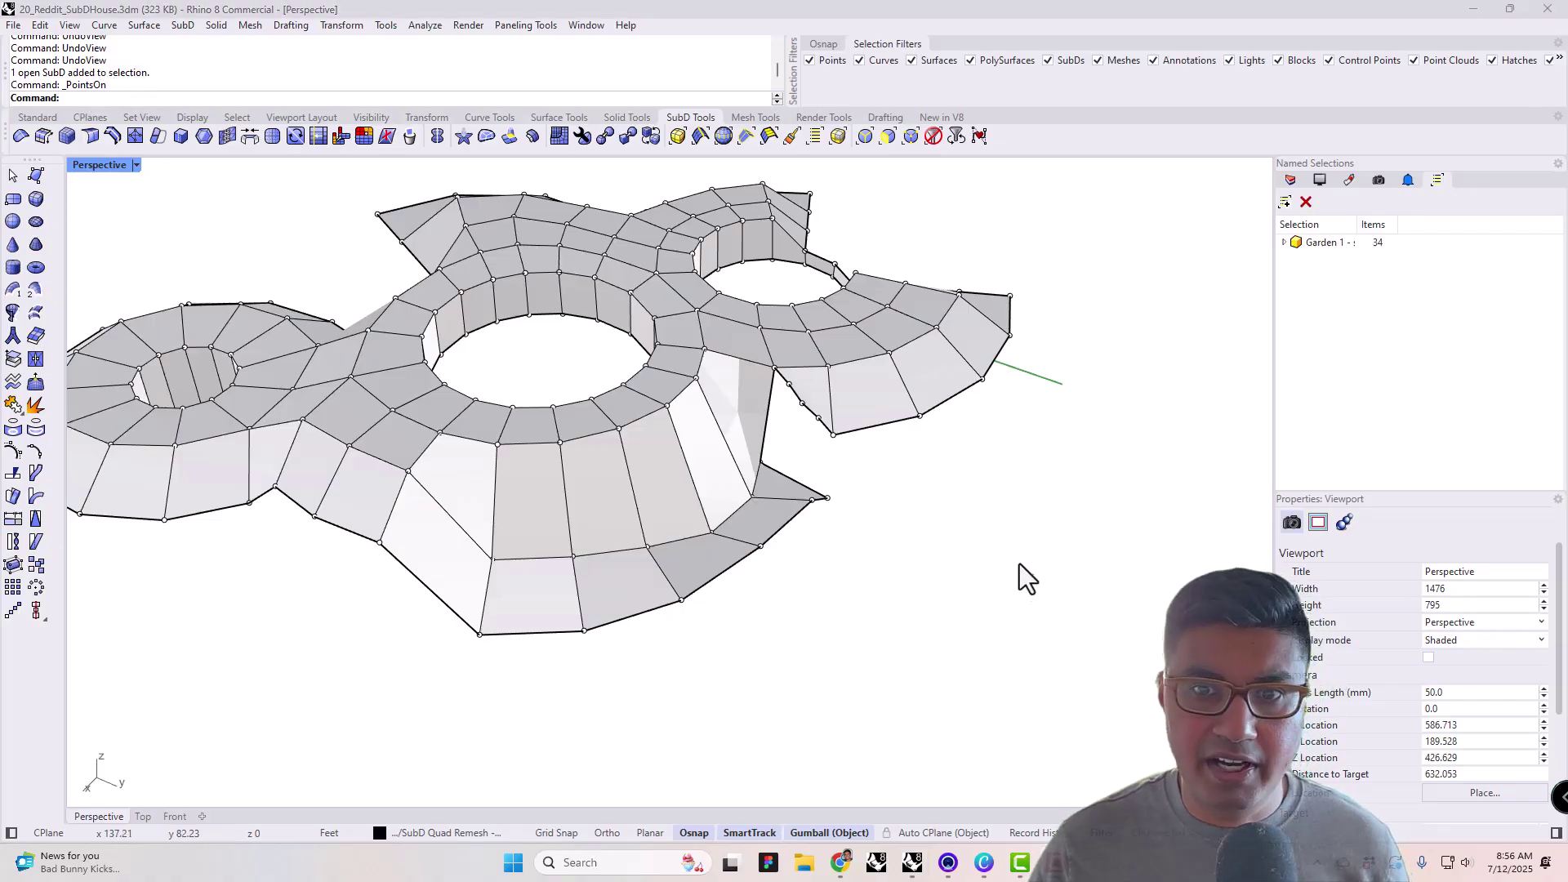
{"action": "right_click_drag", "start_coordinate": [1019, 572], "coordinate": [621, 479]}
{"action": "scroll", "coordinate": [659, 611], "scroll_direction": "up", "scroll_amount": 5}
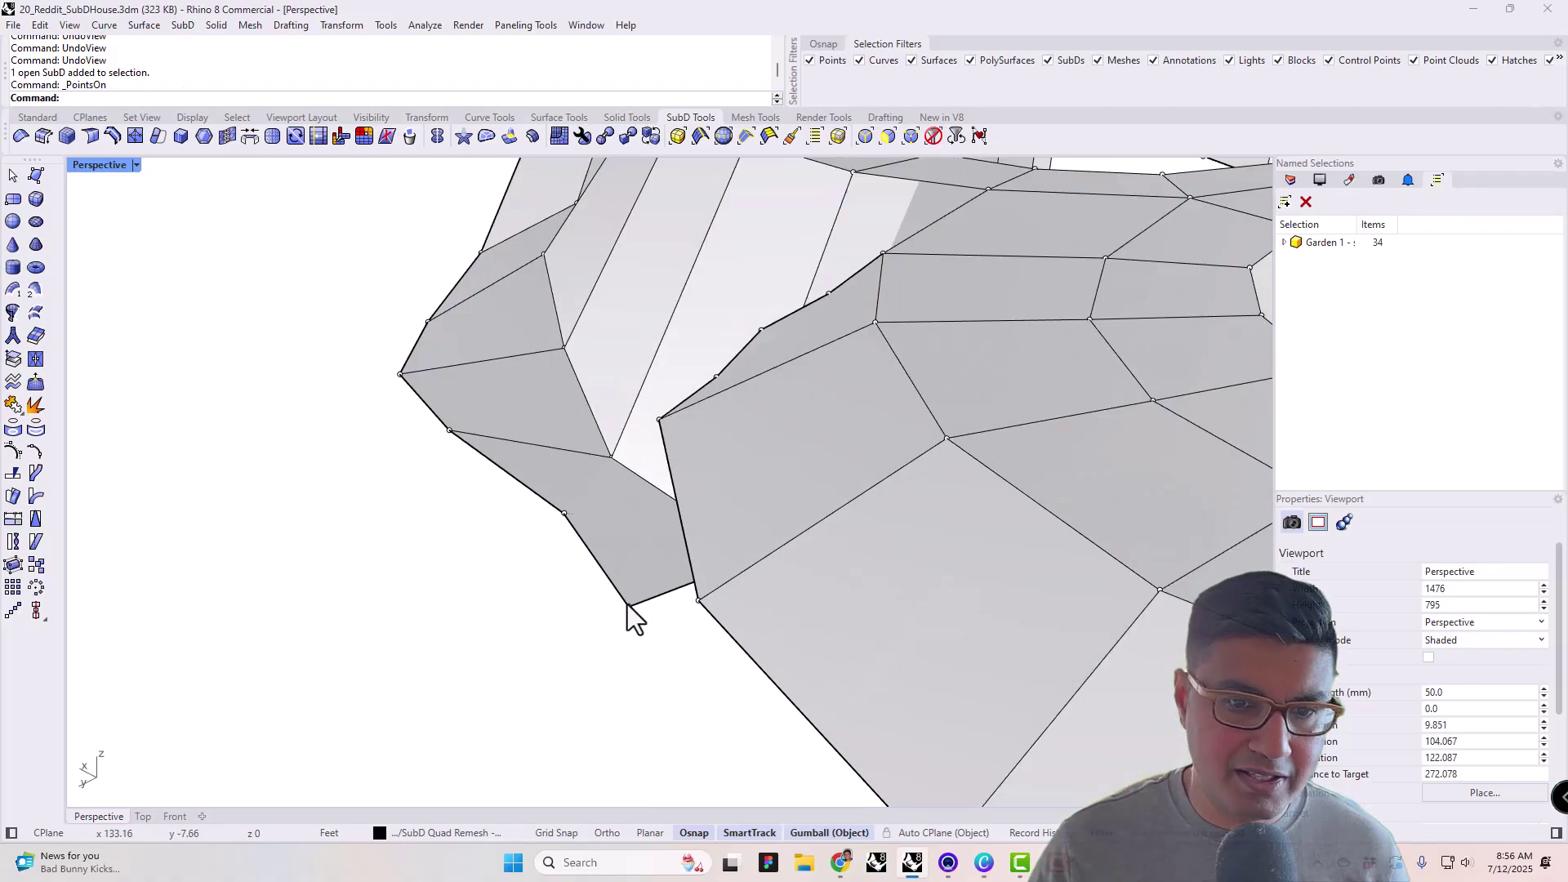
{"action": "left_click", "coordinate": [627, 604]}
{"action": "left_click", "coordinate": [563, 513], "text": "shift"}
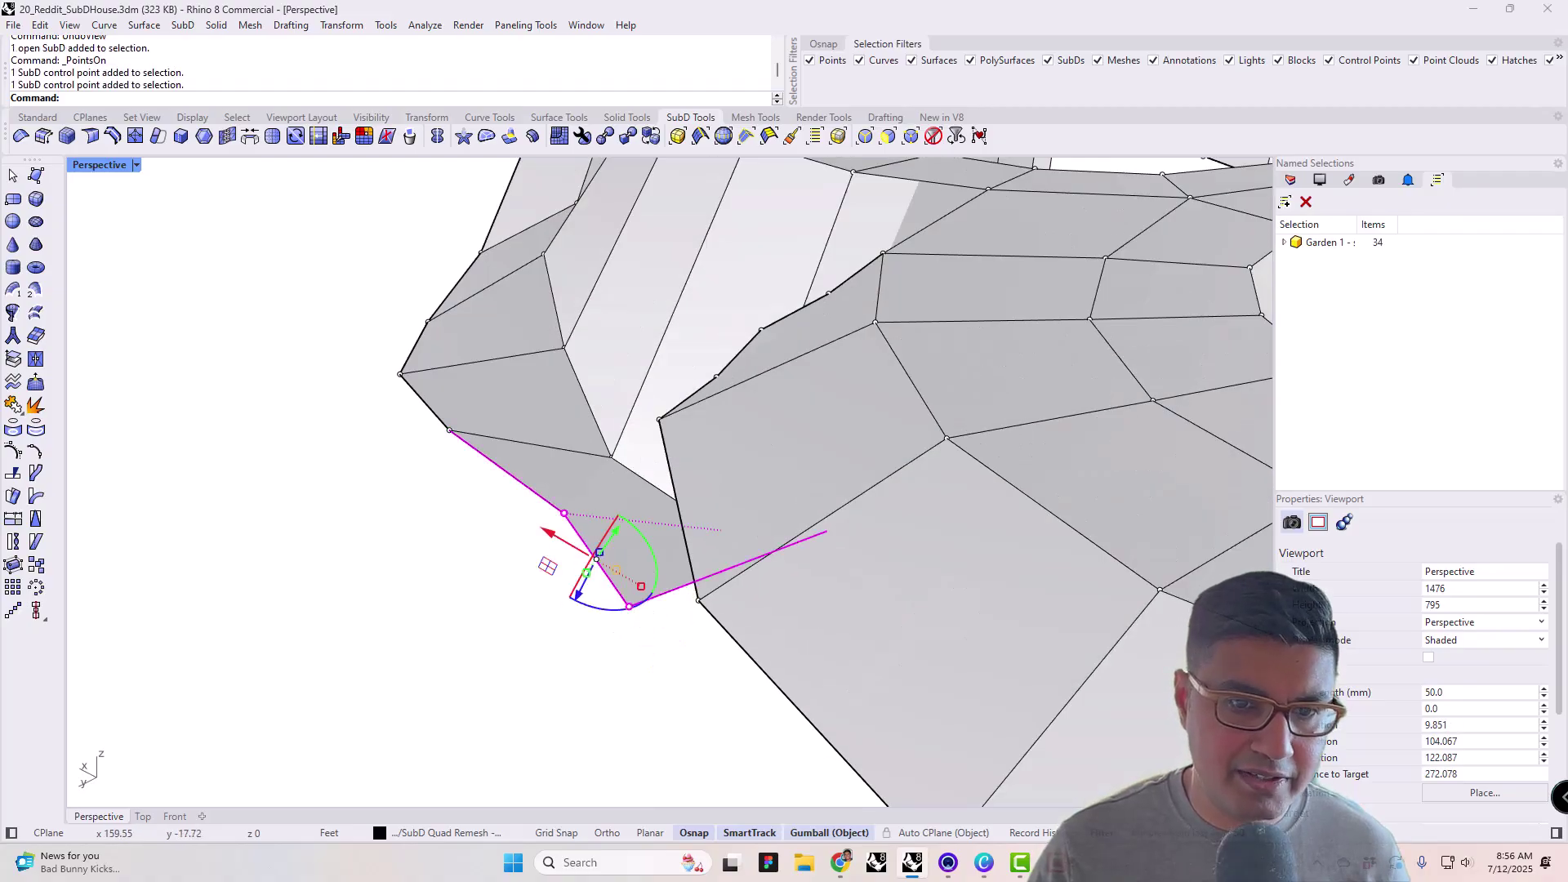
{"action": "left_click", "coordinate": [450, 432], "text": "shift"}
{"action": "left_click", "coordinate": [400, 387], "text": "shift"}
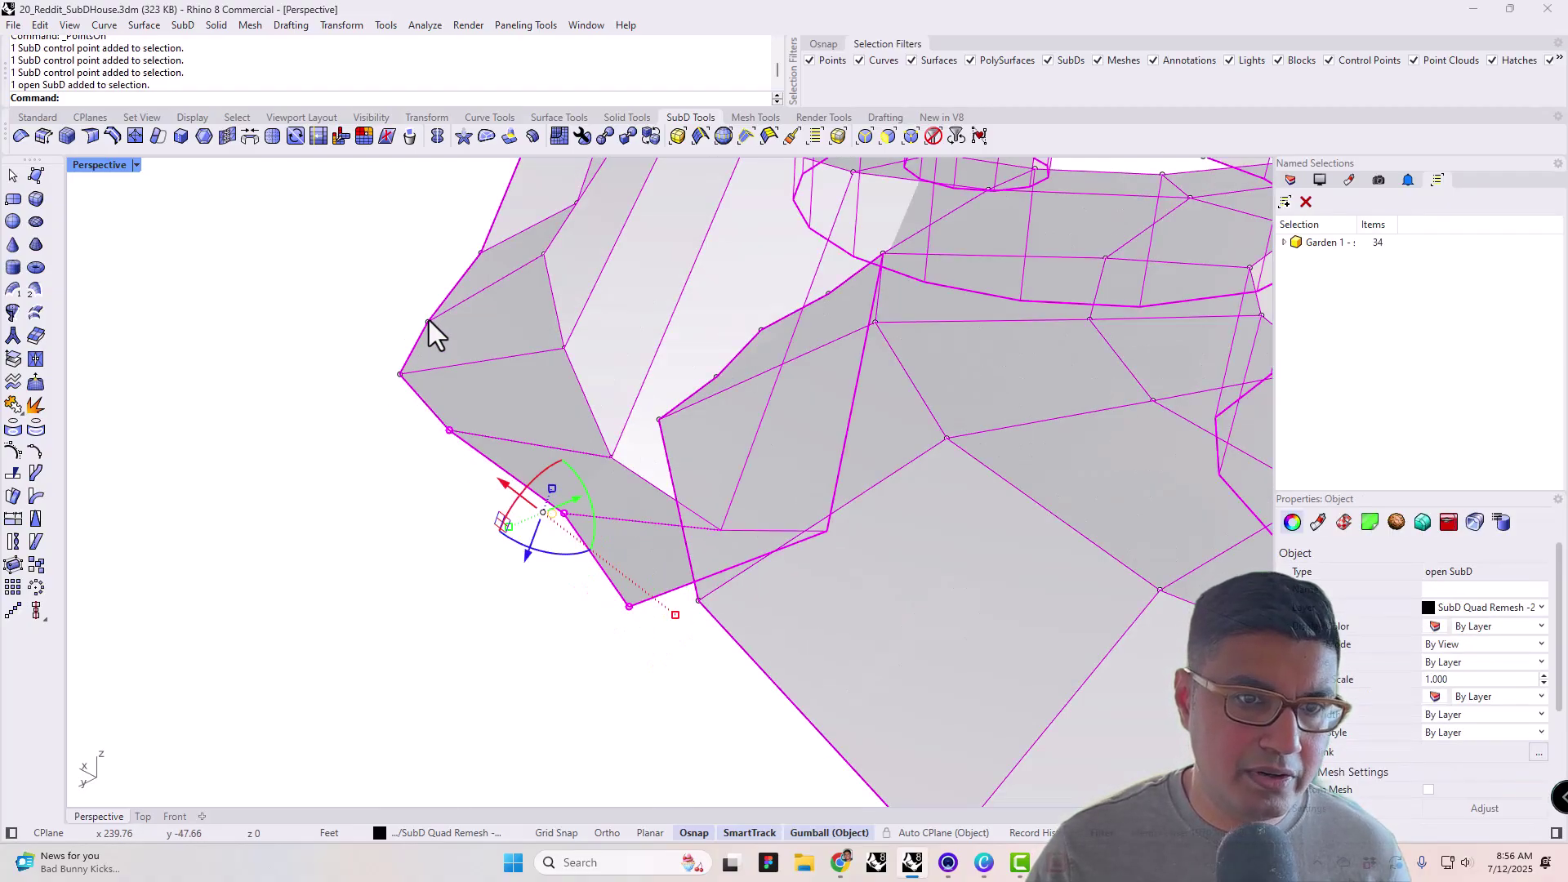
{"action": "left_click", "coordinate": [429, 322], "text": "shift"}
{"action": "left_click", "coordinate": [490, 328], "text": "ctrl"}
{"action": "right_click_drag", "start_coordinate": [465, 357], "coordinate": [528, 449]}
{"action": "left_click", "coordinate": [387, 401], "text": "shift"}
- Use SetPt with only Set Z, aligned to World, to level the selected rim points at the height of one lower-edge point
{"action": "type", "text": "SE"}
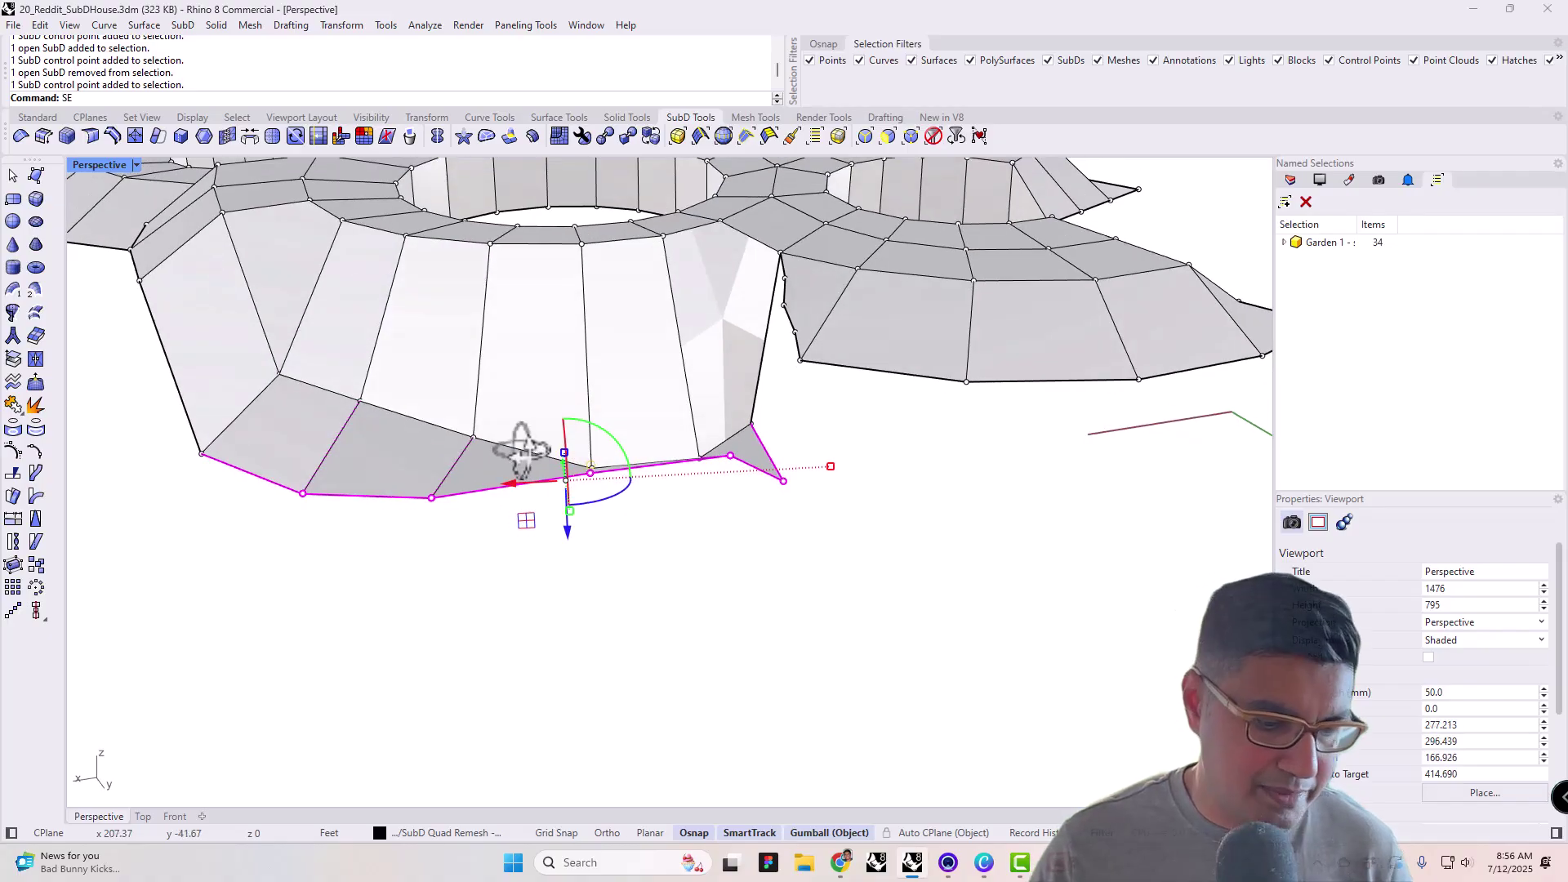
{"action": "type", "text": "T"}
{"action": "key", "text": "Return"}
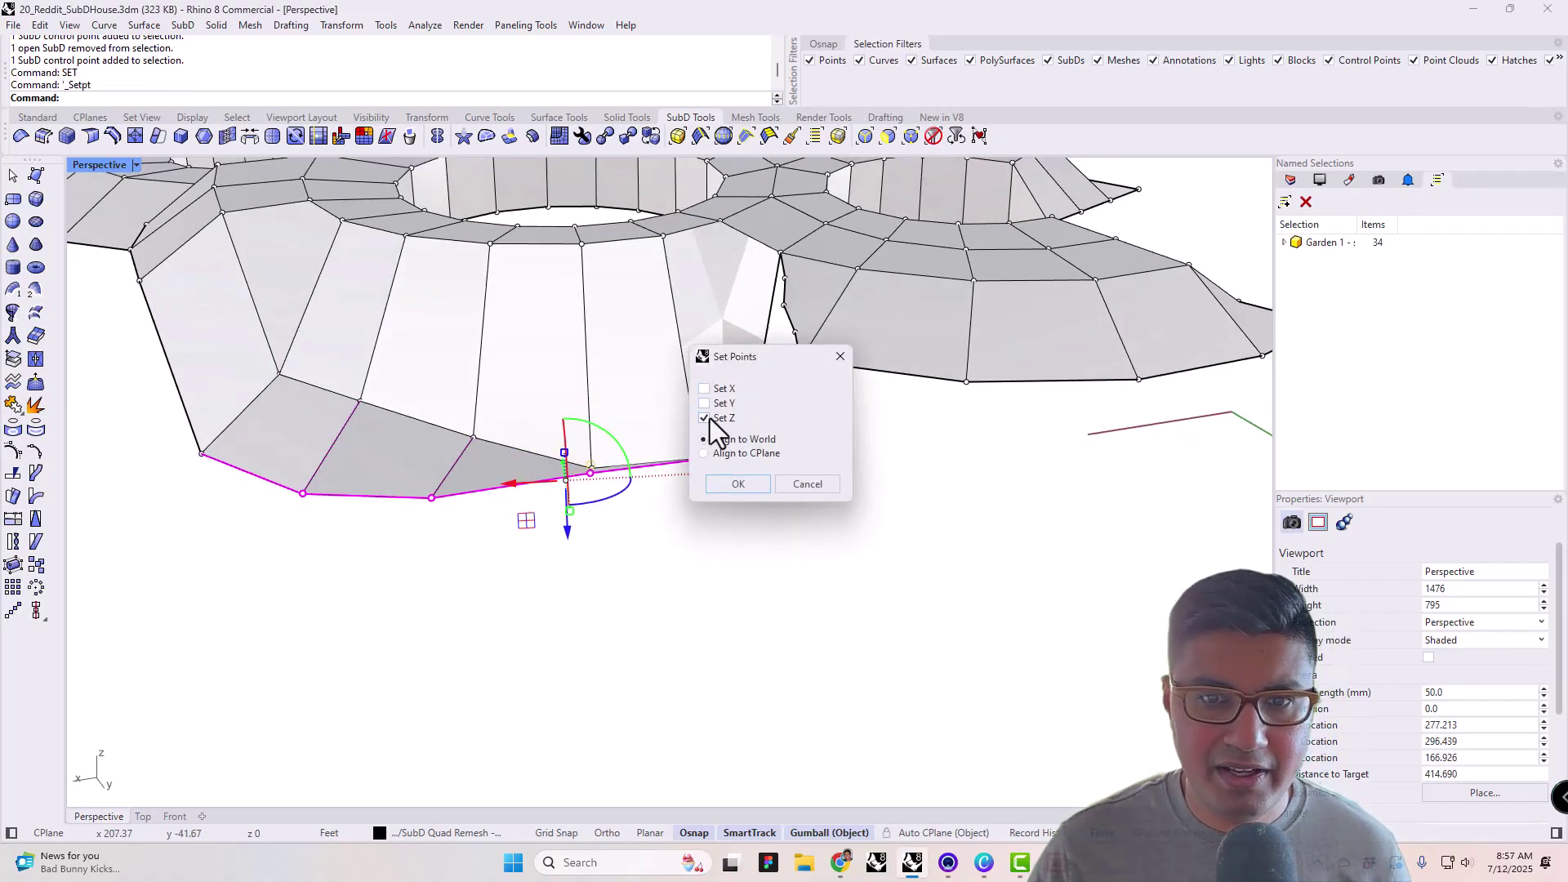
{"action": "left_click", "coordinate": [735, 483]}
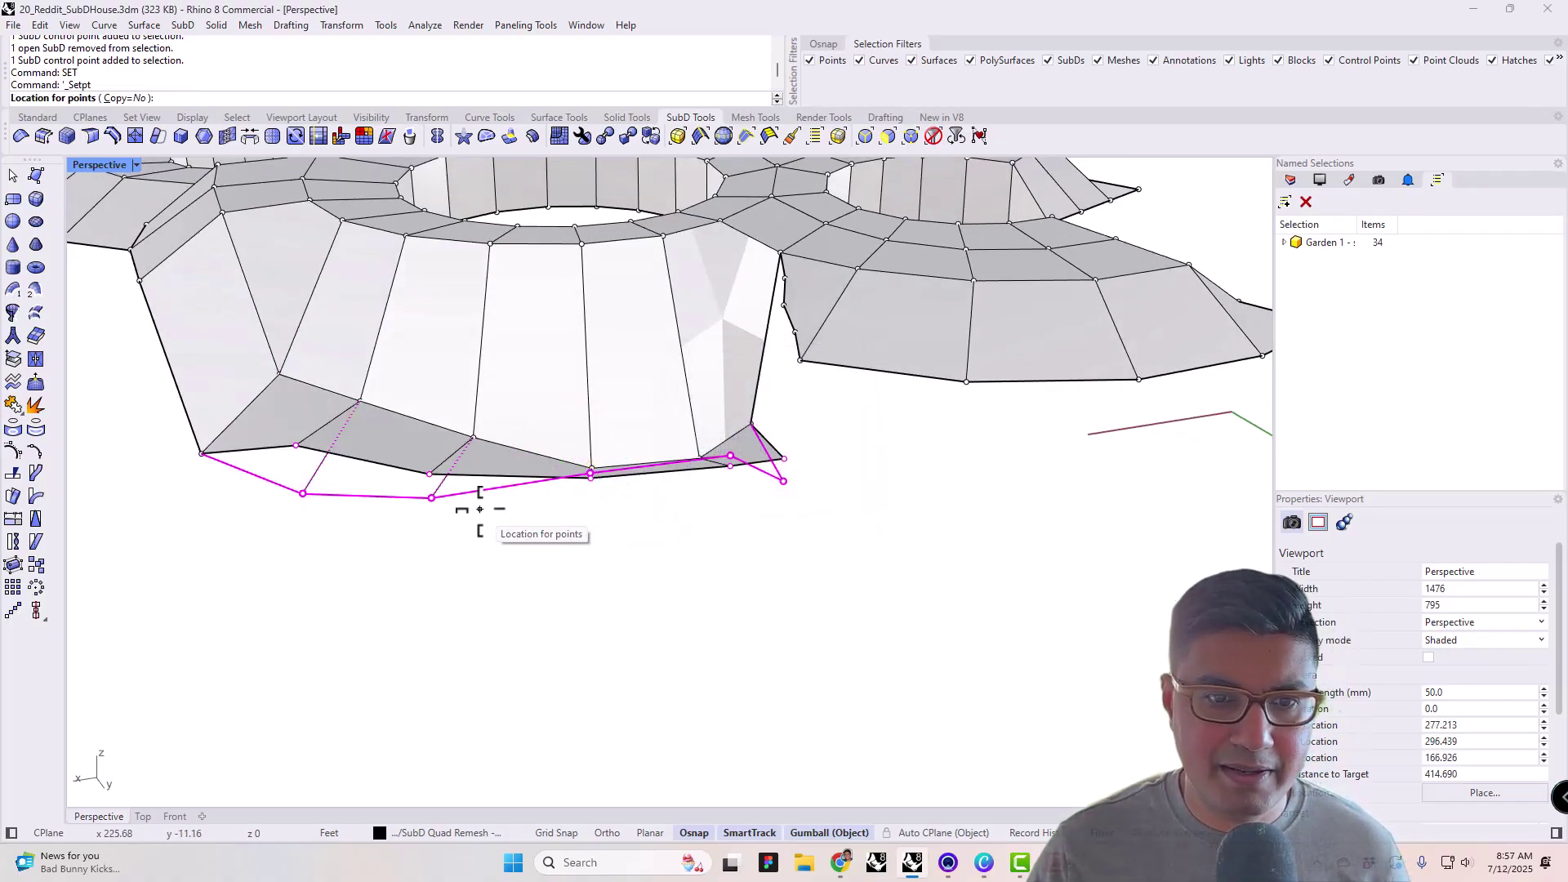
{"action": "left_click", "coordinate": [432, 497]}
{"action": "right_click_drag", "start_coordinate": [447, 584], "coordinate": [801, 461]}
{"action": "right_click_drag", "start_coordinate": [489, 484], "coordinate": [577, 501]}
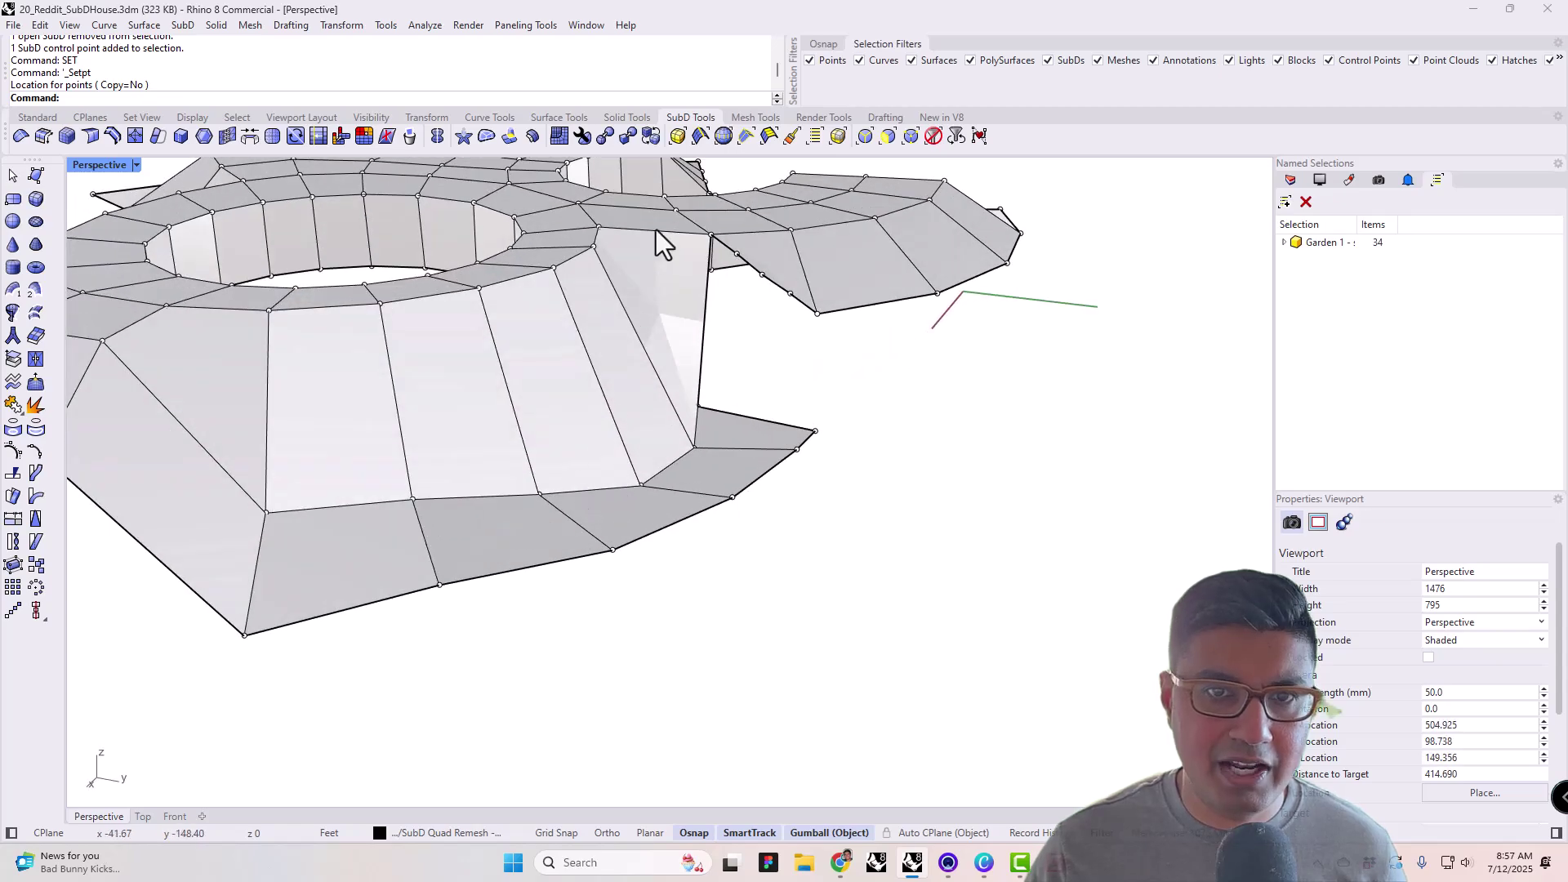
- Switch the SubD display back to smooth and review the flared rim and the whole roof
{"action": "left_click", "coordinate": [651, 136]}
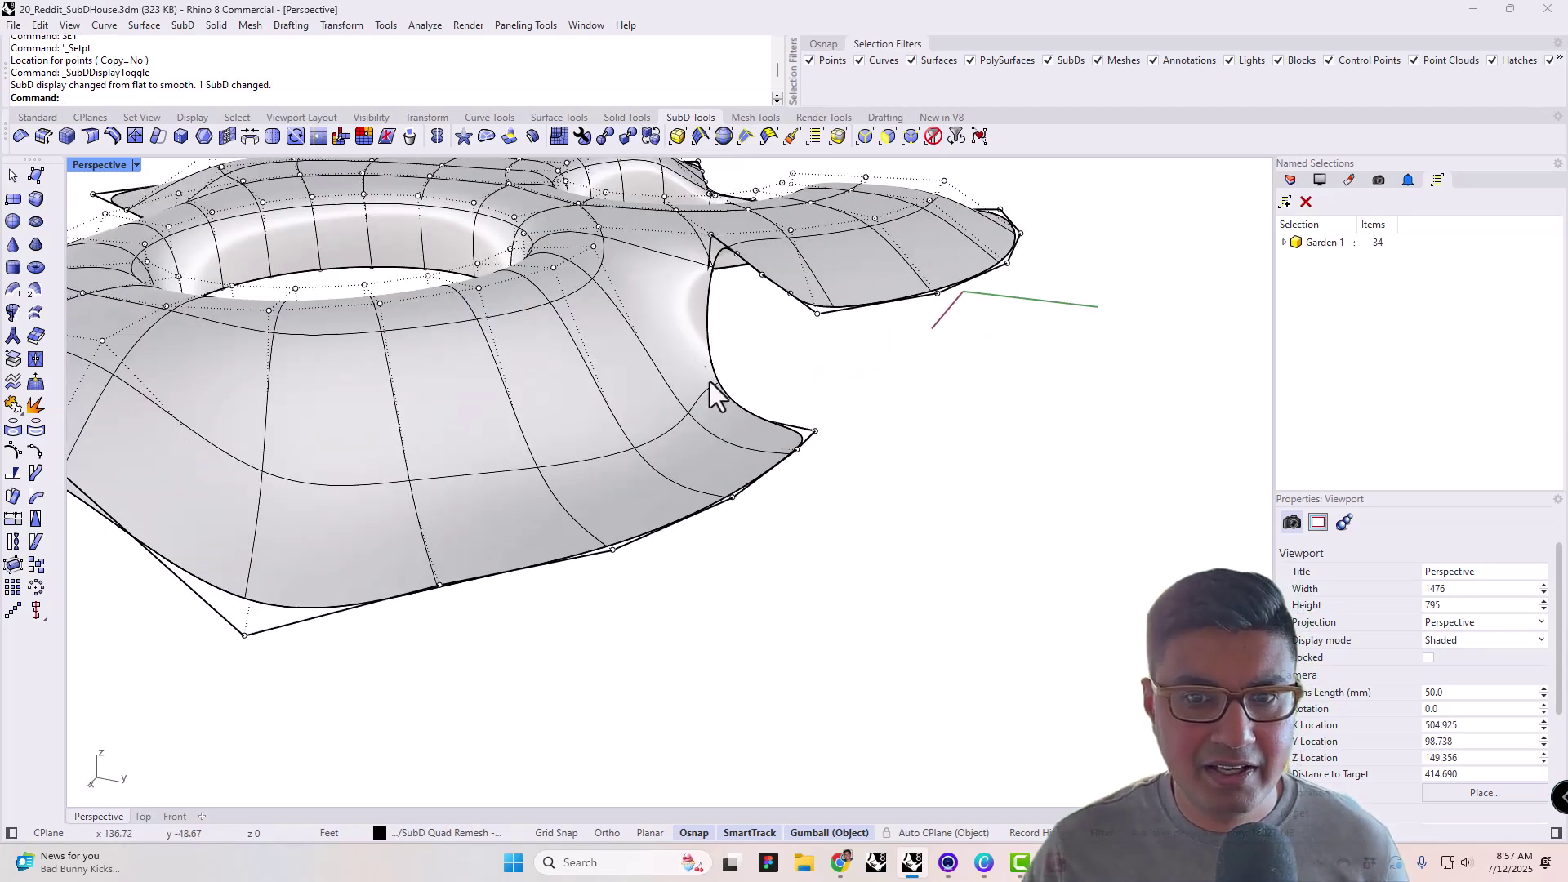
{"action": "right_click_drag", "start_coordinate": [709, 381], "coordinate": [744, 578]}
{"action": "scroll", "coordinate": [585, 493], "scroll_direction": "down", "scroll_amount": 3}
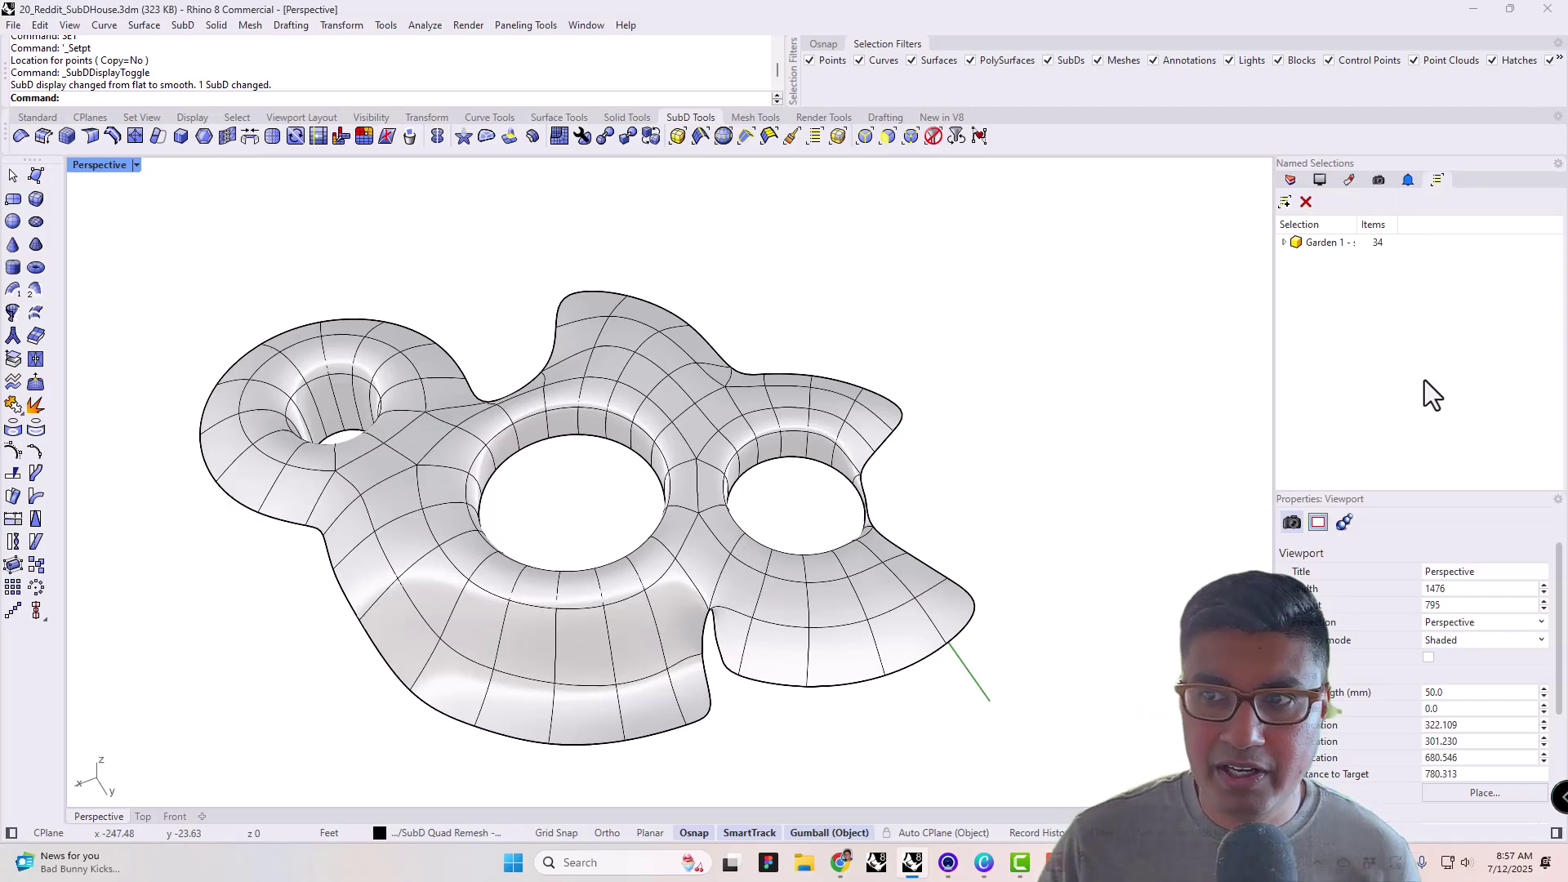
- Make the SRF pre Quad Remesh layer current and visible, and hide SubD Quad Remesh -25ft to view the original polysurface alone
{"action": "left_click", "coordinate": [1290, 180]}
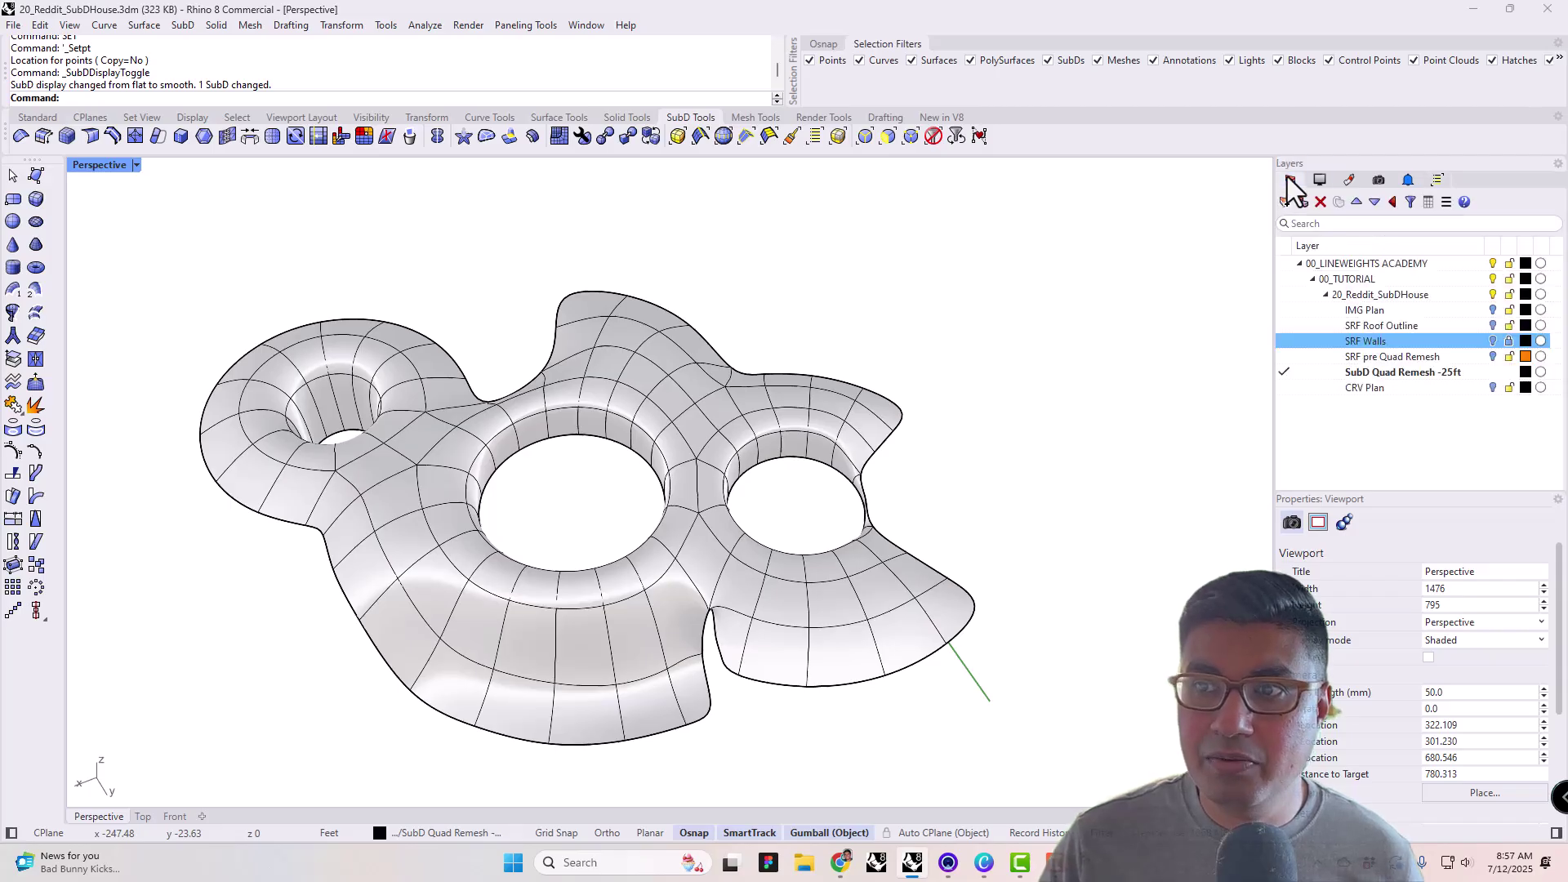
{"action": "double_click", "coordinate": [1382, 357]}
{"action": "left_click", "coordinate": [1493, 371]}
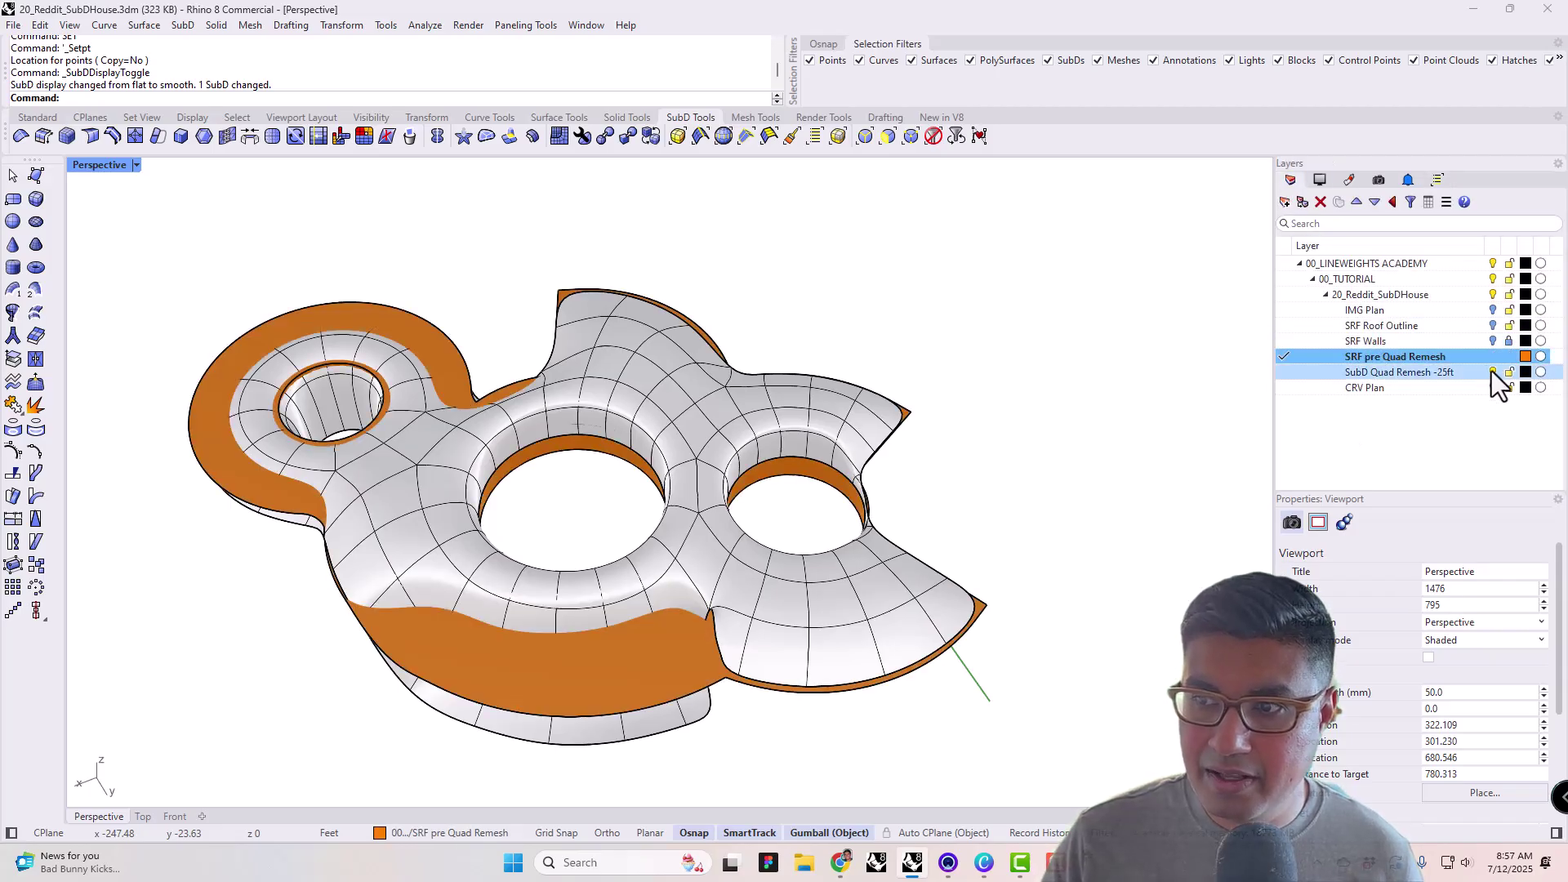
{"action": "left_click", "coordinate": [707, 457]}
{"action": "right_click_drag", "start_coordinate": [707, 457], "coordinate": [580, 506]}
{"action": "key", "text": "Escape"}
{"action": "scroll", "coordinate": [631, 435], "scroll_direction": "down", "scroll_amount": 3}
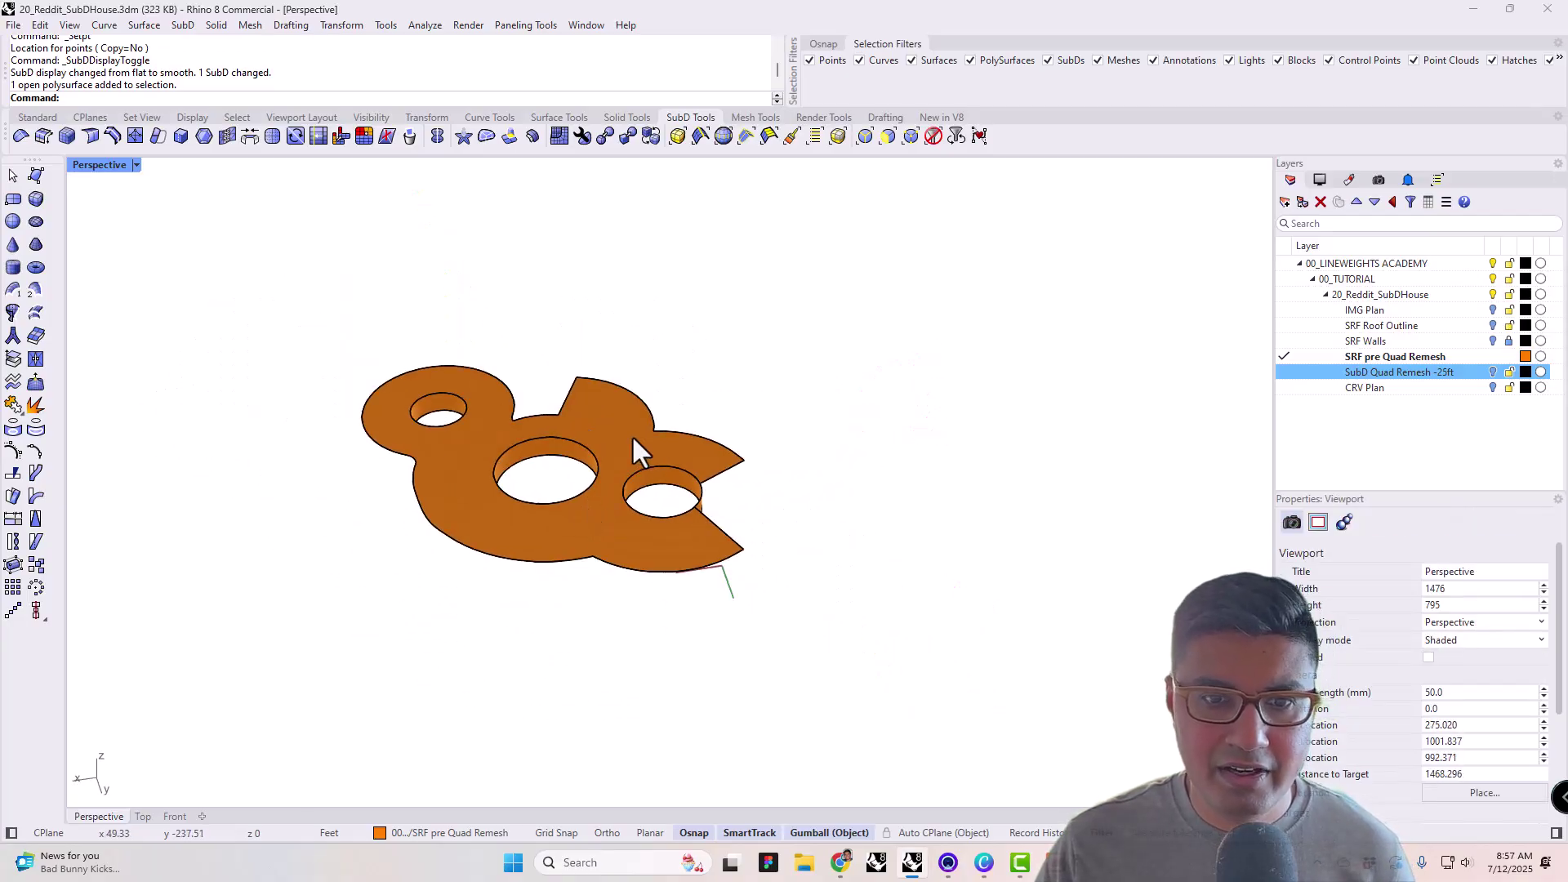
{"action": "left_click", "coordinate": [633, 441]}
- Show the SubD Quad Remesh -25ft layer and move the SubD roof about 379 ft along negative X, beside the original polysurface
{"action": "left_click", "coordinate": [1494, 372]}
{"action": "left_click", "coordinate": [663, 454]}
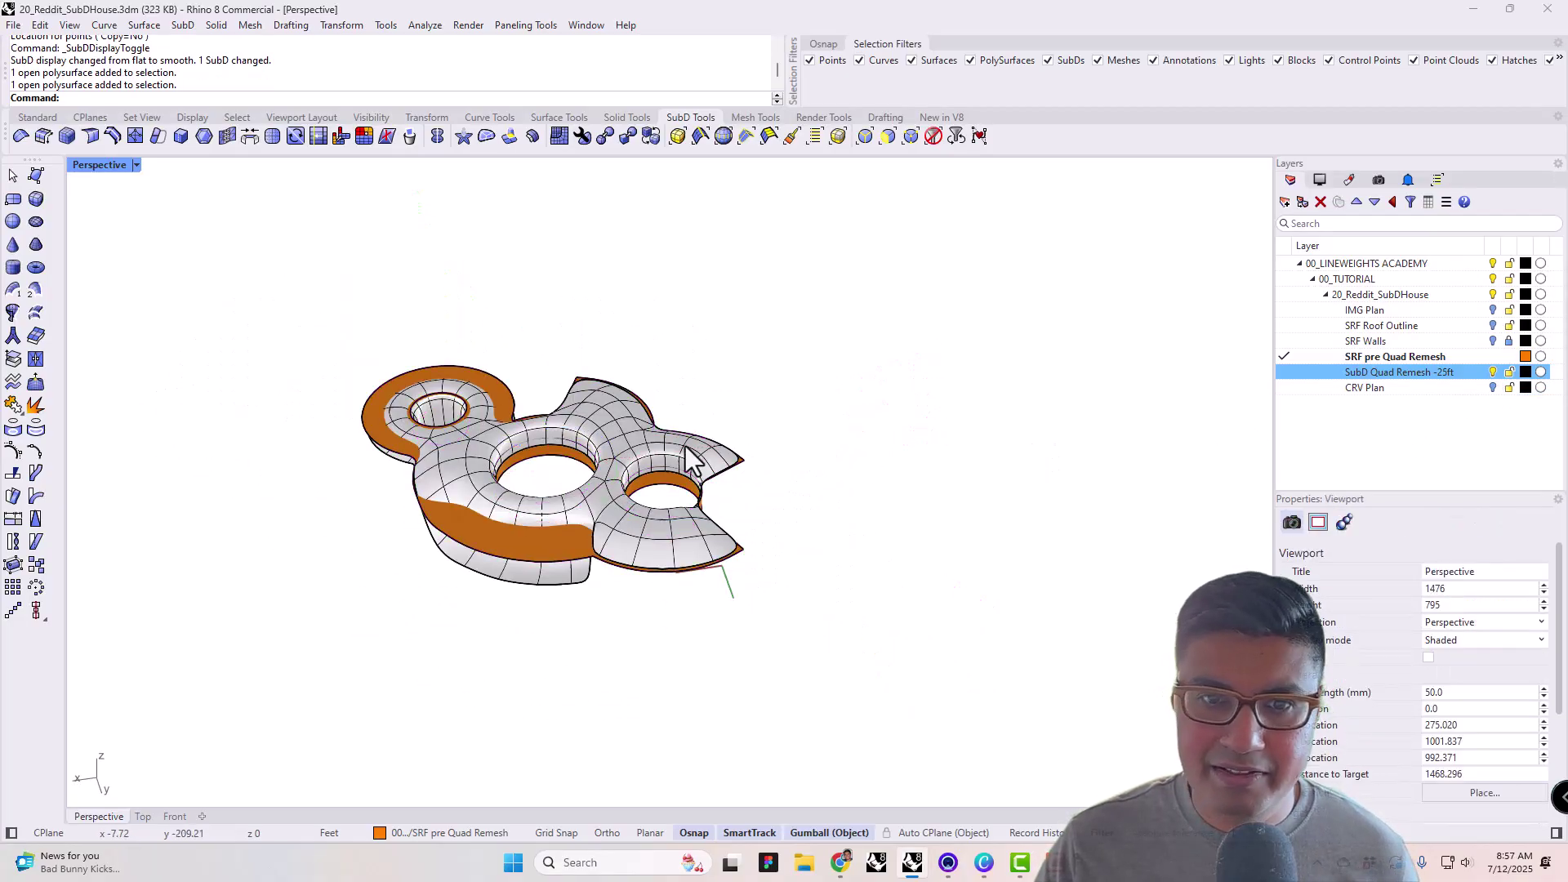
{"action": "left_click_drag", "start_coordinate": [514, 490], "coordinate": [837, 449]}
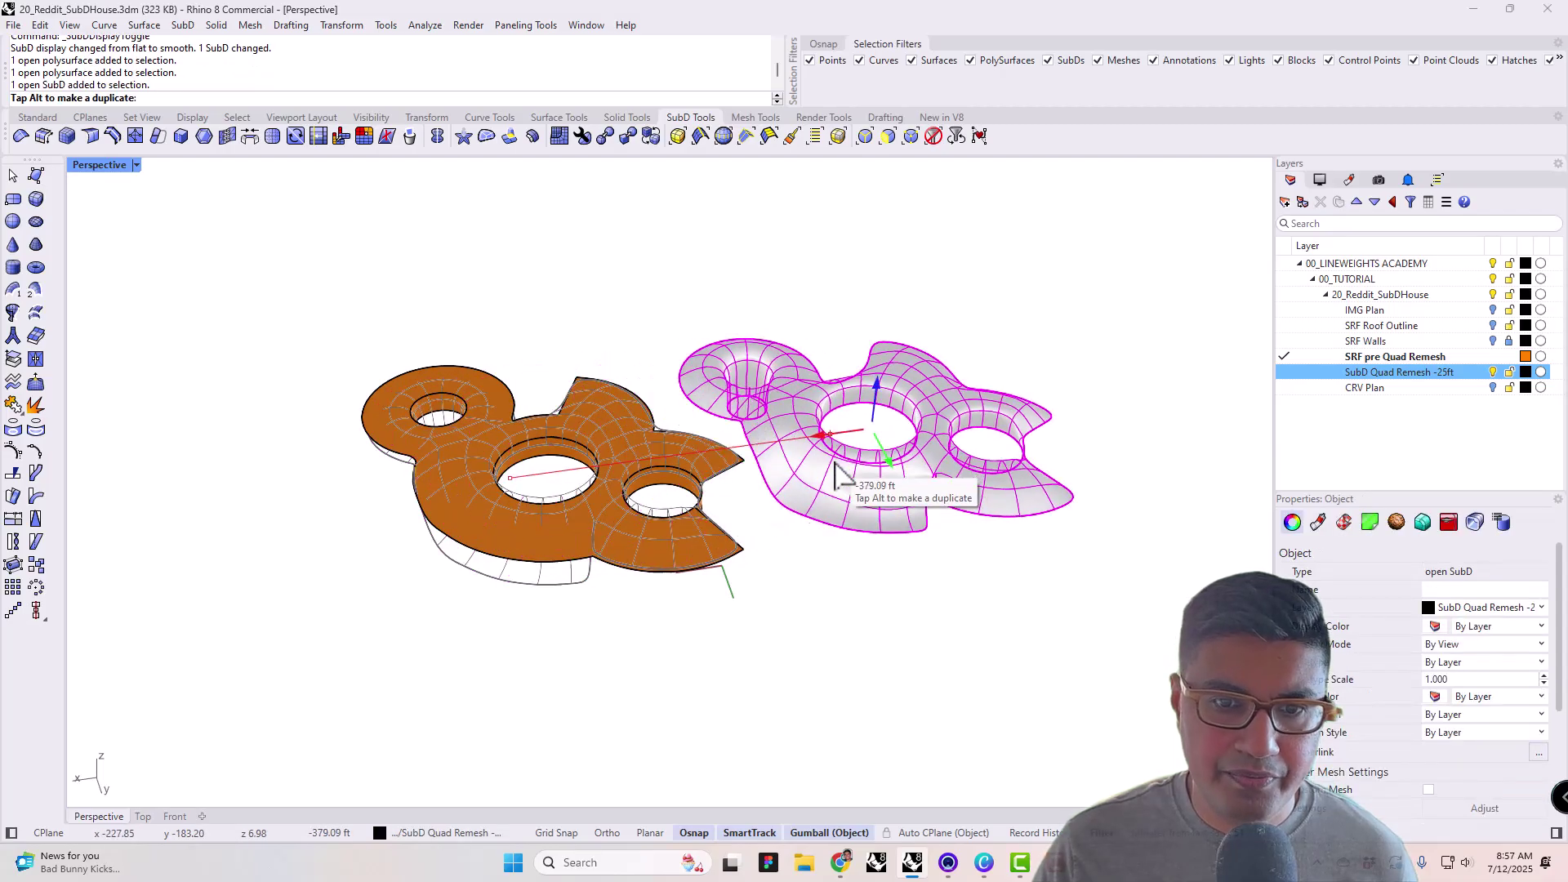
{"action": "left_click", "coordinate": [846, 588]}
{"action": "right_click_drag", "start_coordinate": [845, 588], "coordinate": [843, 528]}
{"action": "scroll", "coordinate": [662, 512], "scroll_direction": "up", "scroll_amount": 4}
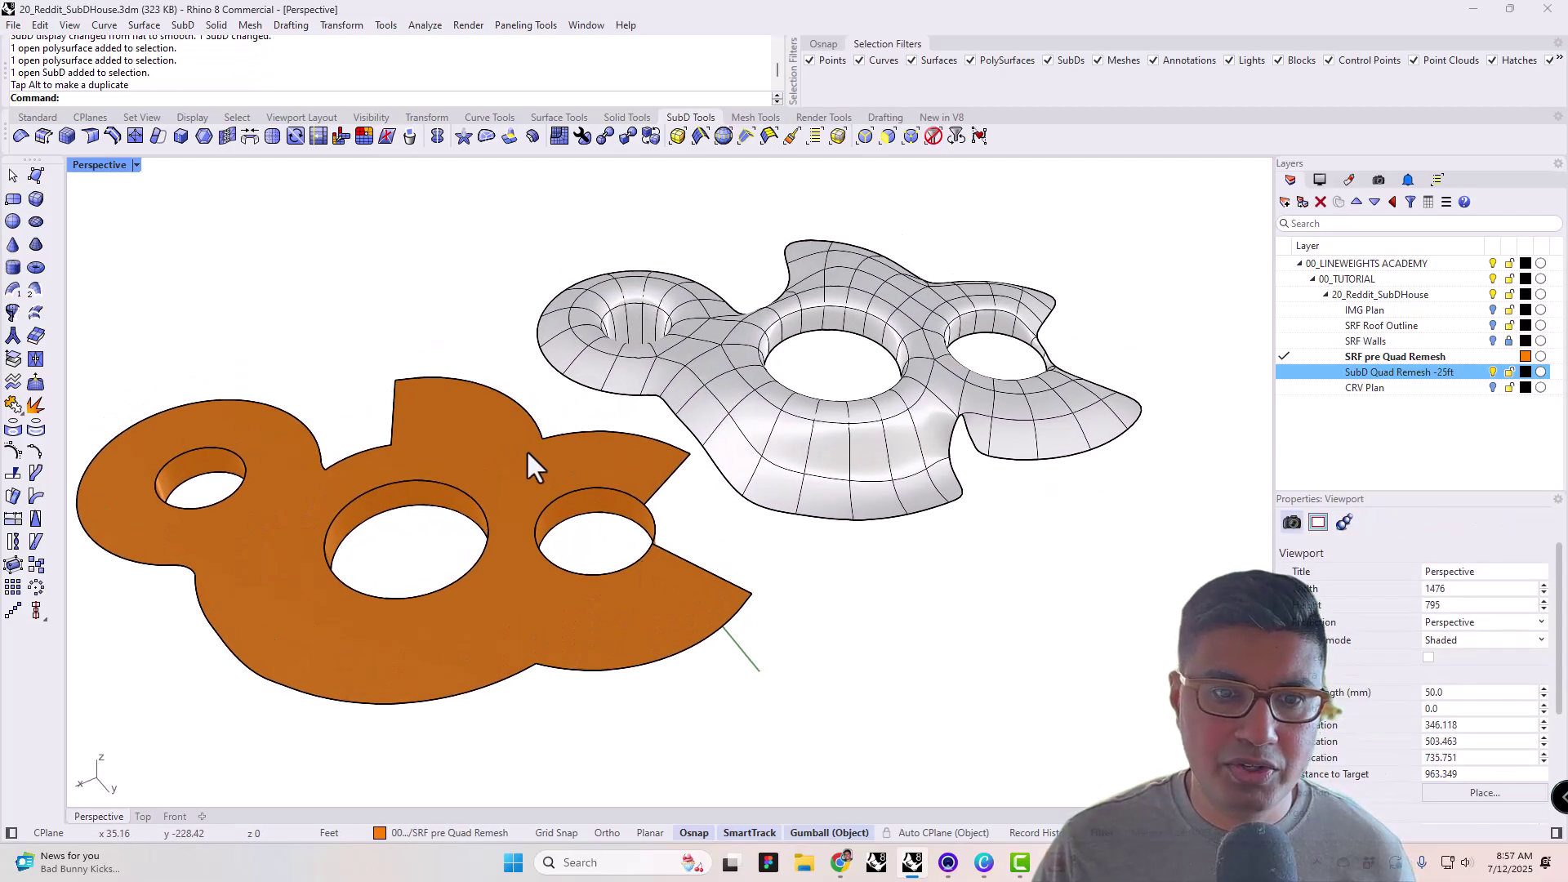
- Compare the SubD roof with the original polysurface by selecting each in turn, and clear the selection
{"action": "left_click", "coordinate": [827, 421]}
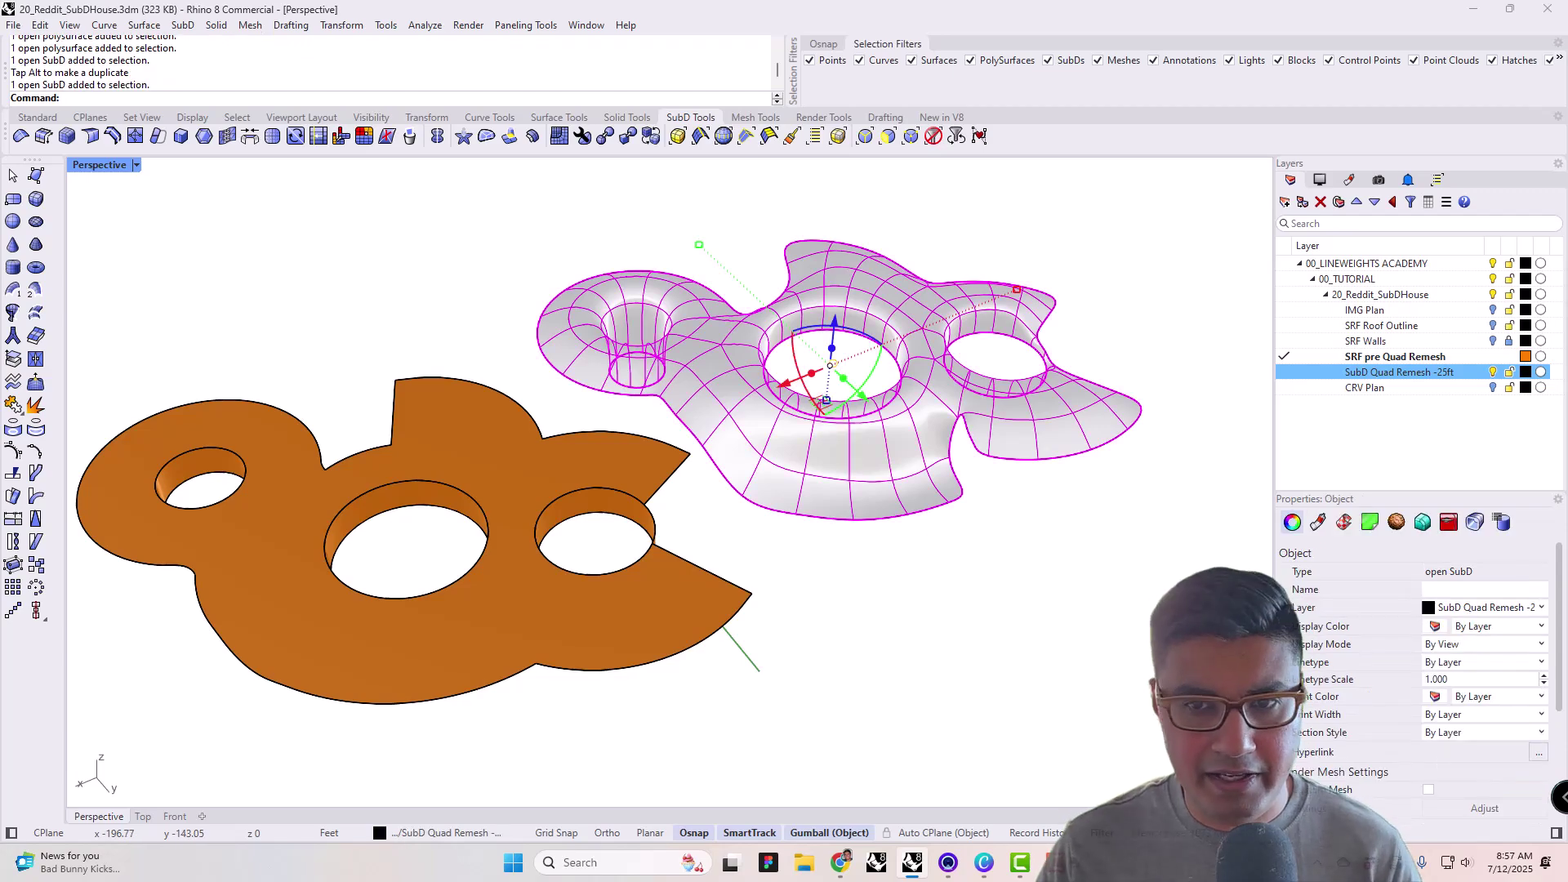
{"action": "left_click", "coordinate": [876, 563]}
{"action": "left_click", "coordinate": [498, 473]}
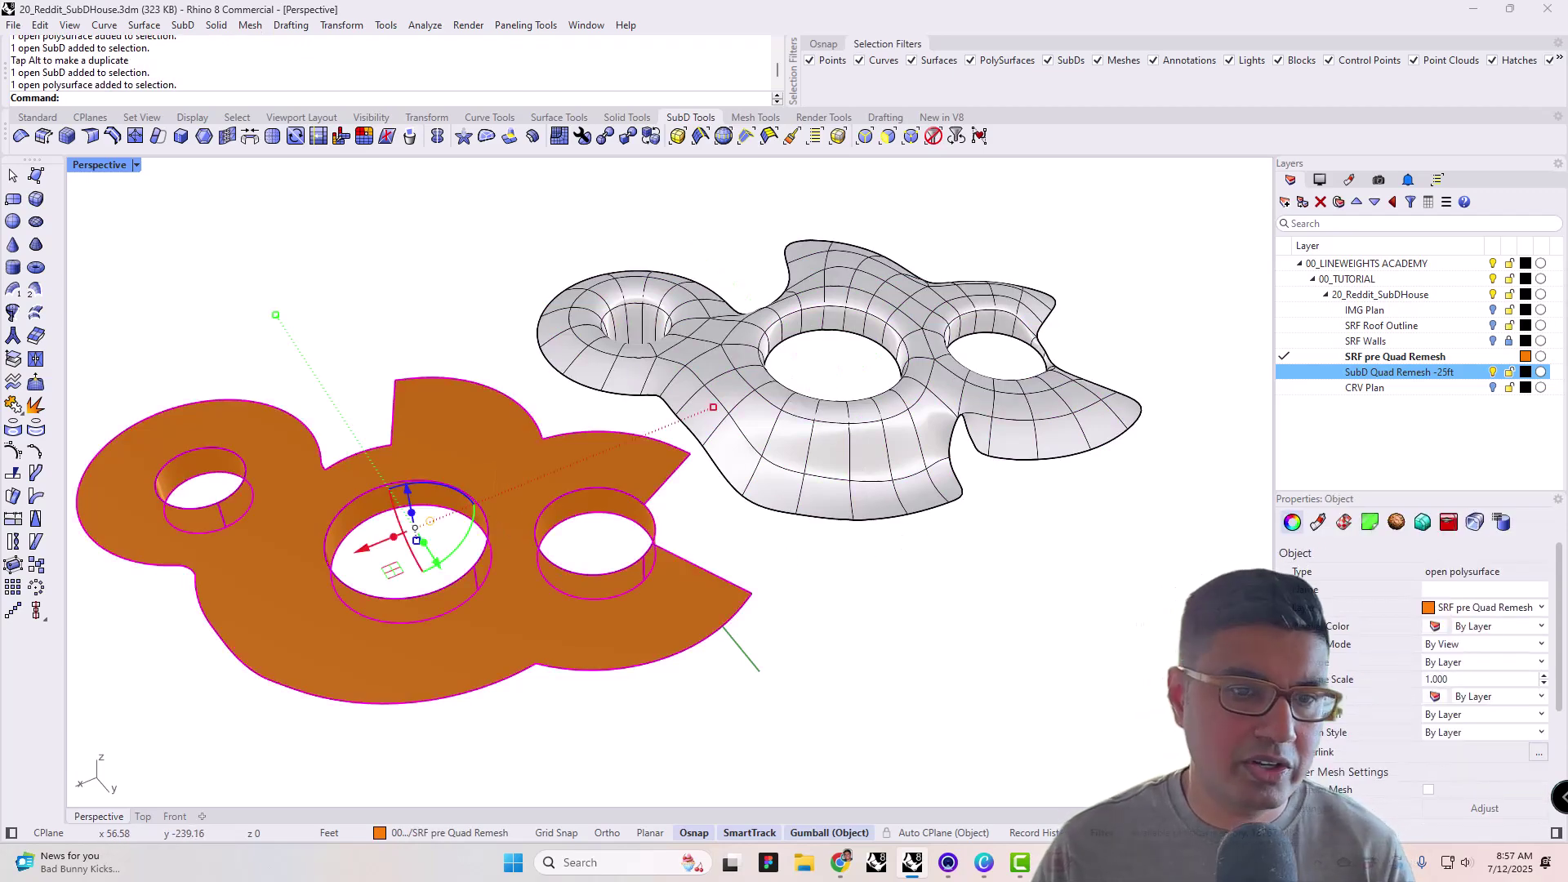
{"action": "left_click", "coordinate": [830, 453]}
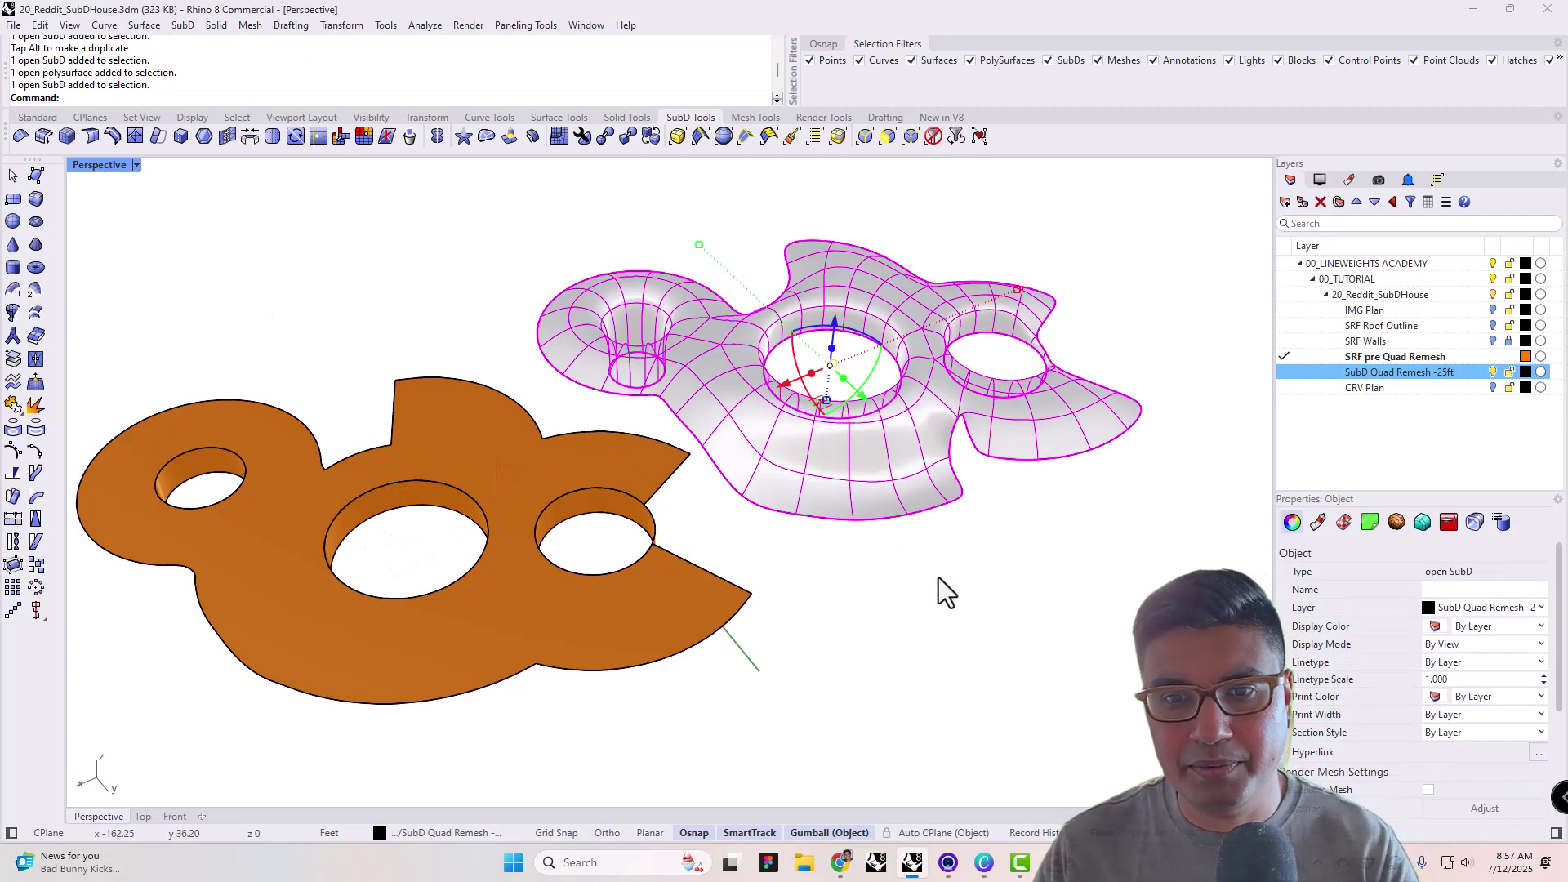
{"action": "left_click", "coordinate": [960, 614]}
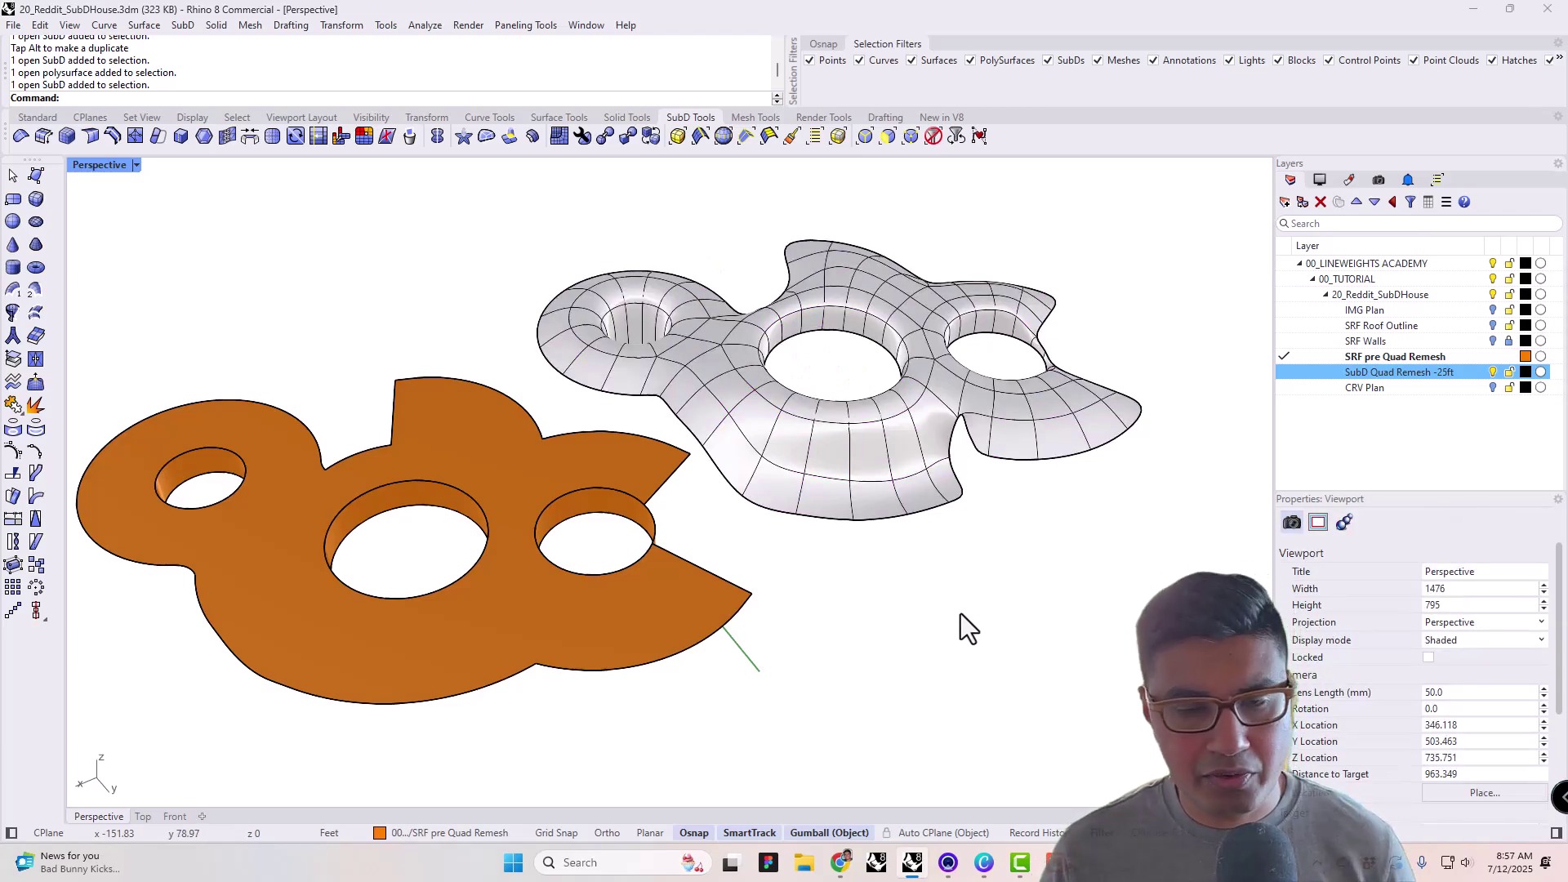